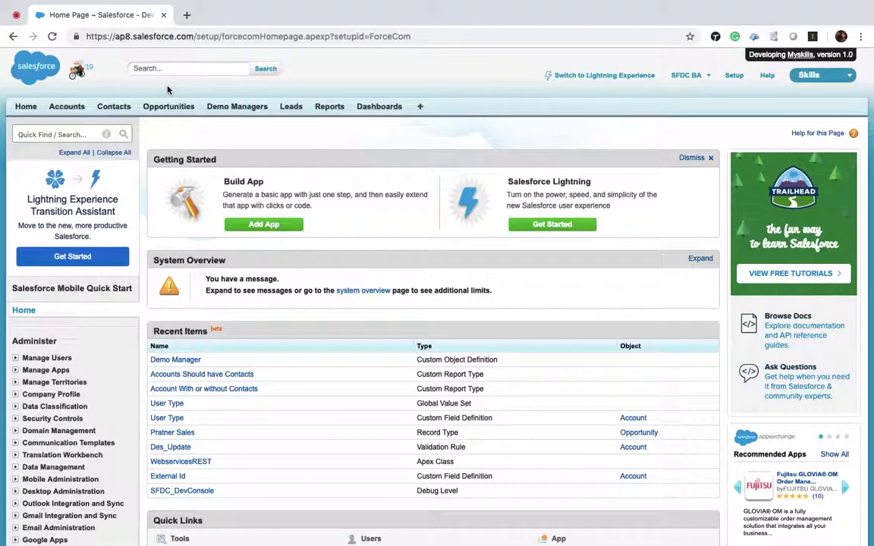
Note the ap8 instance in the address and open My Domain through the Quick Find search 'my'.
double_click(116, 35)
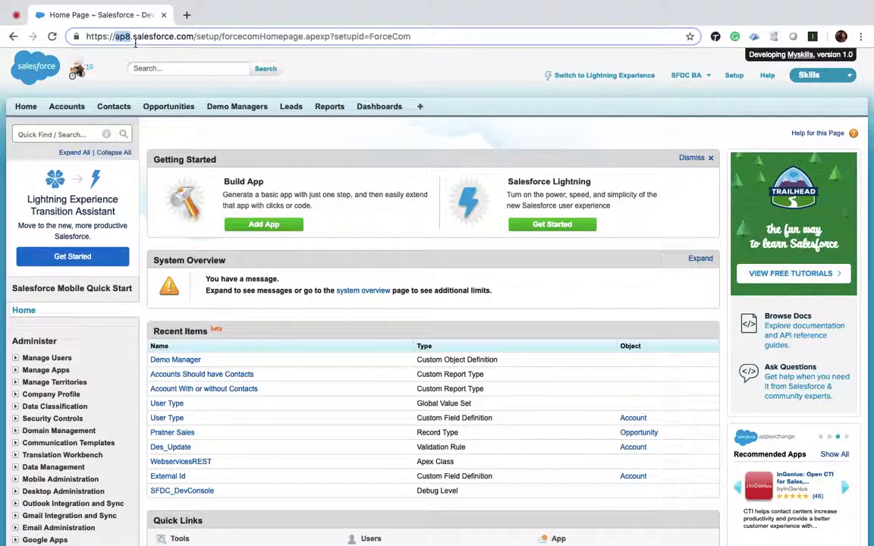
left_click(61, 134)
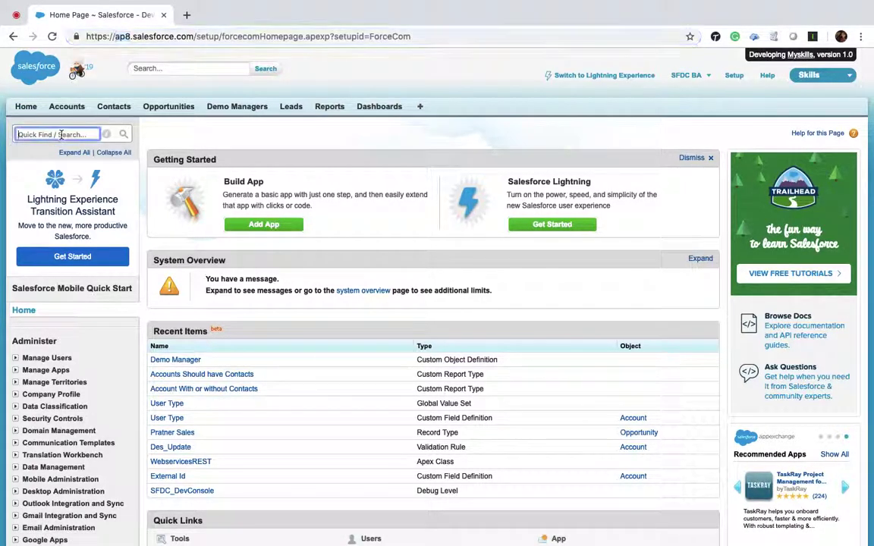
type("my")
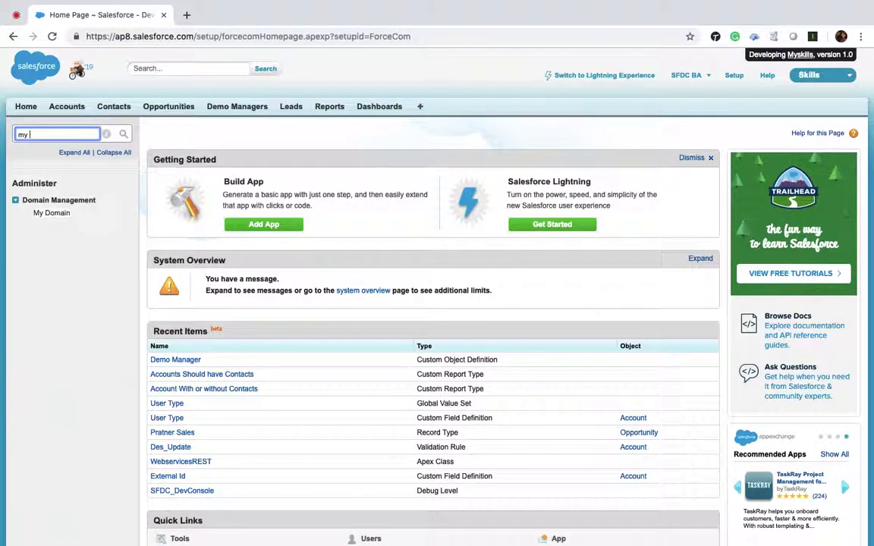
left_click(60, 215)
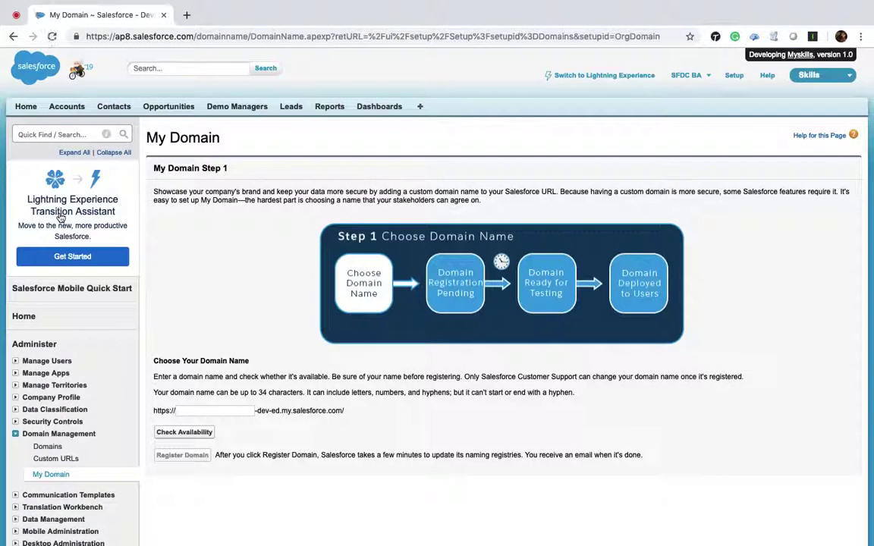
Enter ba50 as the domain name, confirm it is available, and register ba50-dev-ed.my.salesforce.com.
left_click(238, 410)
type("ba50")
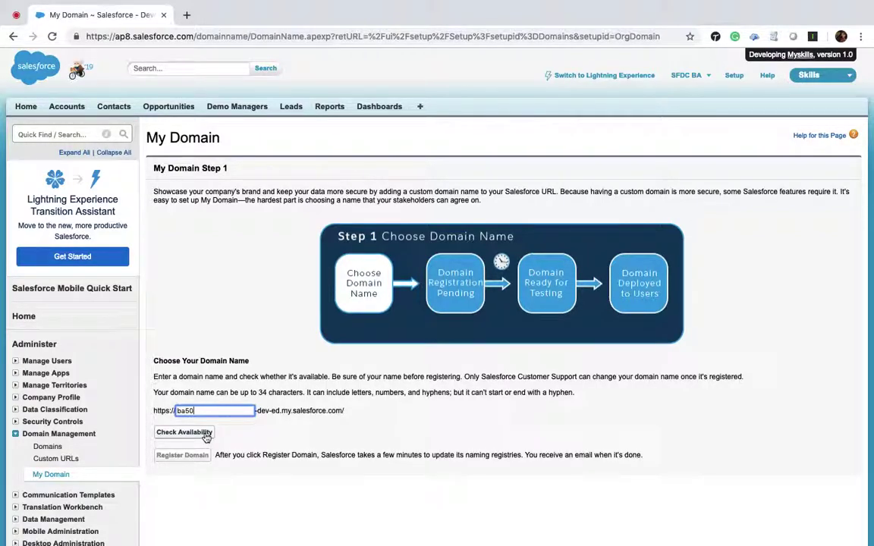
left_click(206, 438)
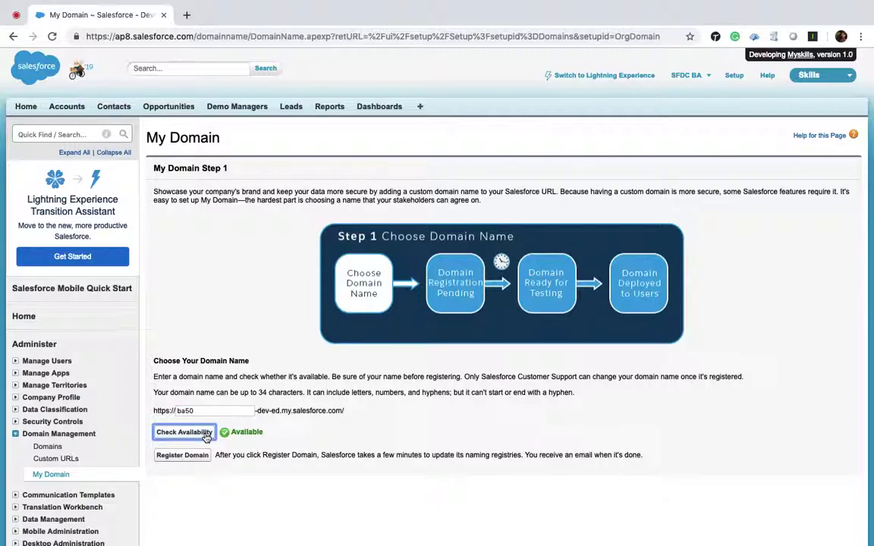
left_click(194, 457)
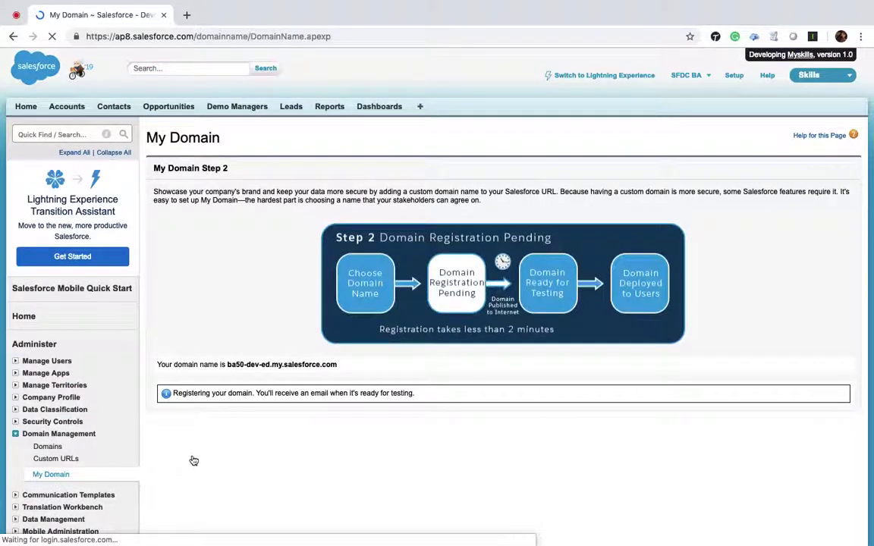
Reload My Domain to confirm the registration is pending, then open a new browser tab.
scroll(234, 317, "down", 3)
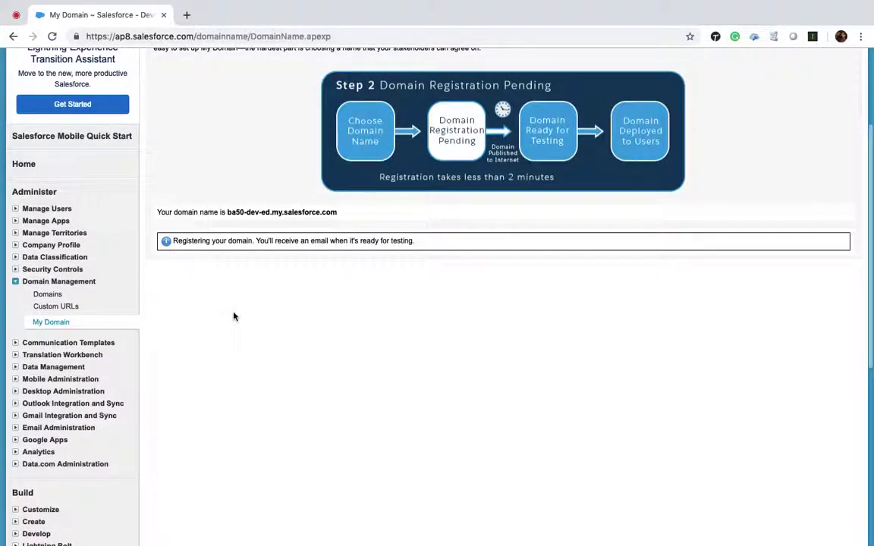
scroll(234, 317, "up", 1)
scroll(234, 316, "up", 1)
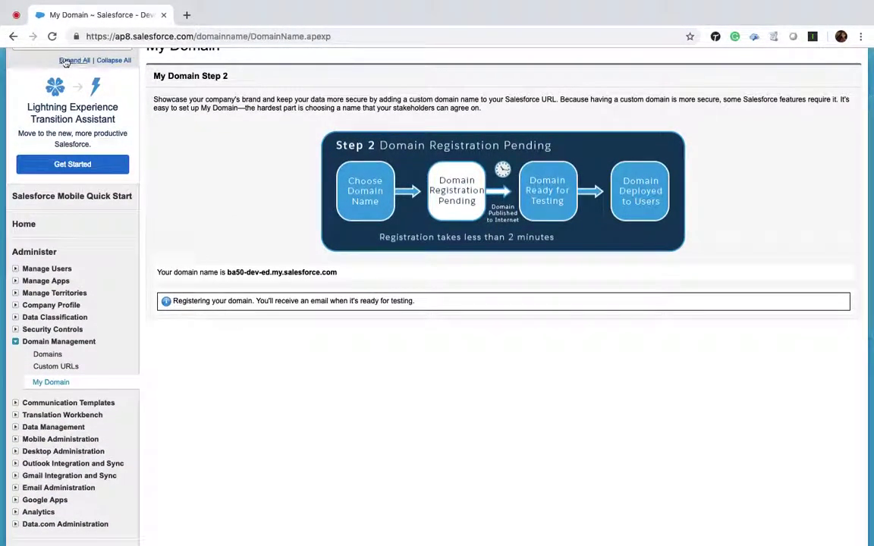
left_click(53, 36)
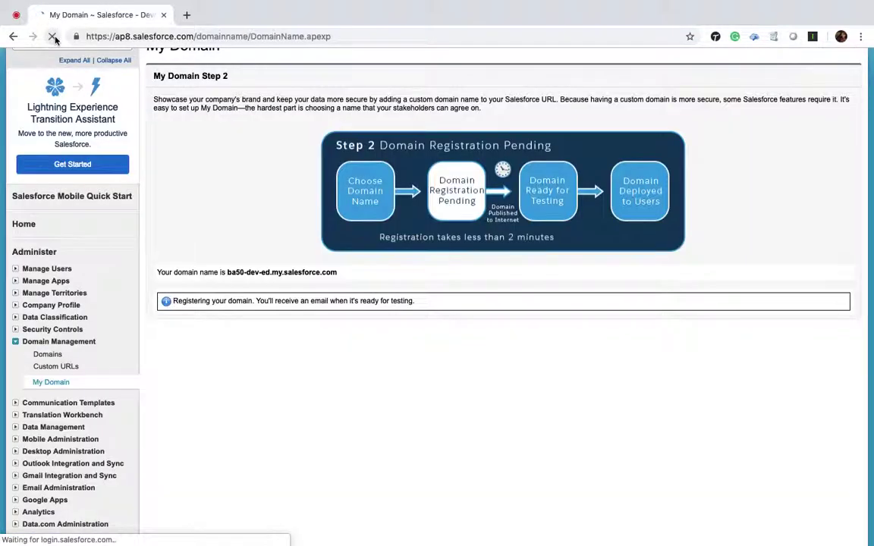
left_click(186, 15)
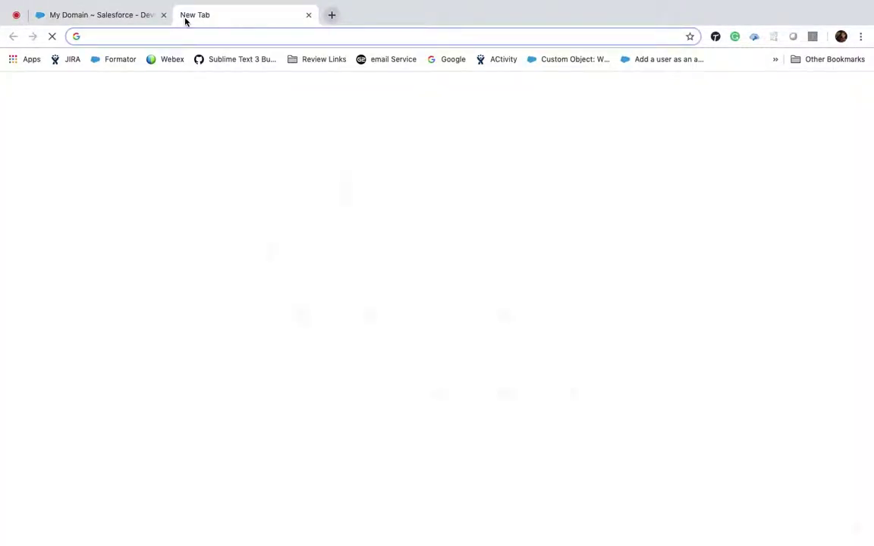
Go to gmail.com, then navigate to the Google Cloud console at console.cloud.google.com.
type("gma")
key("Return")
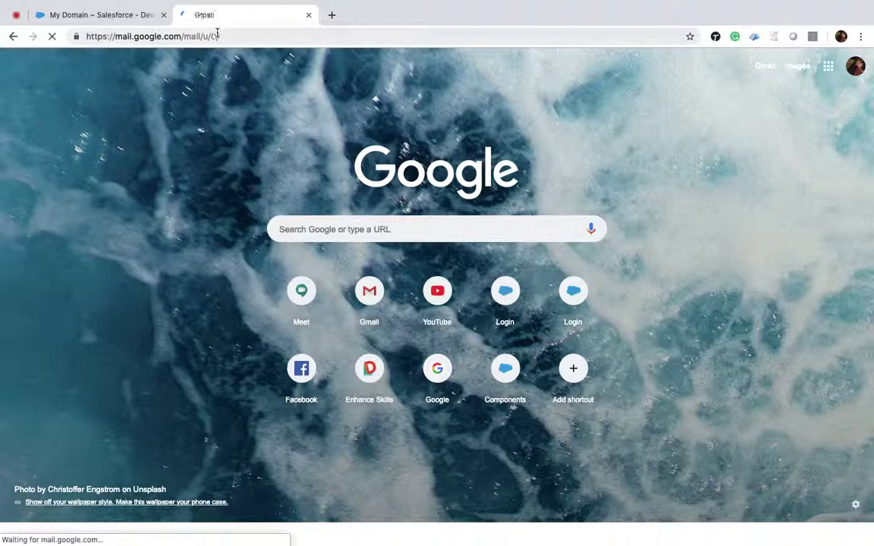
left_click(217, 34)
type("on")
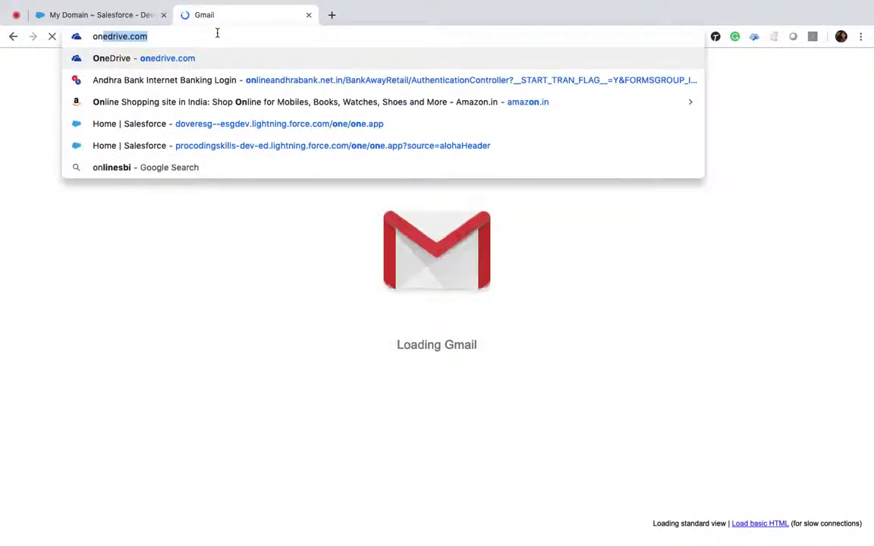
key("BackSpace")
key("BackSpace")
key("BackSpace")
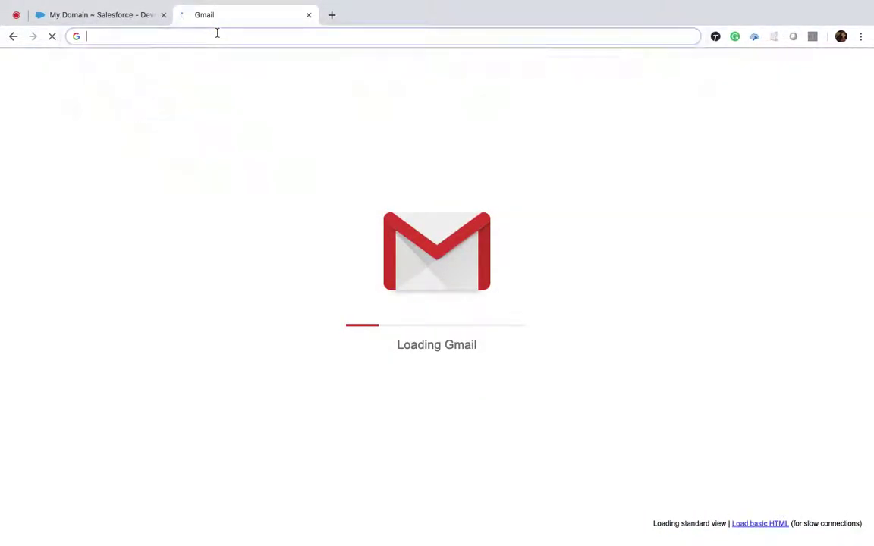
type("console")
key("Return")
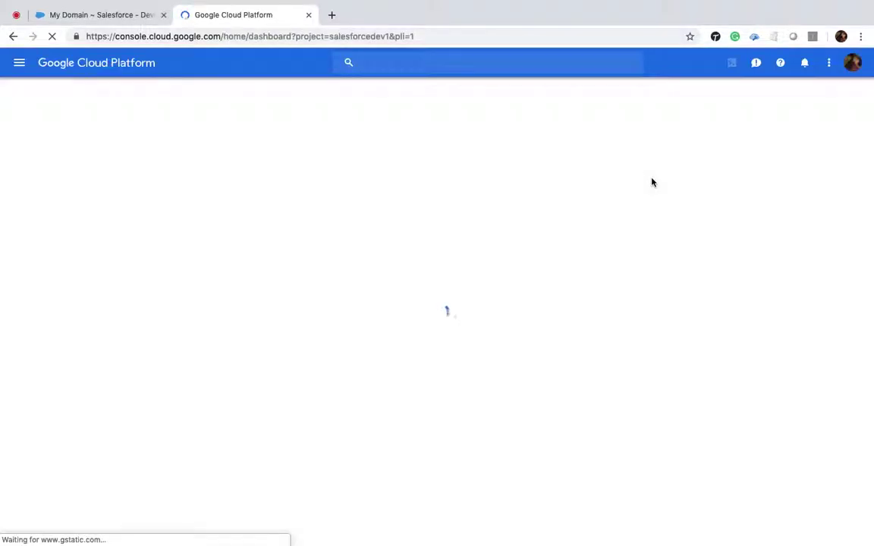
Check which Google account is signed in to the console, then close the console tab.
left_click(853, 64)
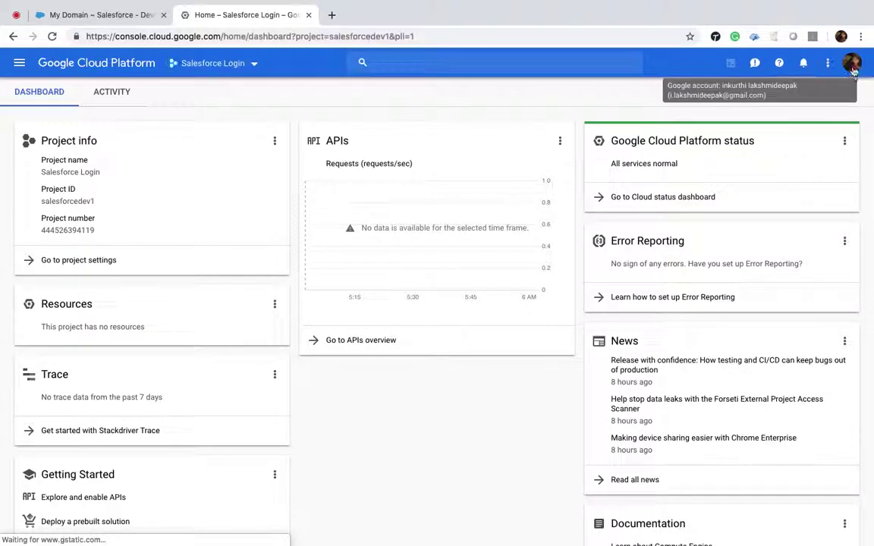
left_click(852, 68)
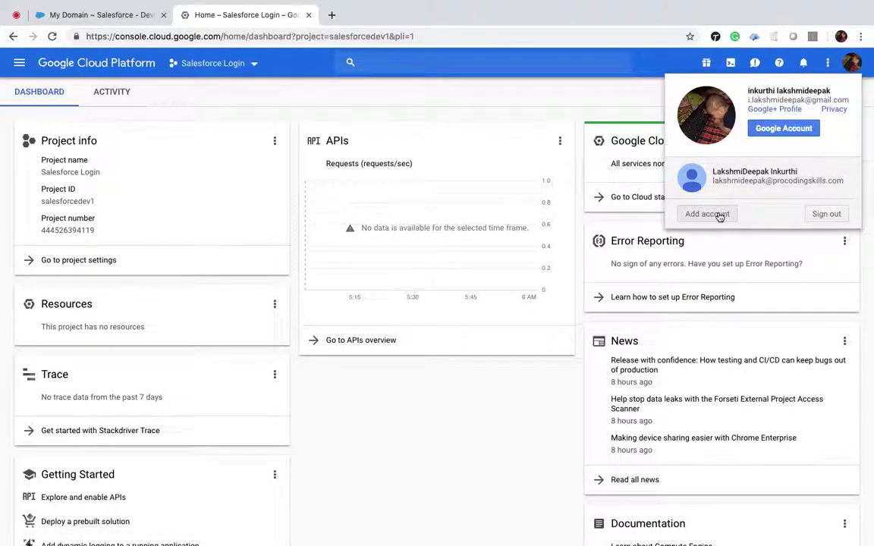
left_click(309, 15)
In a private window, open the Google Cloud console and sign in with the second account's e-mail and password.
key("ctrl+shift+n")
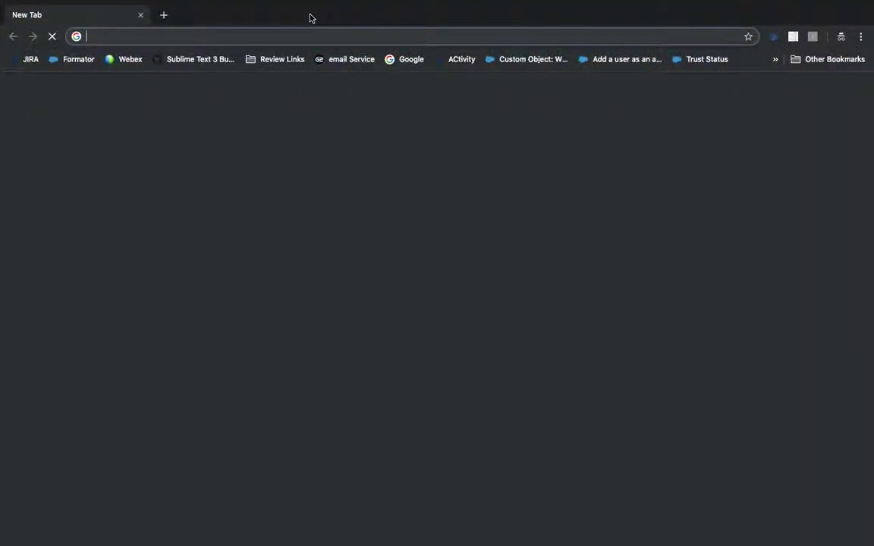
type("consol")
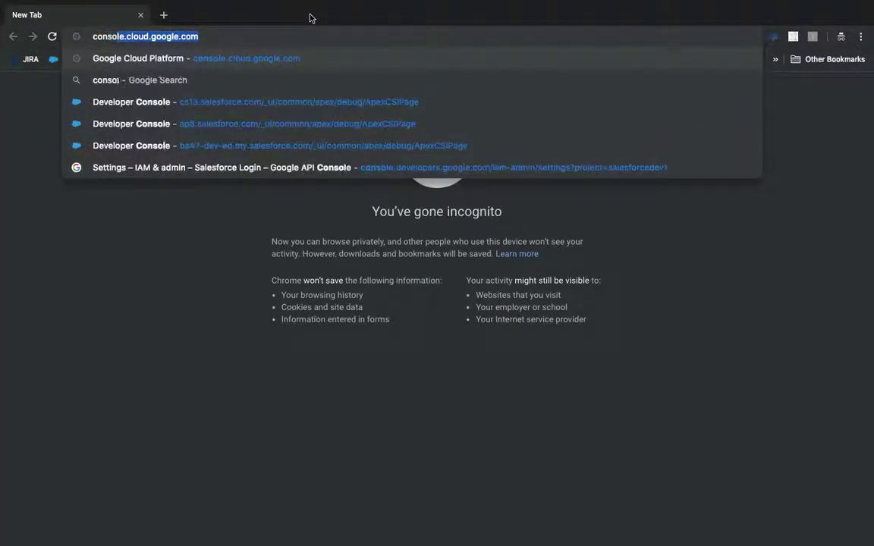
key("Return")
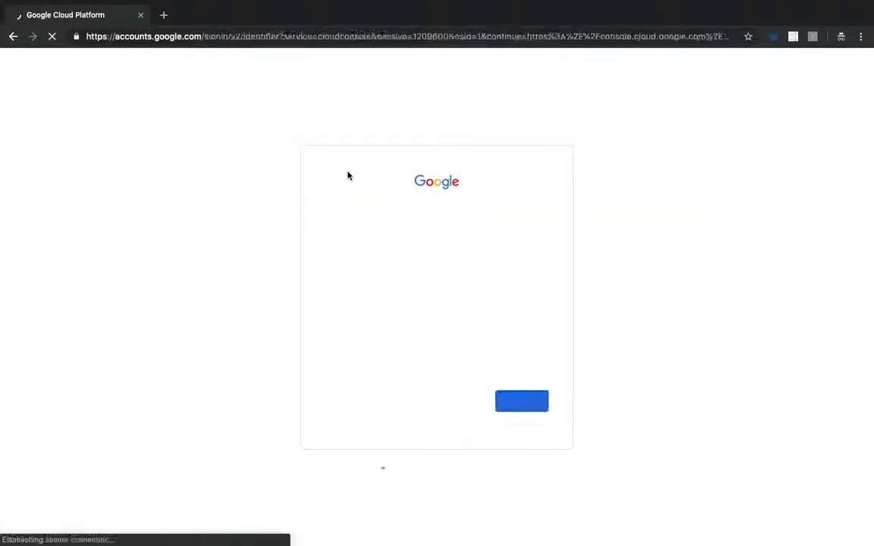
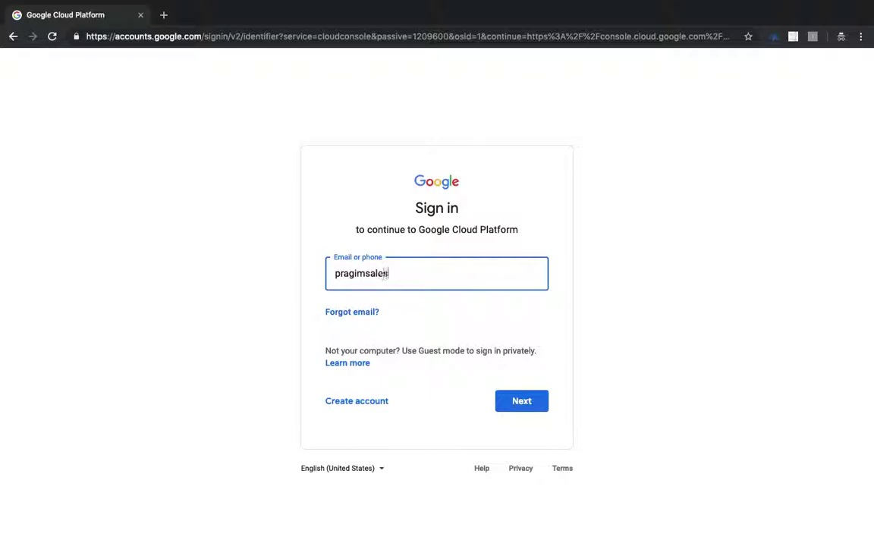
key("Return")
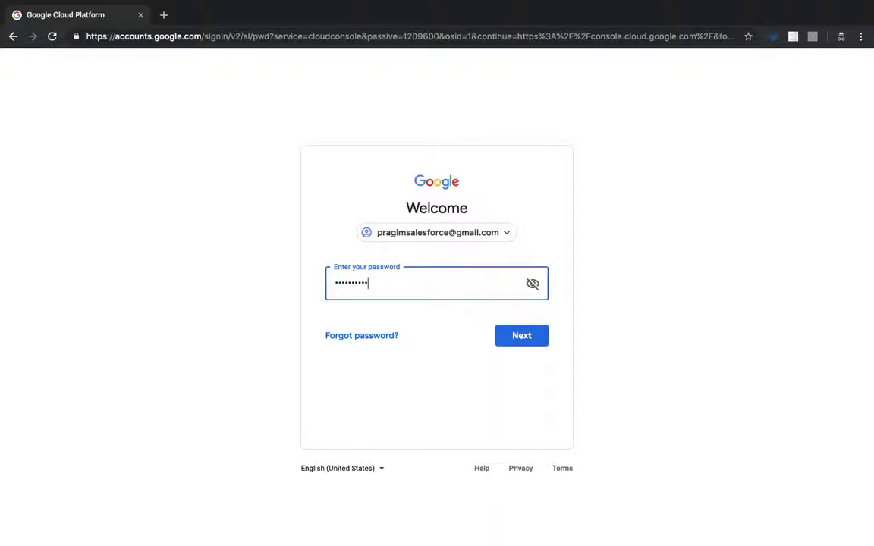
key("Return")
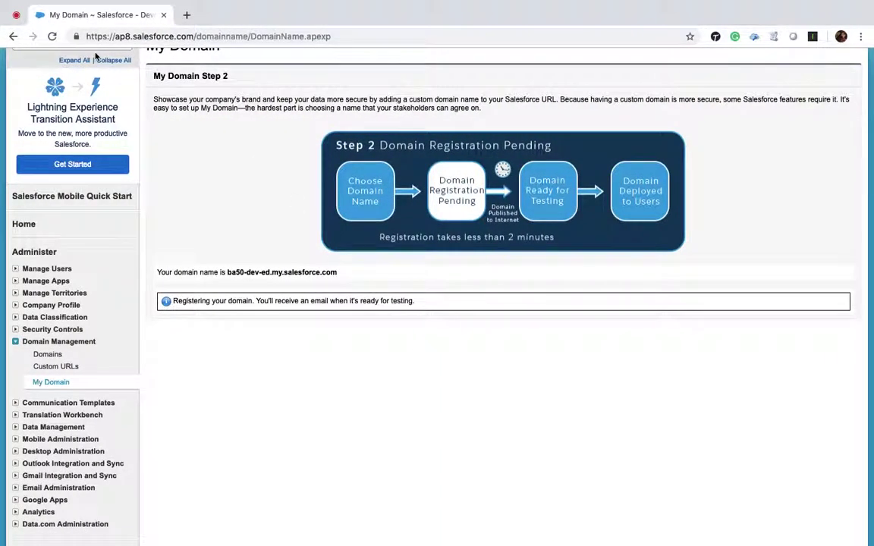
Refresh the page and look through the Google Cloud project list without changing projects.
left_click(32, 36)
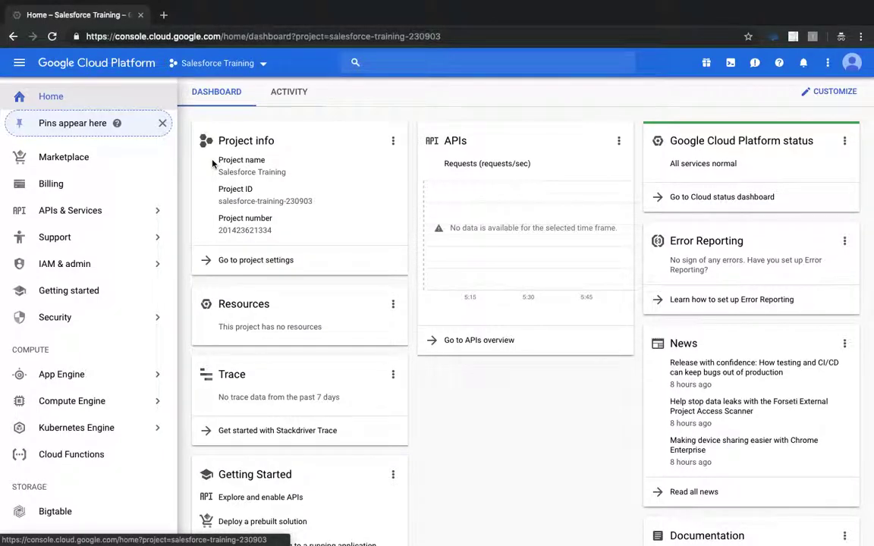
left_click(263, 63)
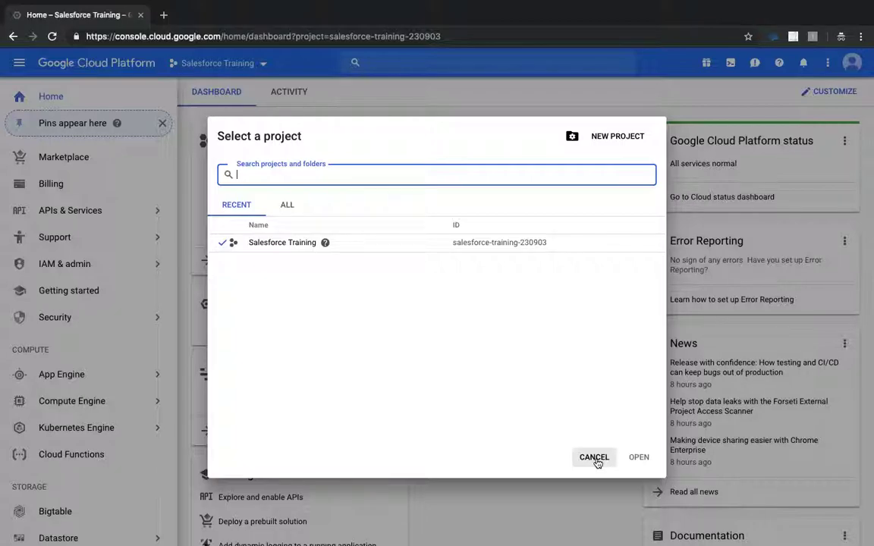
left_click(595, 458)
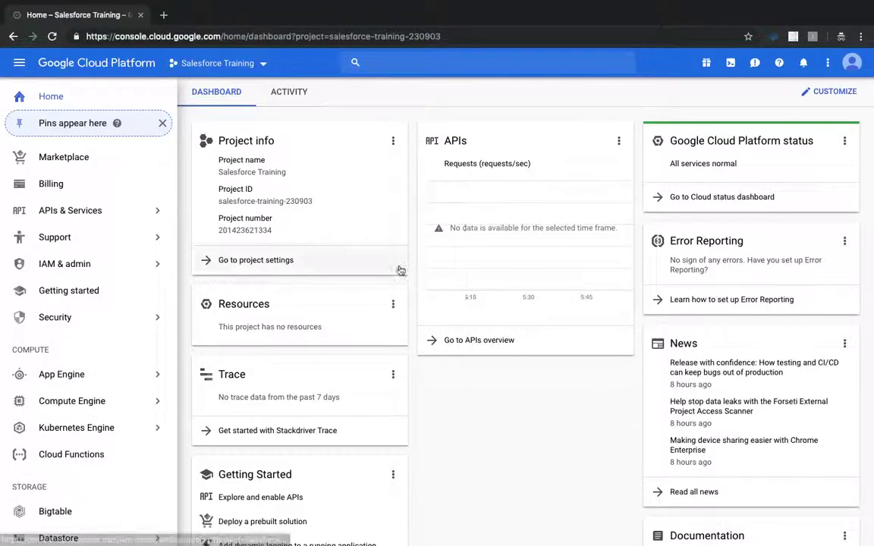
Return to the Salesforce window and reload My Domain to check the ba50 registration status.
key("ctrl+Left")
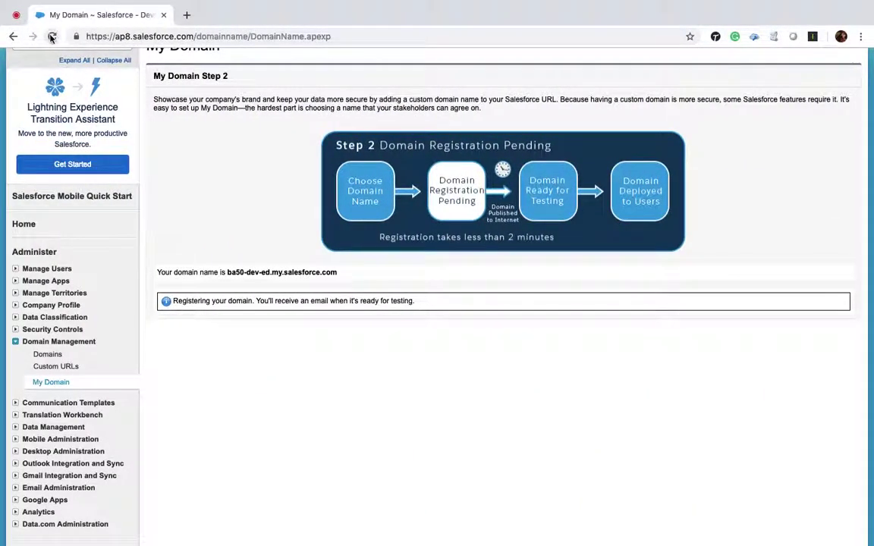
left_click(52, 36)
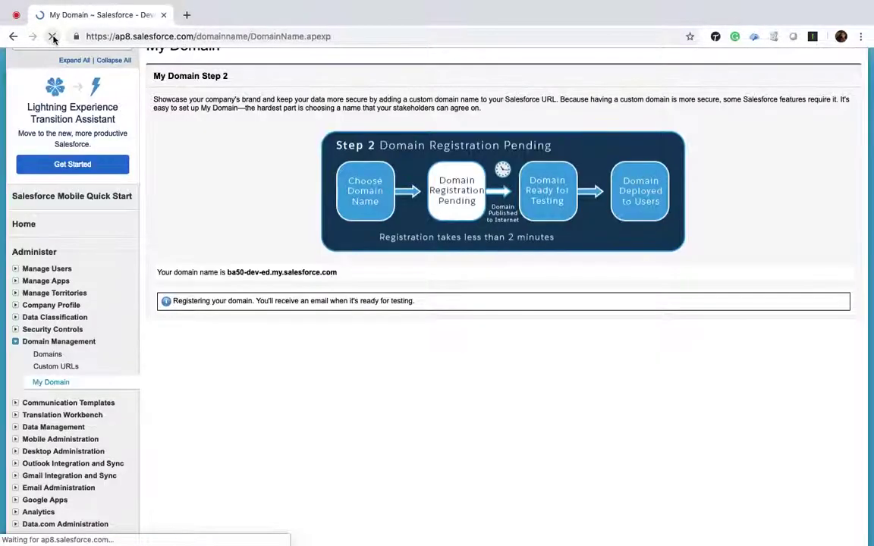
scroll(183, 185, "up", 3)
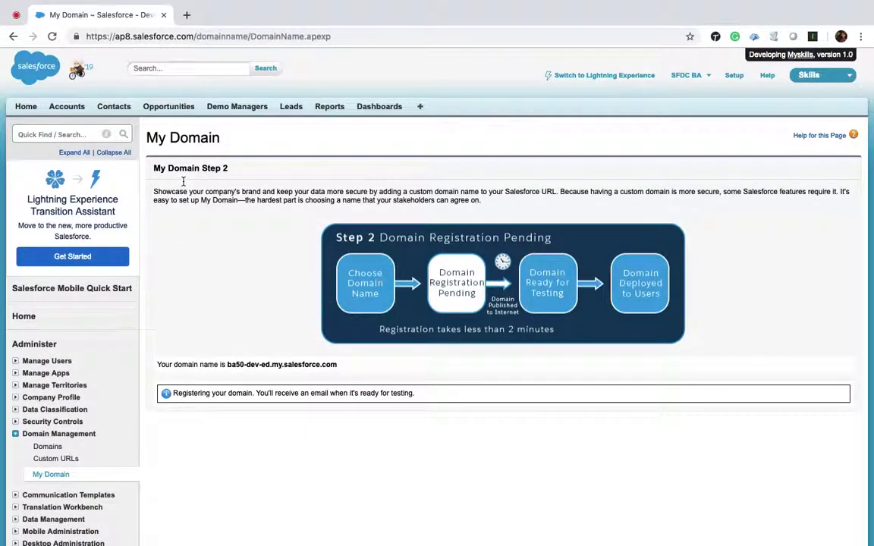
key("ctrl+Right")
key("ctrl+Left")
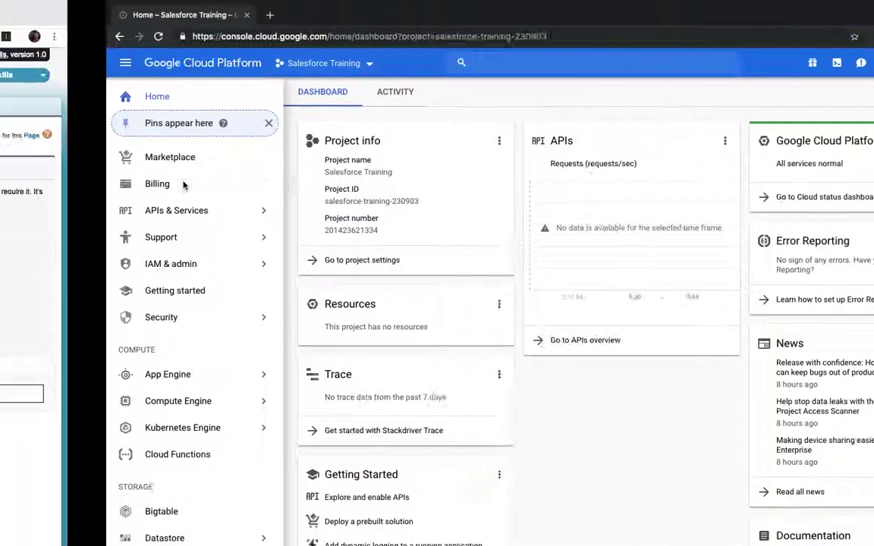
key("ctrl+Right")
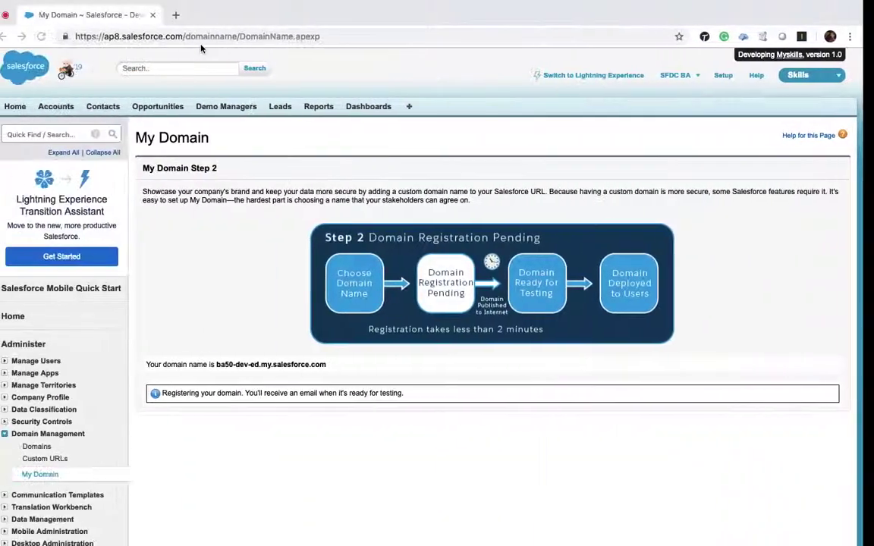
Reload My Domain, select the ba50-dev-ed.my.salesforce.com name, and open gmail.com in a private tab.
left_click(53, 37)
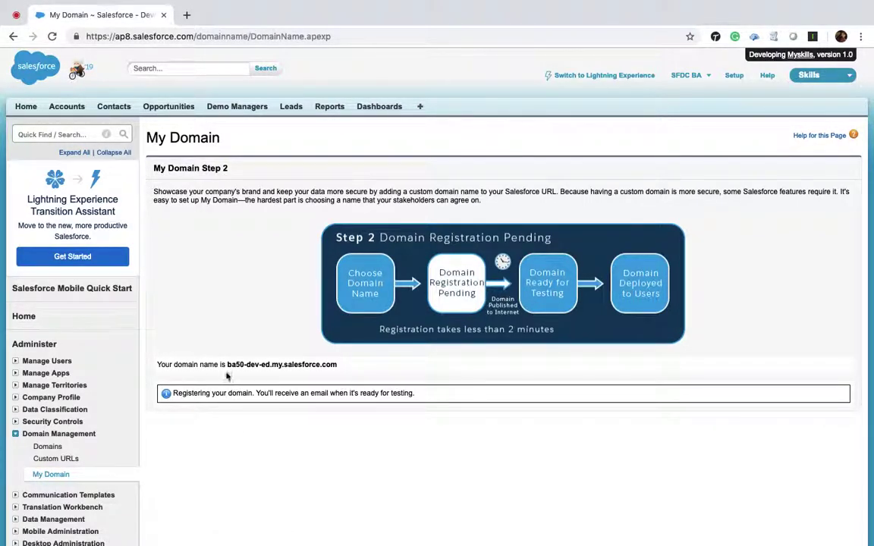
left_click_drag(227, 364, 338, 364)
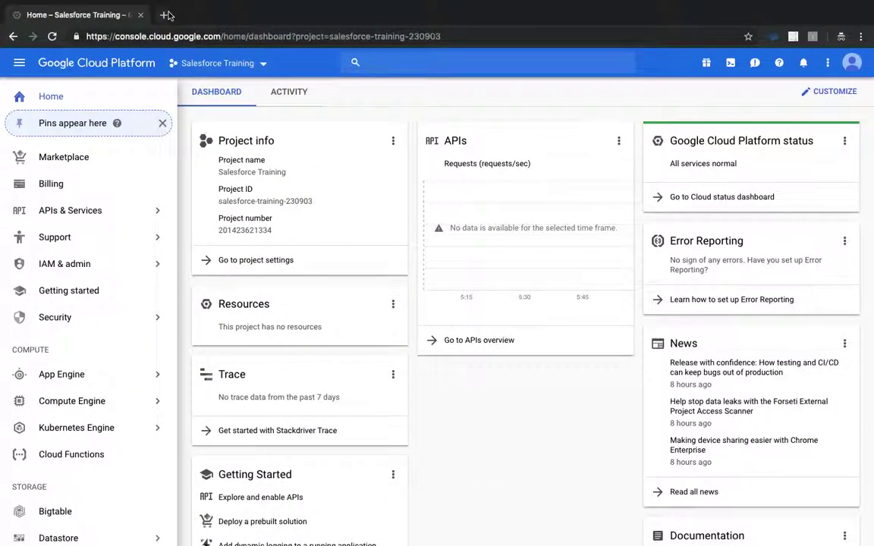
left_click(165, 14)
type("gm")
key("Return")
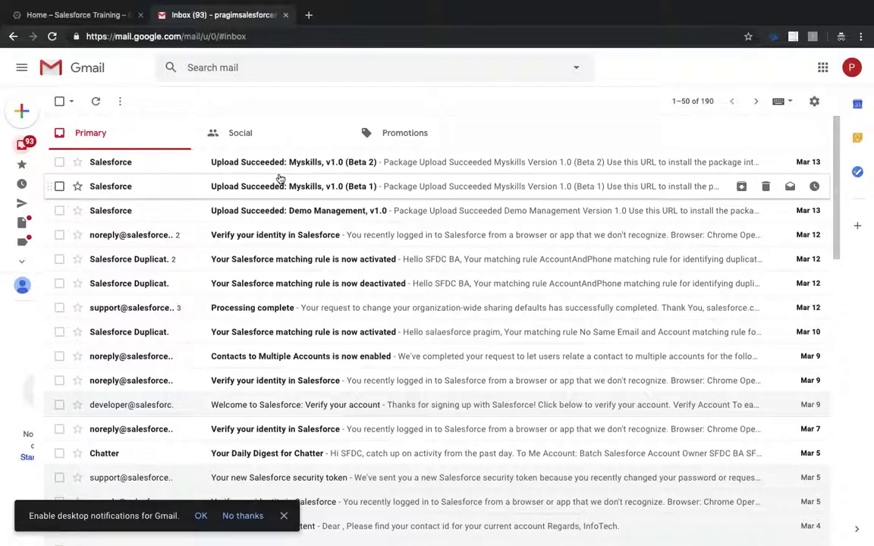
key("ctrl+Left")
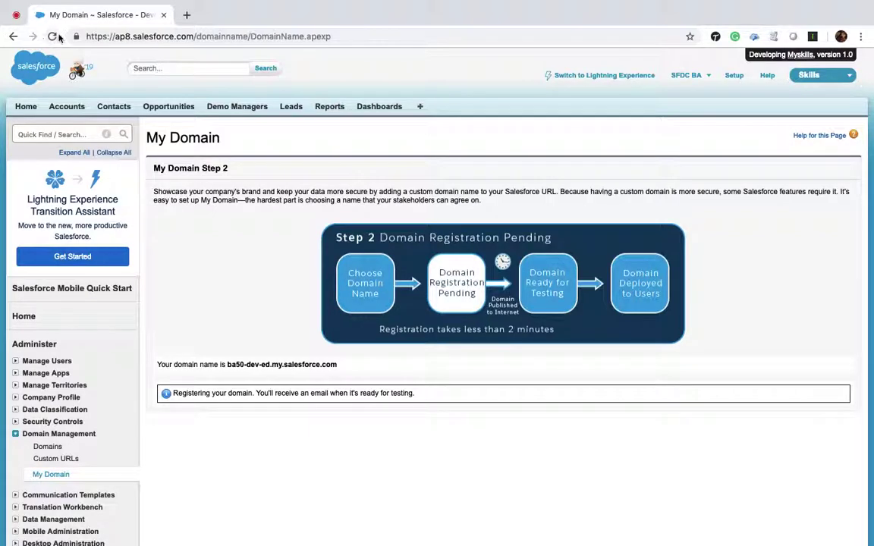
Reopen My Domain via Quick Find 'my dom' and log in through ba50-dev-ed.my.salesforce.com to test it.
left_click(52, 36)
left_click(50, 133)
type("my ")
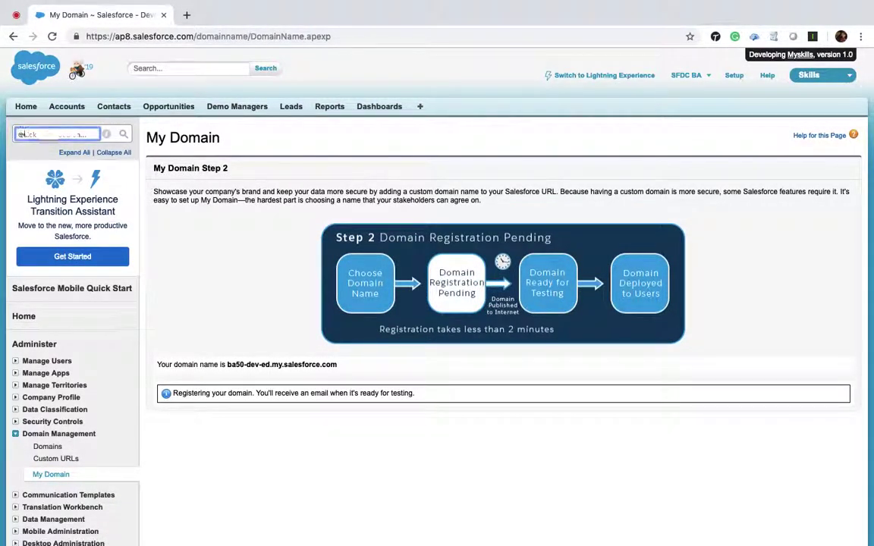
type("domain")
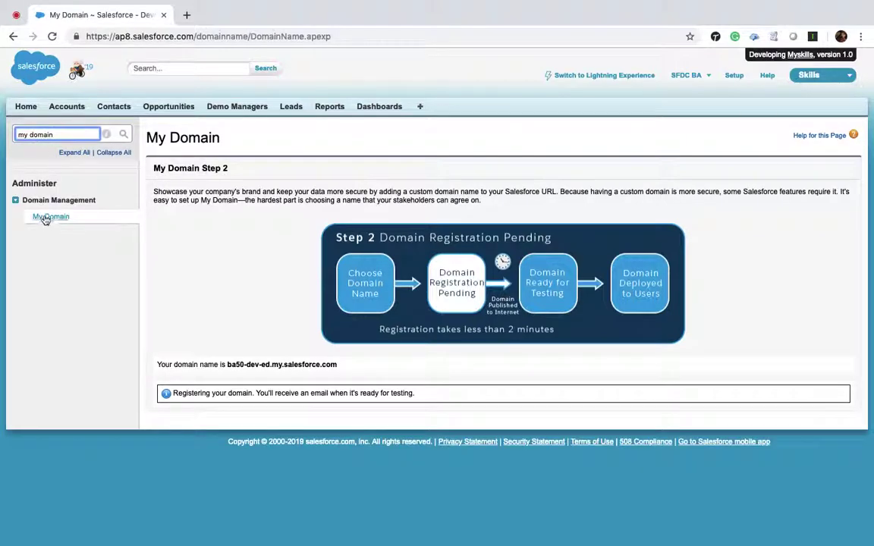
left_click(47, 216)
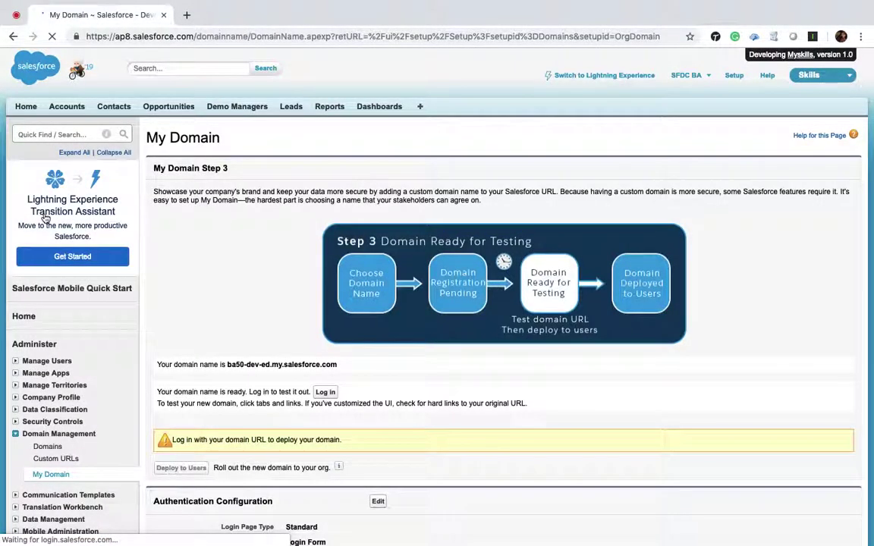
scroll(276, 304, "down", 5)
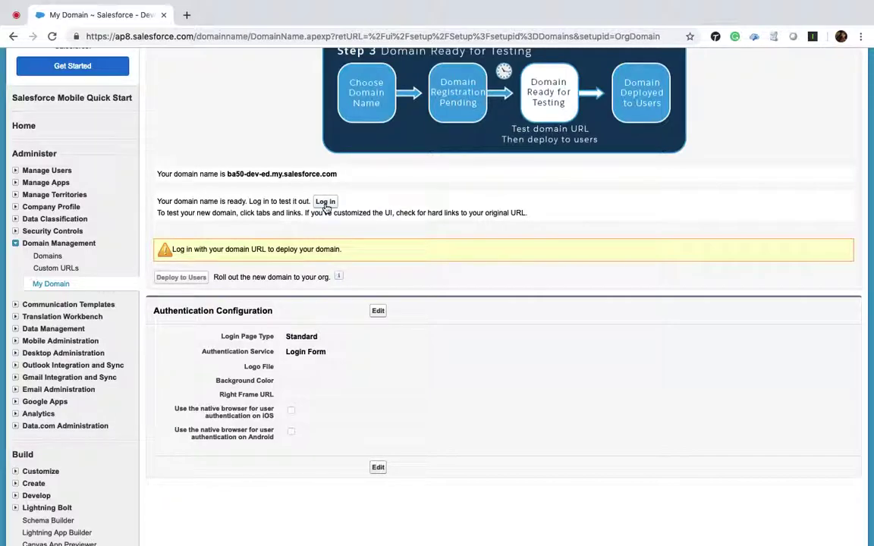
left_click(326, 202)
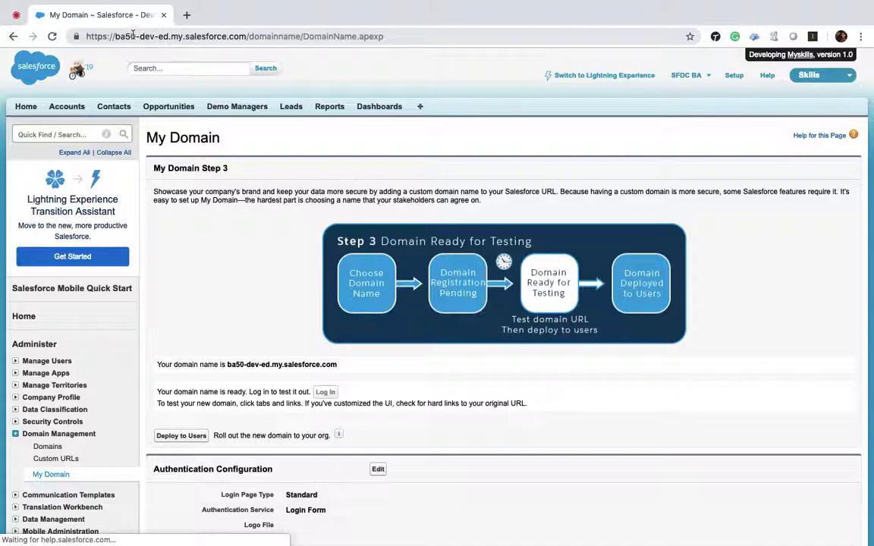
scroll(298, 331, "down", 2)
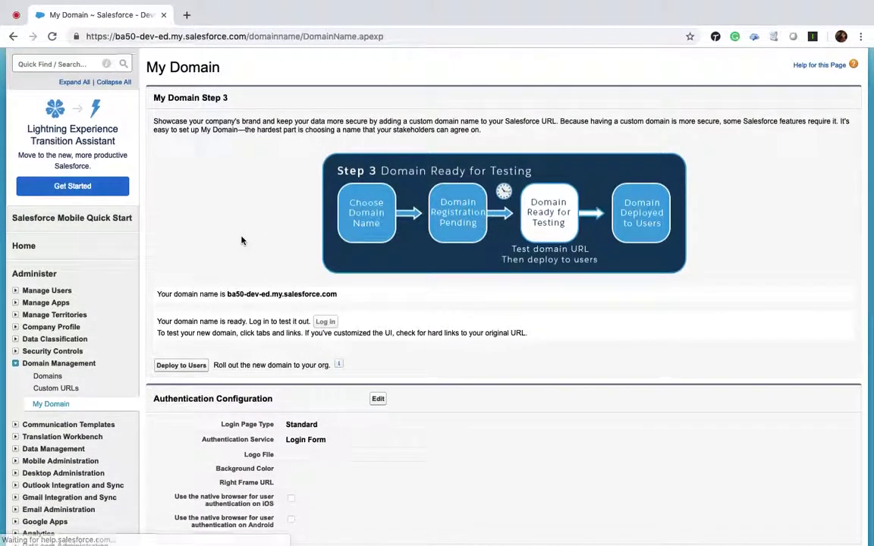
scroll(235, 231, "up", 2)
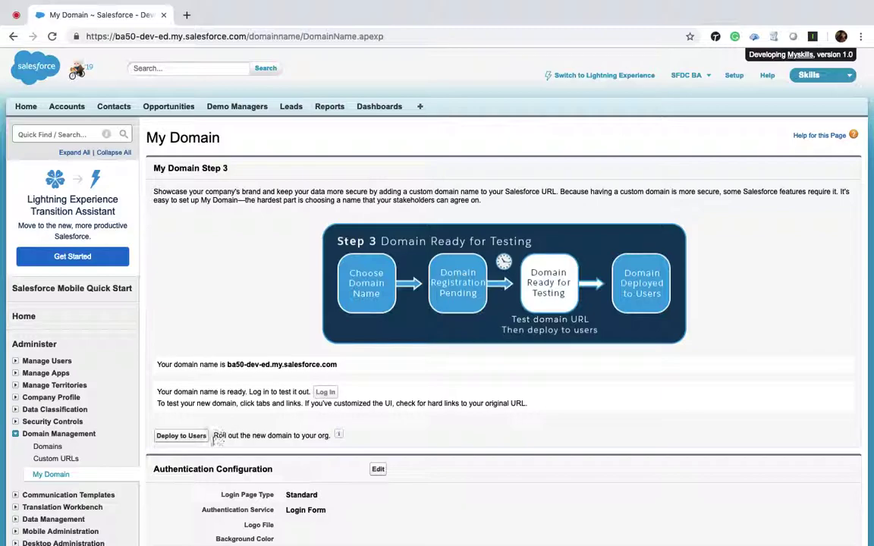
Deploy the ba50-dev-ed domain to users, confirm, and copy its new address from the URL.
left_click(182, 436)
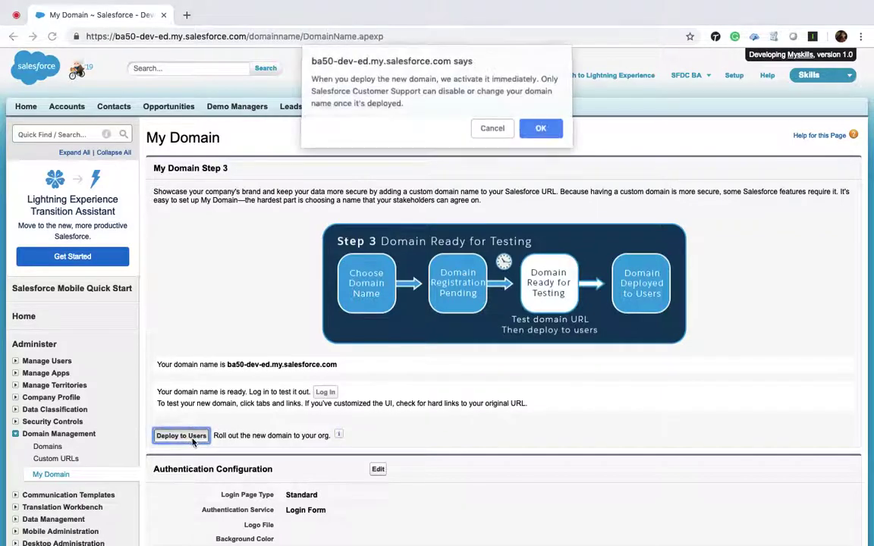
left_click(539, 131)
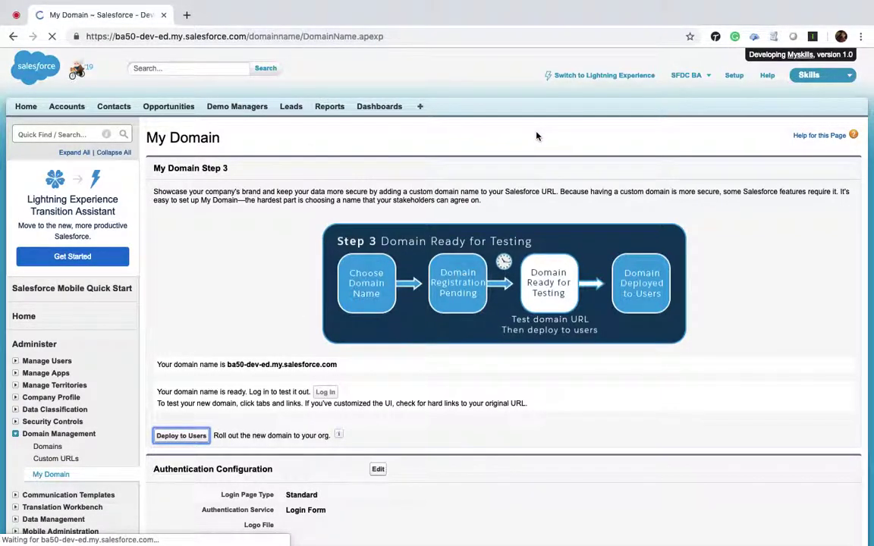
scroll(309, 275, "down", 2)
scroll(309, 276, "down", 3)
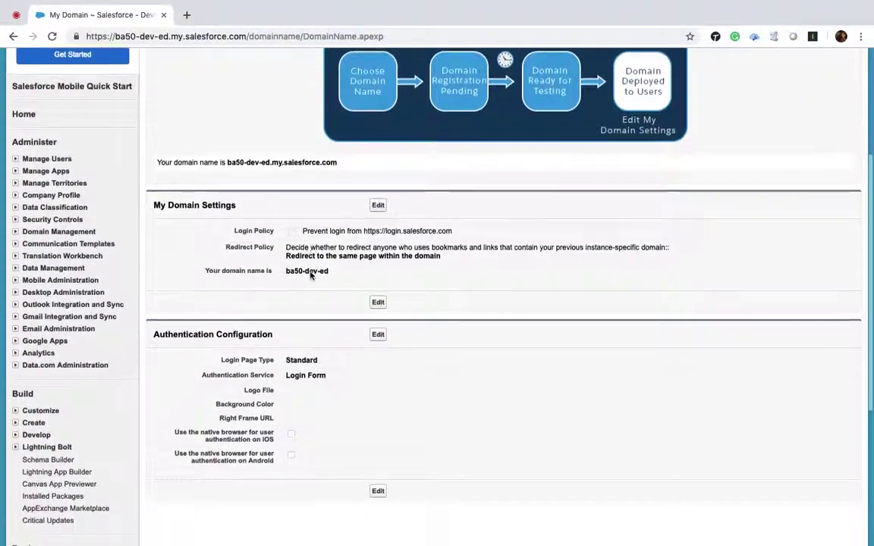
scroll(225, 137, "up", 1)
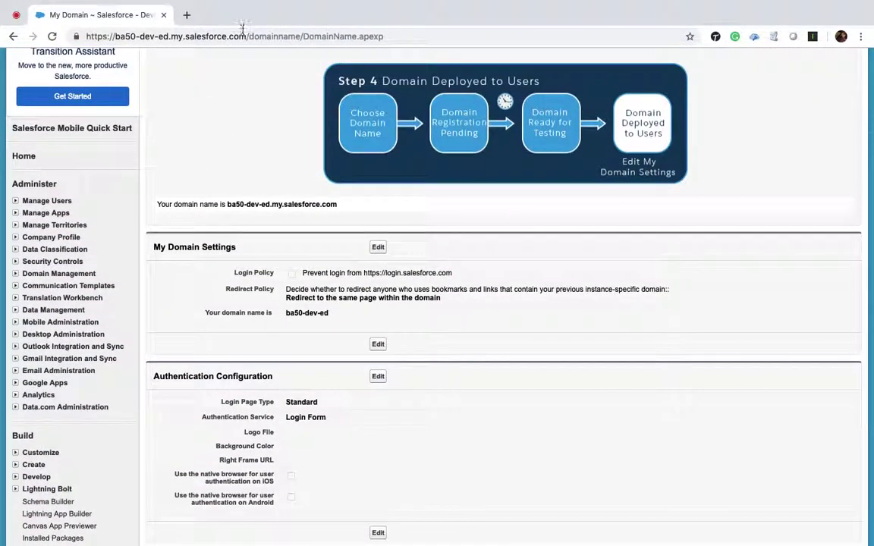
left_click_drag(245, 36, 3, 51)
key("super+c")
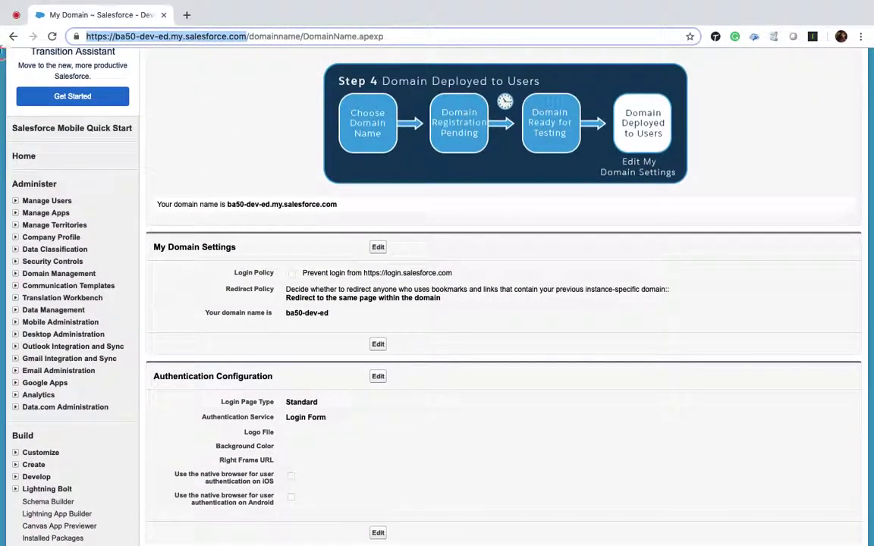
key("ctrl+Right")
Load the copied ba50-dev-ed.my.salesforce.com login page in a private tab, replacing the Gmail inbox tab.
left_click(309, 15)
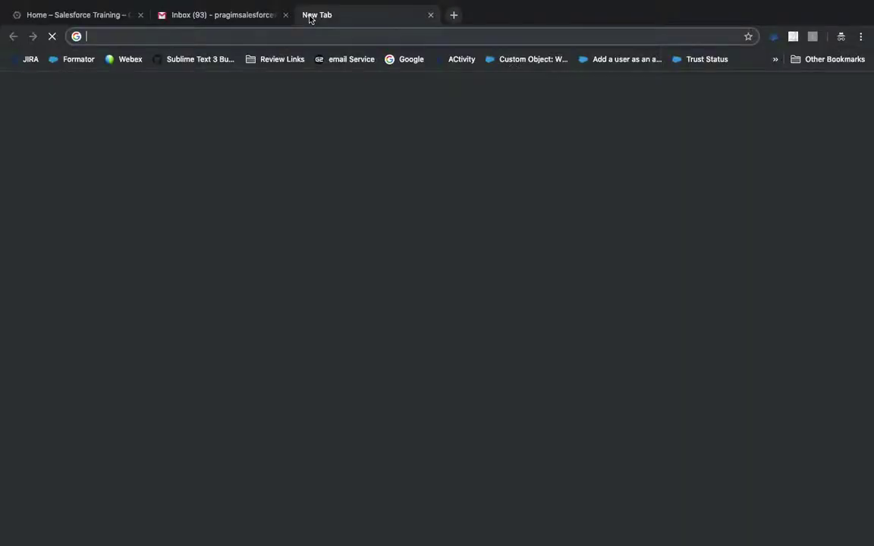
left_click(285, 15)
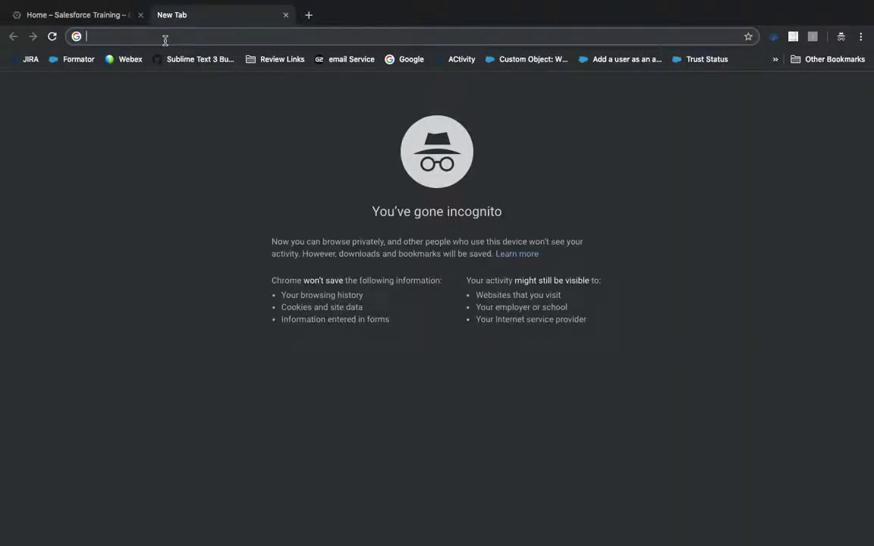
key("super+v")
key("Return")
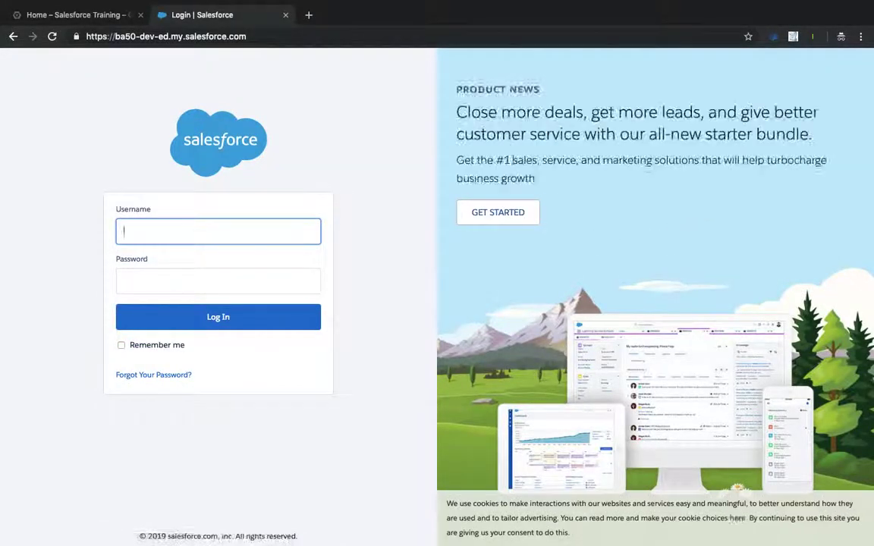
key("ctrl+Left")
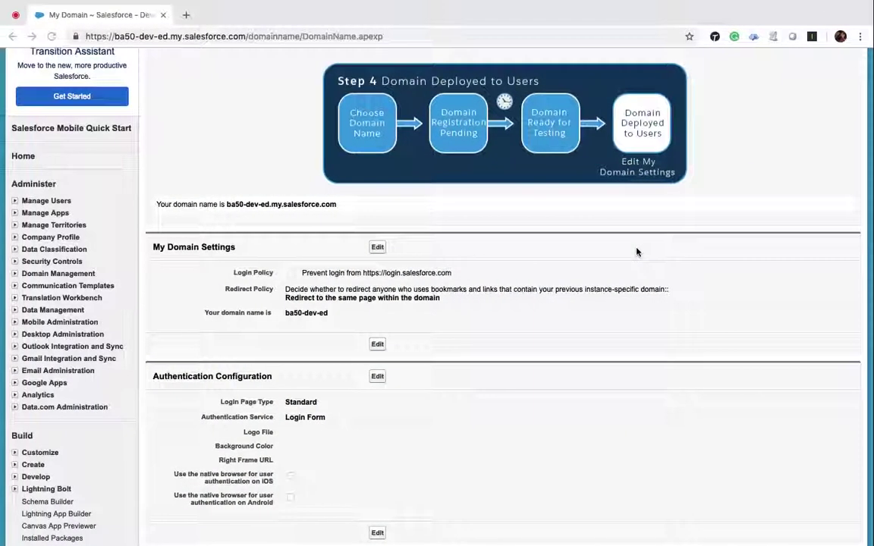
Edit the Authentication Configuration, trying Discovery before keeping the Login Page Type as Standard.
scroll(420, 287, "down", 3)
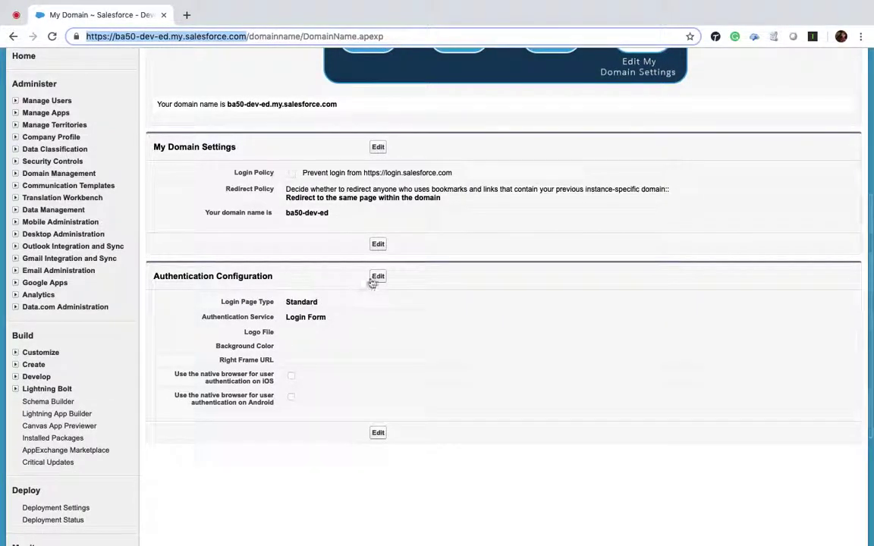
left_click(378, 276)
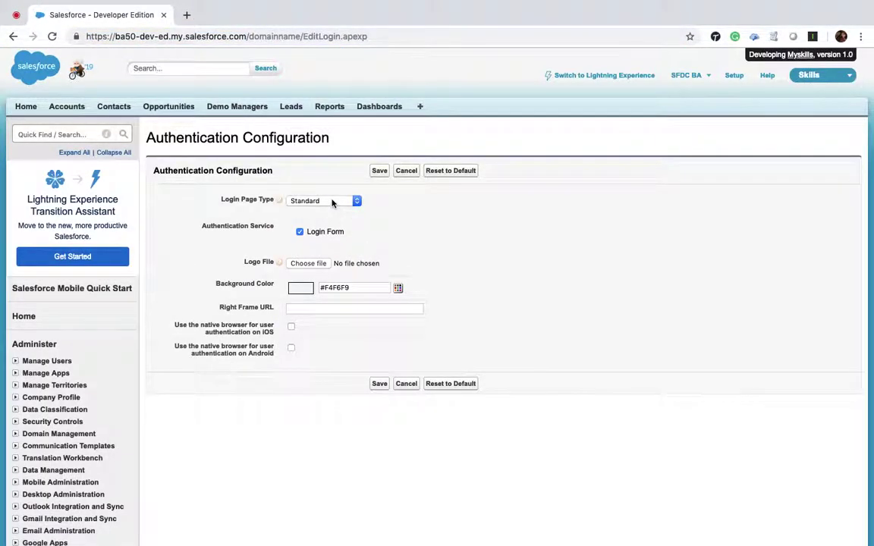
left_click(331, 201)
left_click(330, 210)
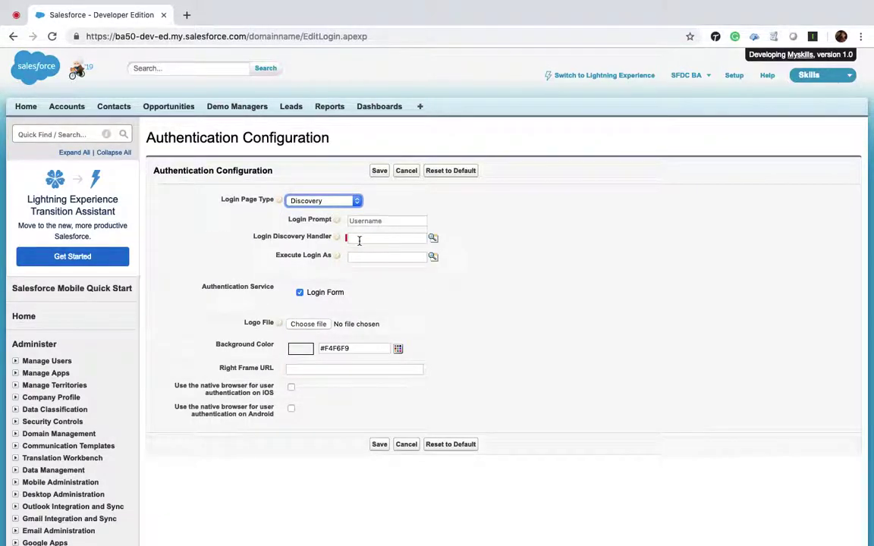
left_click(336, 201)
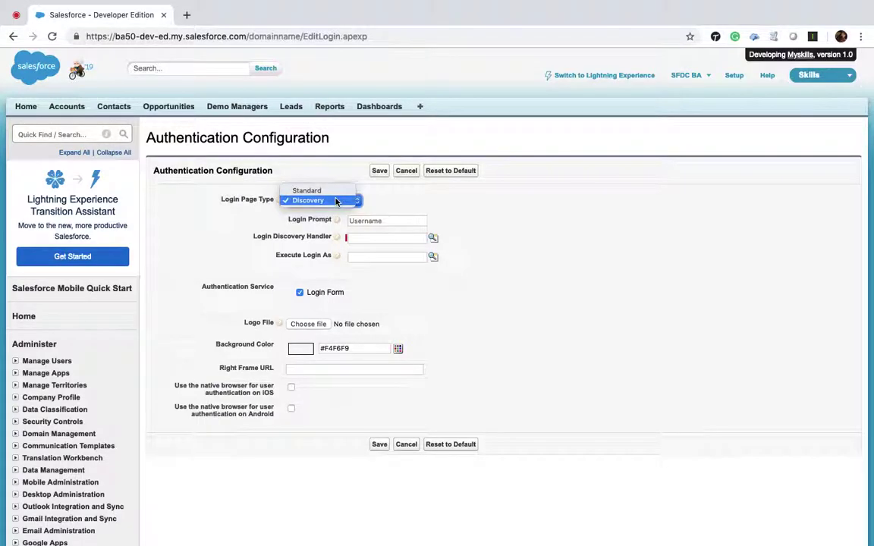
left_click(330, 190)
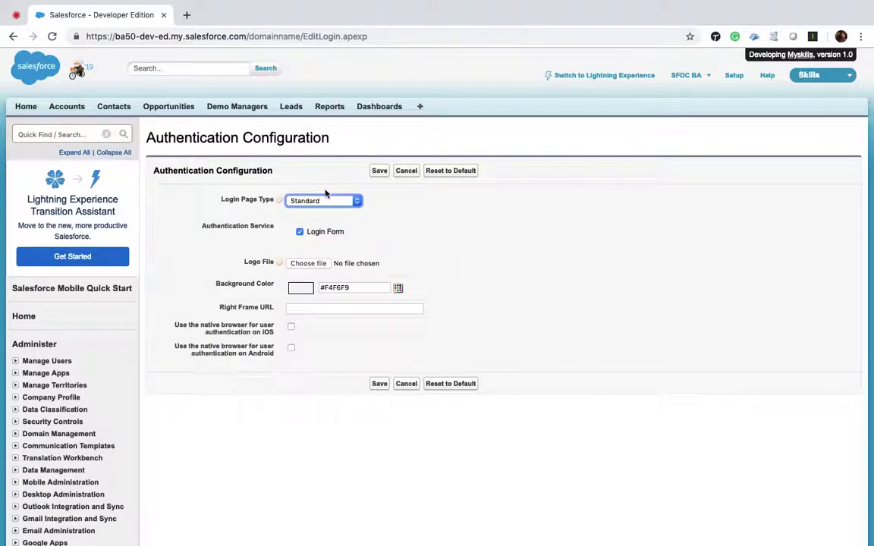
Try Downloads > Photos > ID Card Photo.jpg as the logo, then cancel after the size error.
left_click(307, 263)
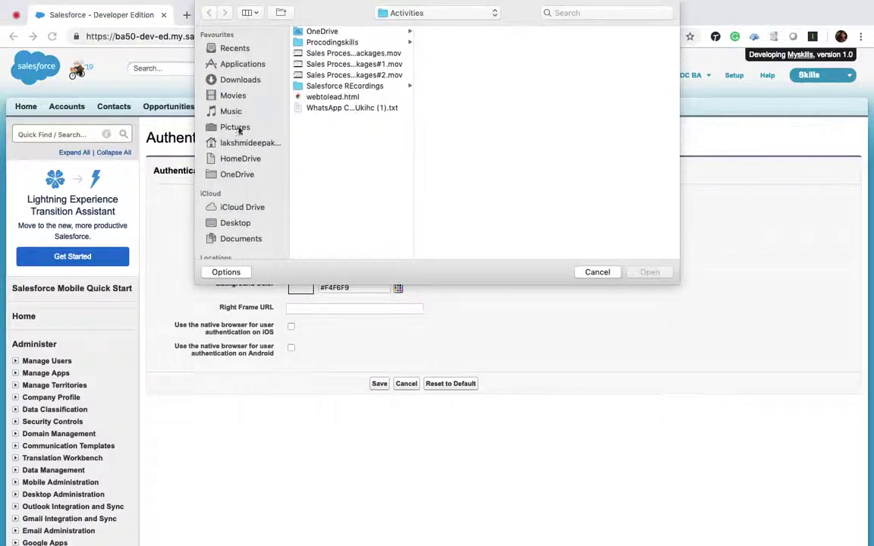
left_click(237, 81)
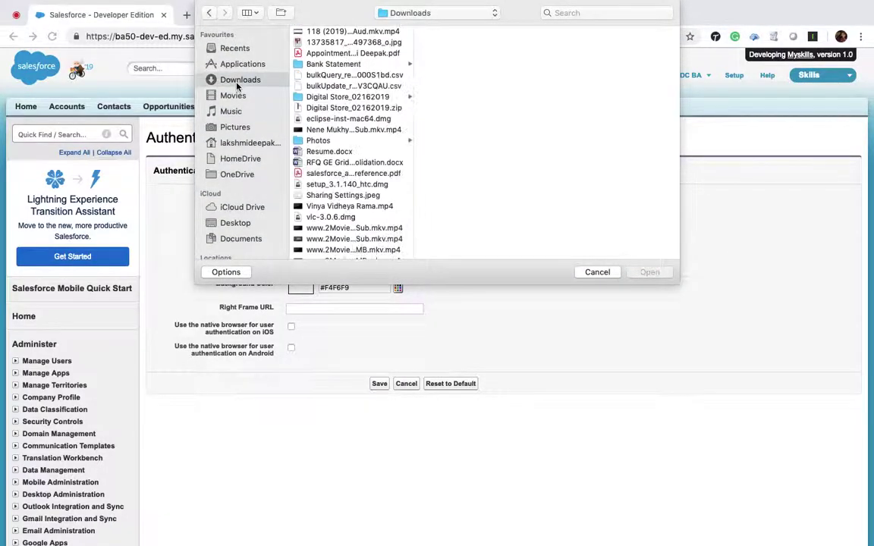
left_click(318, 141)
left_click(462, 107)
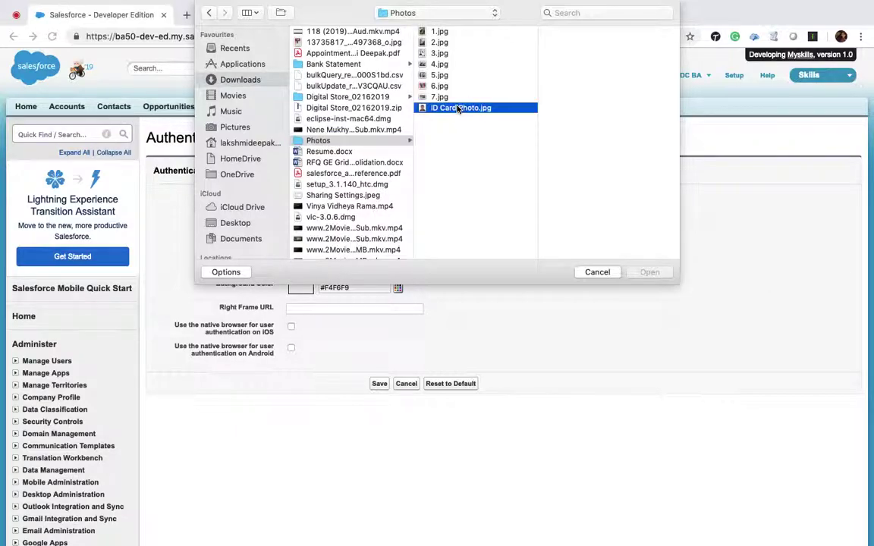
left_click(650, 277)
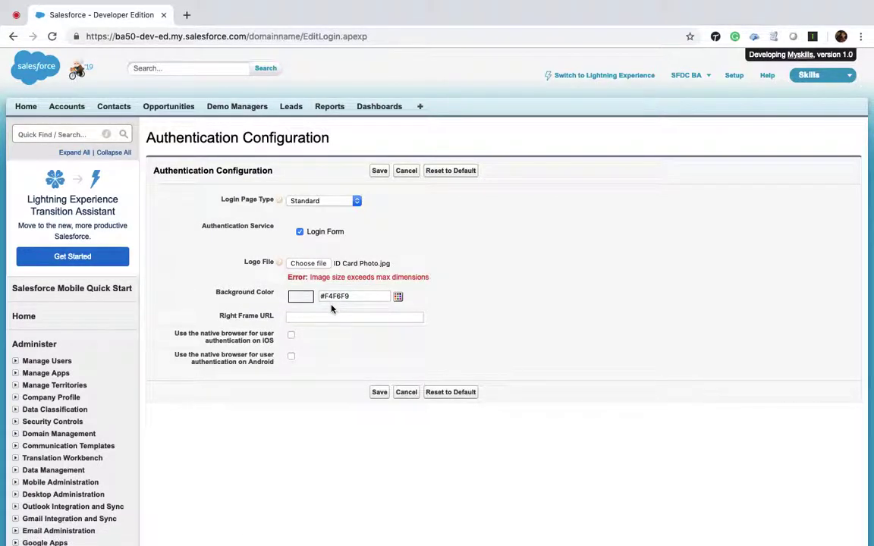
left_click(308, 264)
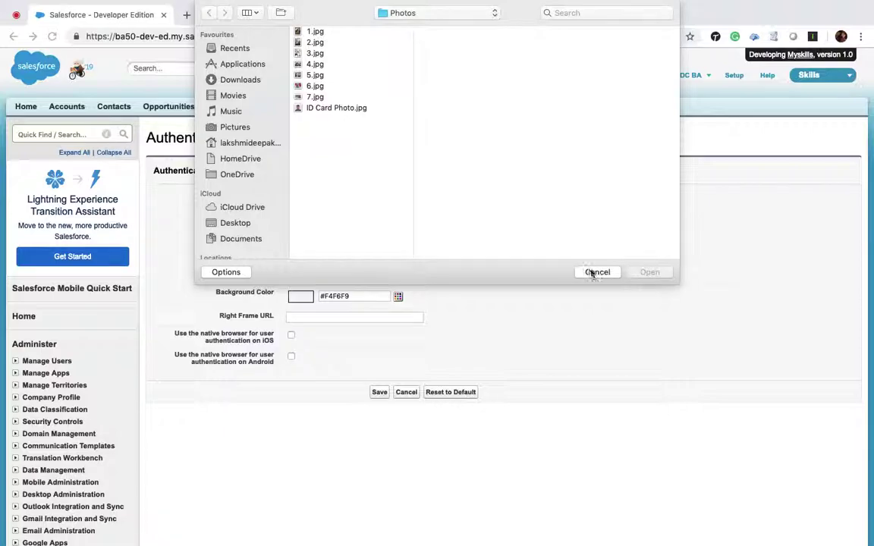
left_click(595, 273)
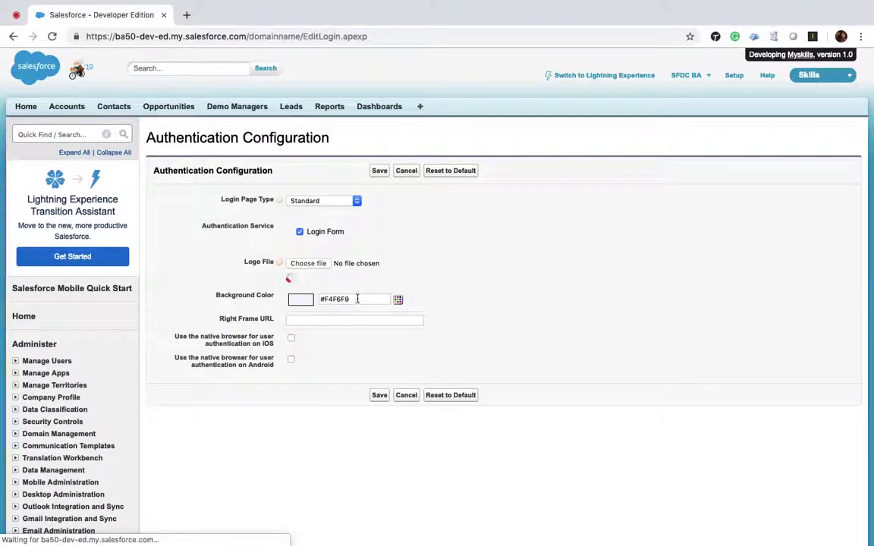
left_click(398, 300)
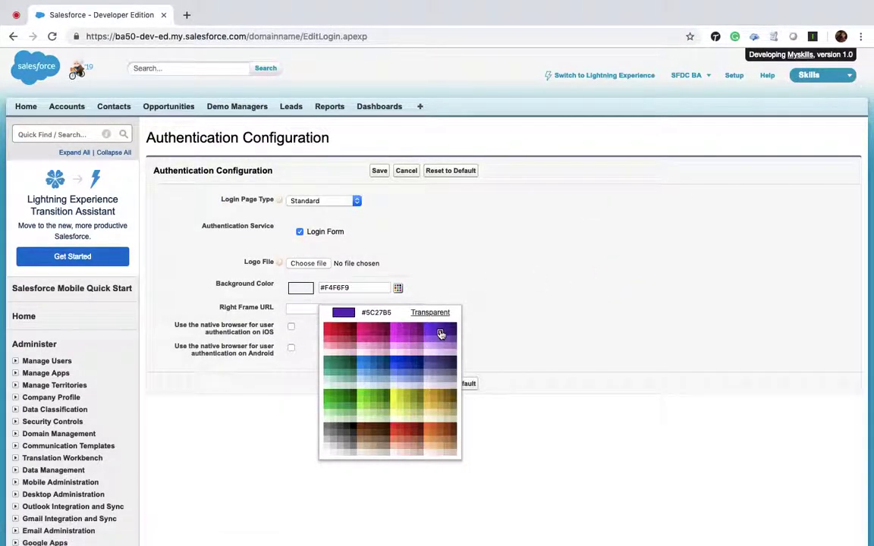
left_click(439, 335)
left_click(339, 308)
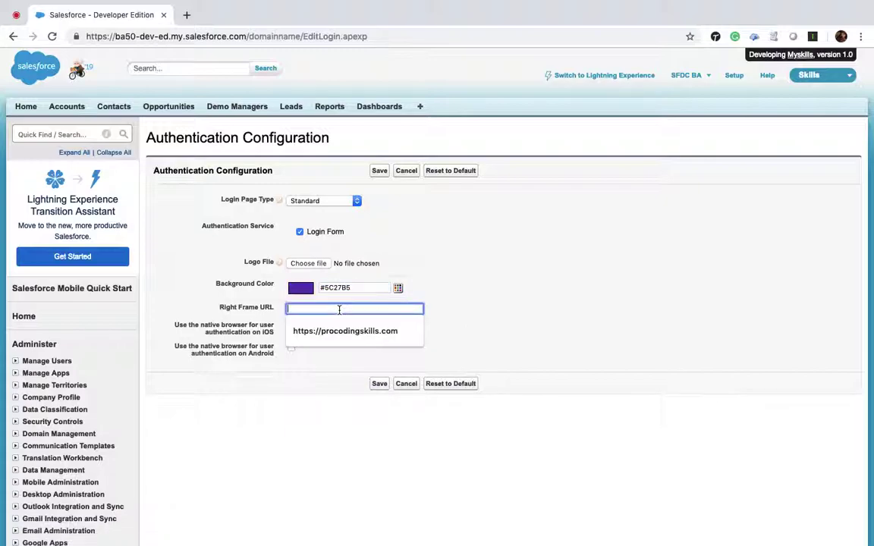
left_click(358, 333)
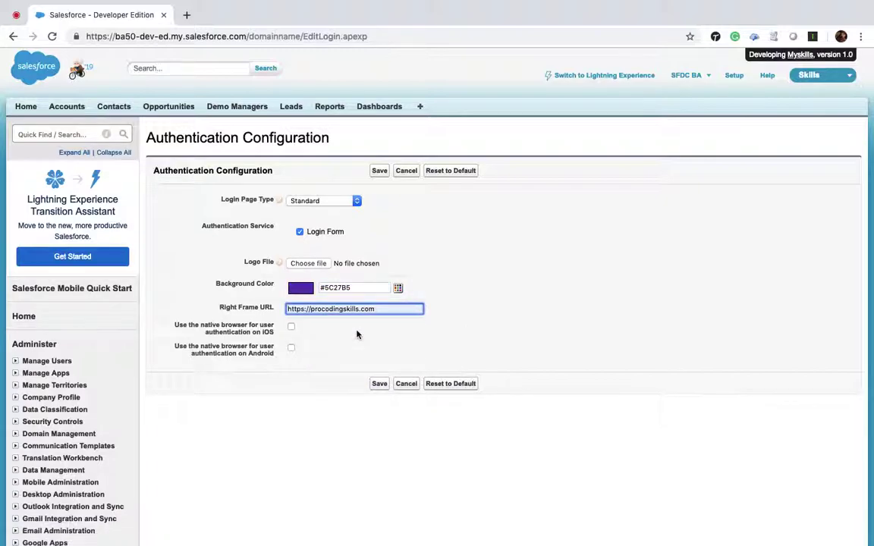
left_click(380, 385)
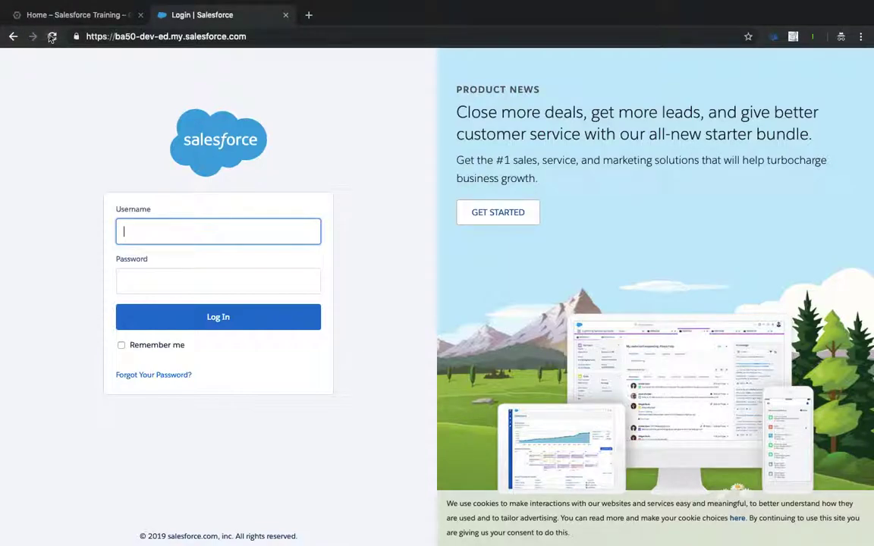
left_click(52, 37)
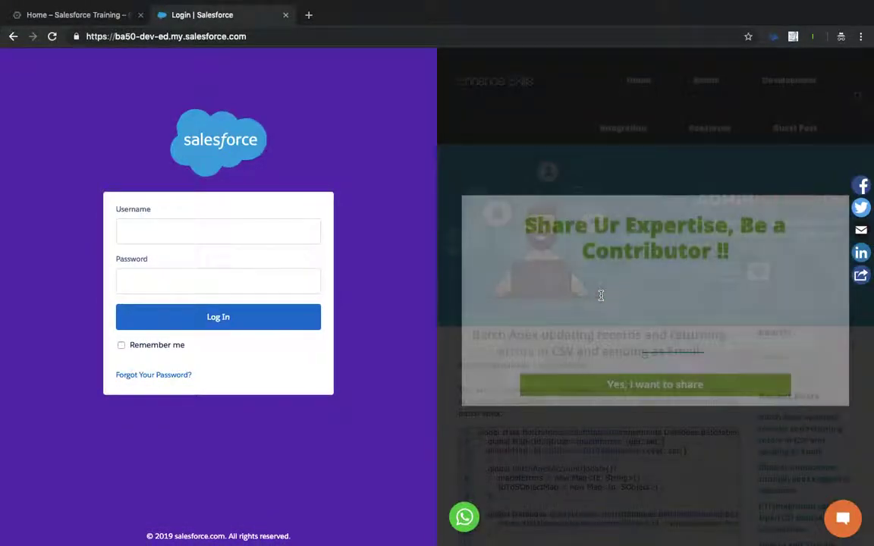
left_click(516, 179)
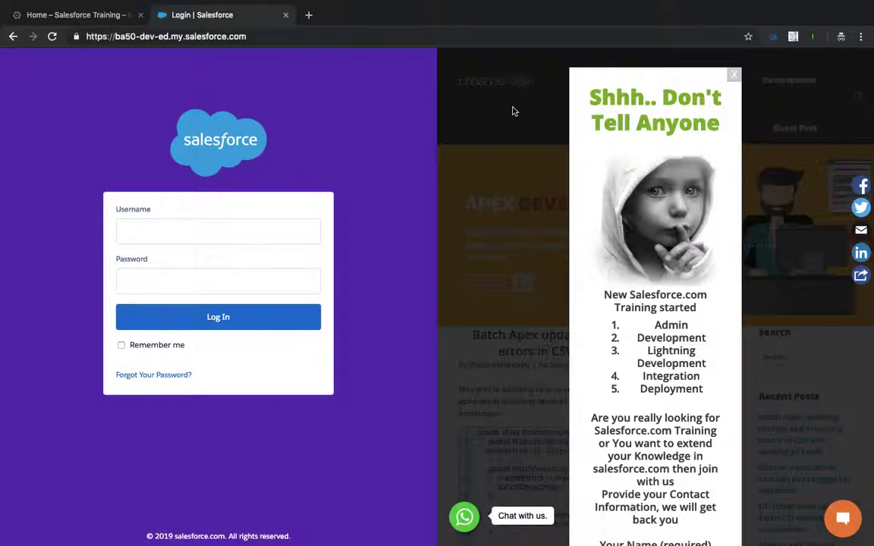
left_click(512, 112)
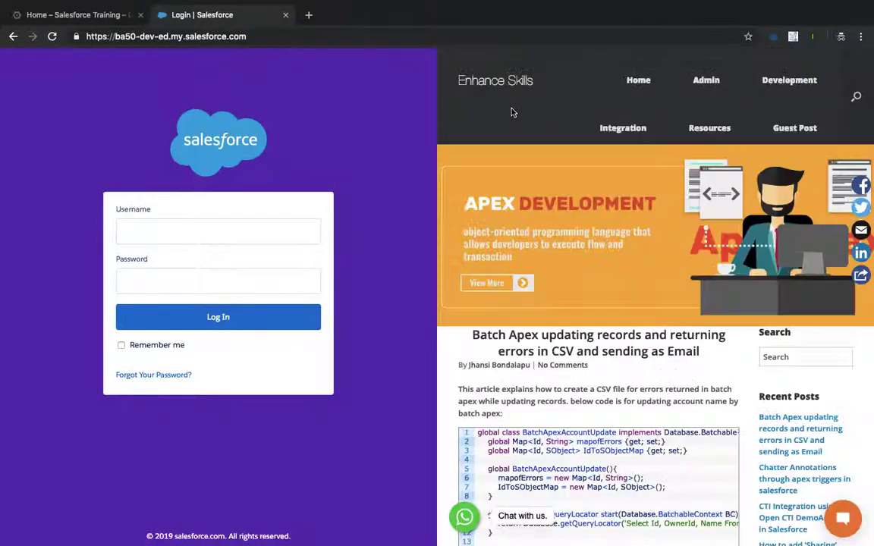
key("ctrl+Left")
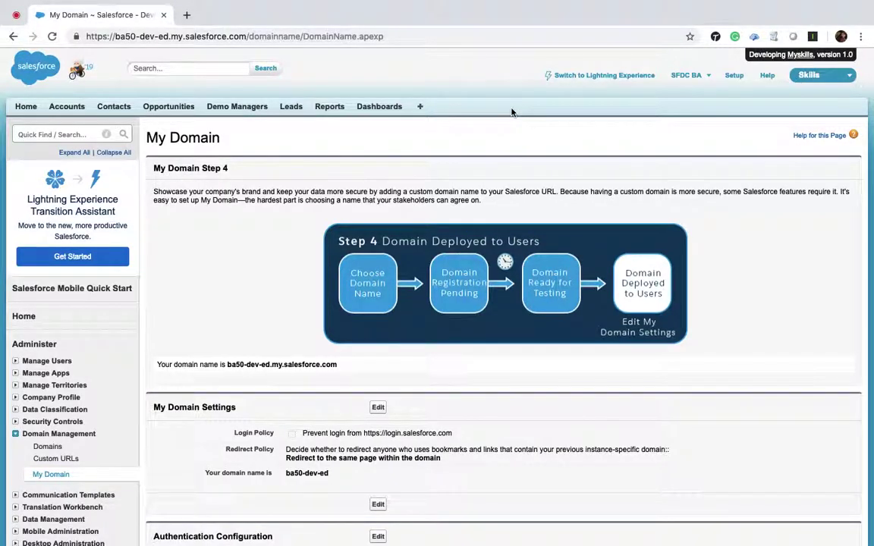
key("ctrl+Right")
key("ctrl+Left")
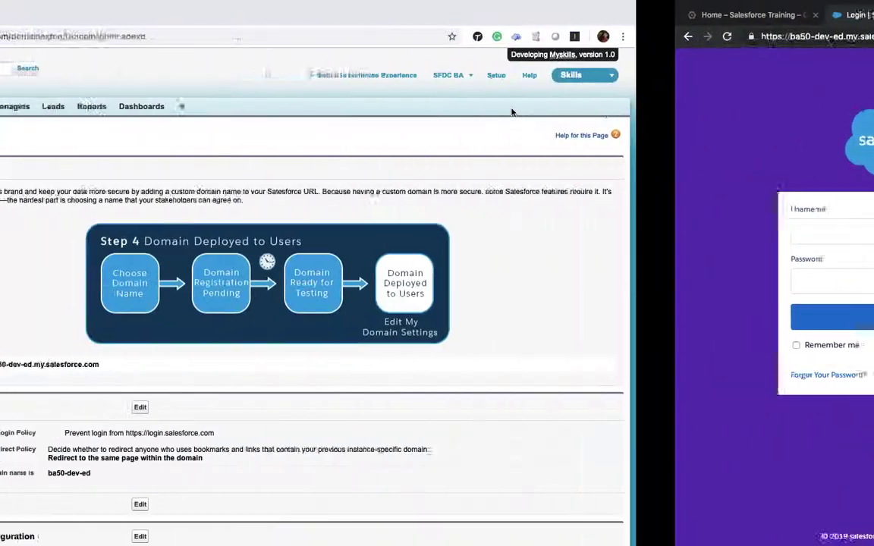
scroll(265, 414, "down", 5)
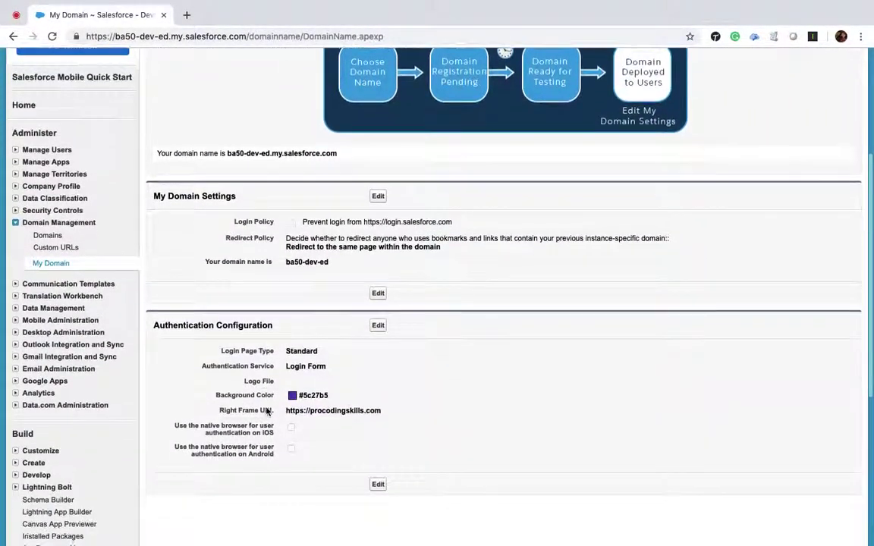
scroll(266, 411, "down", 3)
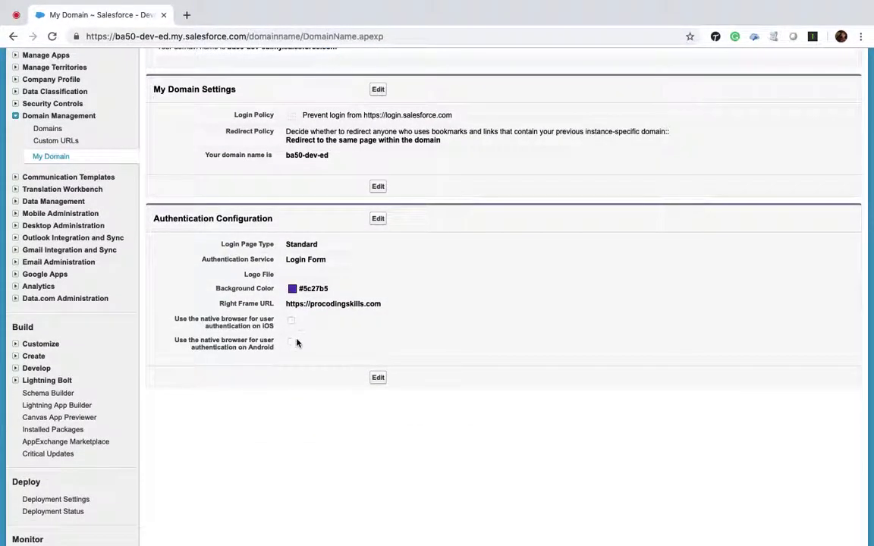
scroll(296, 343, "up", 1)
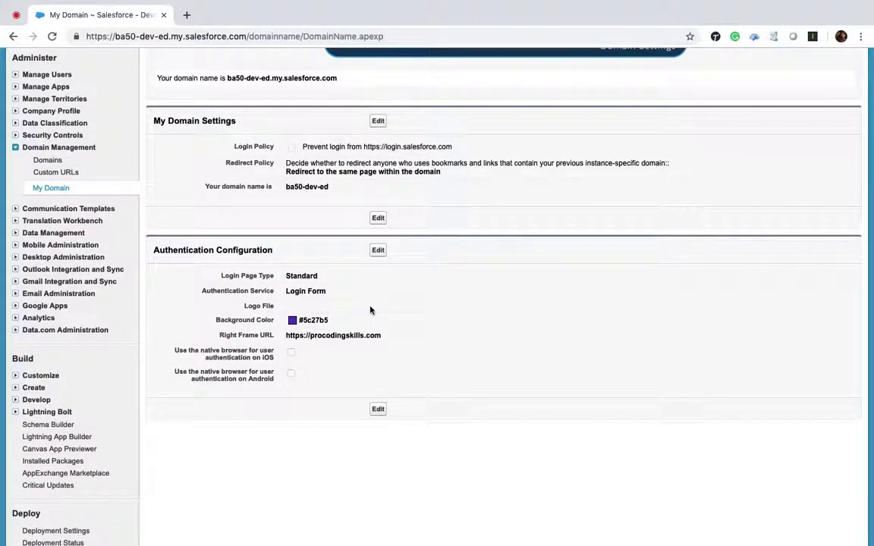
key("ctrl+Right")
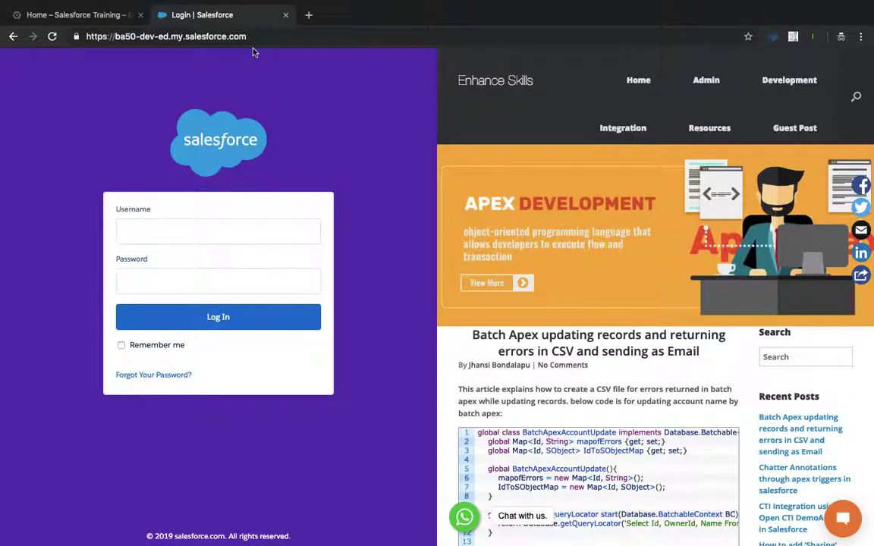
left_click(170, 232)
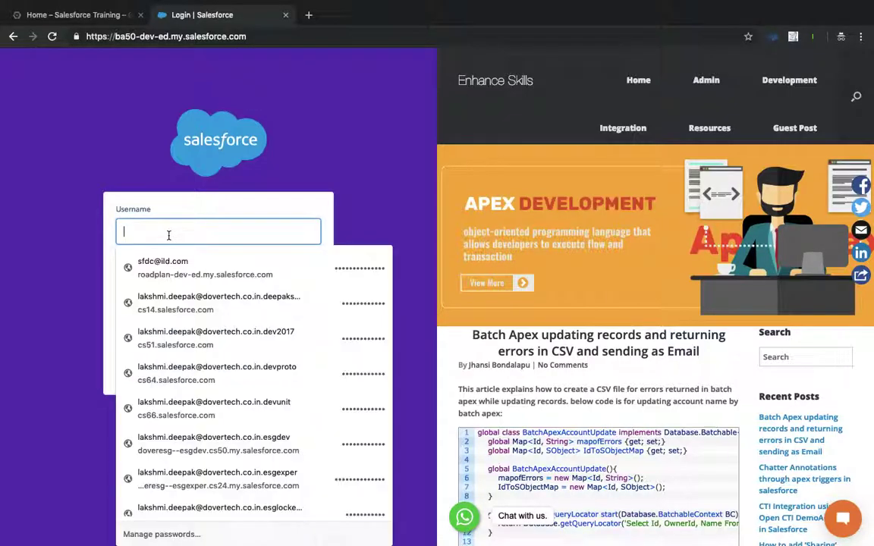
left_click(330, 186)
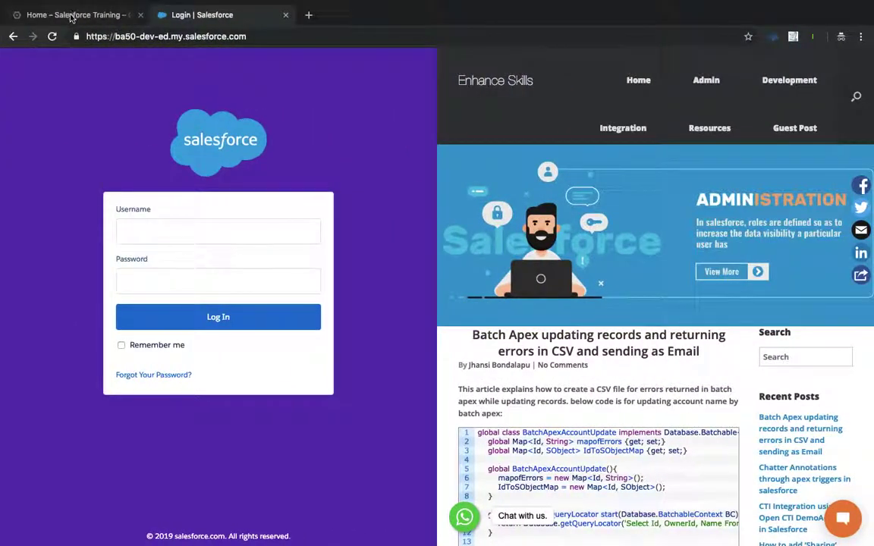
left_click(72, 15)
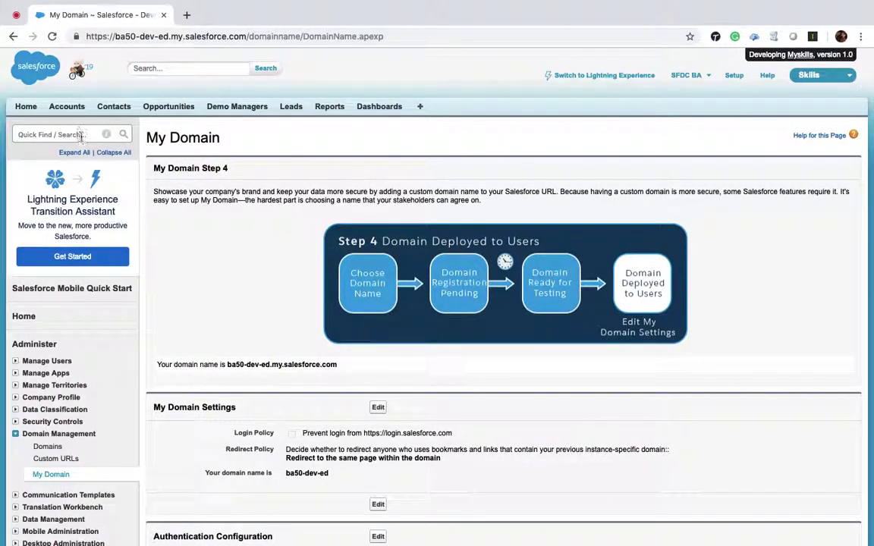
Open the Auth. Providers setup page and start a new auth provider.
left_click(82, 135)
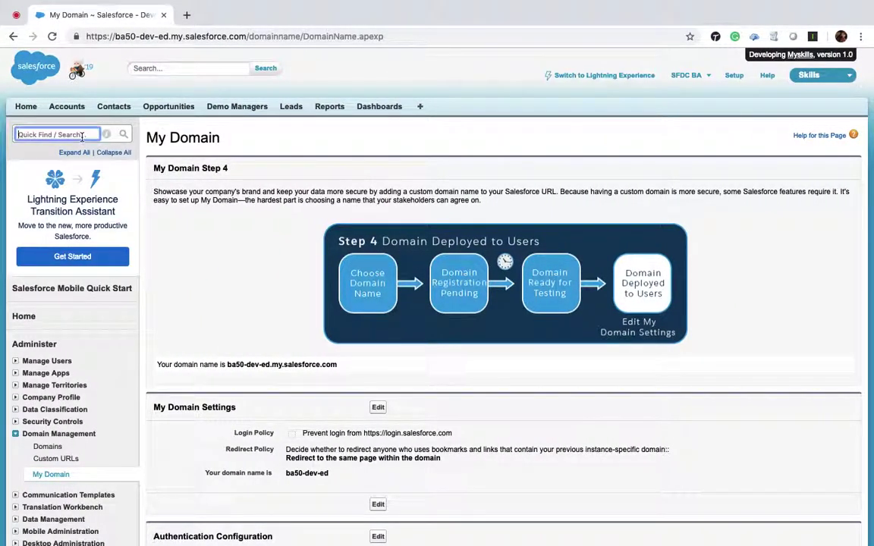
type("auth")
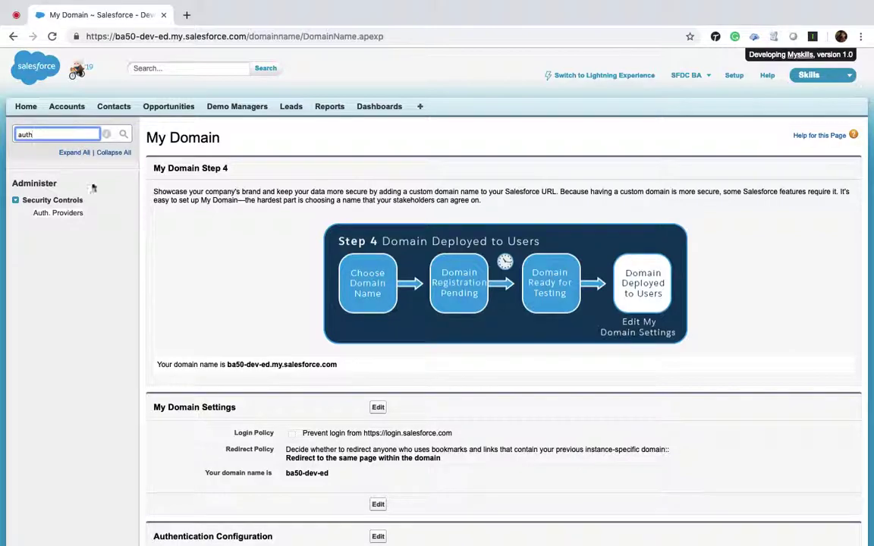
left_click(70, 214)
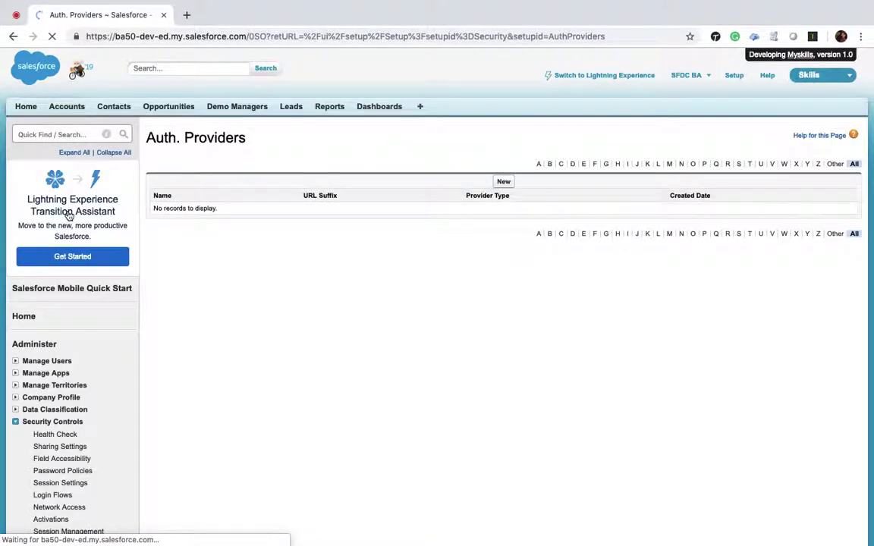
left_click(503, 183)
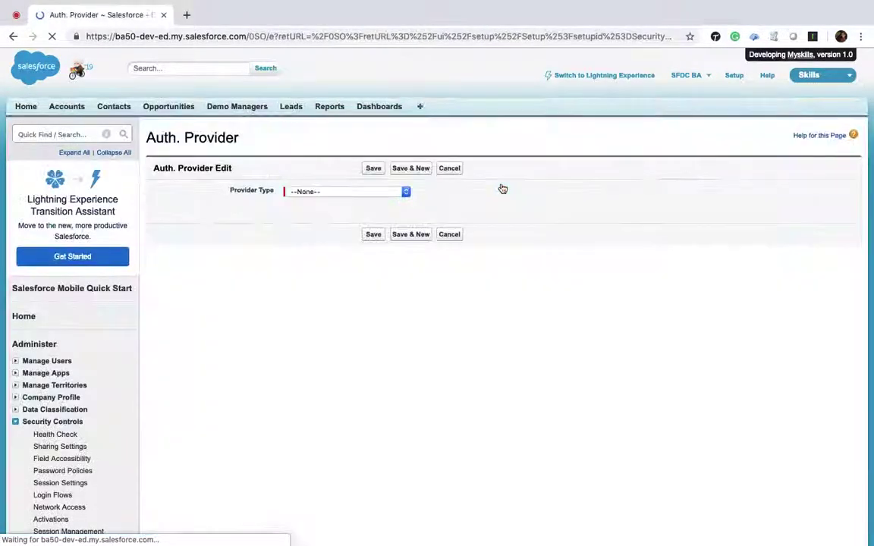
Choose provider type Google, name it 'Login with Google' with URL suffix 'Login_with_Google'.
left_click(406, 191)
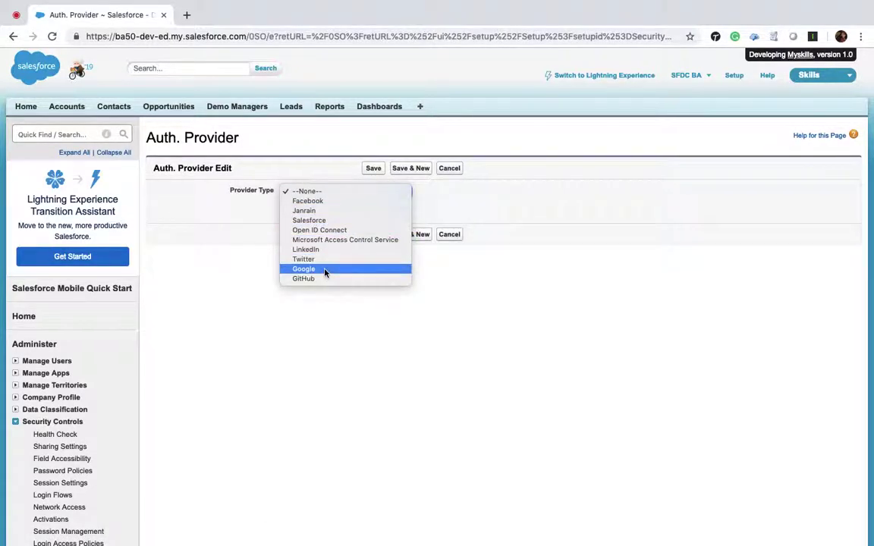
left_click(325, 270)
left_click(356, 196)
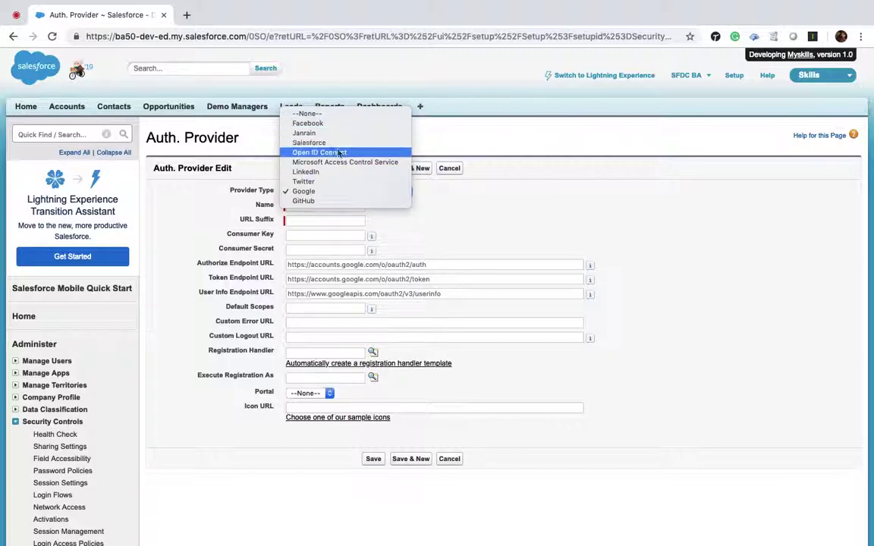
left_click(328, 194)
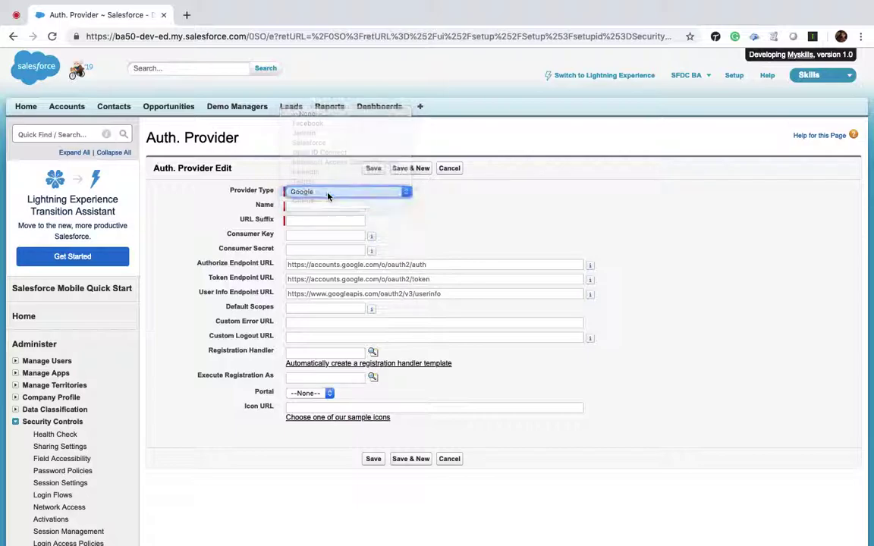
left_click(297, 206)
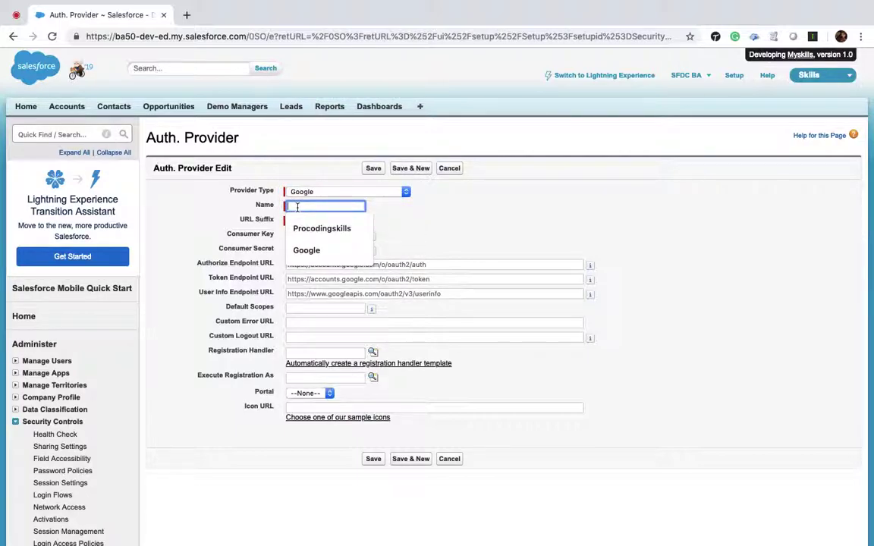
type("LS")
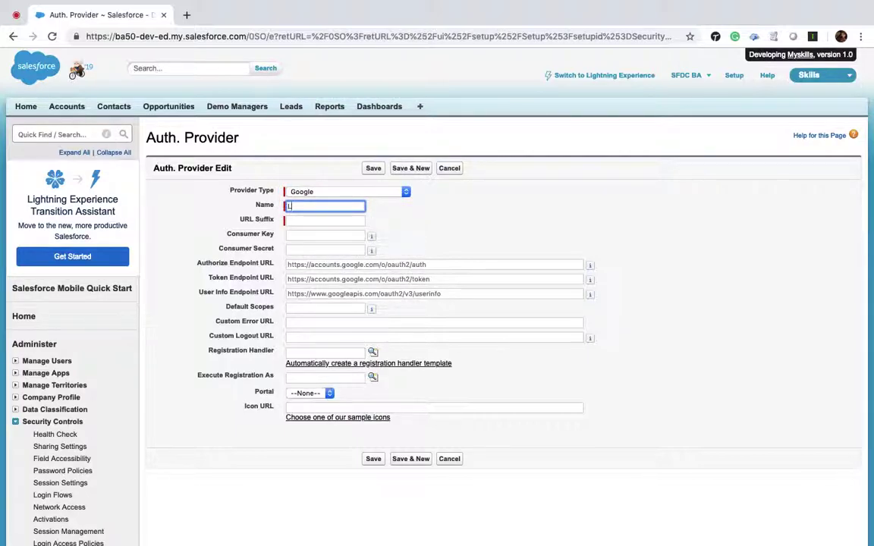
type("ogin with Google")
key("Tab")
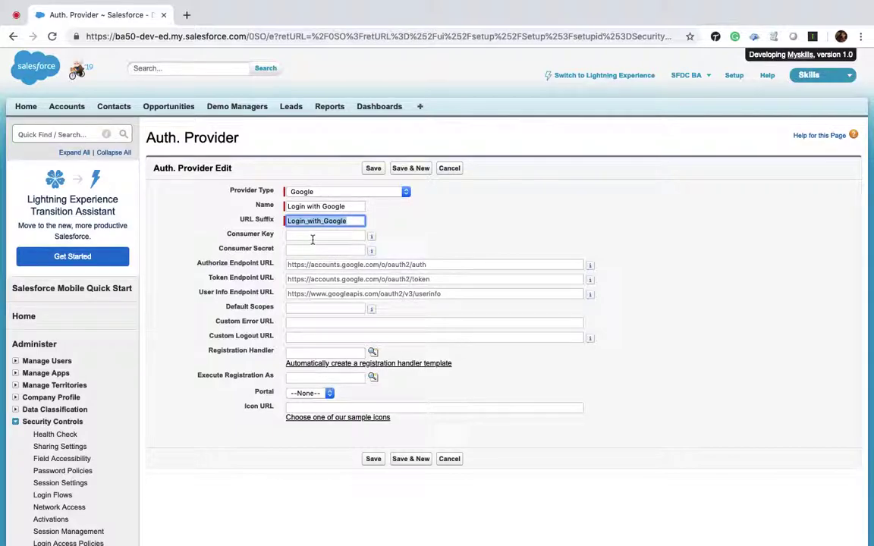
left_click(458, 236)
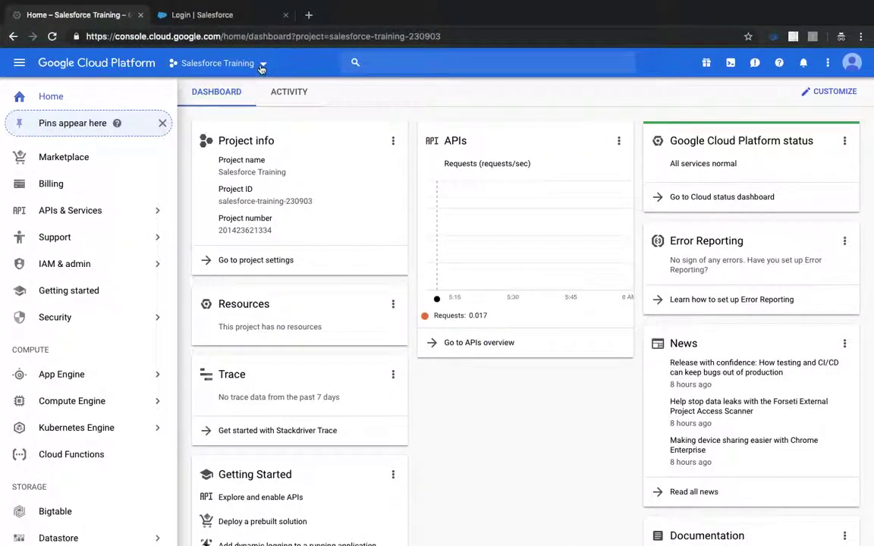
From the project list, create a new Google Cloud project named 'Salesforce Login'.
left_click(261, 65)
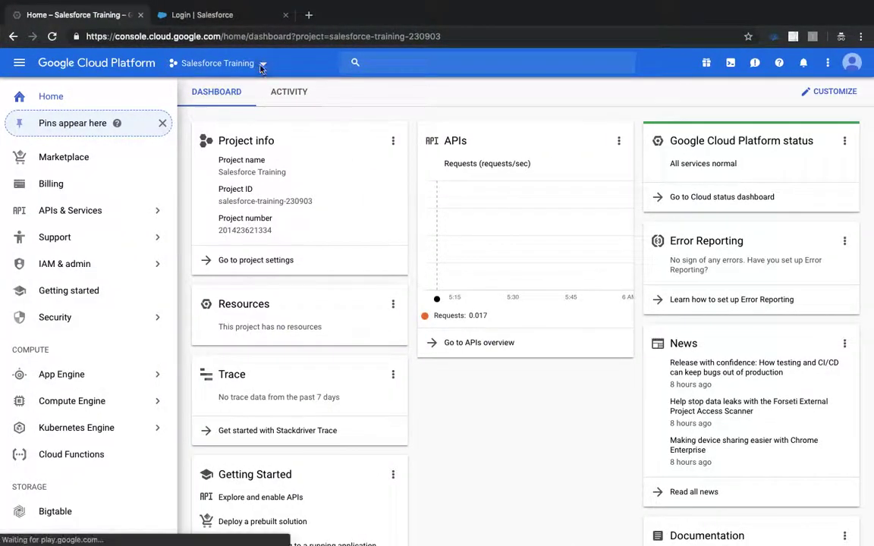
left_click(620, 137)
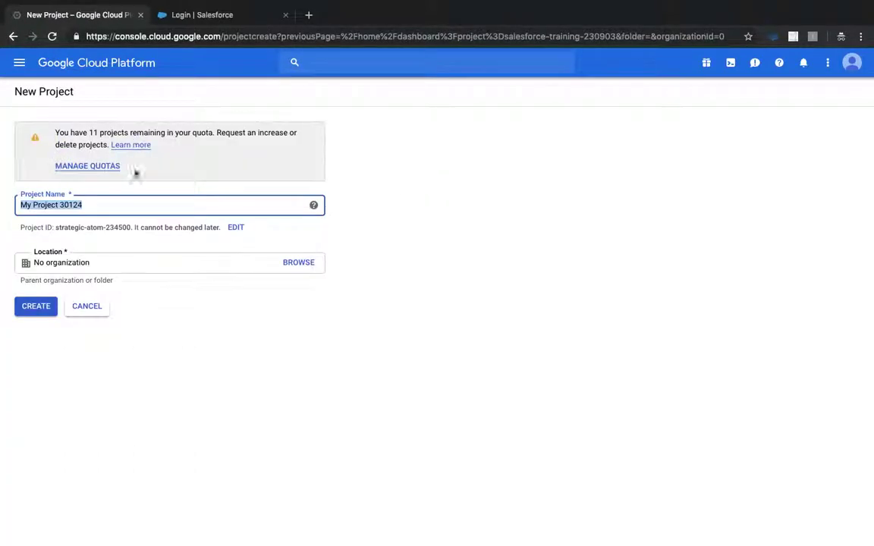
type("Salesforce Login")
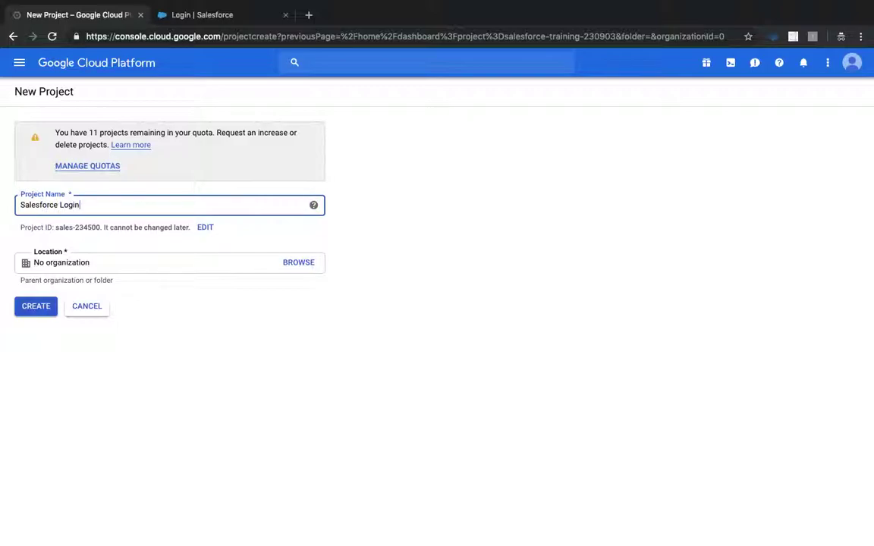
left_click(282, 185)
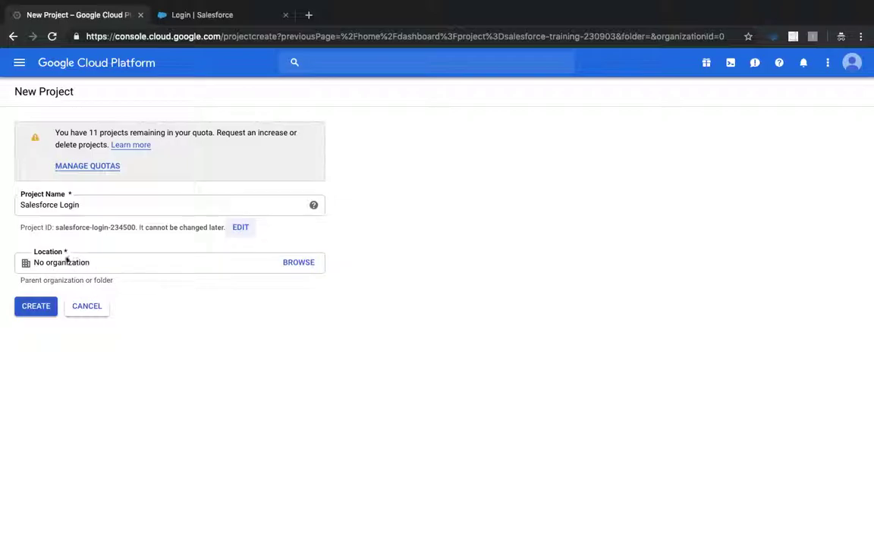
left_click(41, 308)
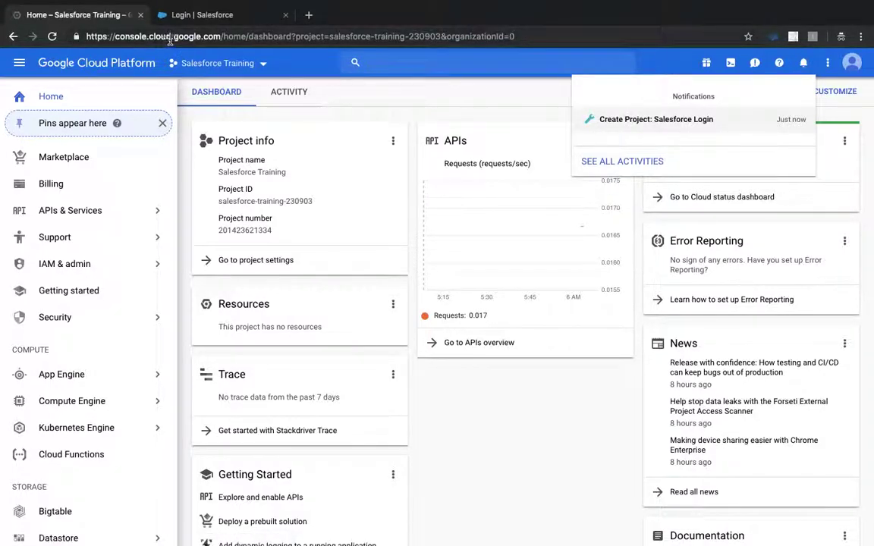
Switch to the Salesforce Login project and open the OAuth consent screen under Credentials.
left_click(263, 63)
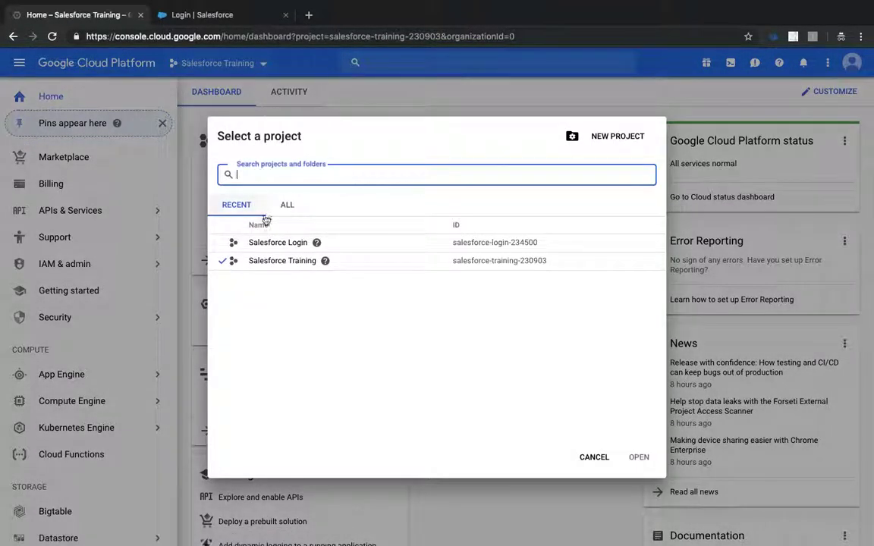
left_click(278, 243)
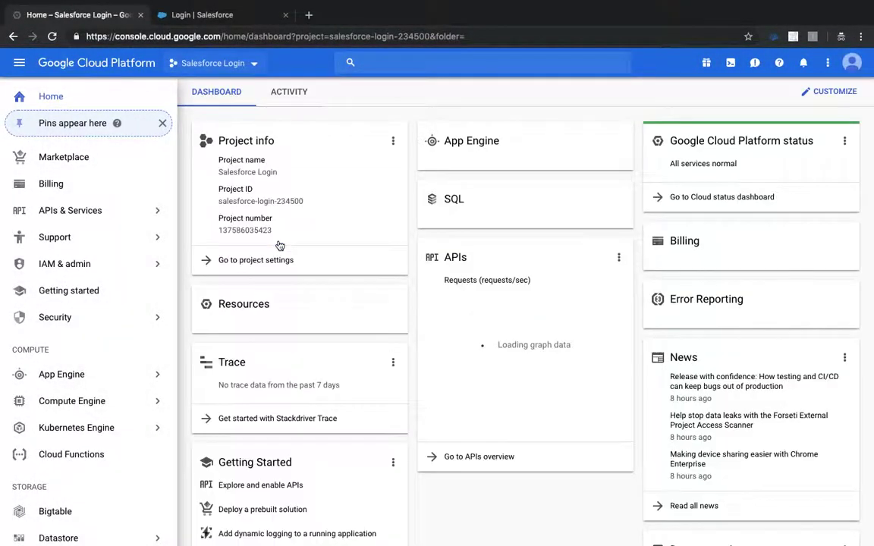
mouse_move(97, 215)
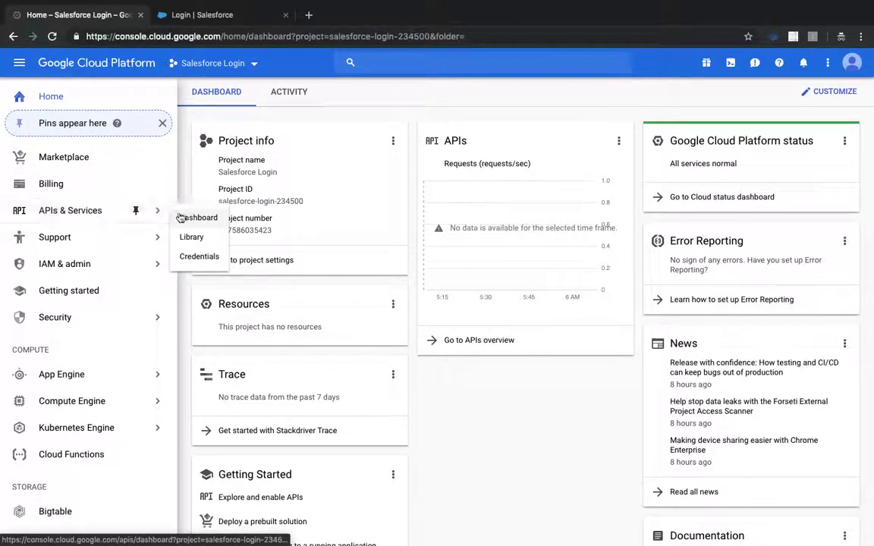
left_click(200, 254)
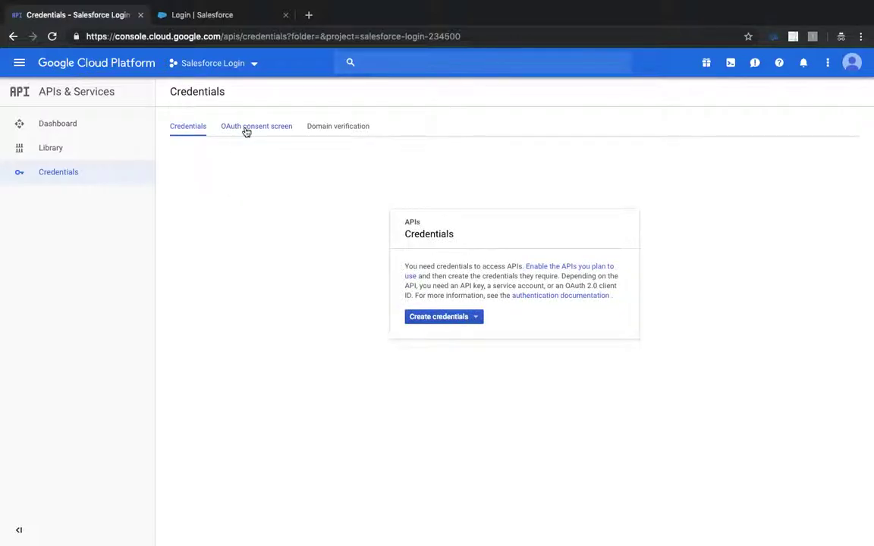
left_click(245, 129)
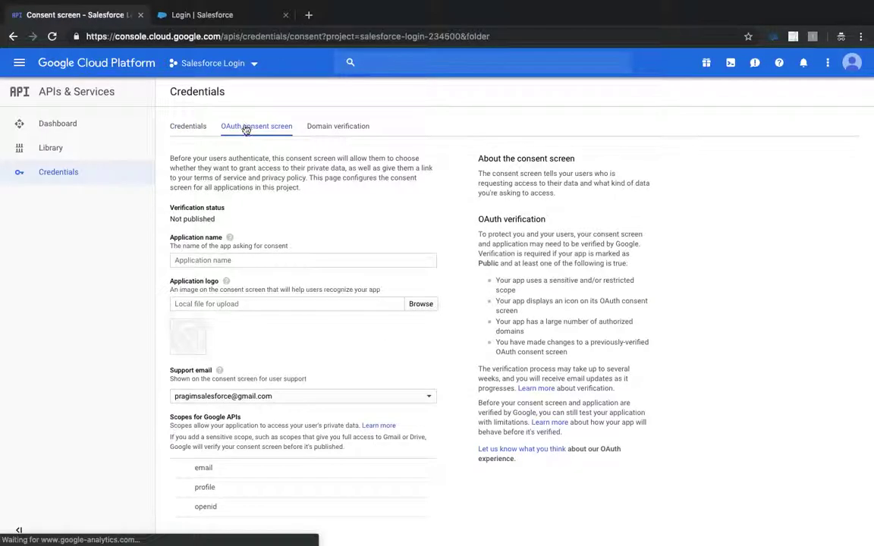
Enter 'Salesforce Login' as the consent screen's application name, leaving the logo unset.
left_click(235, 260)
type("Salesforce Login")
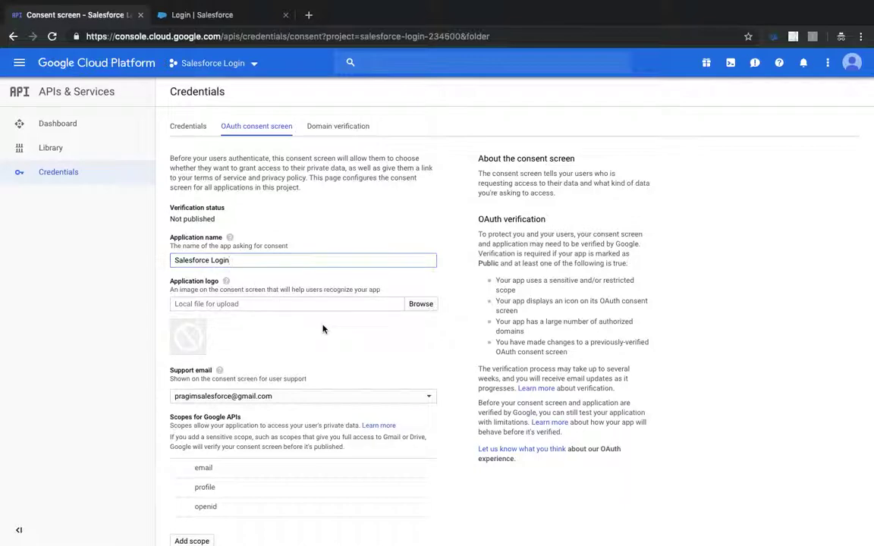
left_click(323, 328)
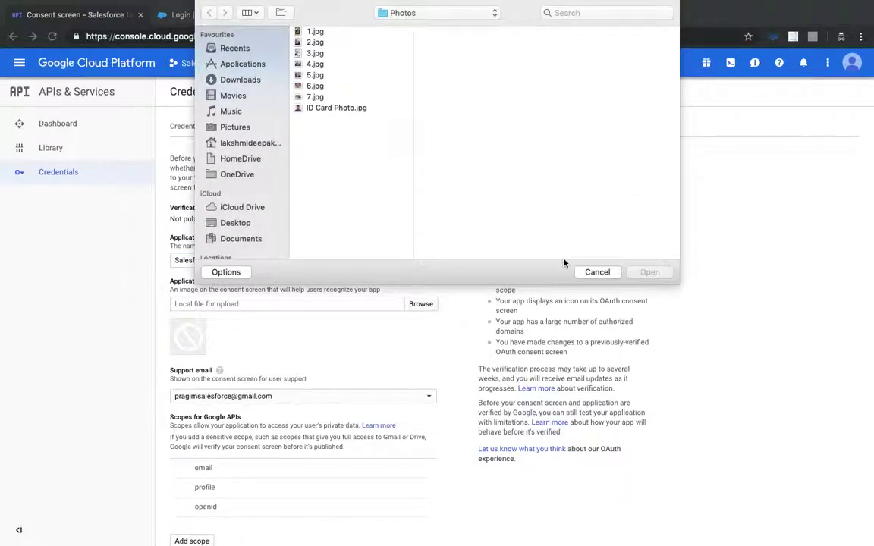
left_click(595, 272)
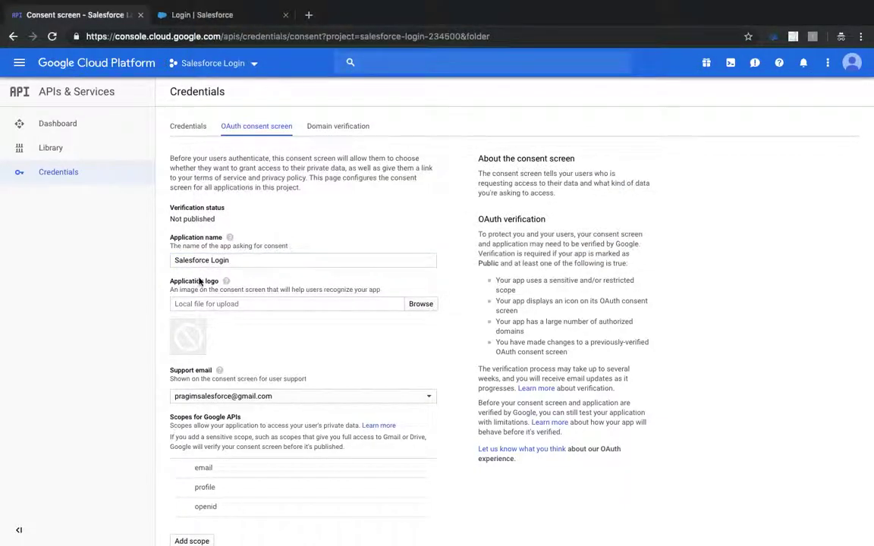
scroll(199, 280, "down", 5)
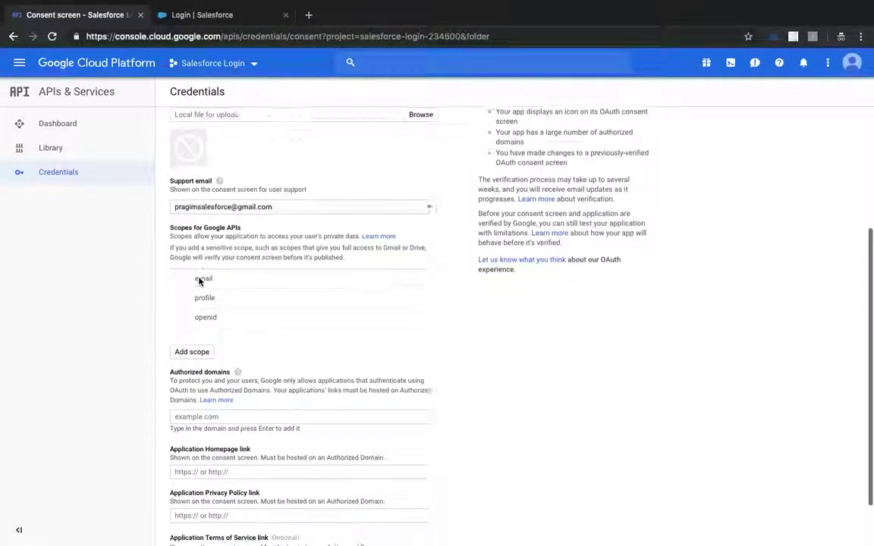
scroll(201, 279, "down", 1)
scroll(201, 281, "down", 1)
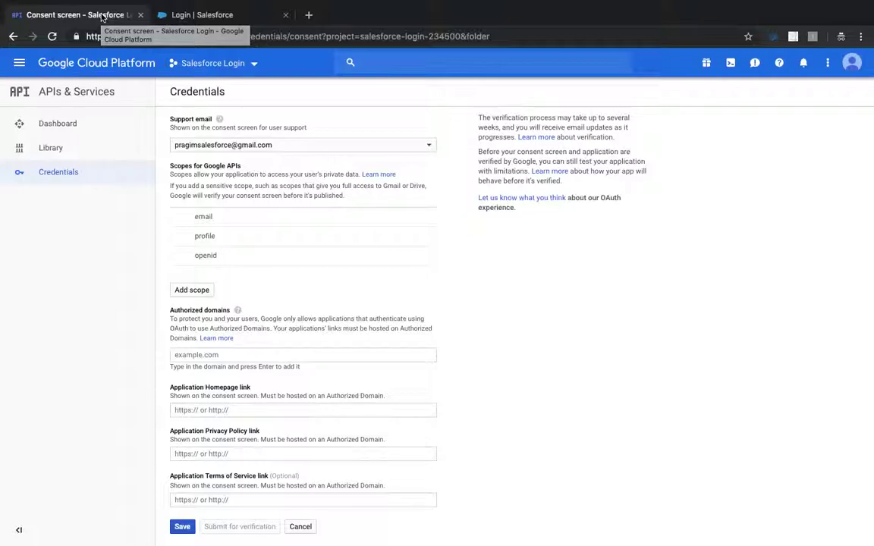
Set the Salesforce provider's Default Scopes field to 'openid email profile'.
left_click(213, 15)
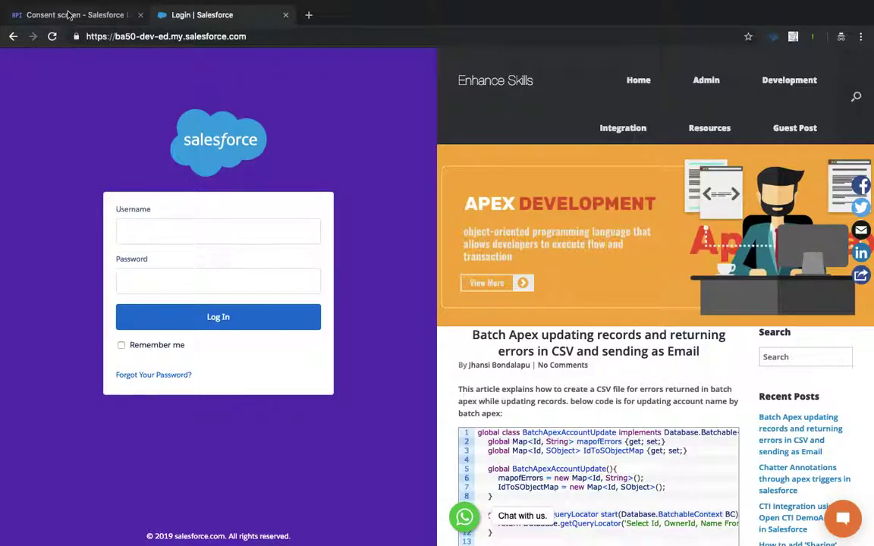
left_click(66, 15)
key("ctrl+Left")
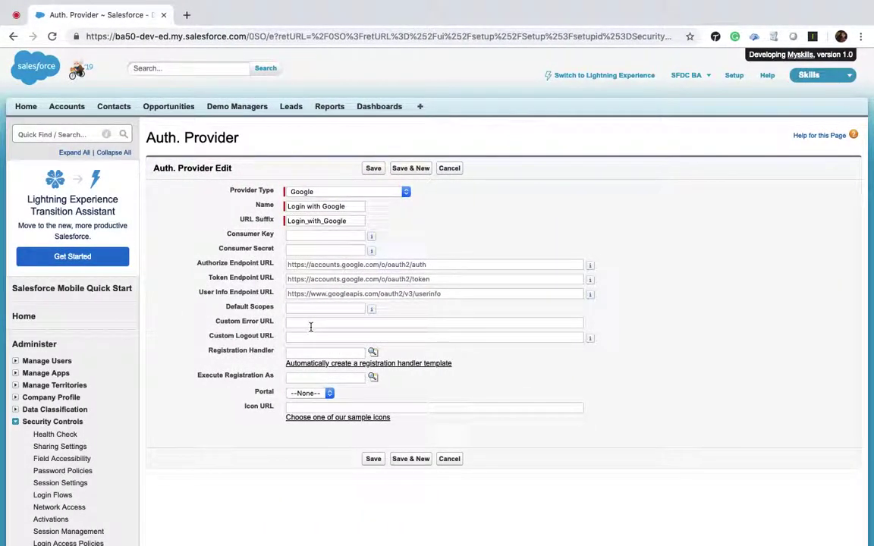
left_click(296, 309)
type("openid")
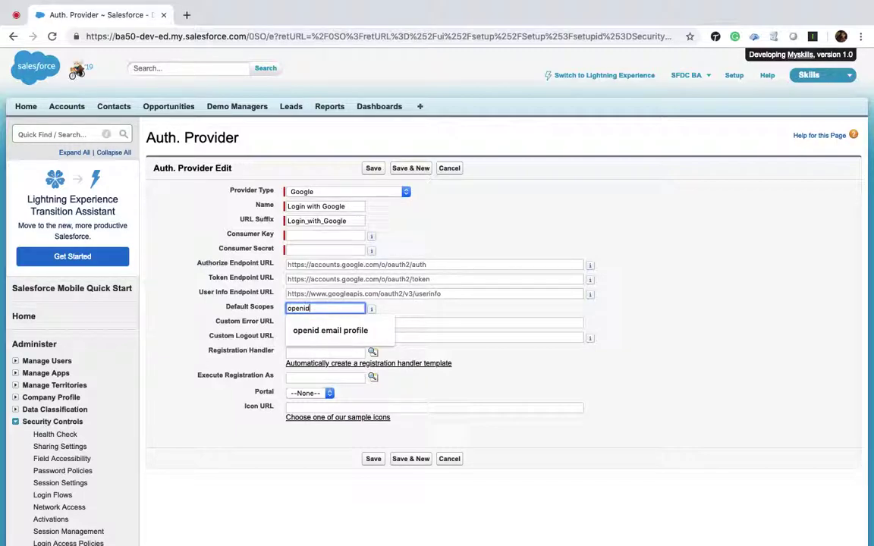
type(" email profile")
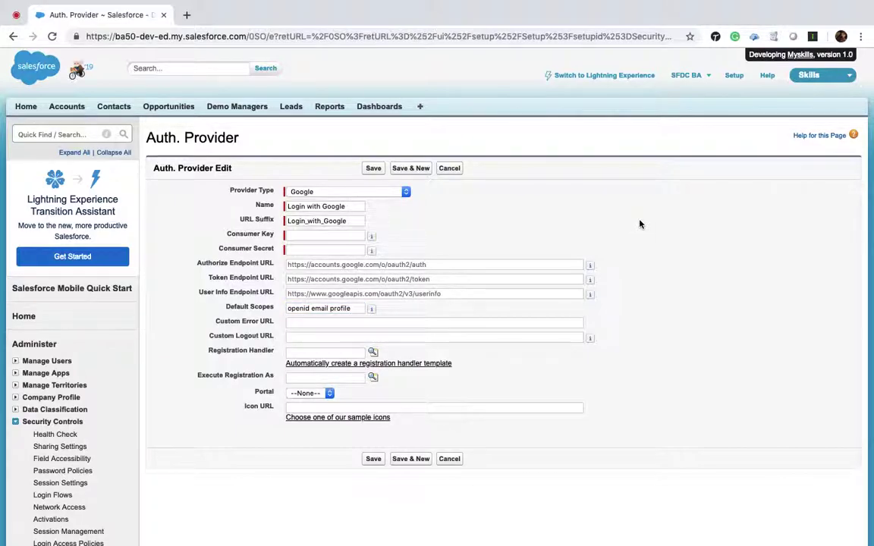
key("ctrl+Right")
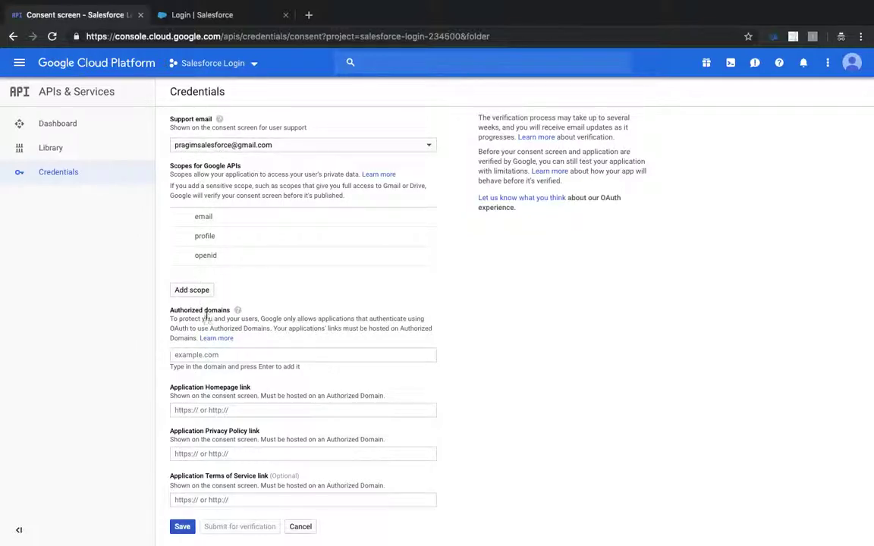
key("ctrl+Left")
left_click_drag(246, 36, 63, 40)
key("ctrl+c")
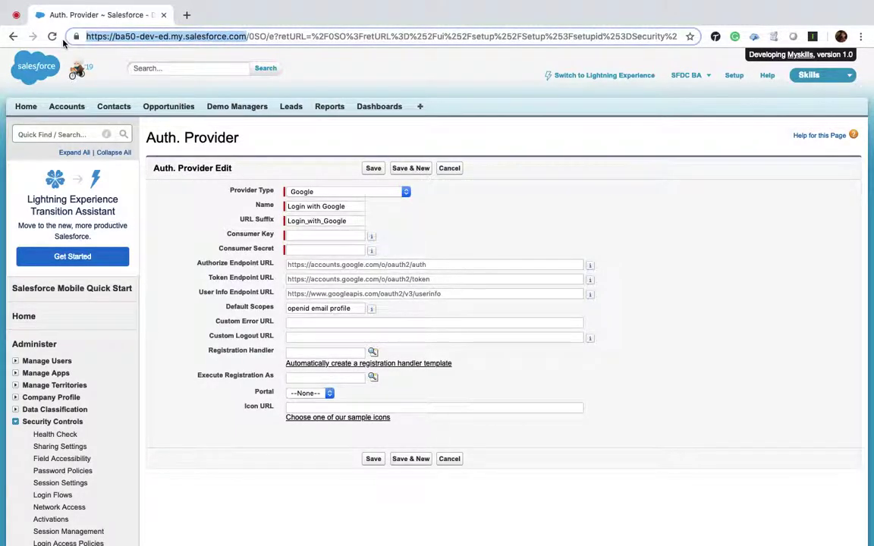
key("ctrl+Right")
left_click(210, 355)
key("ctrl+v")
key("Return")
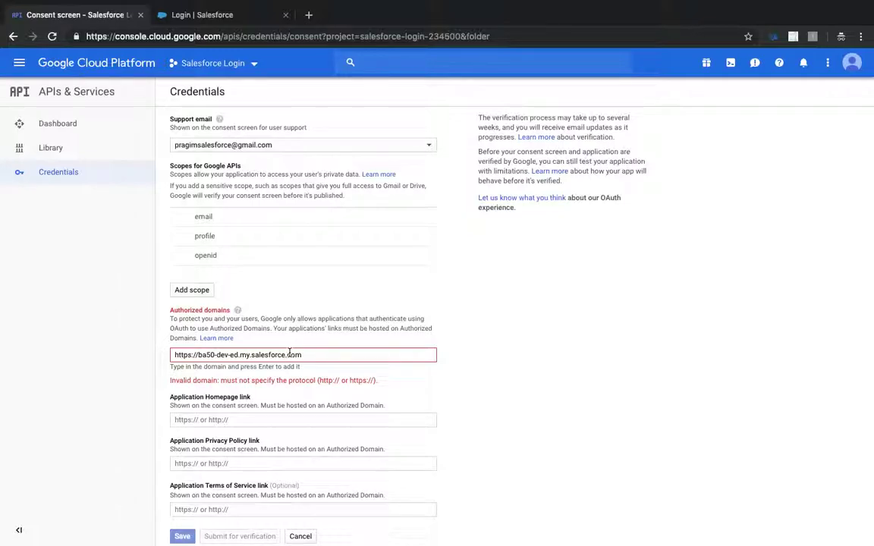
left_click(200, 355)
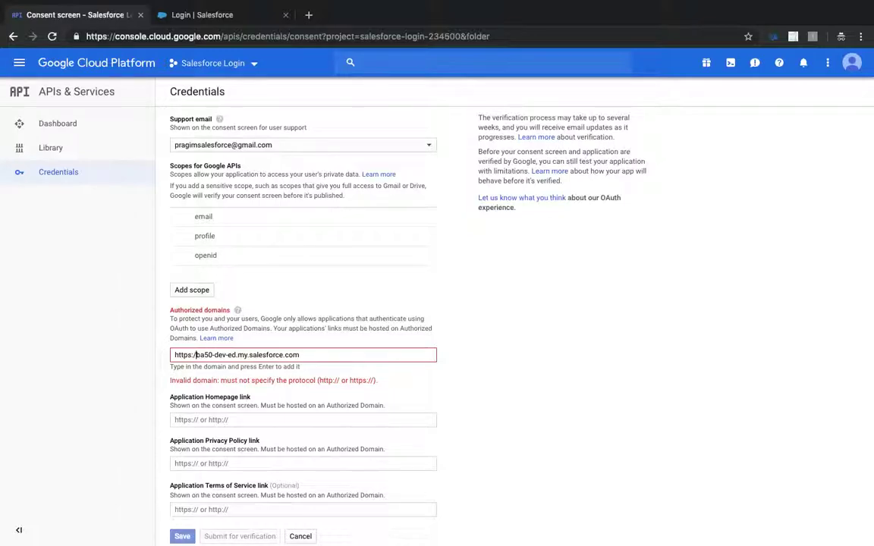
key("BackSpace")
key("BackSpace")
key("BackSpace")
key("BackSpace")
key("BackSpace")
key("BackSpace")
key("BackSpace")
key("BackSpace")
key("Return")
Save the OAuth consent screen and reopen it to check the saved settings.
scroll(509, 369, "down", 1)
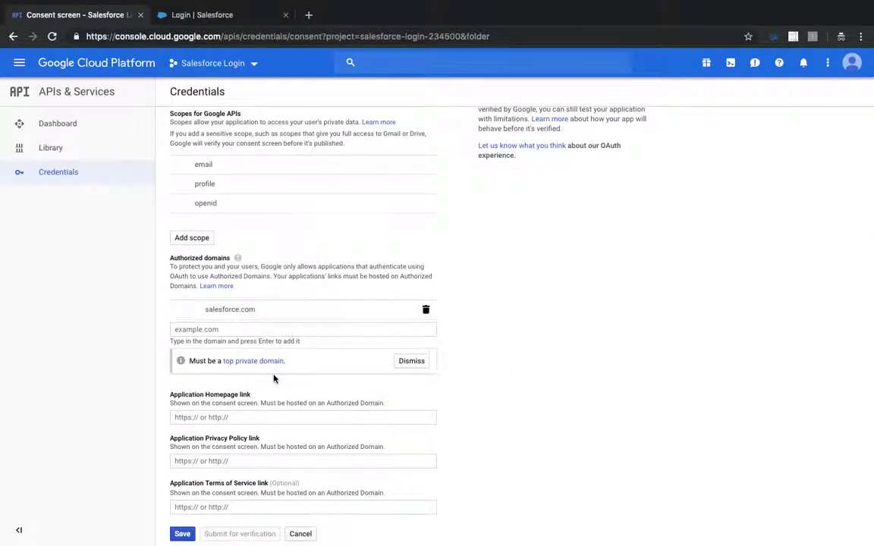
scroll(274, 378, "down", 1)
left_click(184, 527)
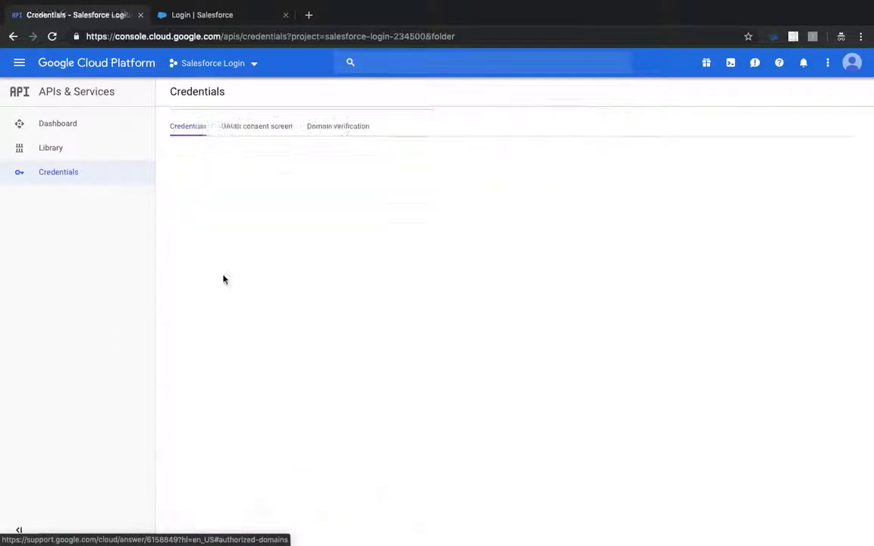
left_click(254, 126)
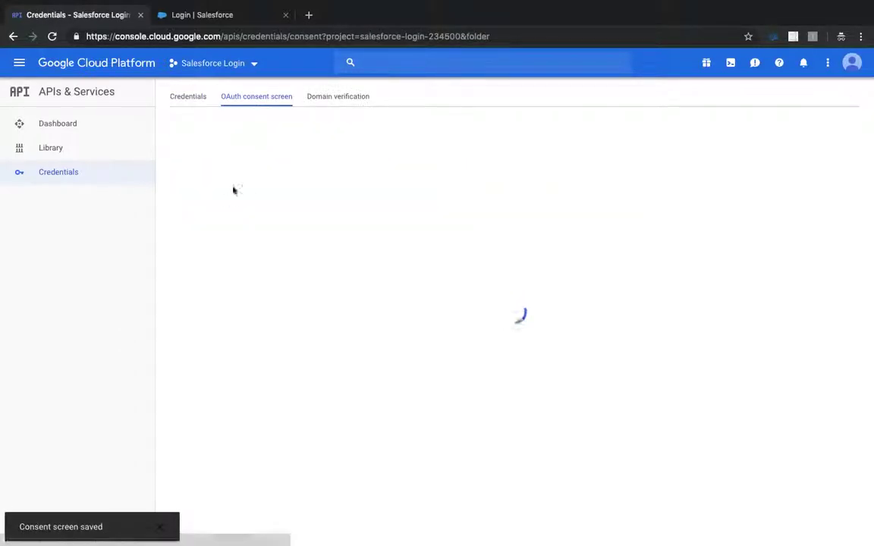
scroll(254, 253, "down", 4)
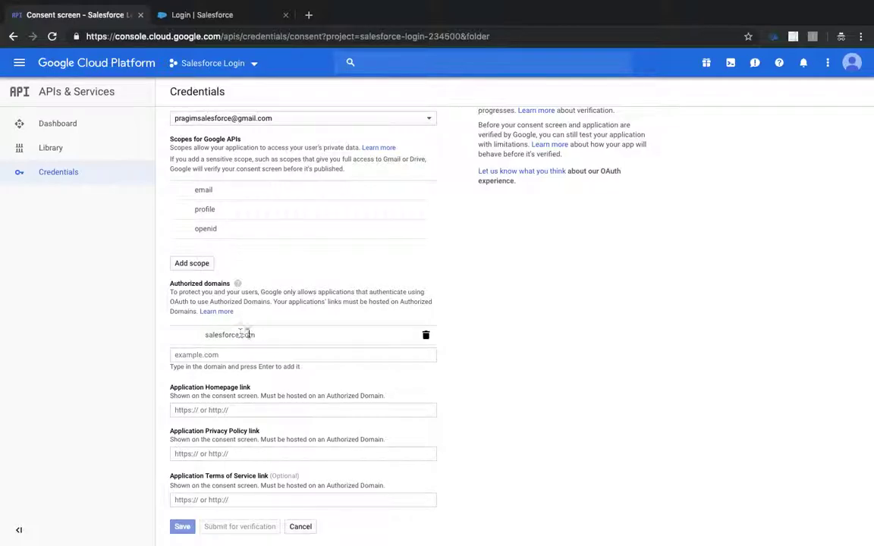
scroll(281, 345, "up", 5)
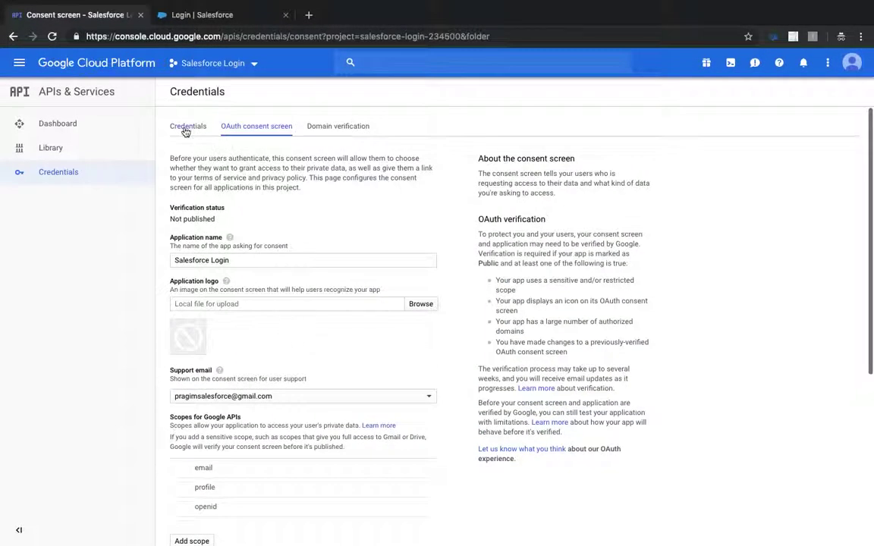
Create a Web application OAuth client named BA50 and copy its client ID.
left_click(186, 128)
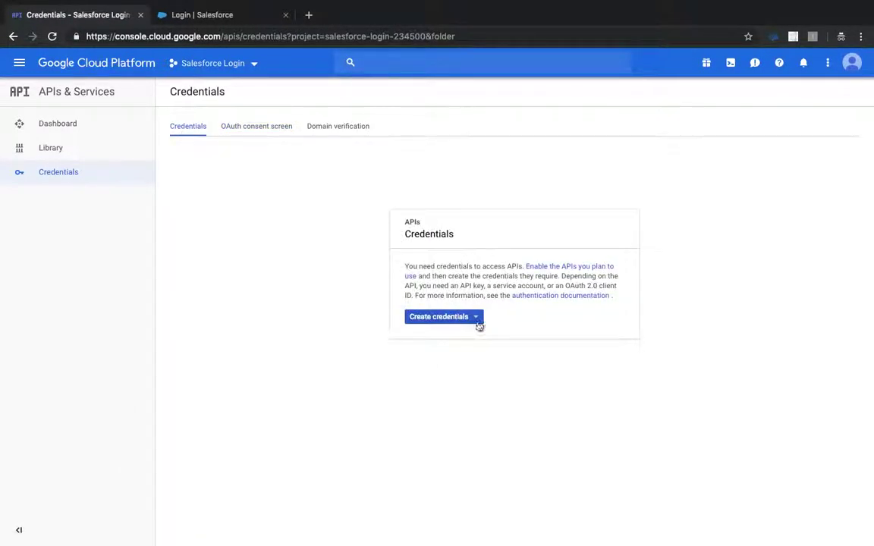
left_click(475, 317)
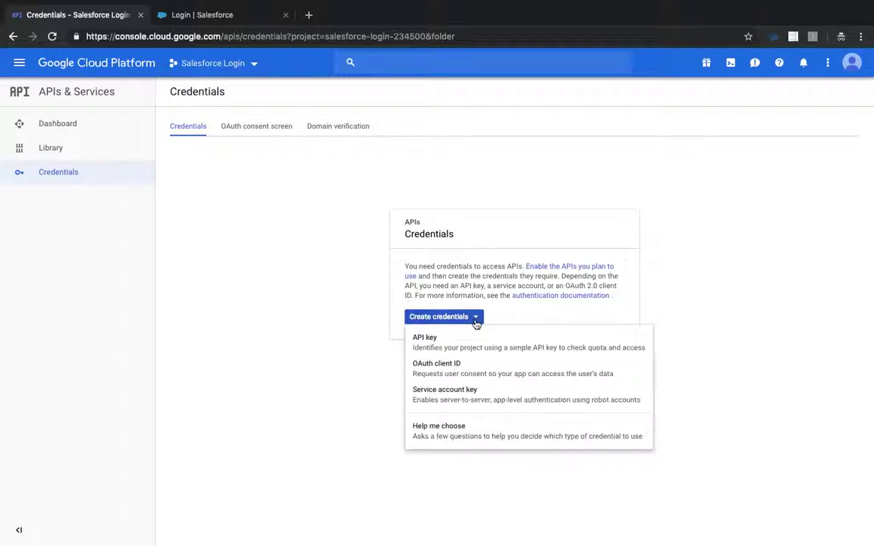
left_click(440, 370)
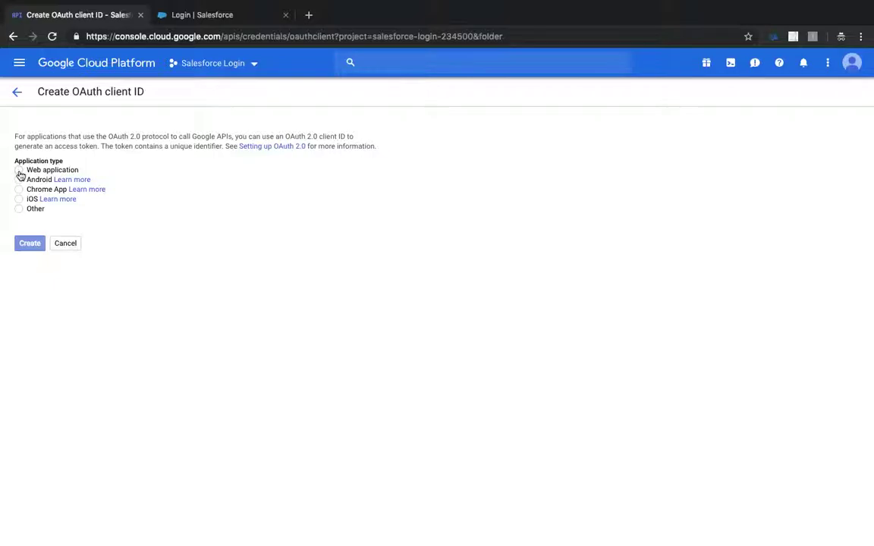
left_click(20, 173)
triple_click(68, 241)
type("BA50")
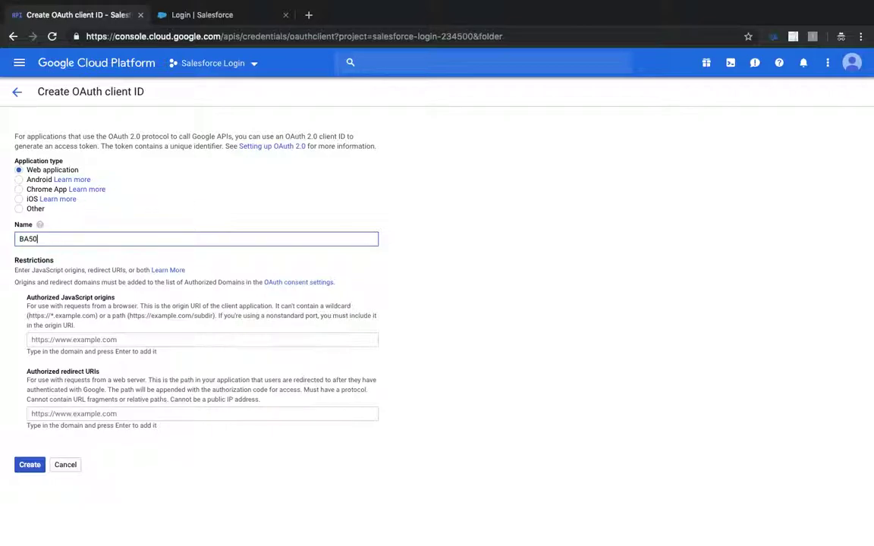
left_click(495, 231)
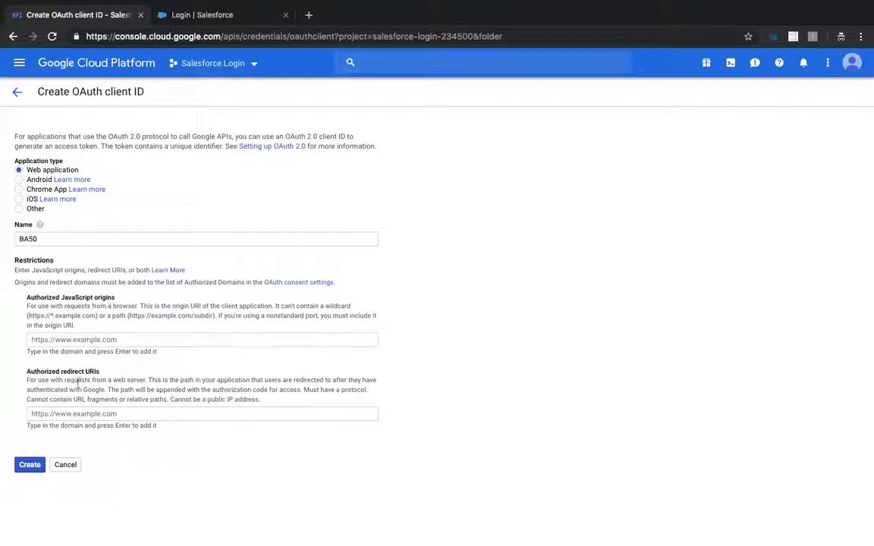
left_click(31, 467)
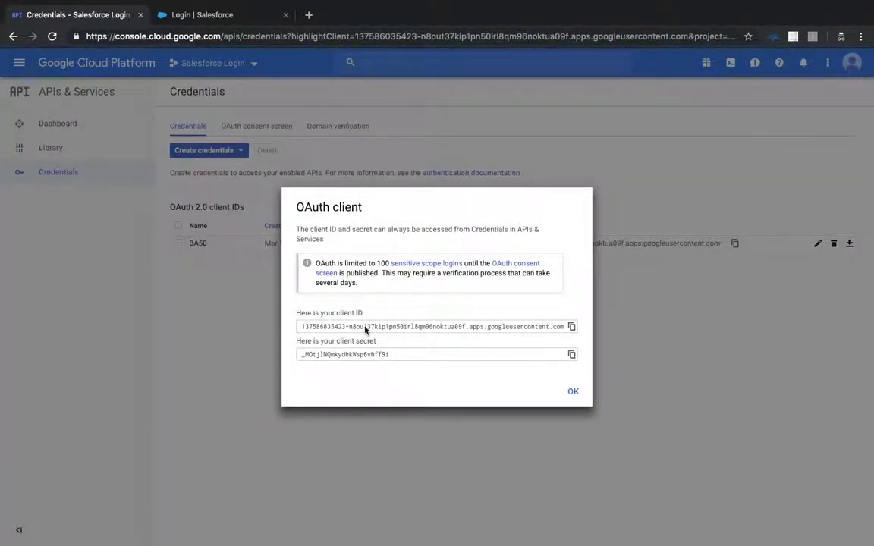
left_click(571, 327)
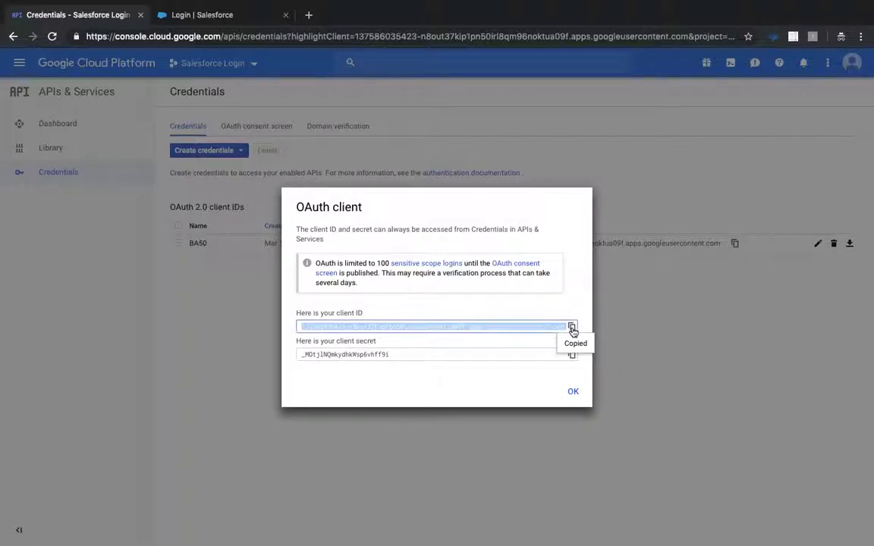
key("ctrl+Left")
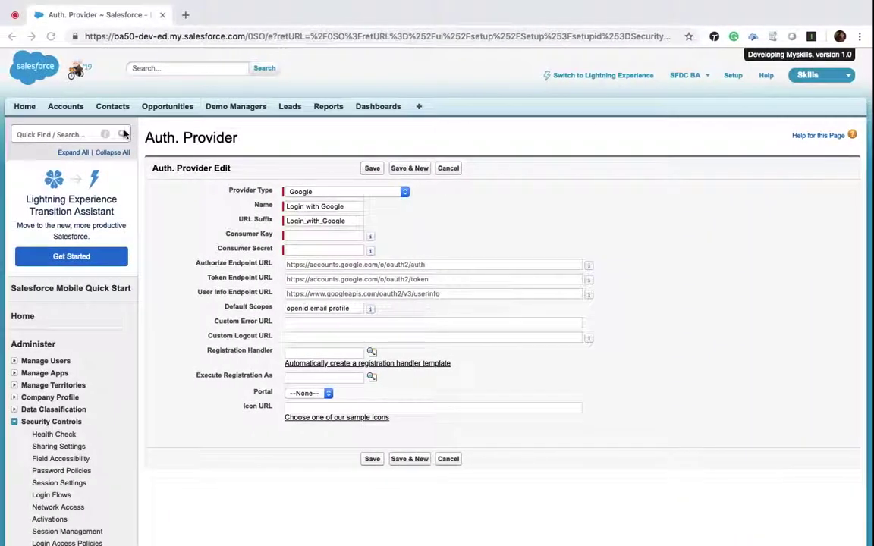
Paste the Google client ID as Consumer Key and the client secret as Consumer Secret.
left_click(304, 236)
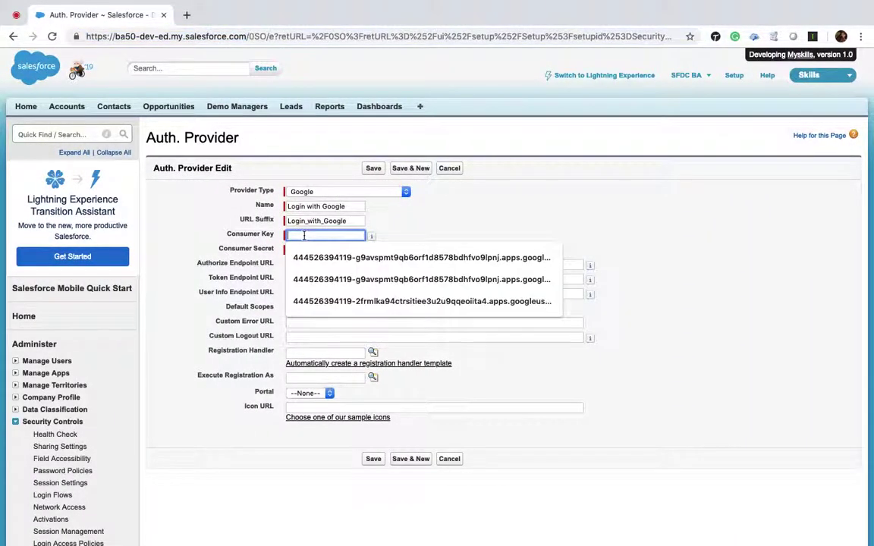
key("ctrl+v")
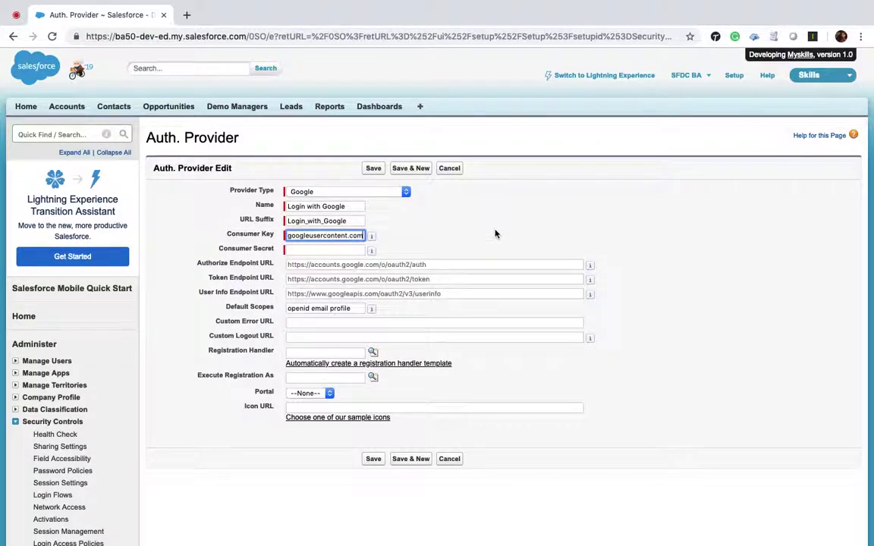
key("ctrl+Right")
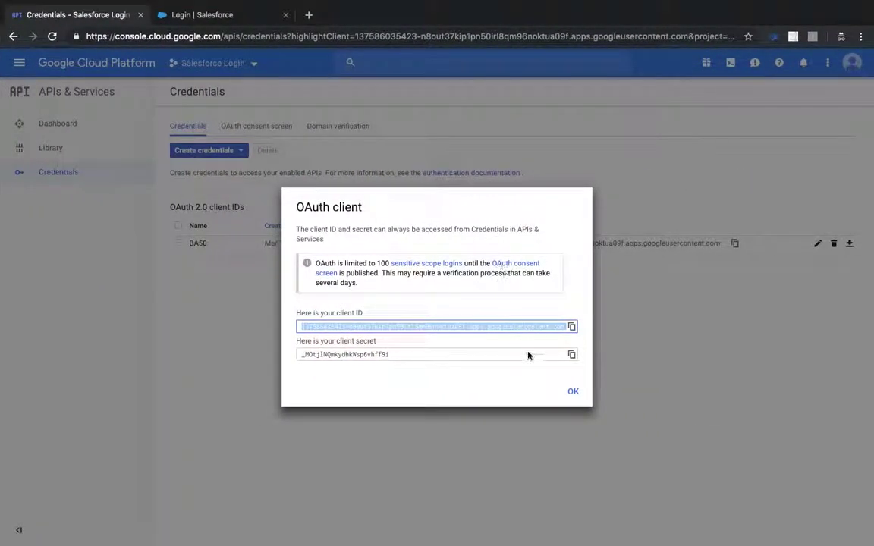
left_click(570, 356)
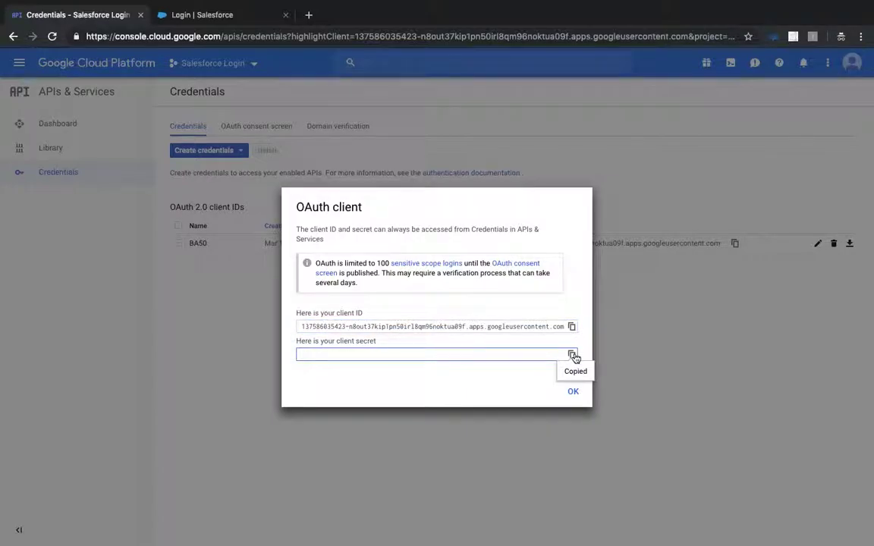
key("ctrl+Left")
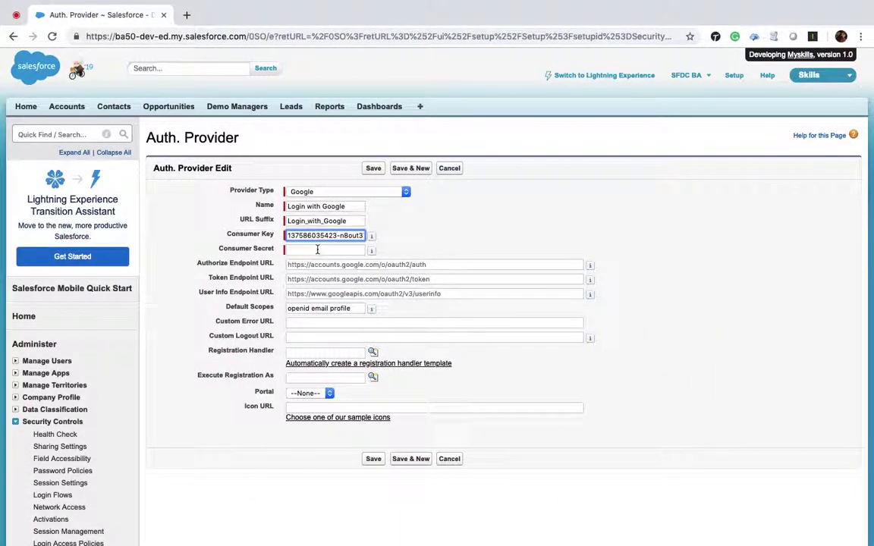
left_click(317, 250)
key("ctrl+v")
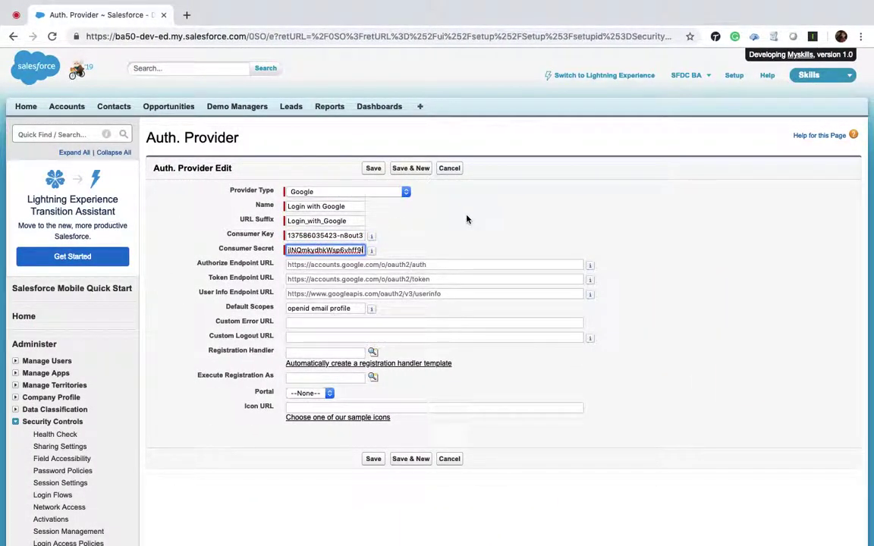
left_click(466, 219)
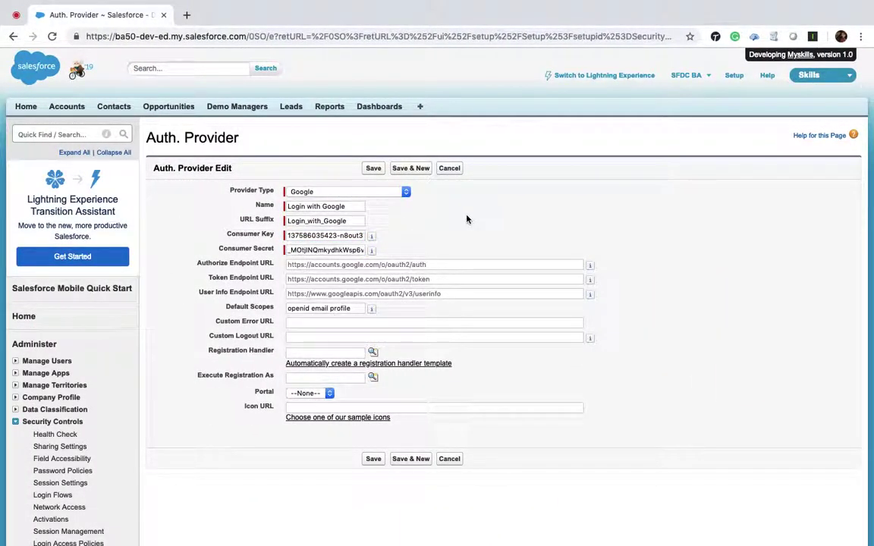
Enable the auto-created registration handler template and set Custom Logout URL to the org URL.
left_click(353, 364)
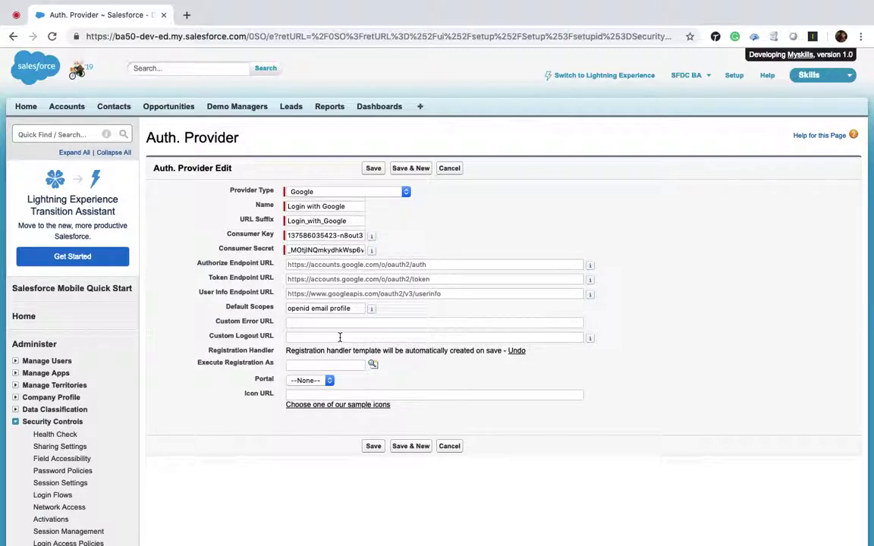
left_click_drag(247, 37, 10, 33)
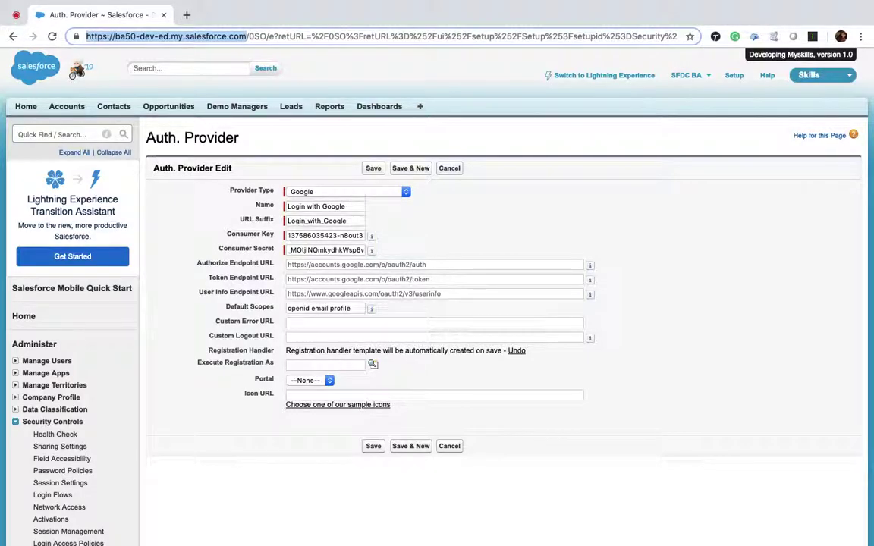
left_click(370, 338)
key("ctrl+v")
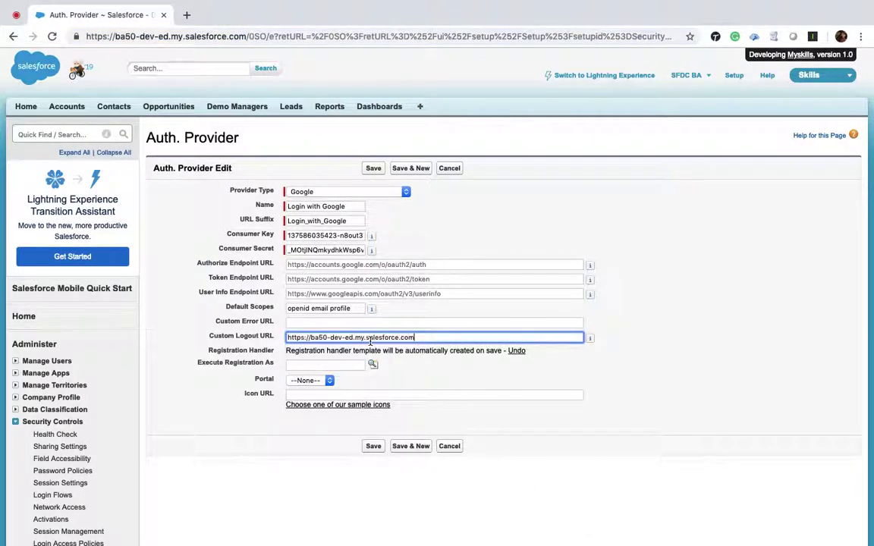
left_click(476, 378)
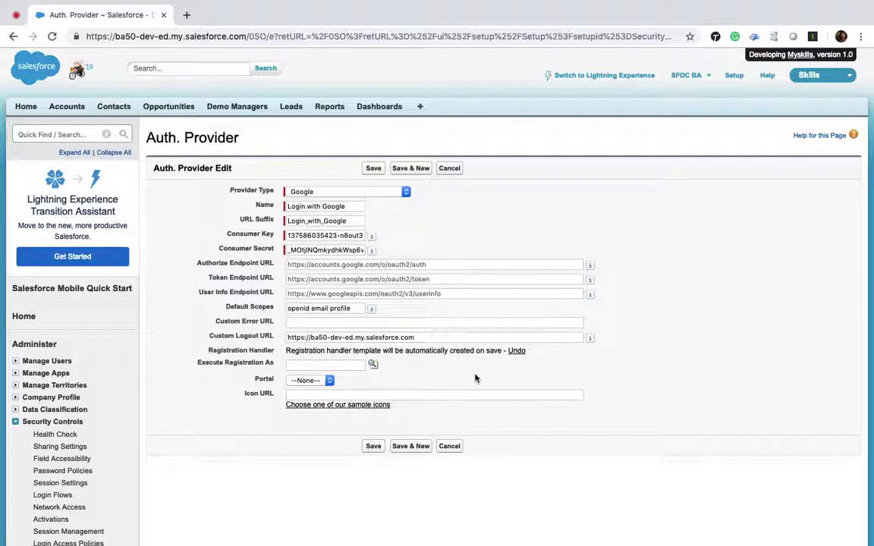
Set Execute Registration As to the admin user, leaving the portal as None.
left_click(374, 365)
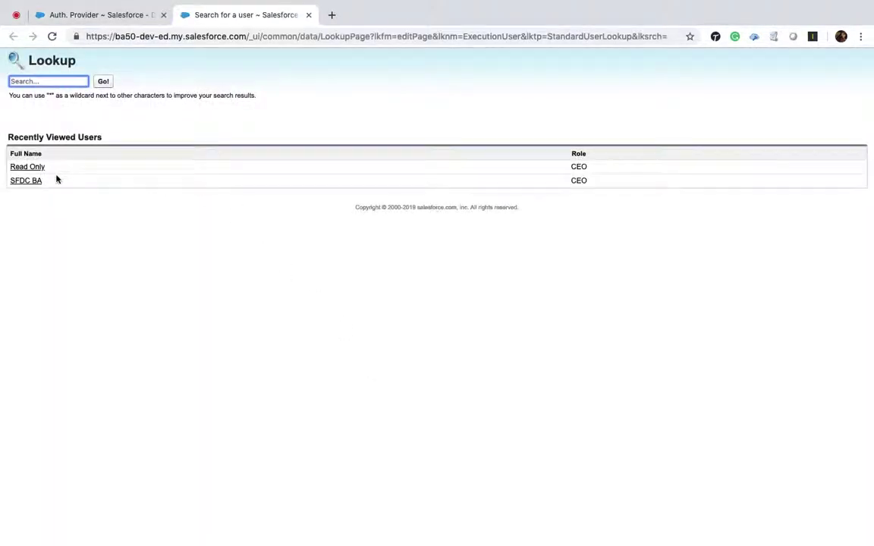
left_click(34, 182)
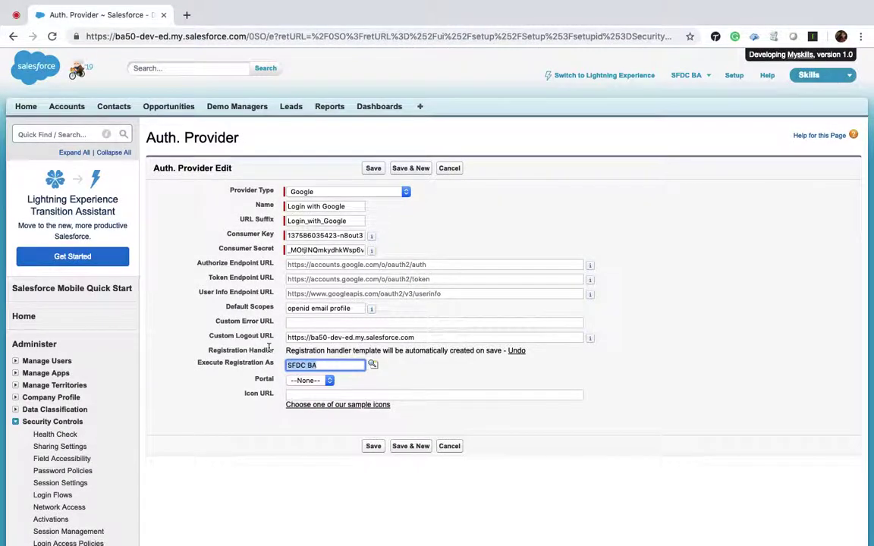
left_click(327, 380)
left_click(328, 381)
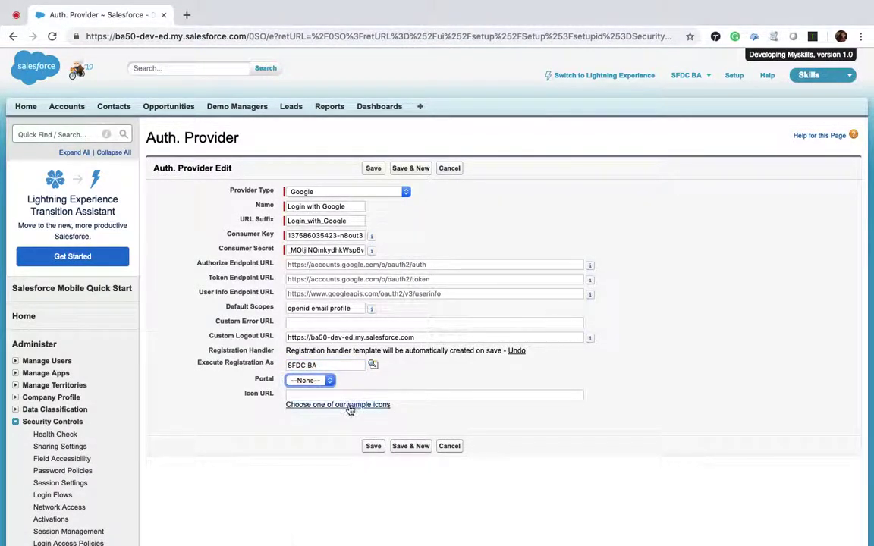
Set Icon URL to the Google black icon URL and save the provider.
left_click(351, 404)
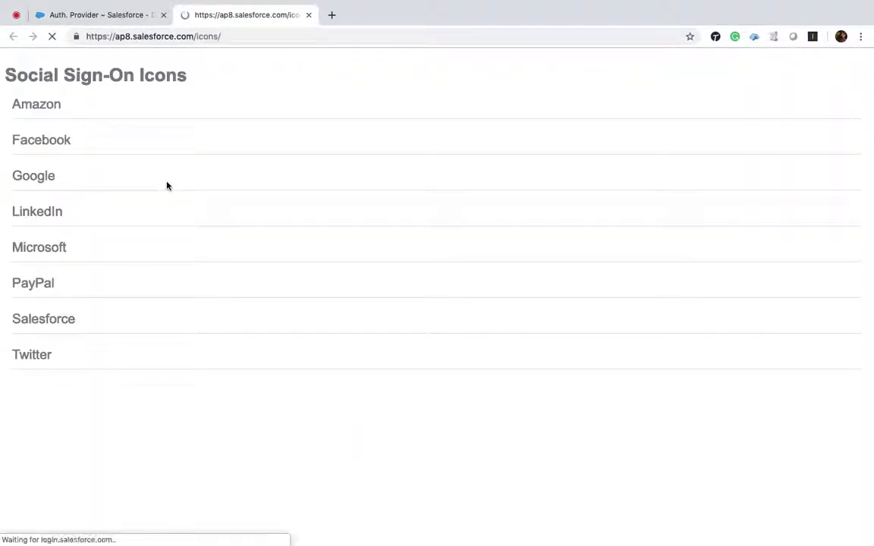
scroll(96, 308, "down", 5)
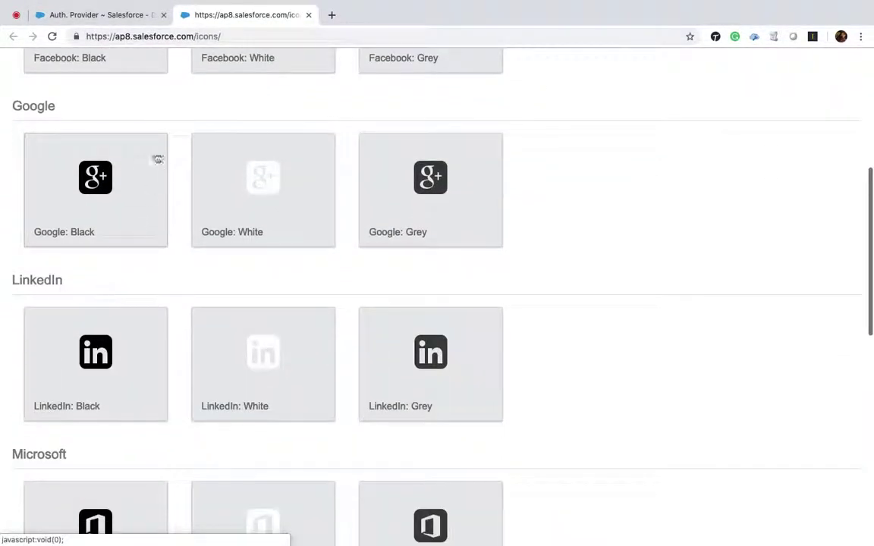
left_click(98, 160)
left_click(383, 279)
key("super+c")
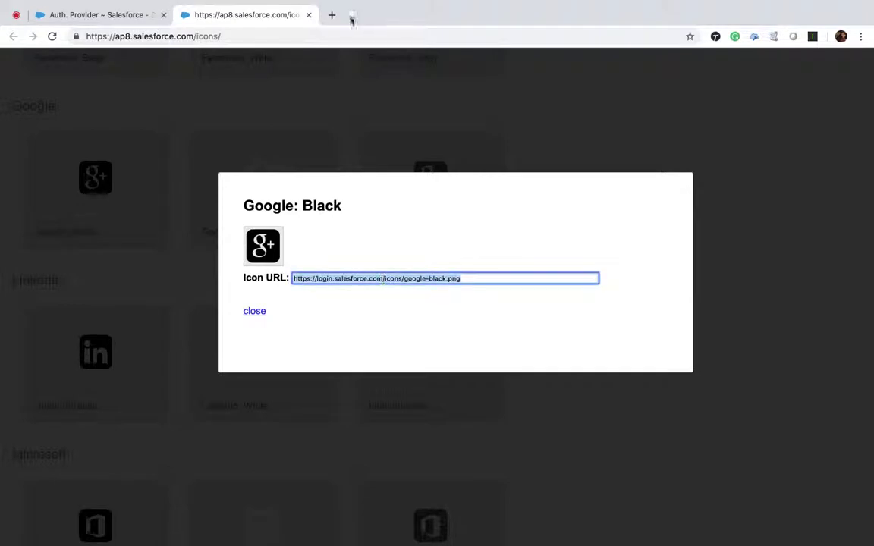
left_click(308, 15)
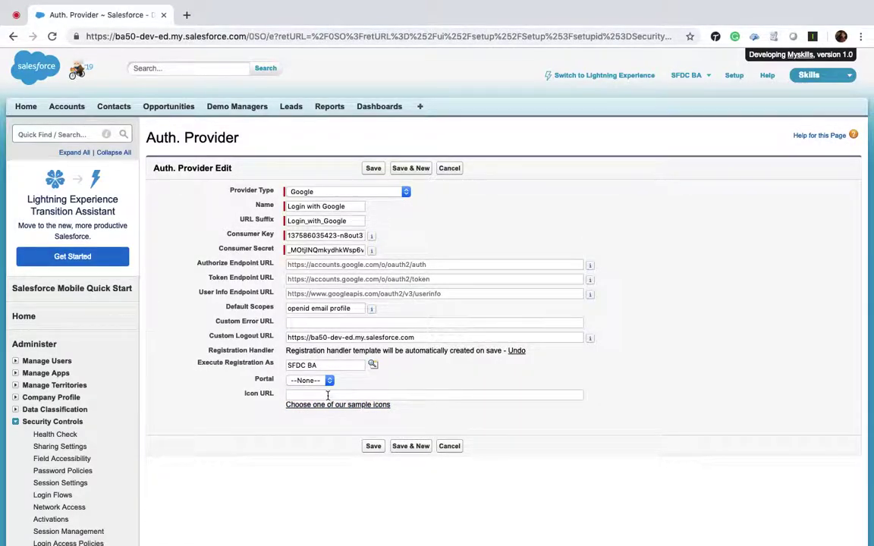
left_click(327, 394)
key("super+v")
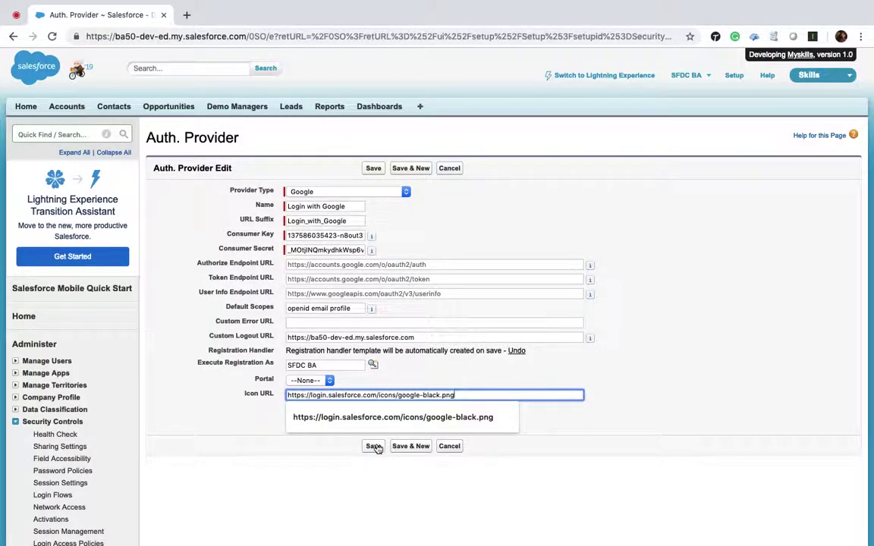
left_click(377, 446)
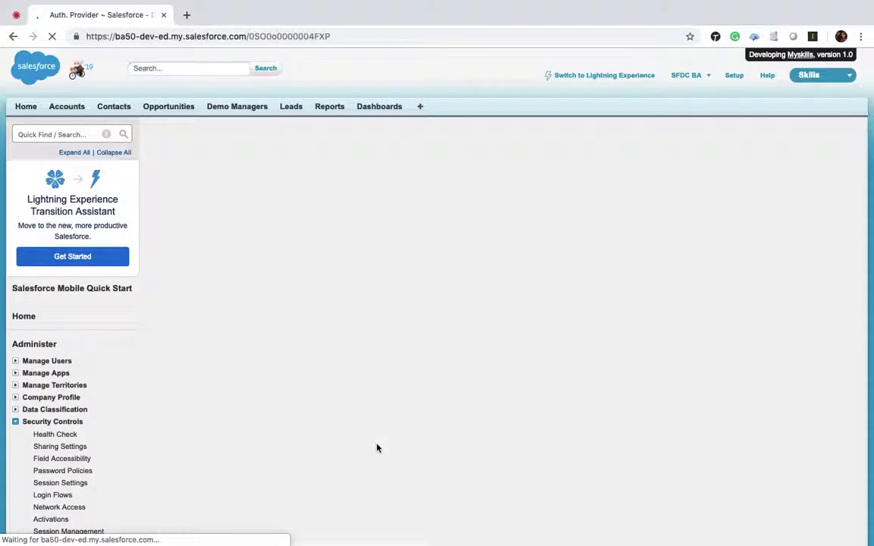
Select the full Callback URL on the provider's detail page for copying.
scroll(510, 333, "down", 5)
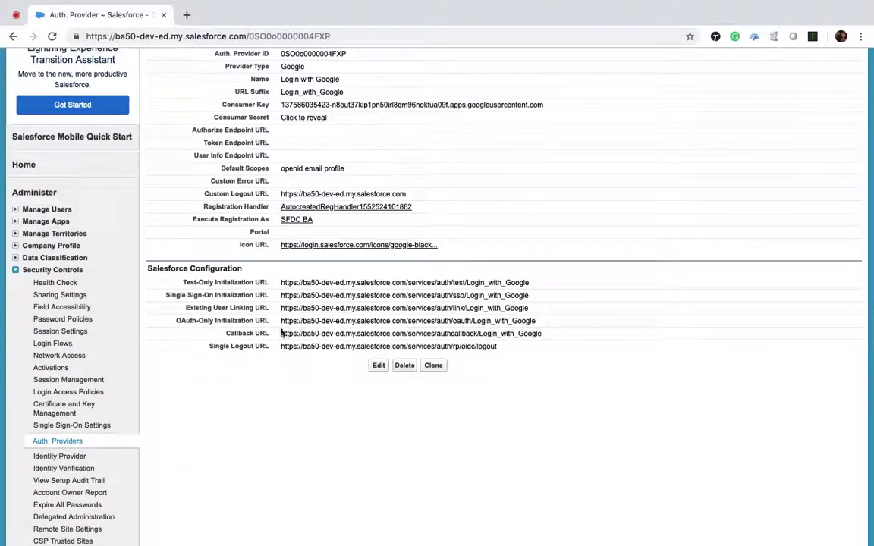
left_click_drag(281, 333, 569, 331)
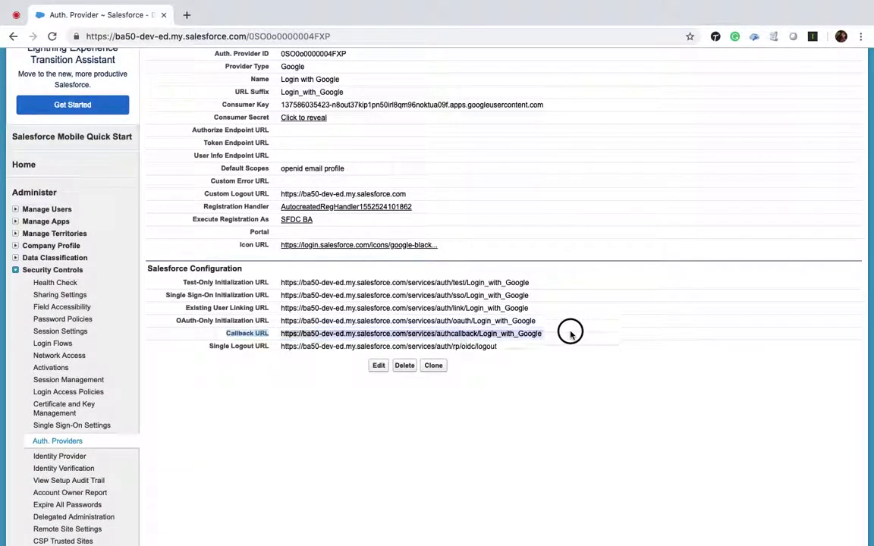
left_click(570, 332)
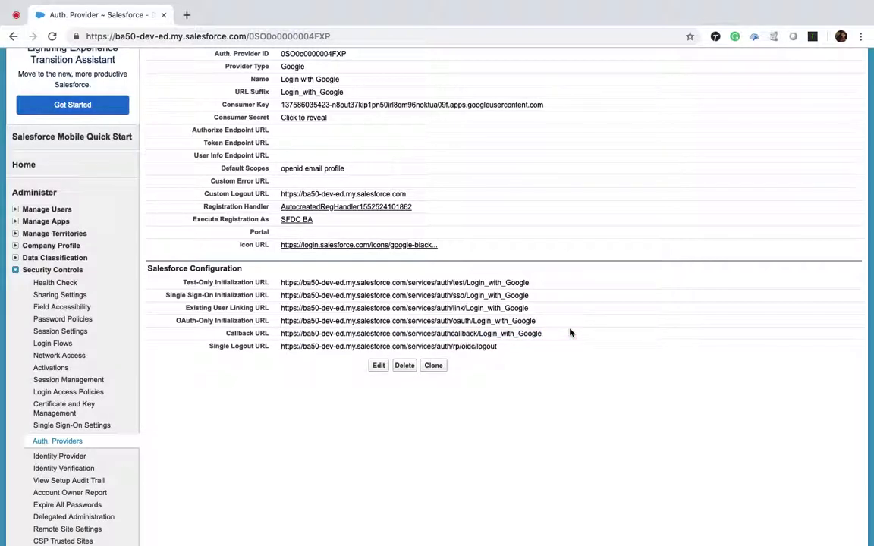
left_click_drag(280, 334, 550, 334)
key("ctrl+c")
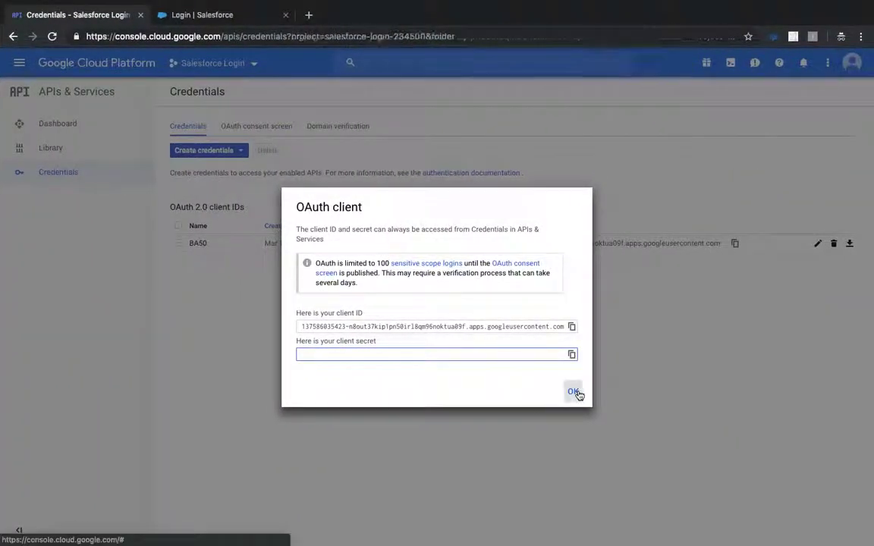
Paste the Salesforce Login_with_Google callback into the BA50 client's Authorized redirect URIs and save.
left_click(573, 393)
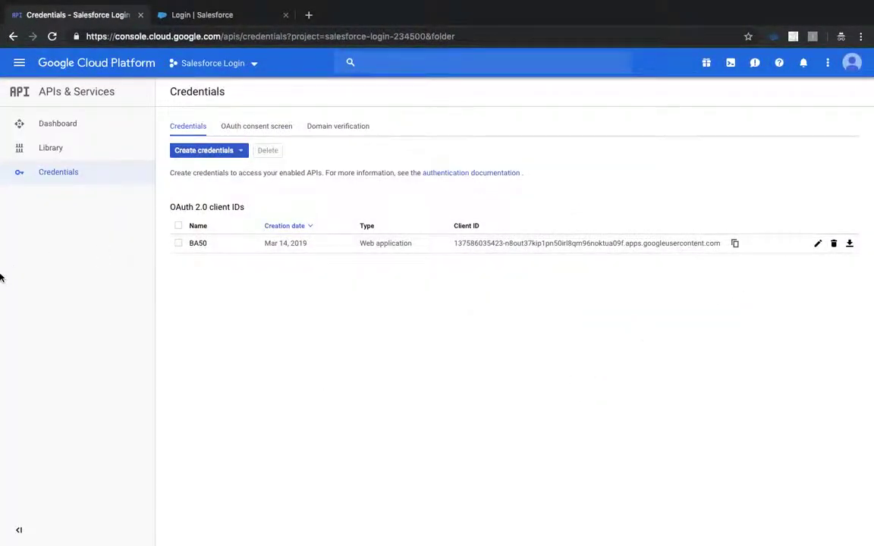
left_click(817, 243)
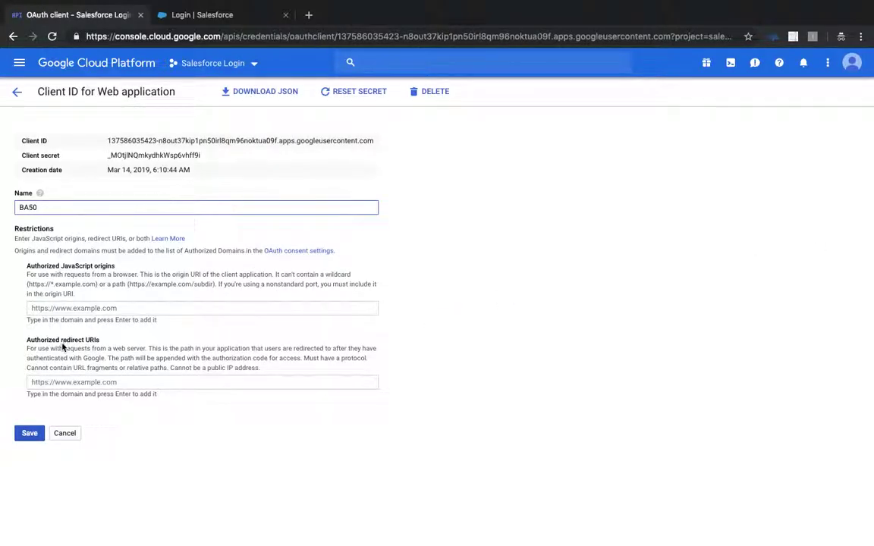
left_click(76, 383)
key("ctrl+v")
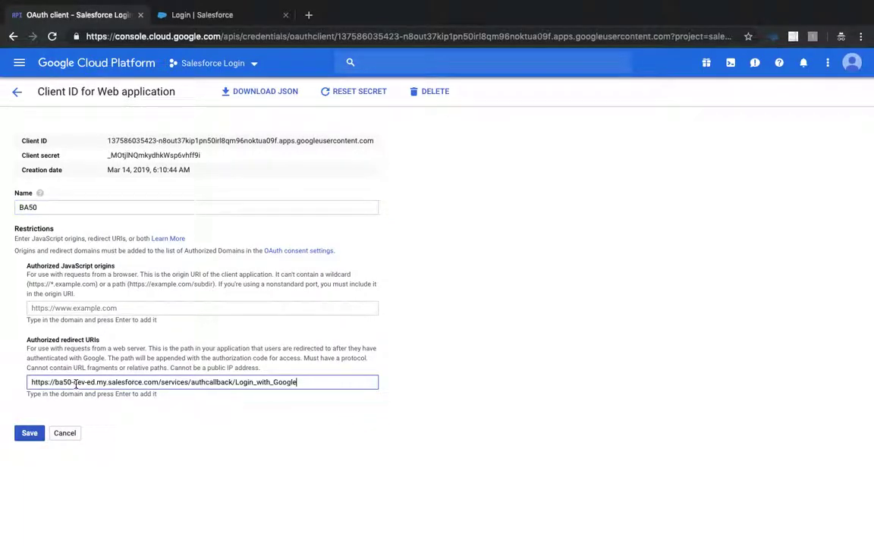
key("Return")
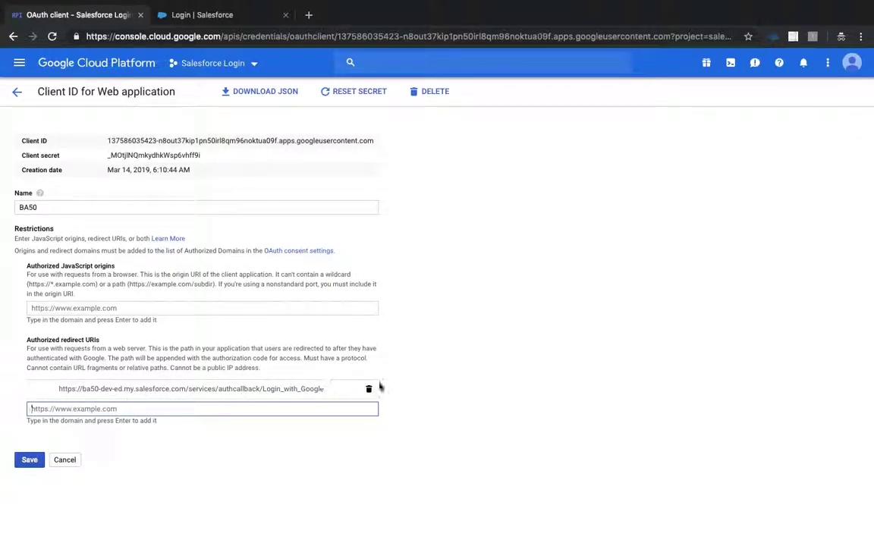
left_click(29, 460)
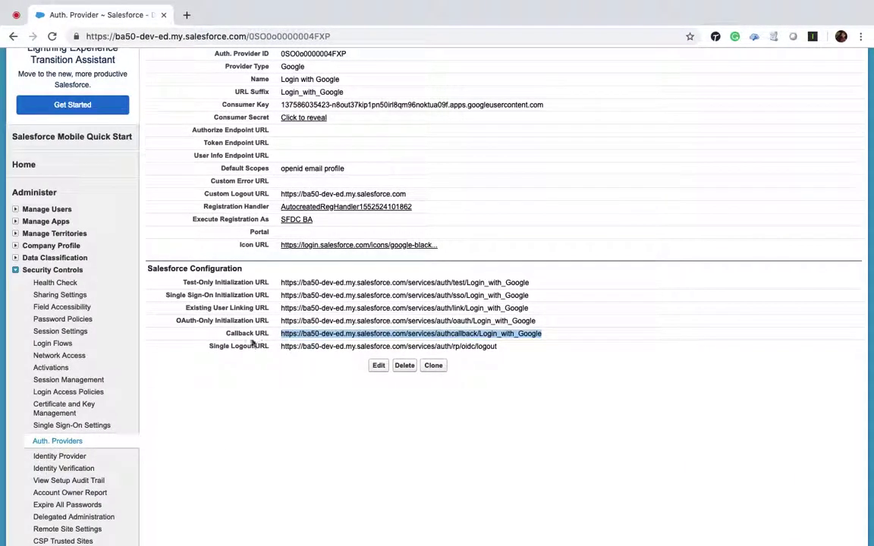
Copy the Login with Google Test-Only Initialization URL, then return to the Google Cloud Credentials page.
scroll(256, 292, "up", 3)
scroll(258, 289, "down", 2)
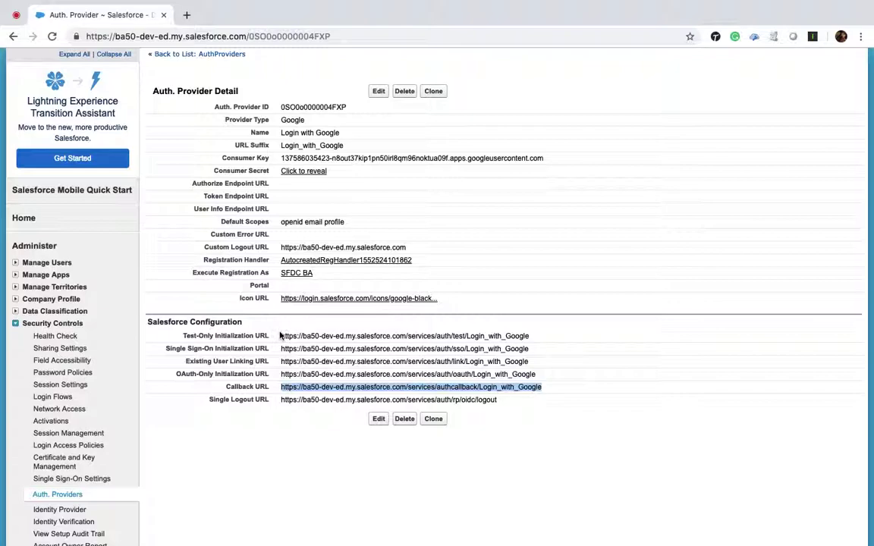
left_click_drag(281, 334, 538, 343)
key("super+c")
key("ctrl+Right")
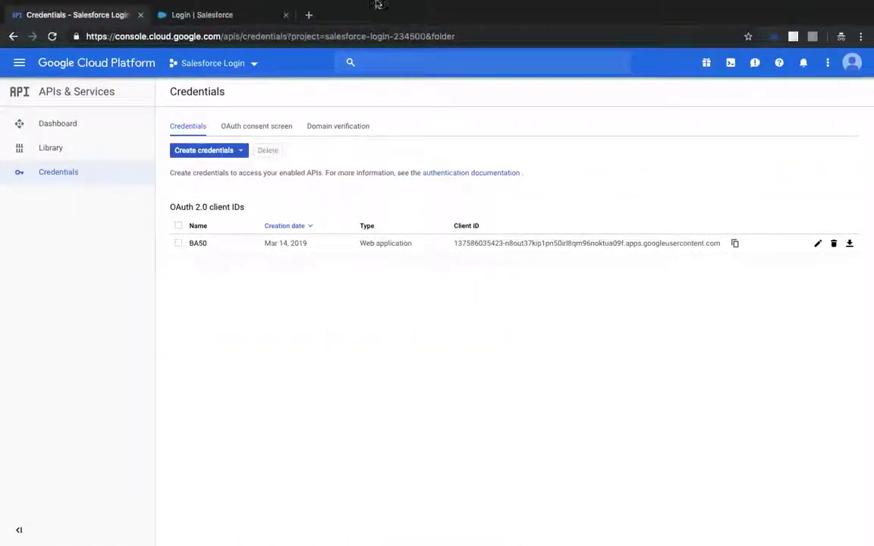
Load the Test-Only Initialization URL in a new incognito window and sign in with the listed Google account.
left_click(309, 15)
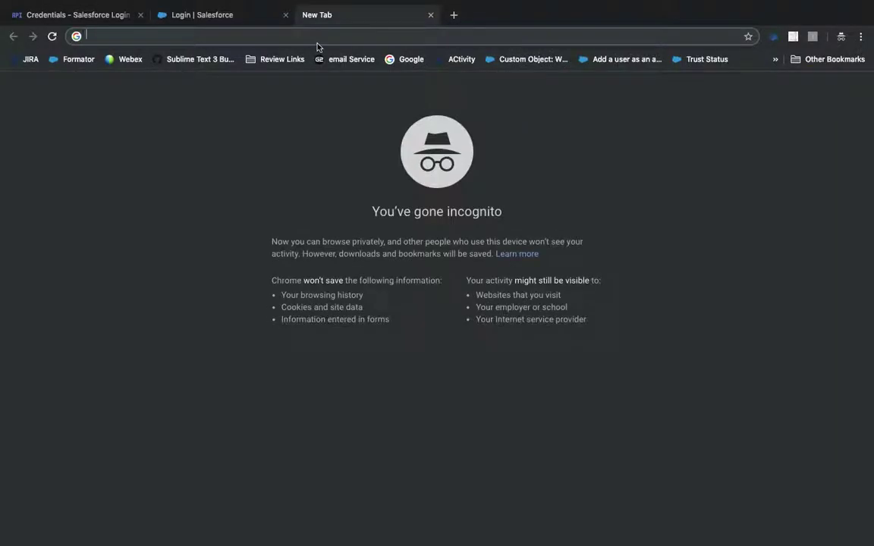
key("super+v")
key("Return")
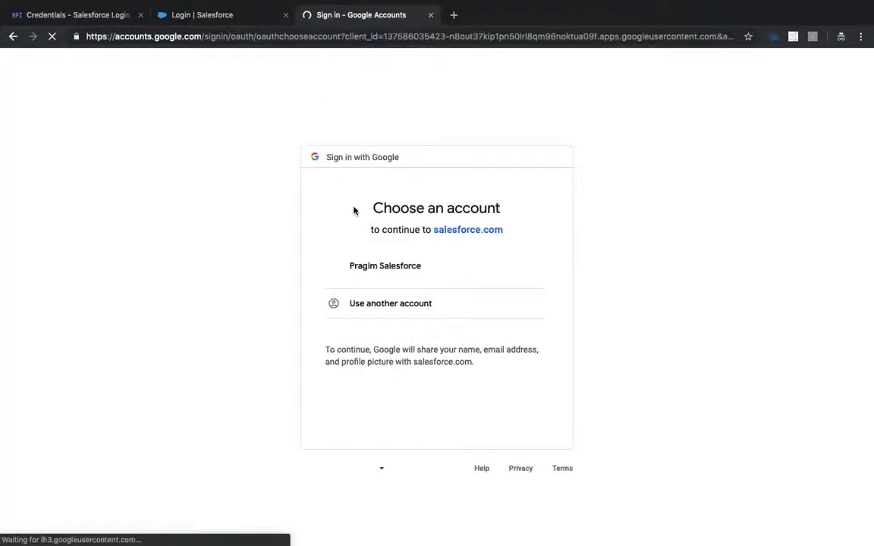
left_click(400, 275)
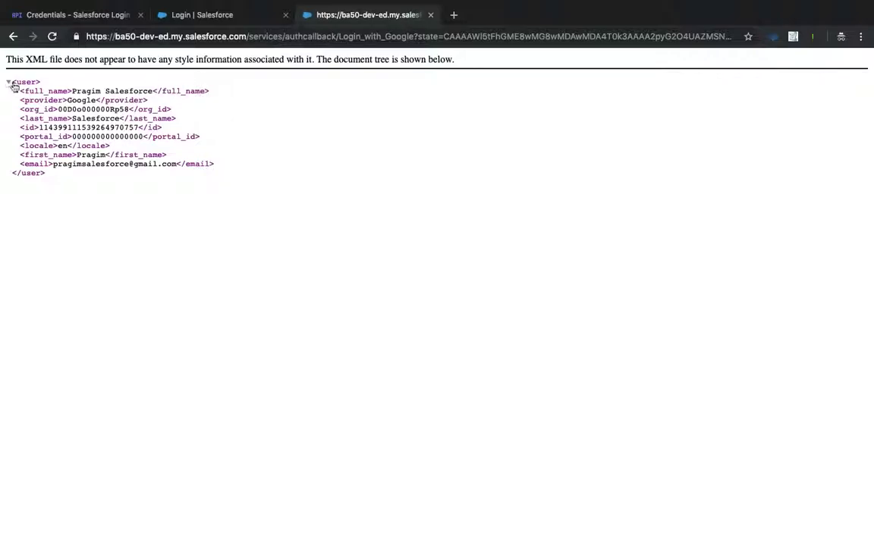
key("ctrl+Left")
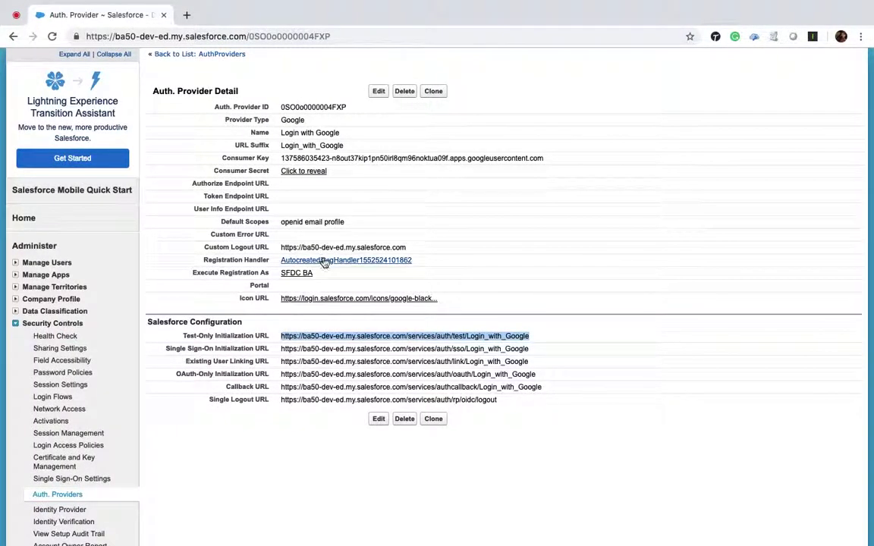
left_click(327, 265, "super")
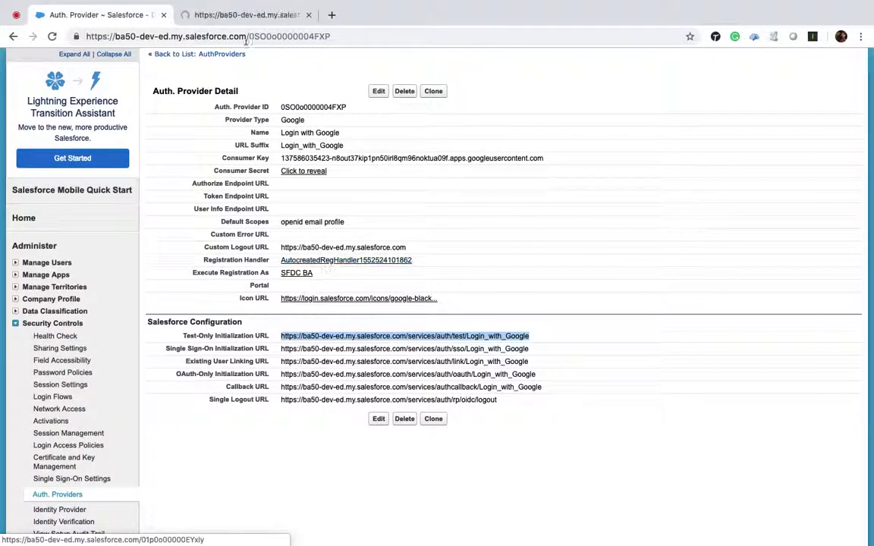
left_click(222, 13)
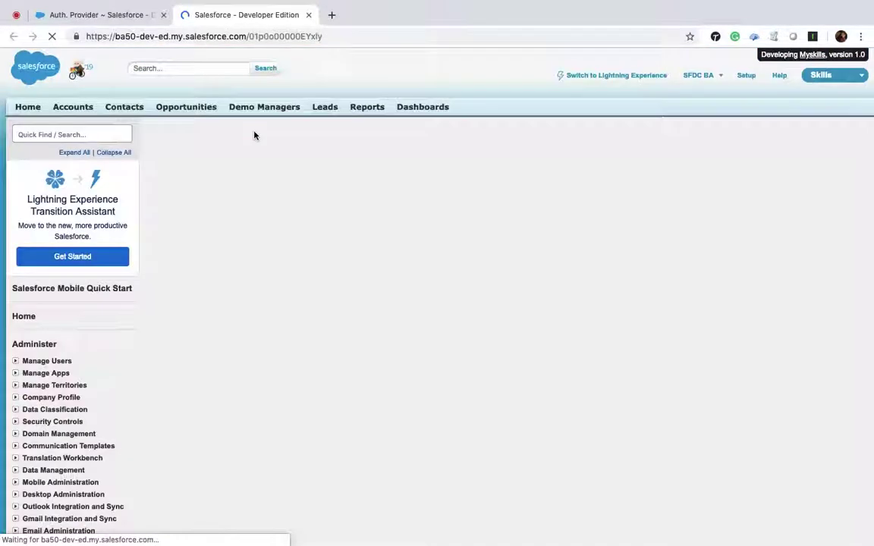
scroll(371, 238, "down", 2)
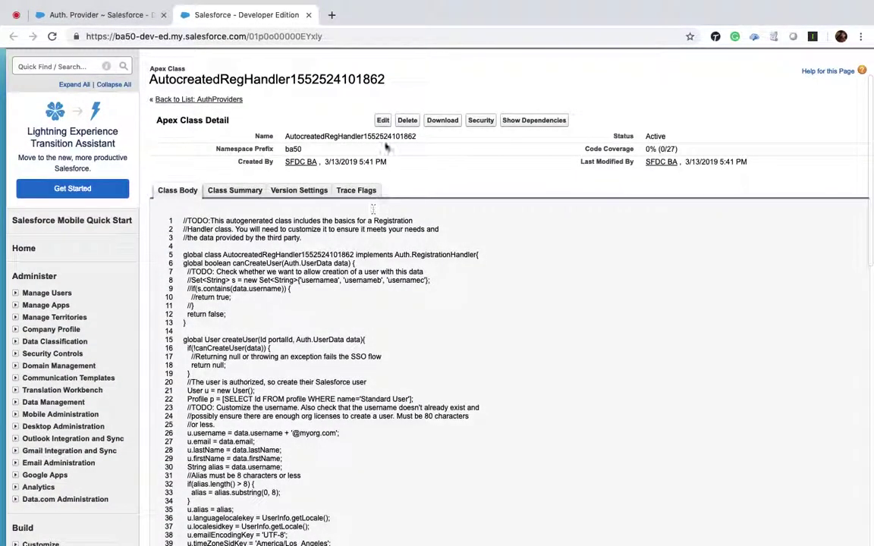
left_click(384, 122)
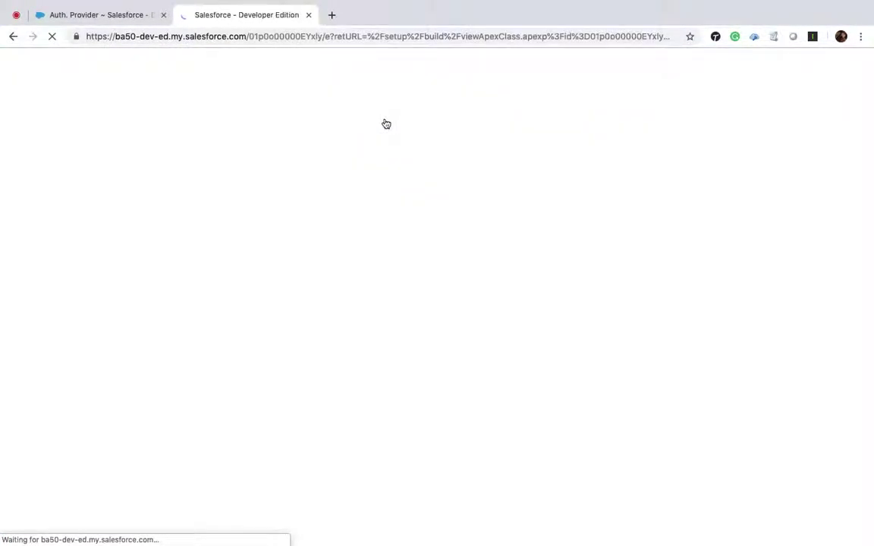
scroll(317, 240, "down", 3)
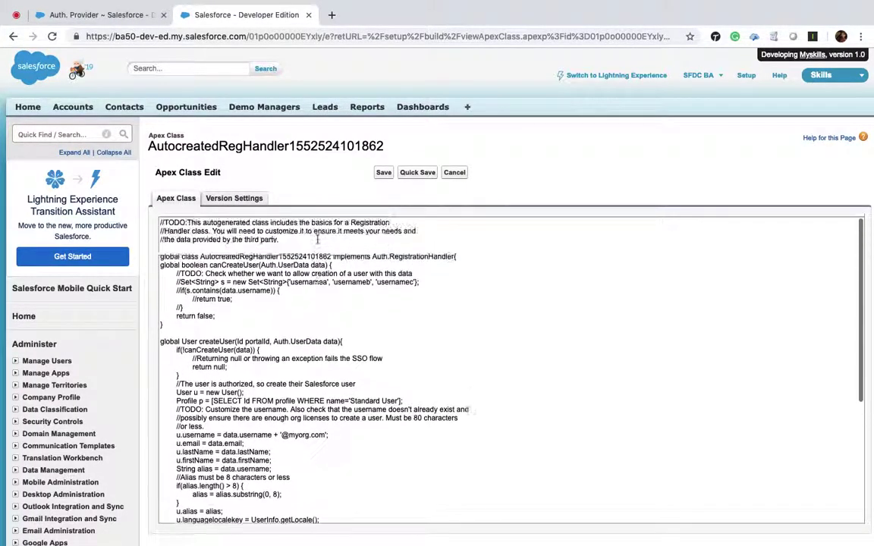
double_click(274, 146)
key("ctrl+c")
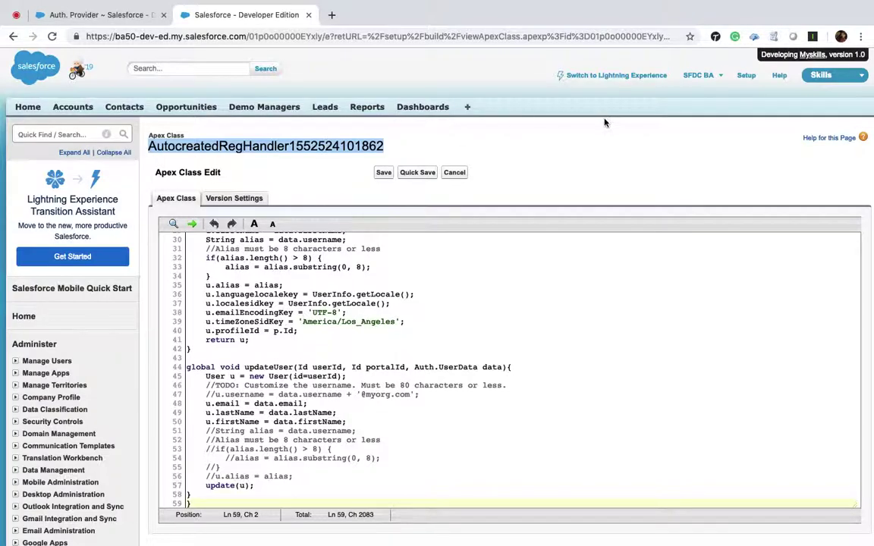
Launch the Developer Console from the user menu and close the class edit page.
left_click(698, 75)
left_click(643, 128)
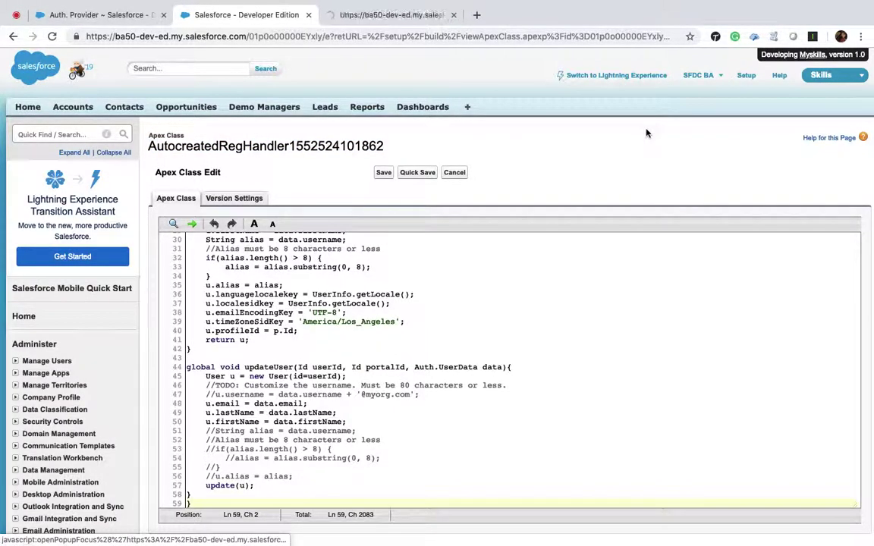
left_click(308, 14)
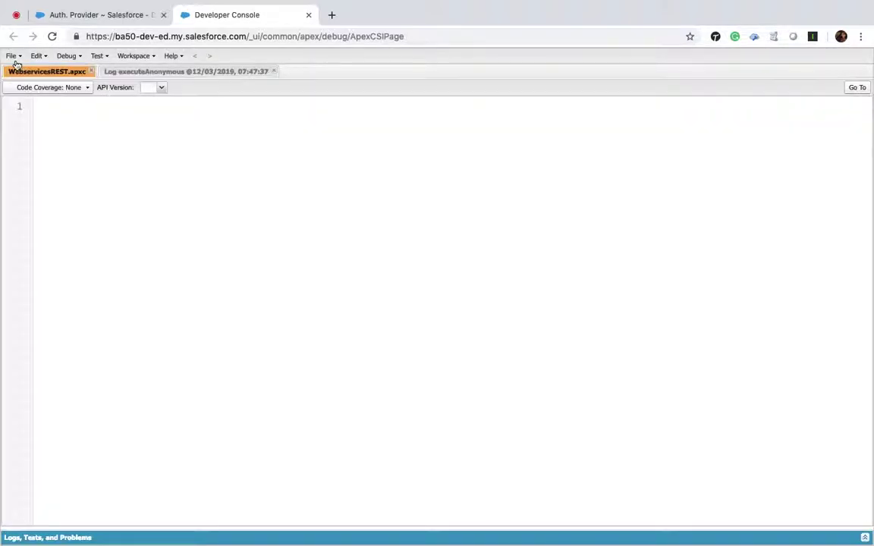
left_click(11, 56)
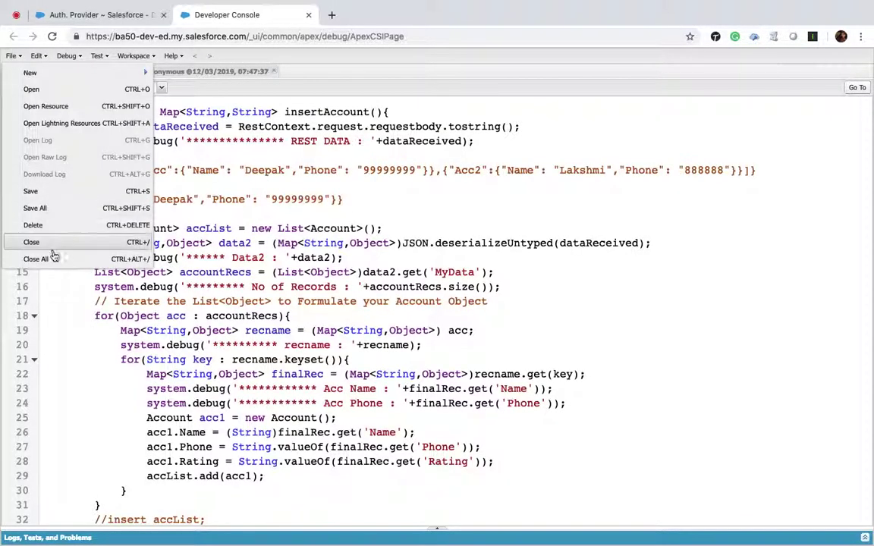
left_click(53, 258)
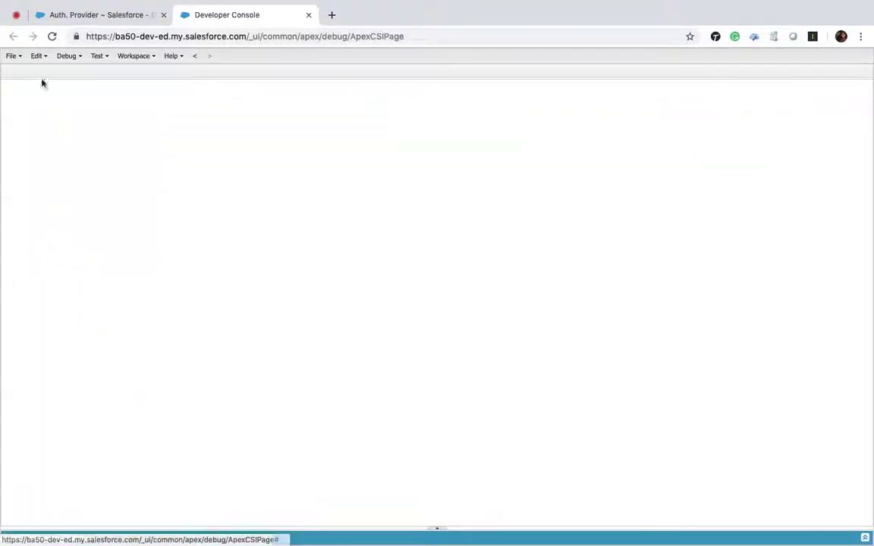
left_click(13, 57)
left_click(42, 107)
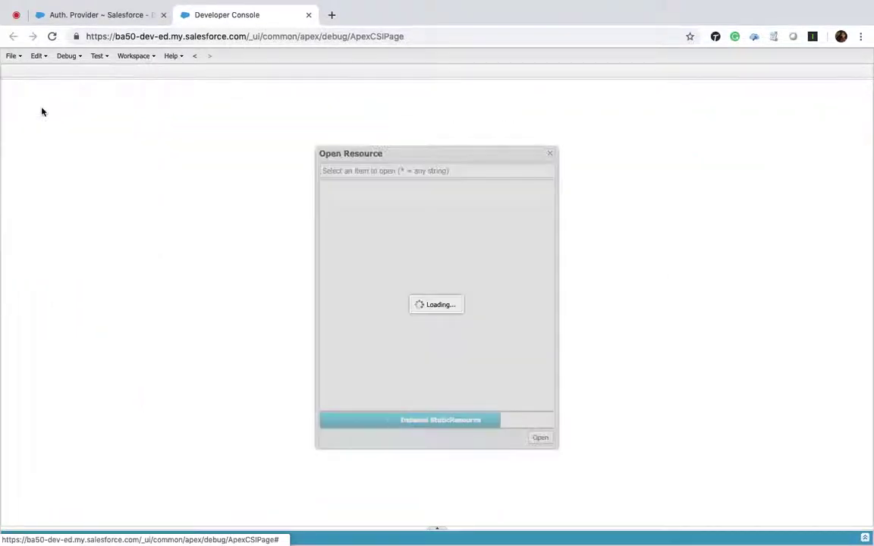
key("ctrl+v")
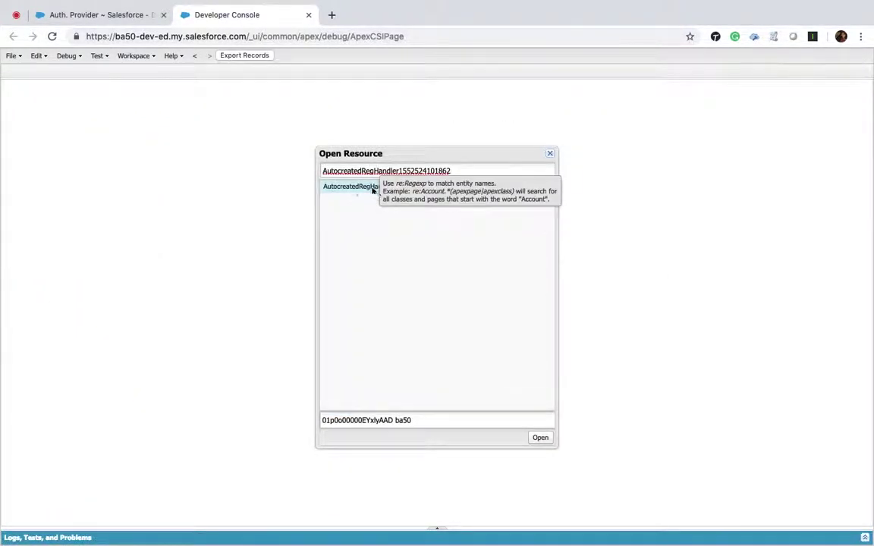
double_click(352, 187)
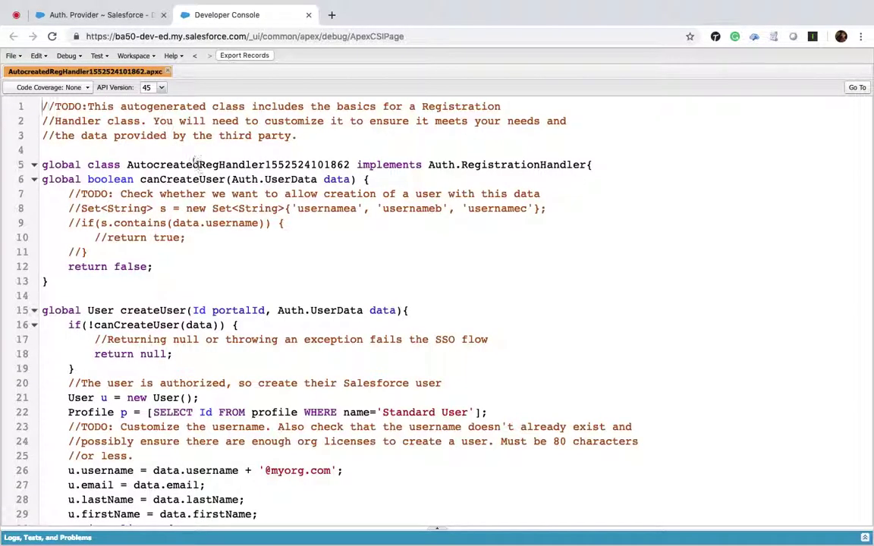
Rename the class to GoogleLogin and delete the early-exit if block and the canCreateUser method.
double_click(241, 164)
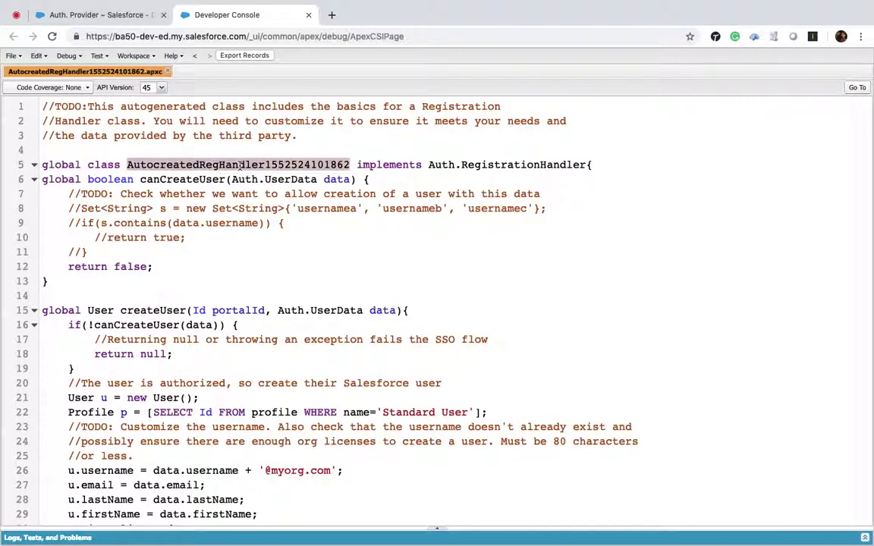
type("Google")
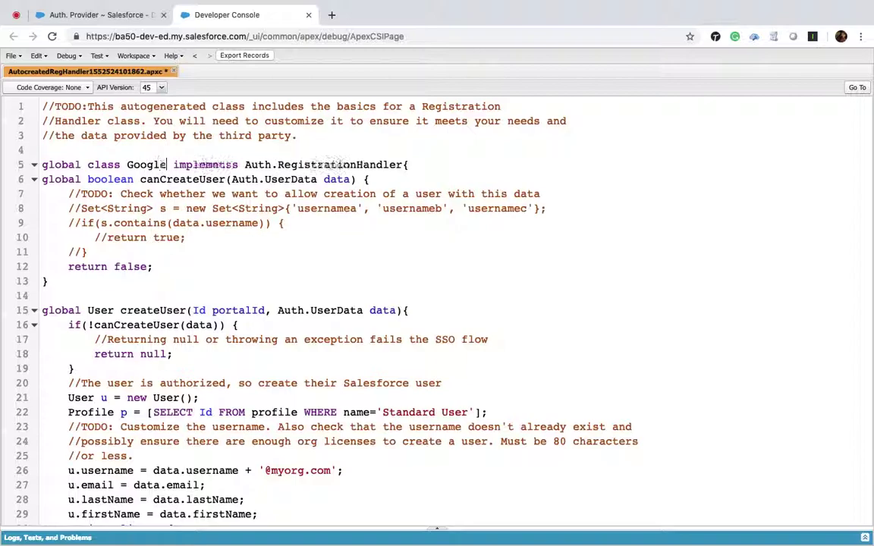
type("Login")
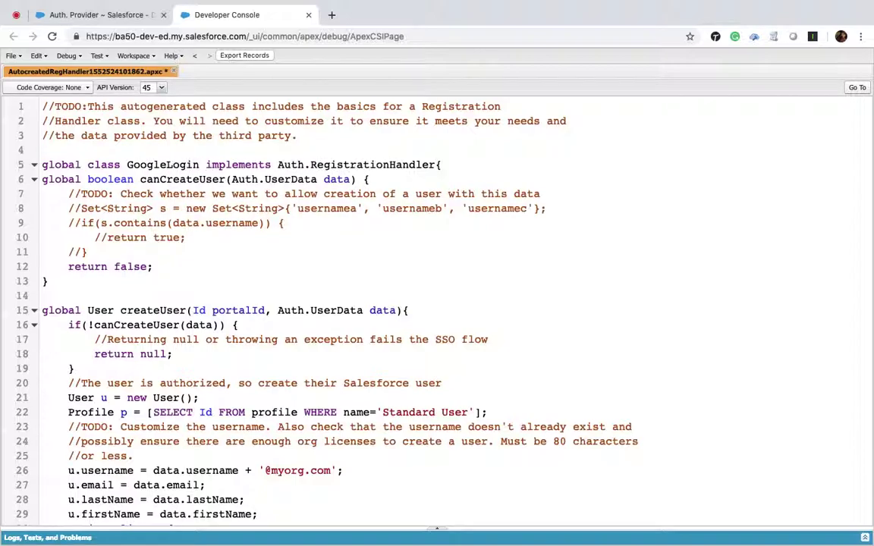
scroll(310, 179, "down", 1)
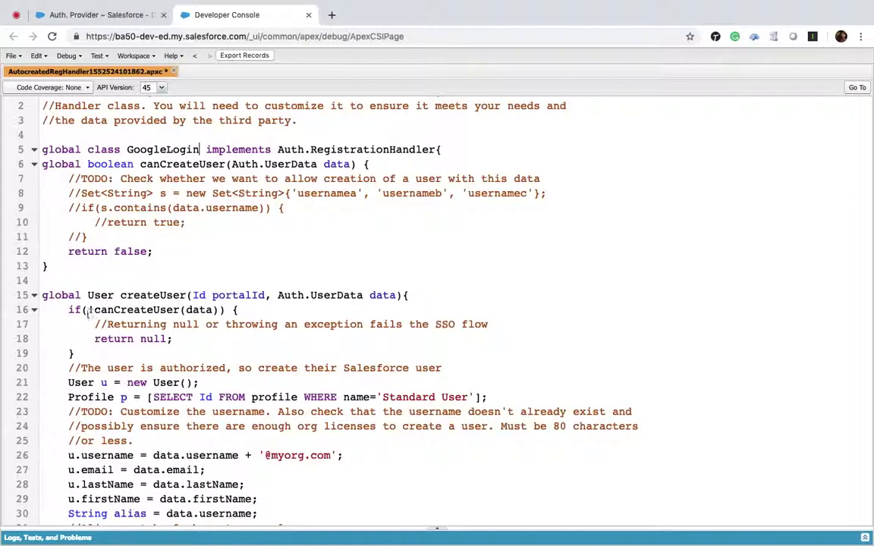
left_click_drag(75, 354, 69, 309)
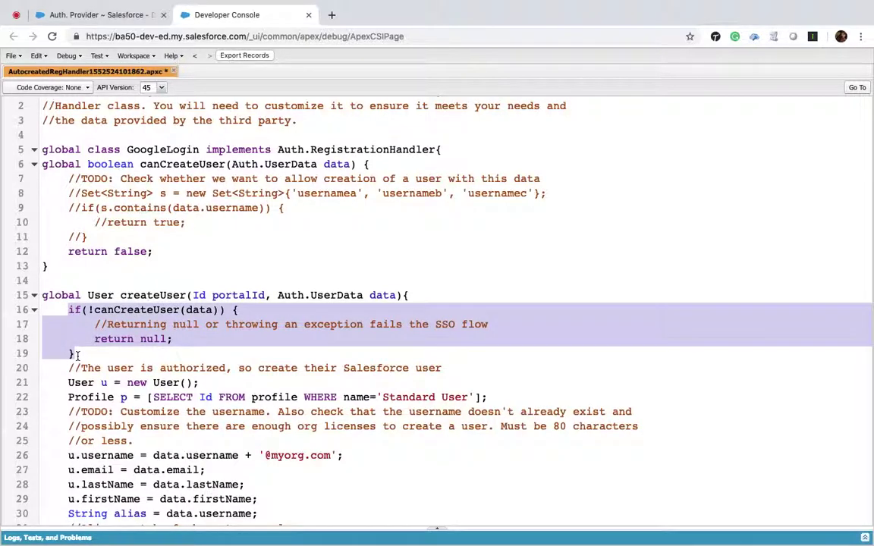
key("BackSpace")
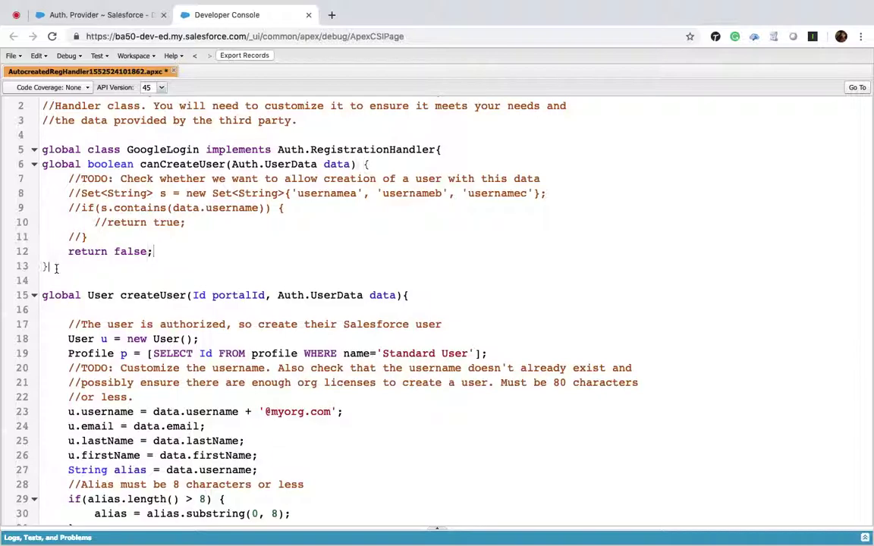
left_click(43, 164, "shift")
key("BackSpace")
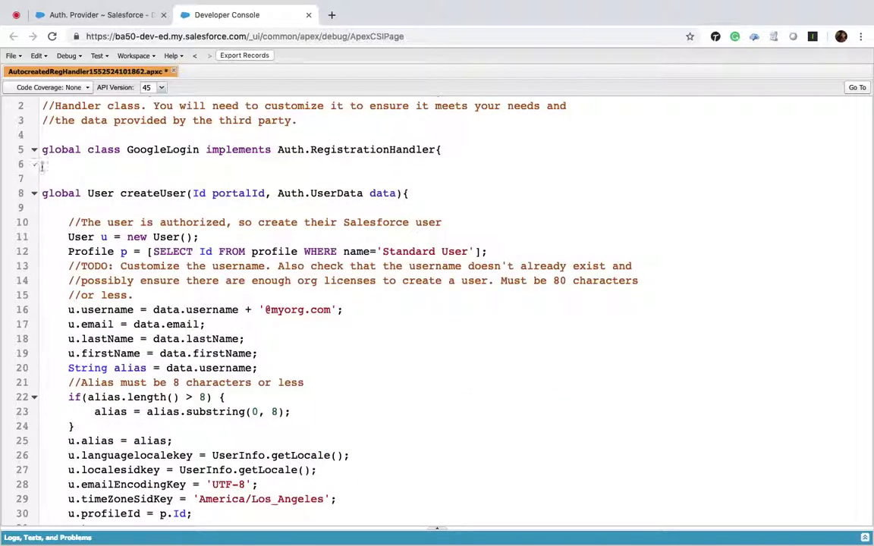
scroll(125, 200, "down", 2)
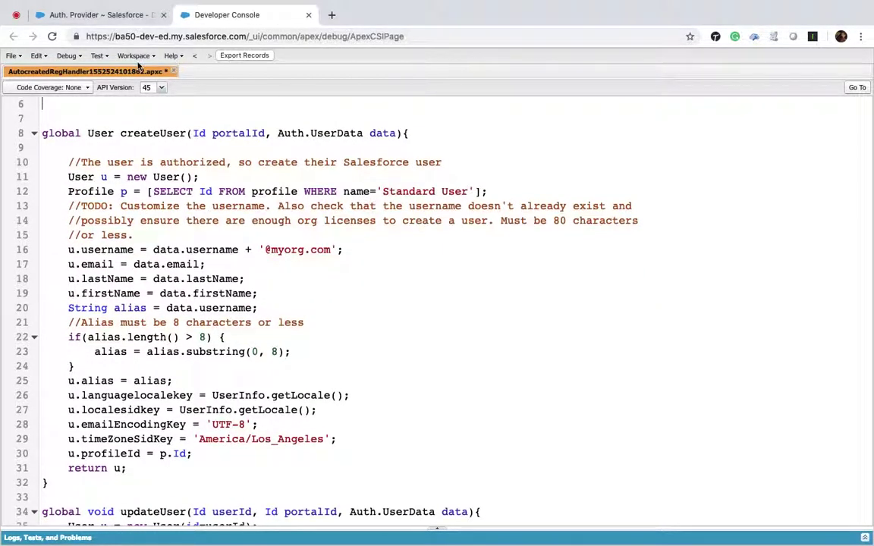
left_click(103, 15)
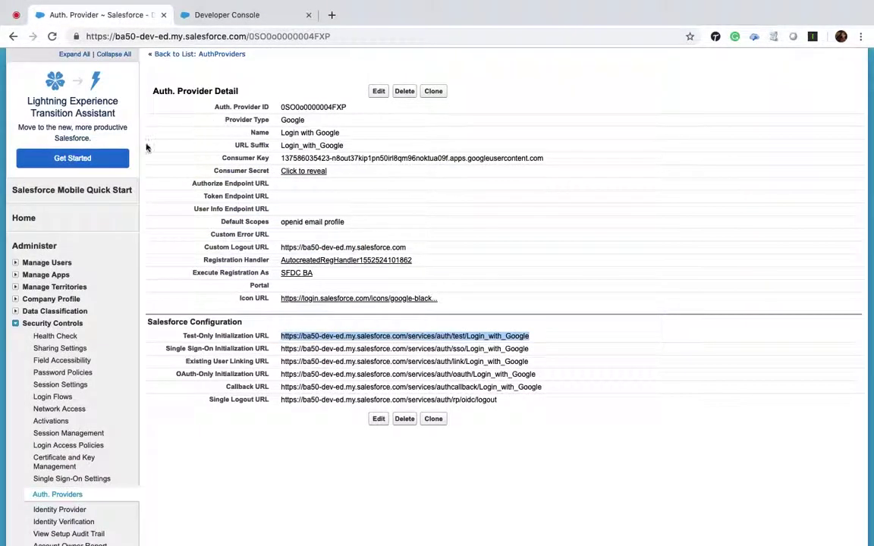
Find 'users' in Setup, open the administrator's User Detail from All Users, then return to the code.
scroll(147, 145, "up", 3)
scroll(146, 144, "down", 1)
left_click(54, 134)
type("user")
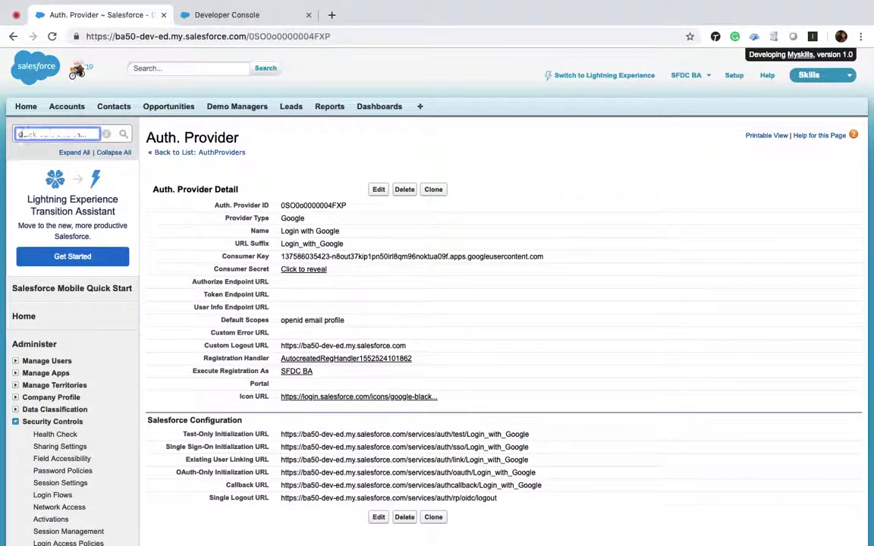
type("s")
left_click(43, 213, "super")
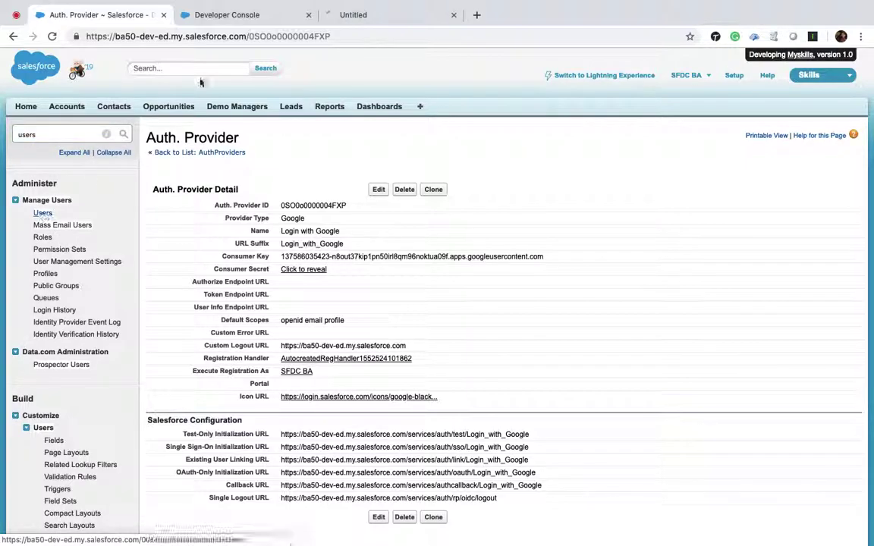
left_click(371, 15)
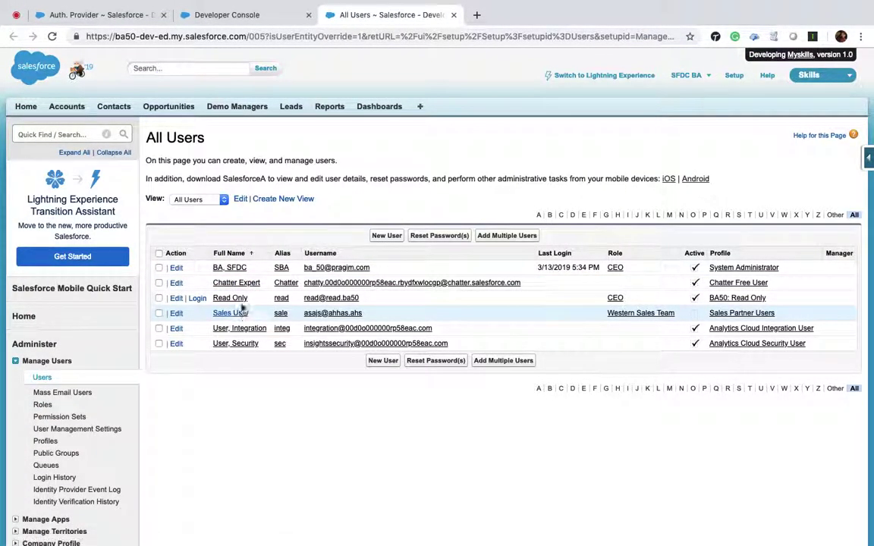
left_click(230, 267)
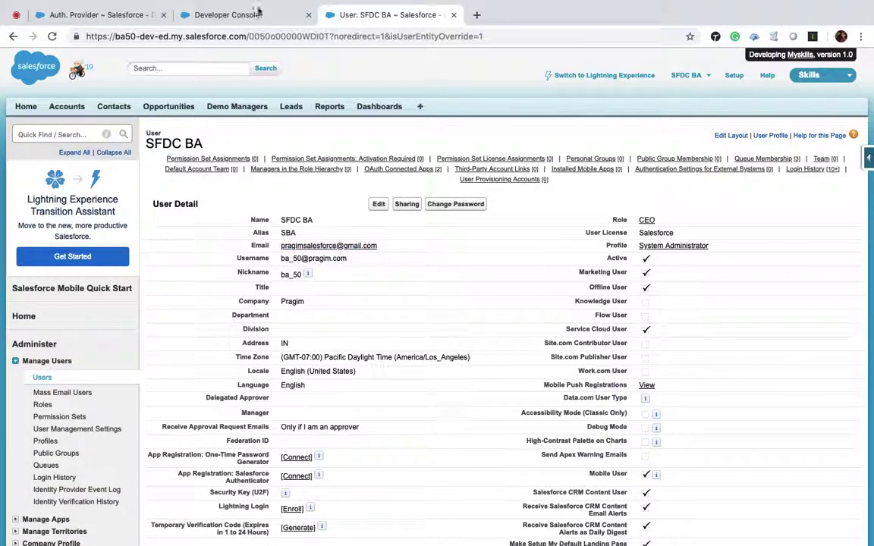
left_click(236, 15)
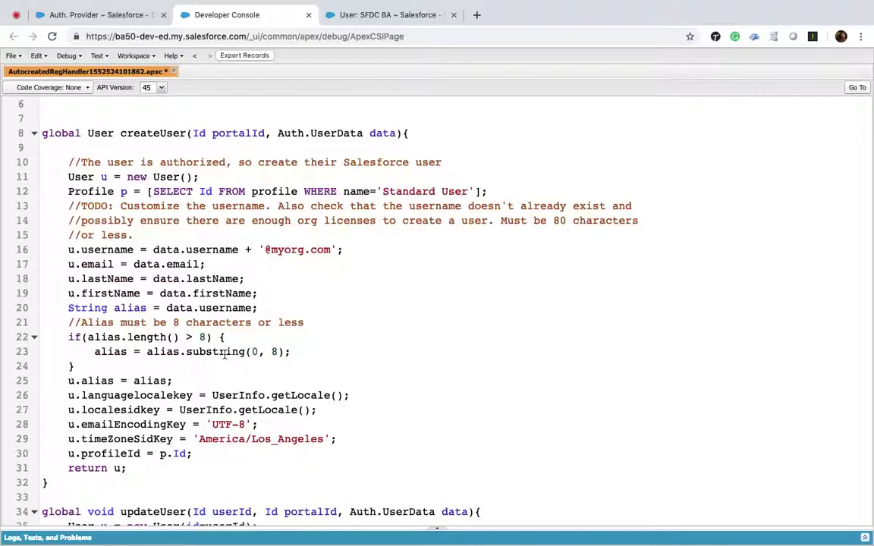
Comment out the new-user creation code in createUser with /* */.
left_click(66, 177)
type("/*")
scroll(437, 304, "down", 2)
scroll(242, 522, "down", 1)
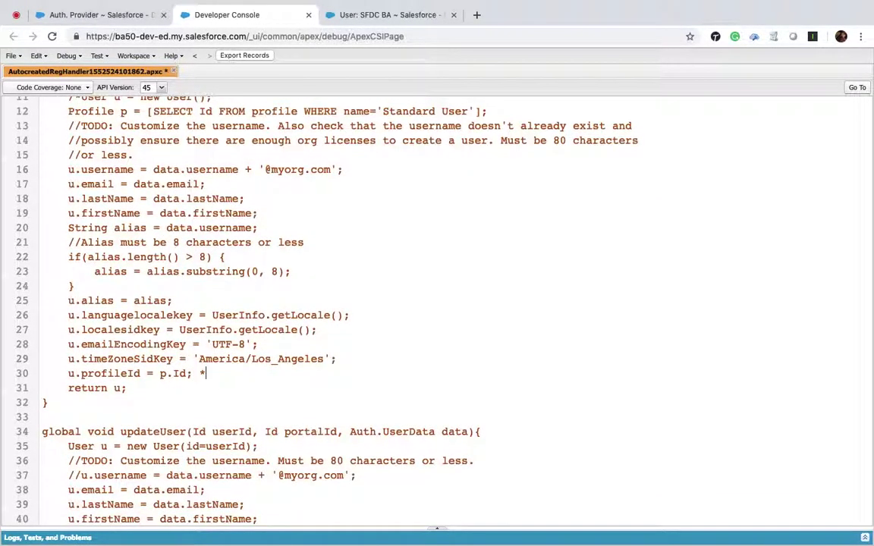
type("*/")
key("Return")
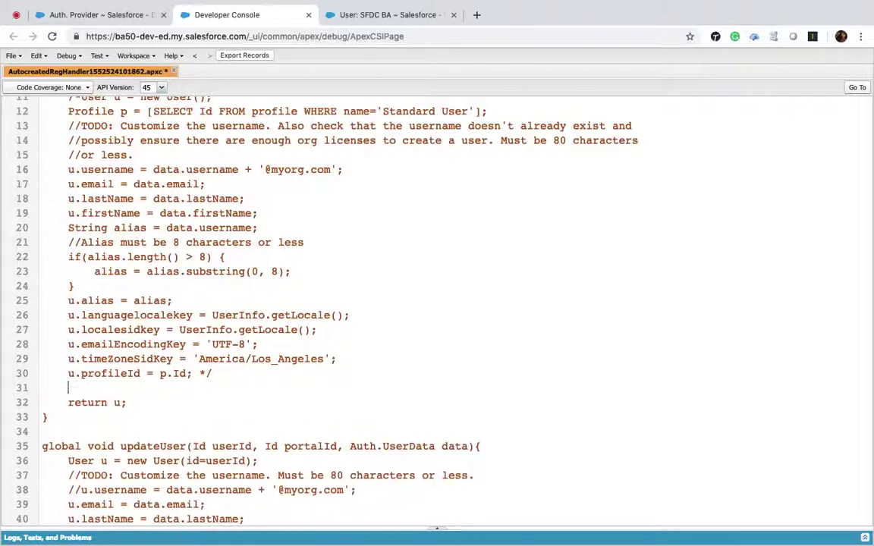
Add an if block returning [Select Id FROM User WHERE Username = the admin's username].
type("if(){")
key("Return")
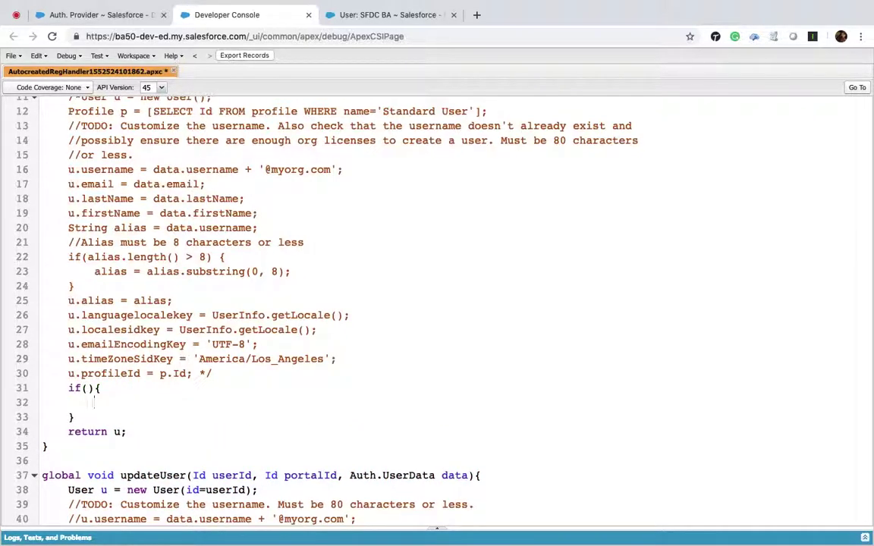
type("Return")
key("BackSpace")
key("BackSpace")
key("BackSpace")
key("BackSpace")
key("BackSpace")
type("return [Select Id ")
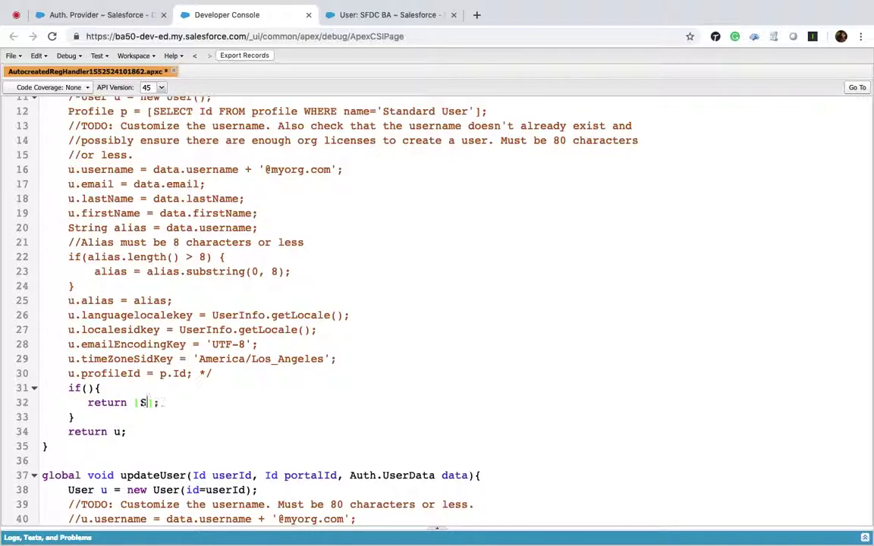
type("FROM User WHERE Username =")
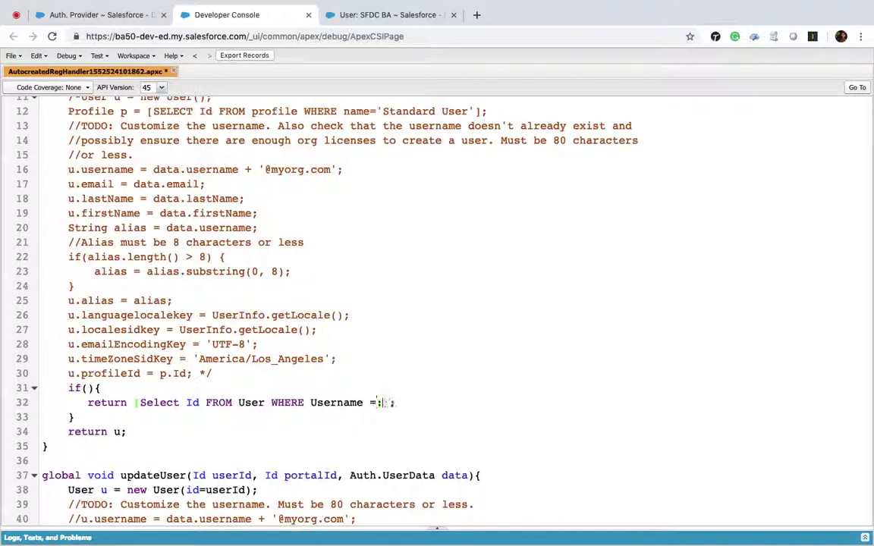
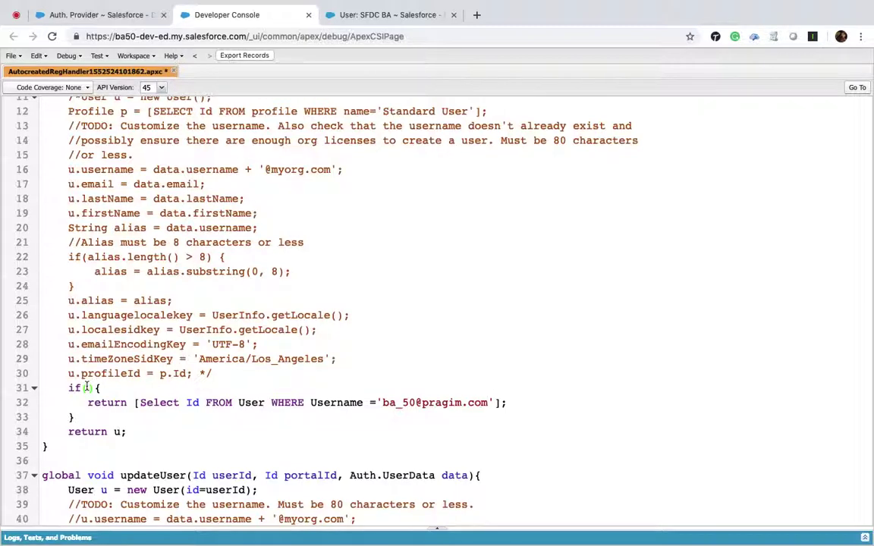
Add string email = data.email and fill the if condition with email == checks joined by ||.
left_click(85, 388)
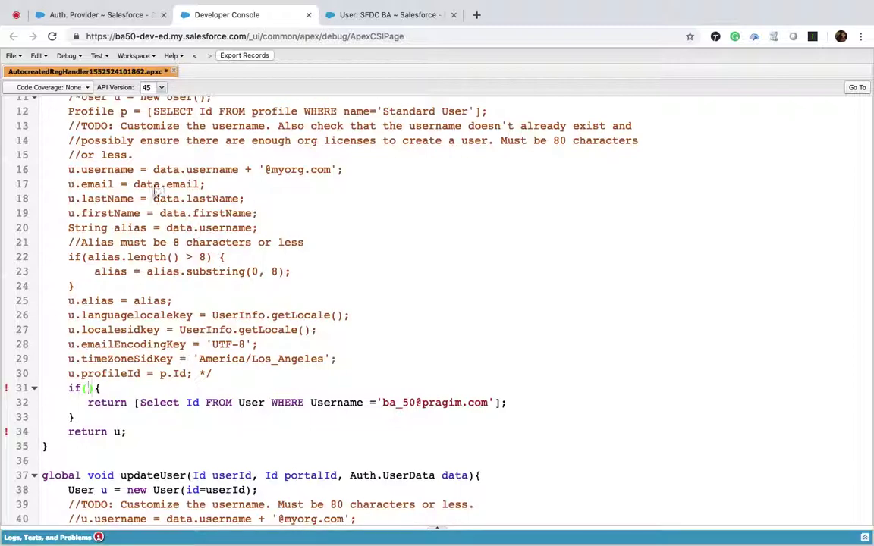
left_click(200, 185, "shift")
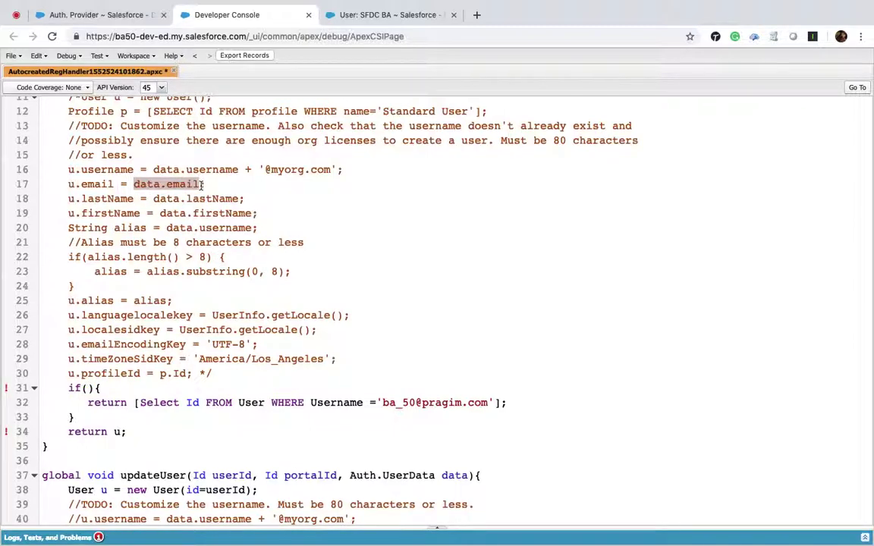
left_click(215, 373)
key("Return")
type("string email = data.email;")
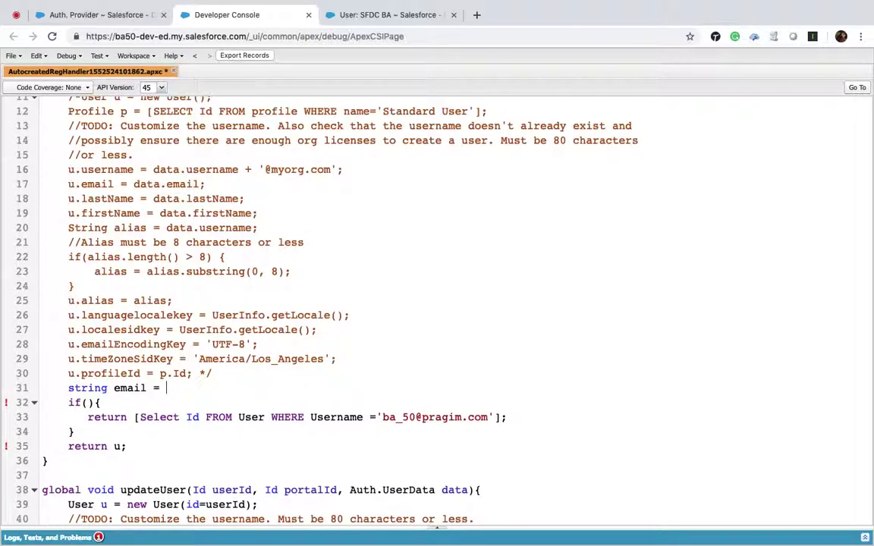
left_click(86, 402)
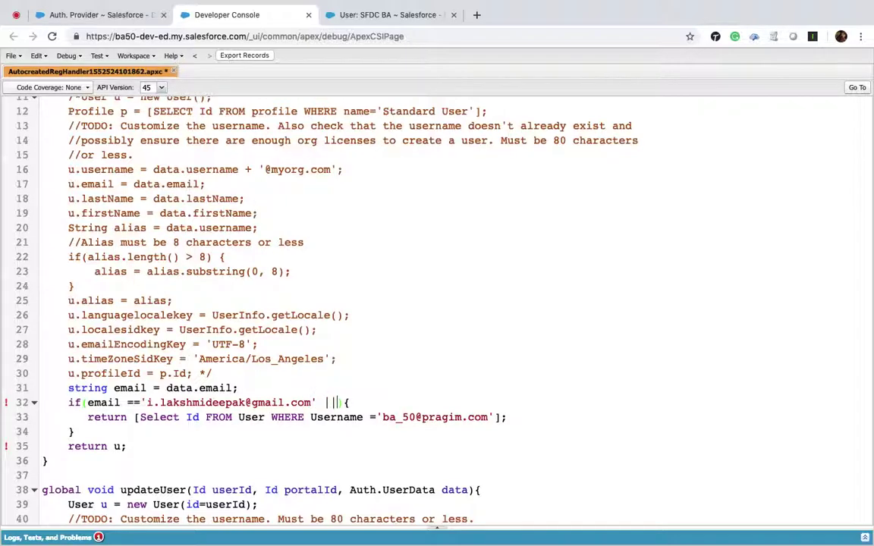
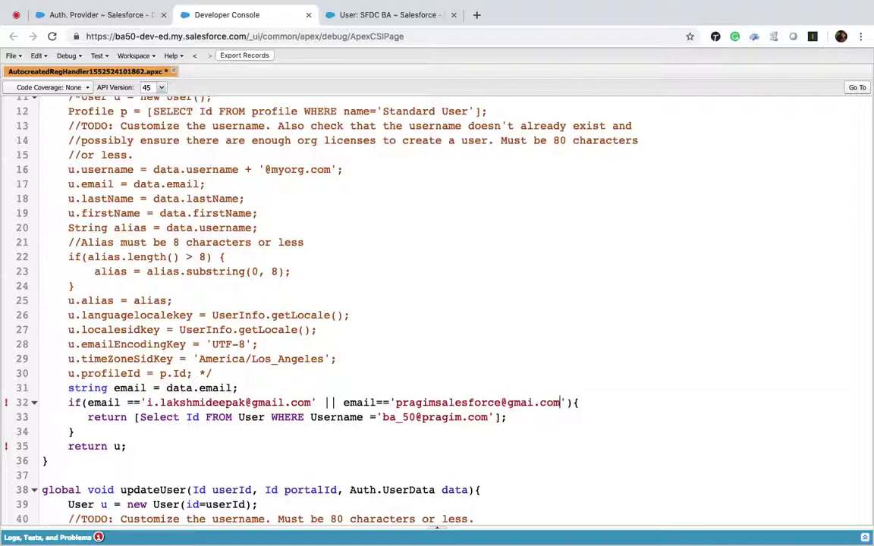
type(" || email ==")
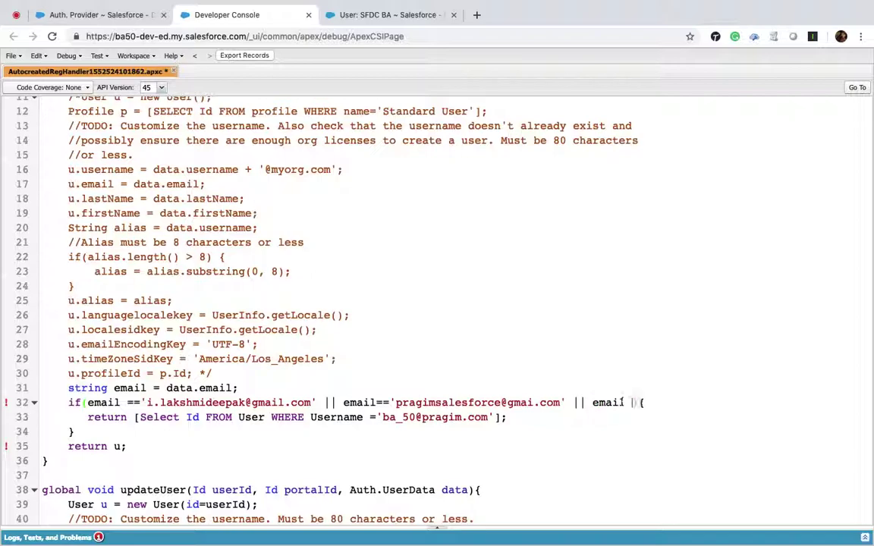
type("''")
Add an else block that returns null instead of u, and save the class.
left_click(17, 15)
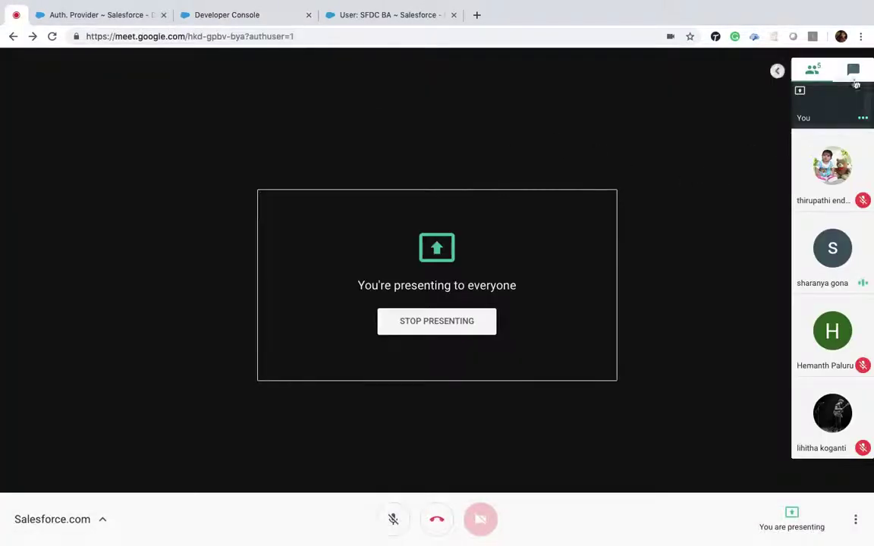
left_click(854, 70)
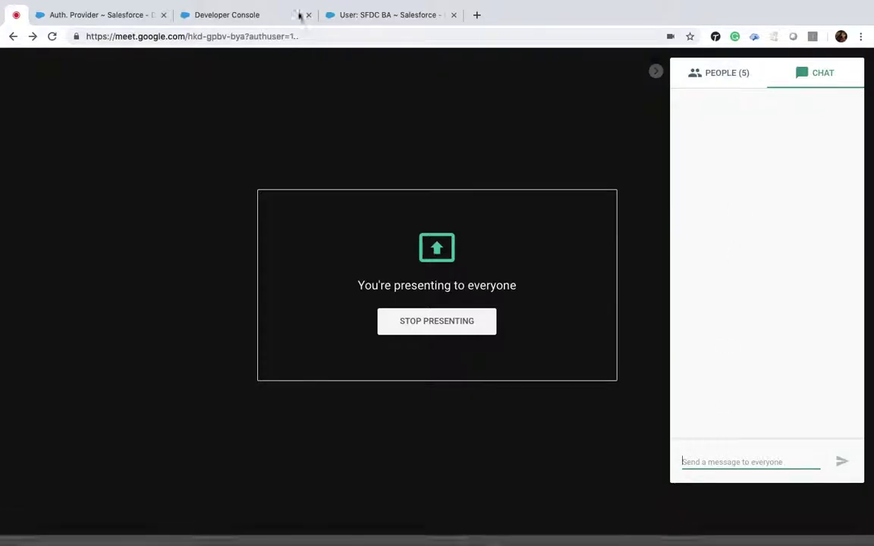
left_click(227, 15)
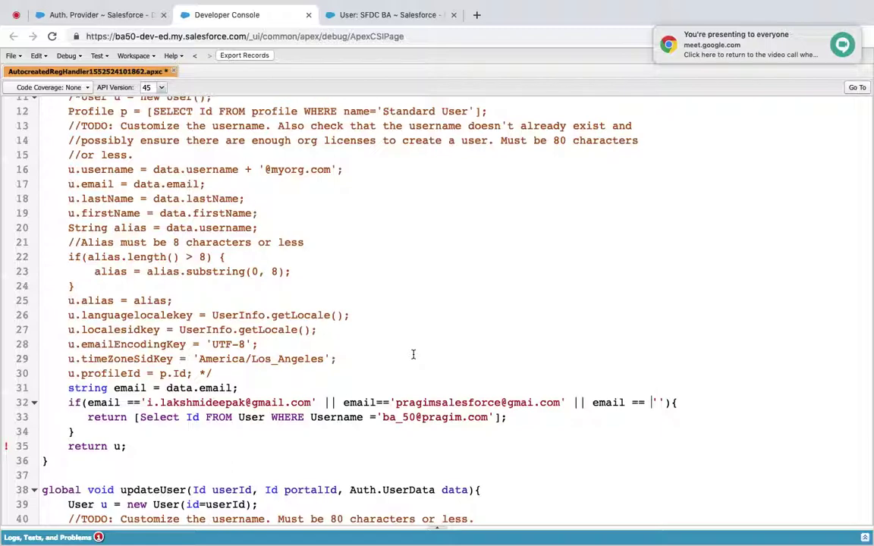
left_click(99, 429)
key("Return")
type("else(")
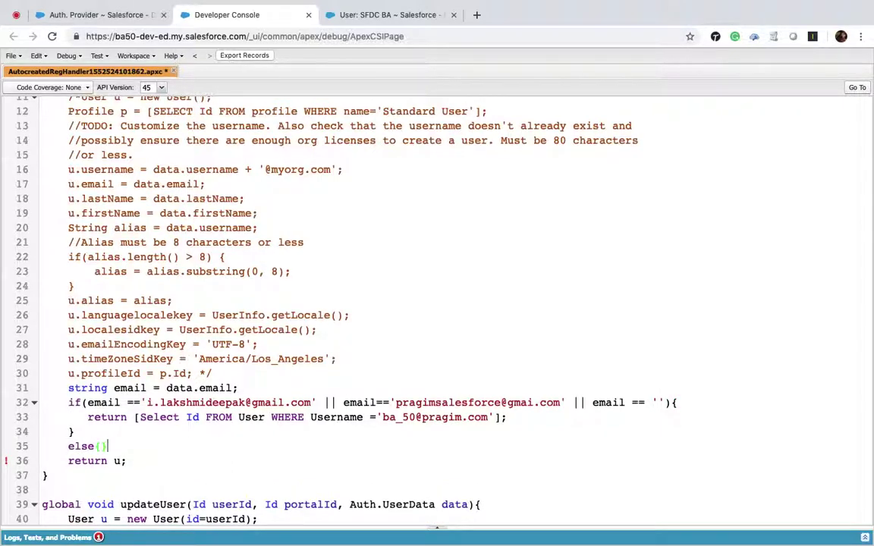
key("BackSpace")
left_click(122, 461)
key("Return")
type("}")
key("BackSpace")
type("null")
key("ctrl+s")
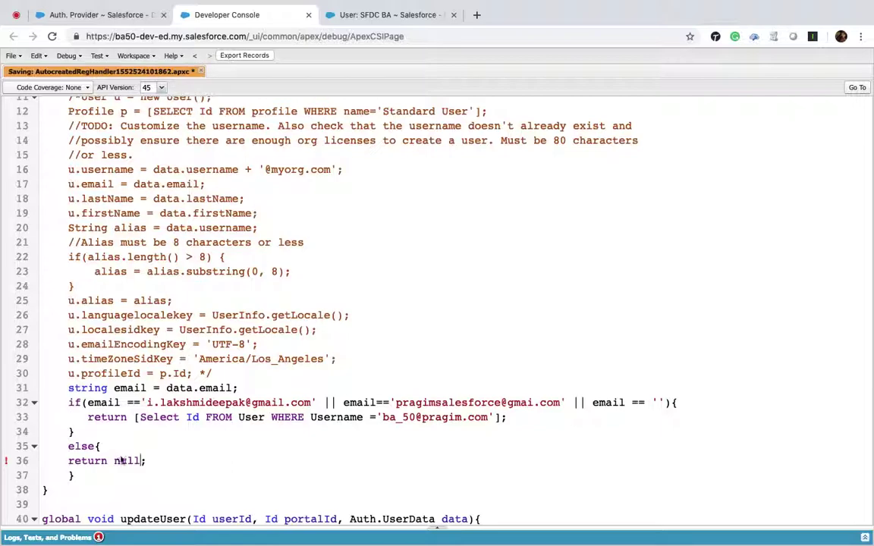
Paste the first attendee's e-mail from the Meet chat into the empty comparison and add another || email==' clause.
left_click(16, 15)
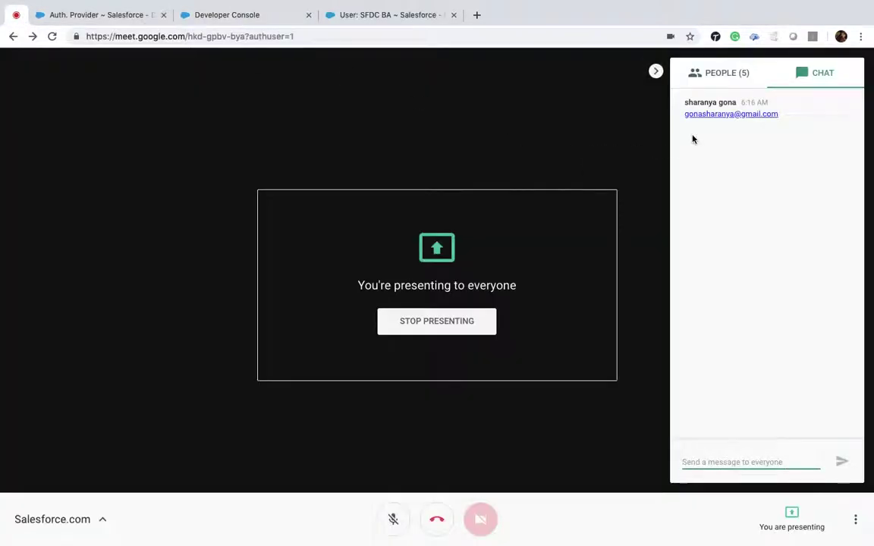
left_click_drag(683, 115, 795, 114)
key("super+c")
left_click(266, 15)
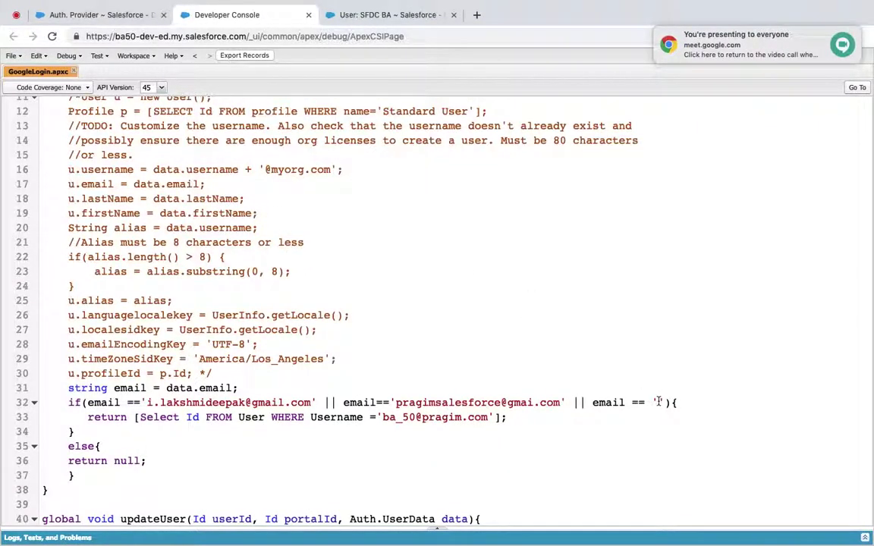
key("super+v")
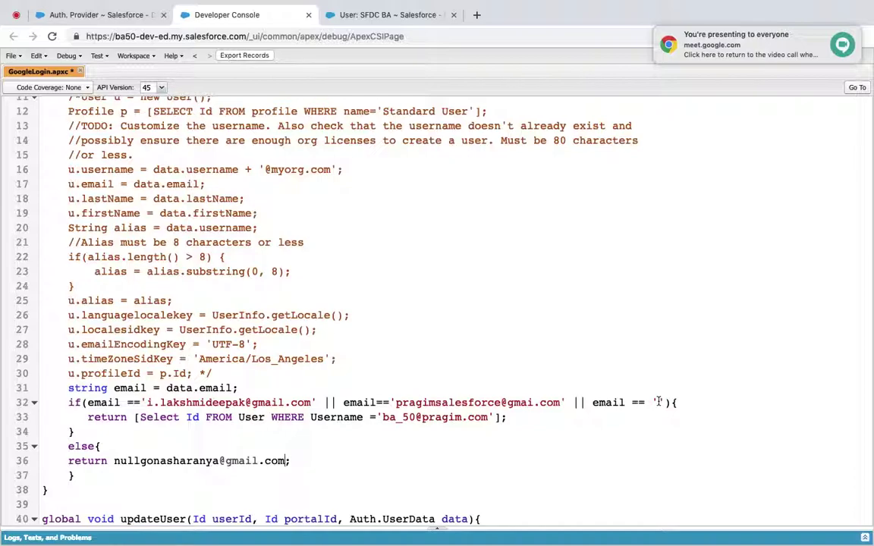
key("super+z")
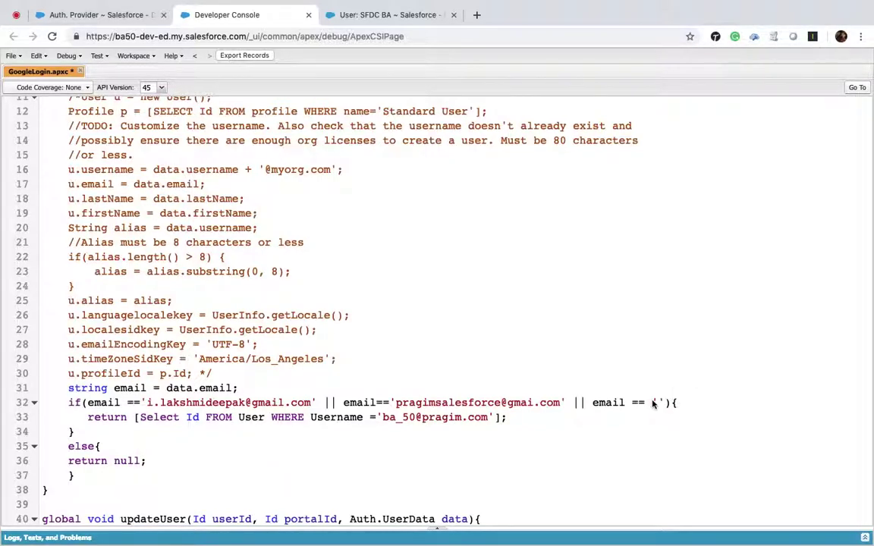
left_click(657, 402)
key("super+v")
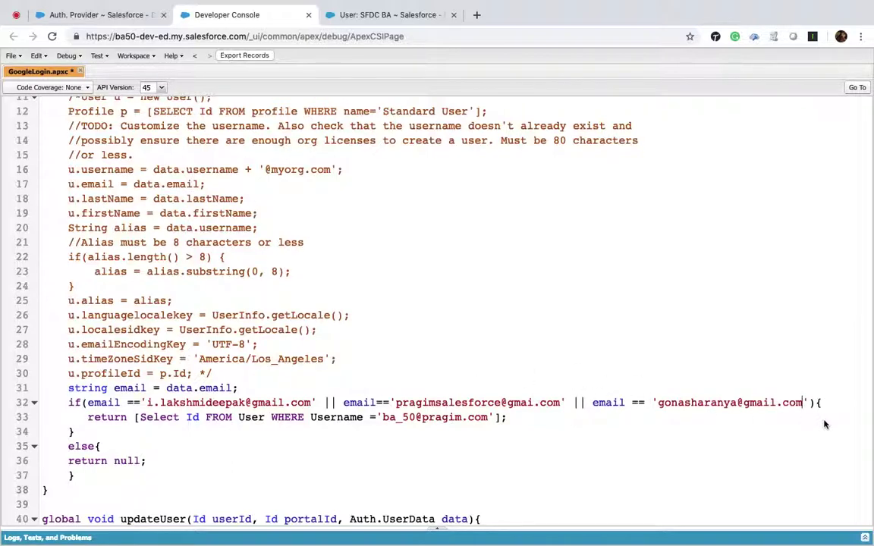
key("Return")
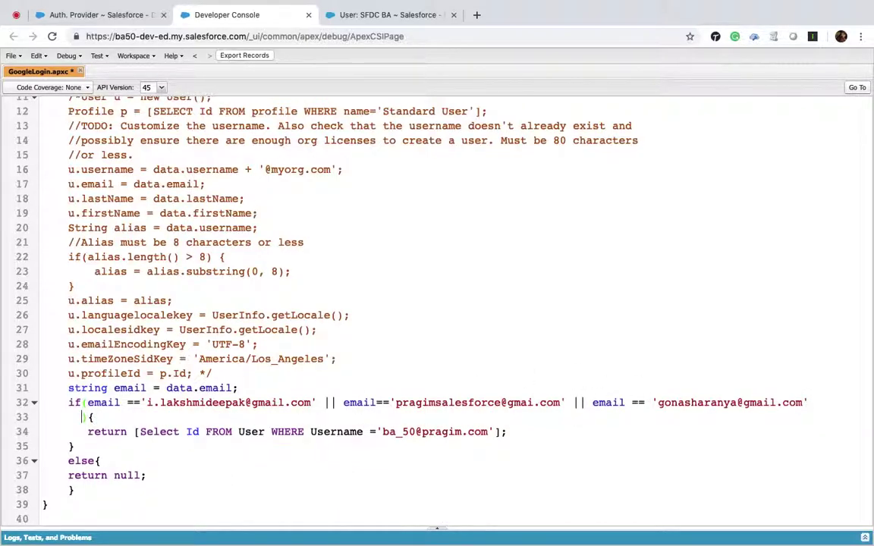
type("|| email=='")
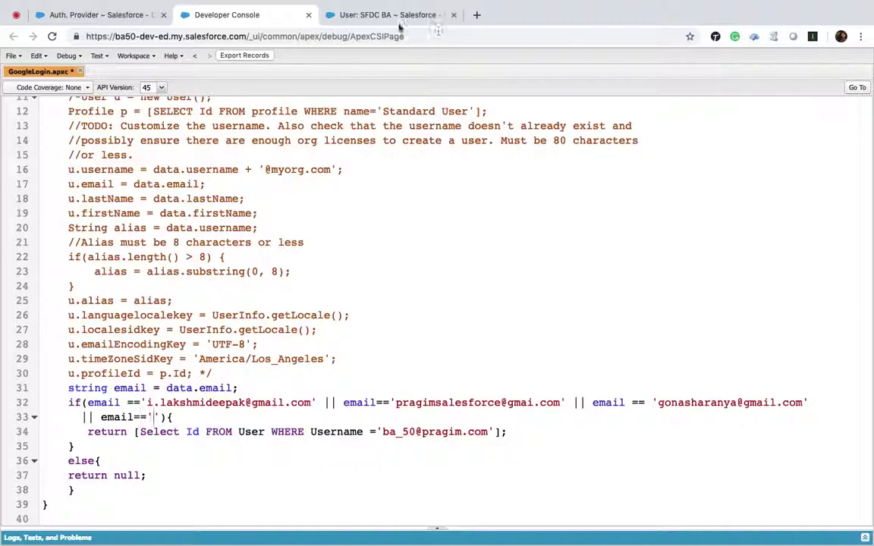
Paste the second attendee's e-mail from the chat into the new comparison and save.
left_click(16, 16)
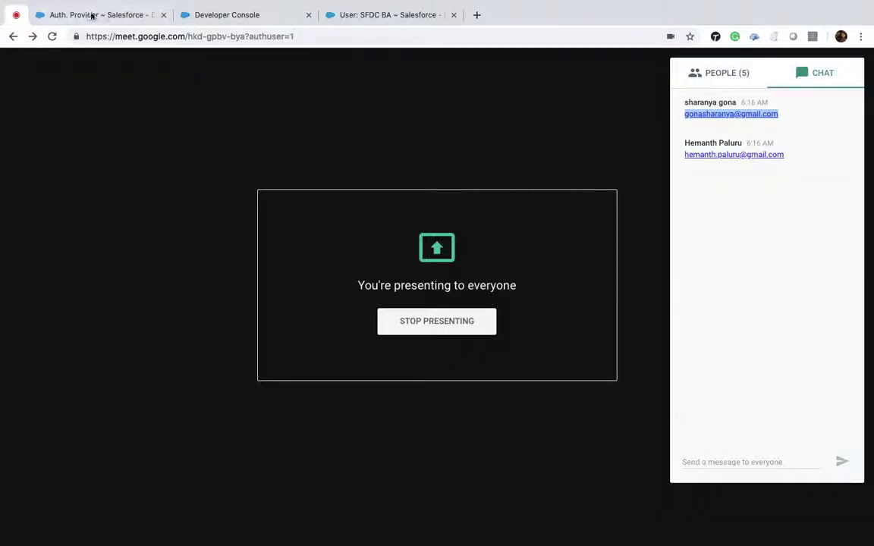
left_click(105, 14)
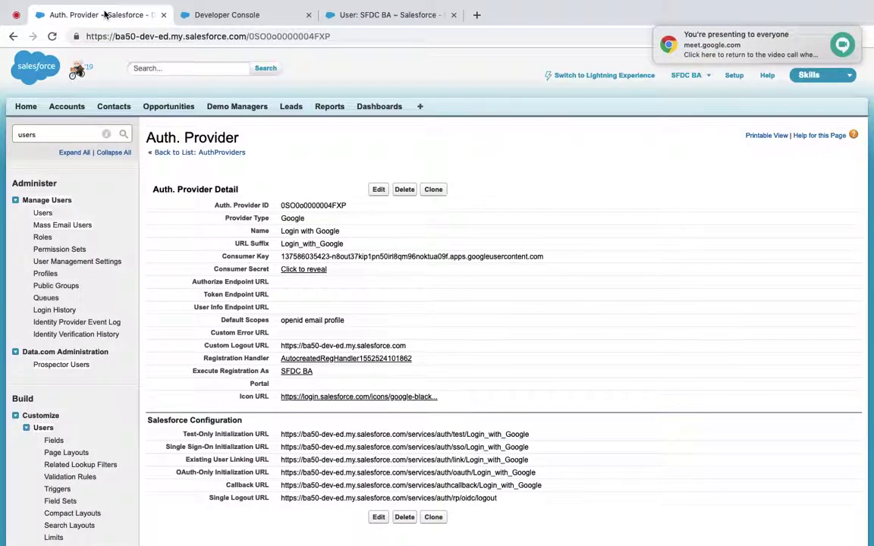
left_click(16, 15)
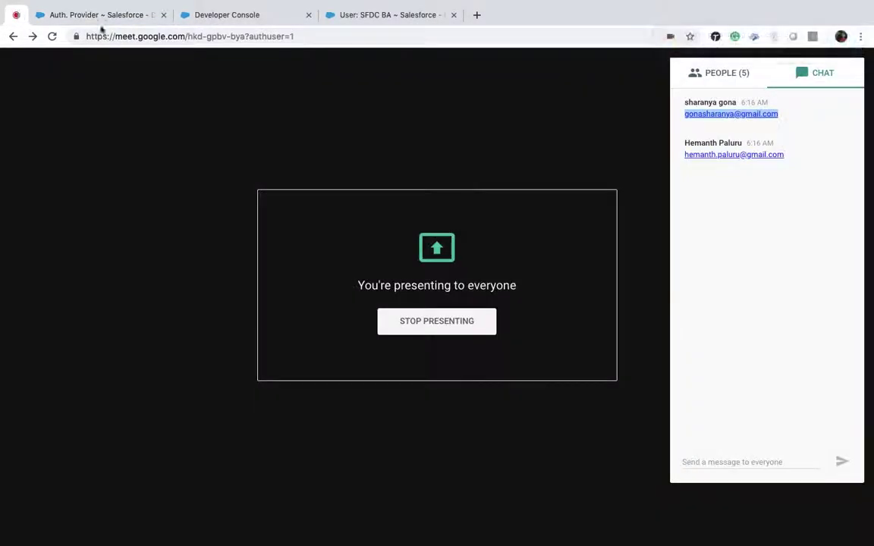
left_click_drag(682, 157, 786, 157)
key("super+c")
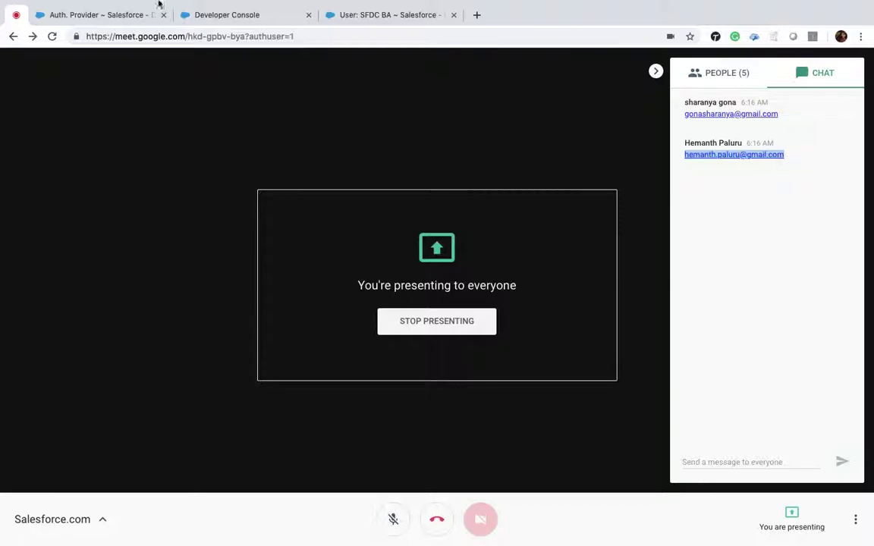
left_click(242, 12)
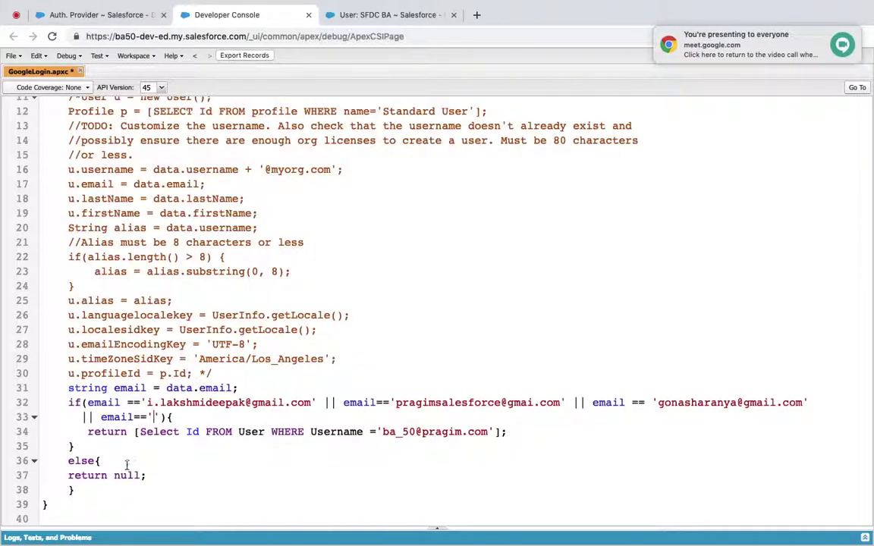
key("super+v")
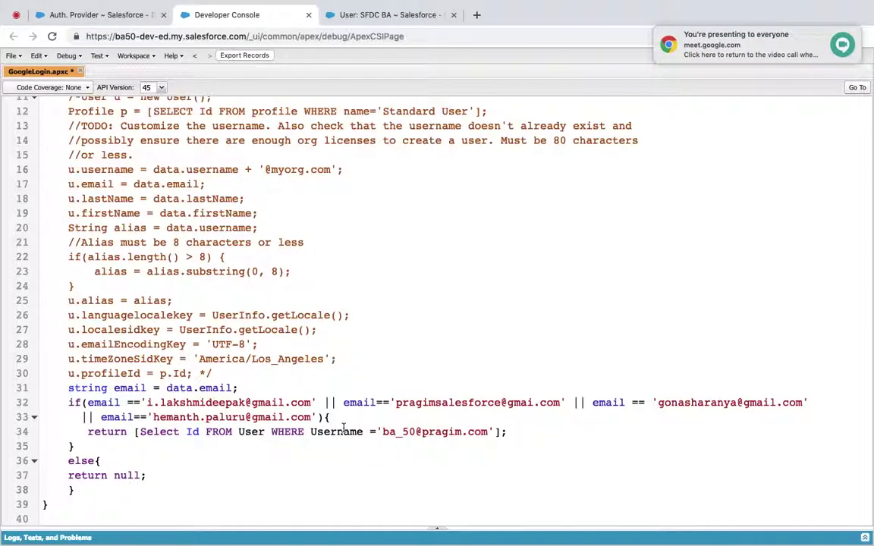
key("super+s")
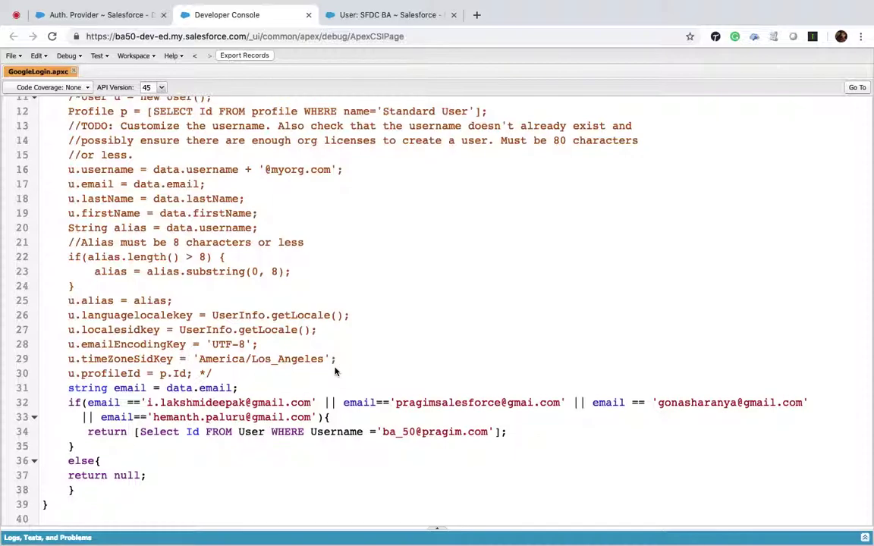
View the SFDC BA user details and reload the Salesforce login page.
left_click(365, 20)
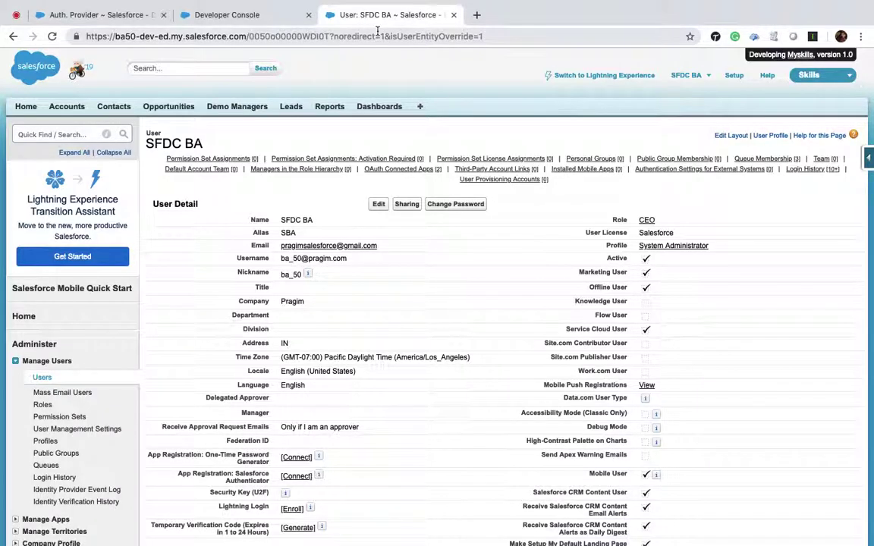
key("ctrl+Right")
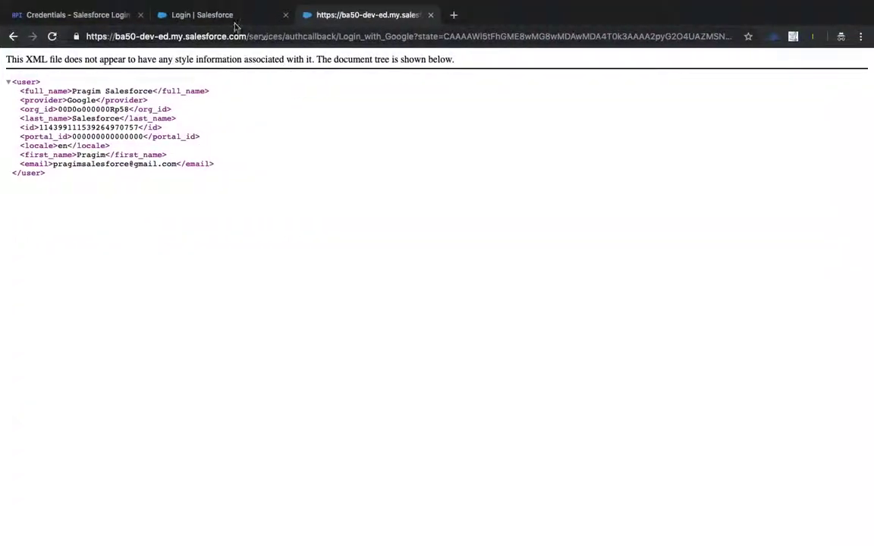
left_click(232, 19)
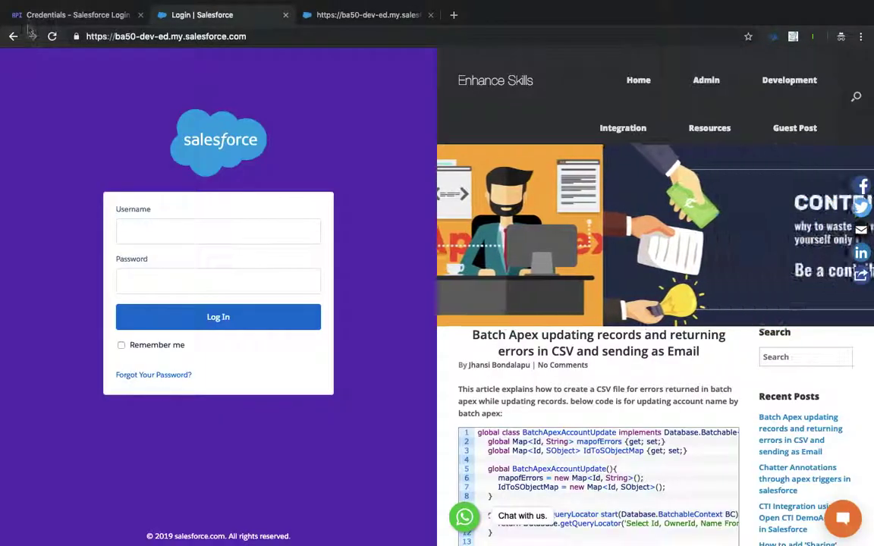
left_click(51, 38)
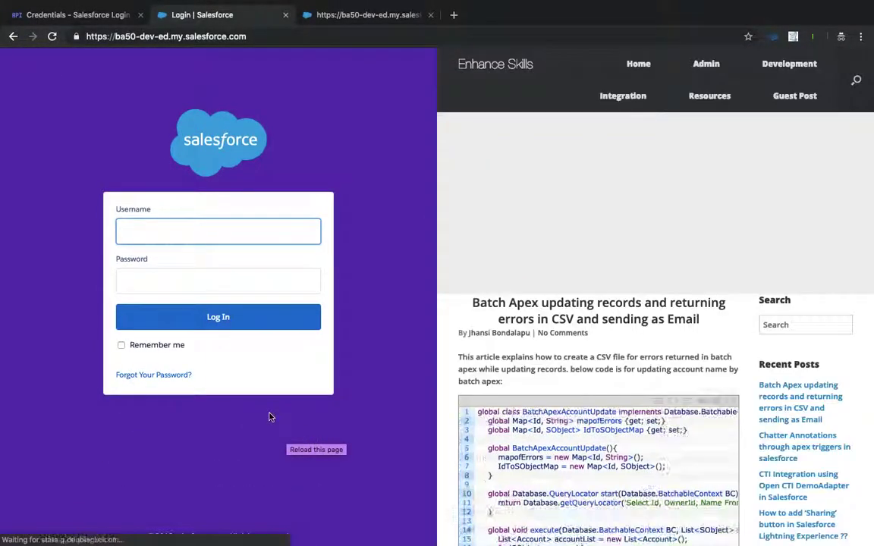
key("ctrl+Left")
Open My Domain via Quick Find 'my' and edit its Authentication Configuration.
left_click(69, 133)
type("my")
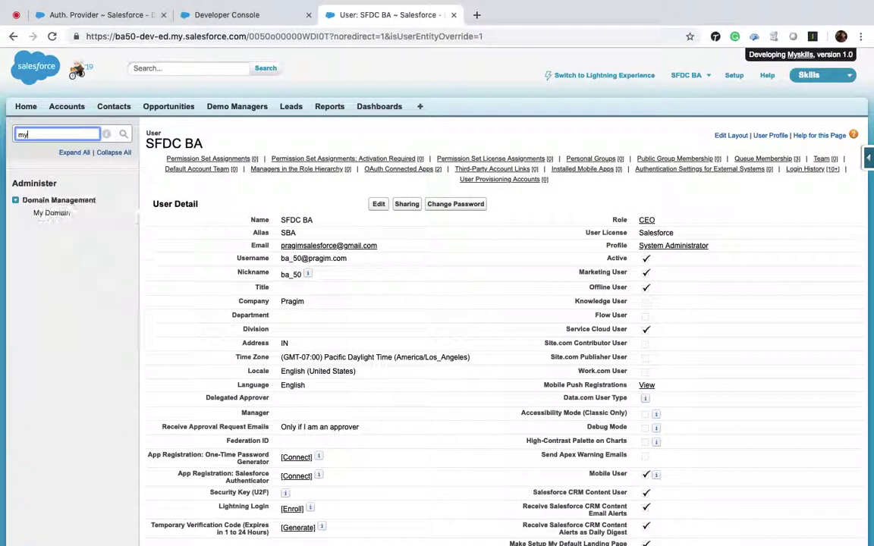
left_click(53, 214)
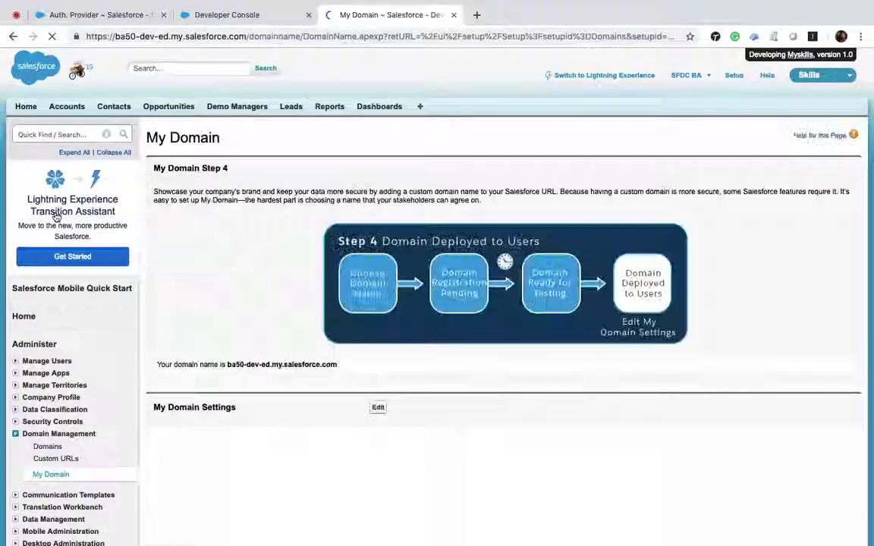
scroll(261, 360, "down", 3)
scroll(265, 362, "down", 1)
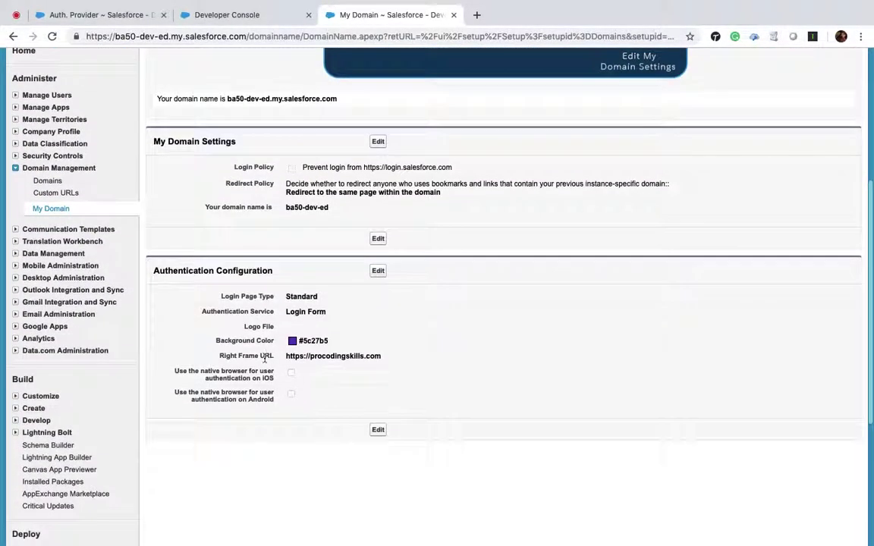
left_click(379, 273)
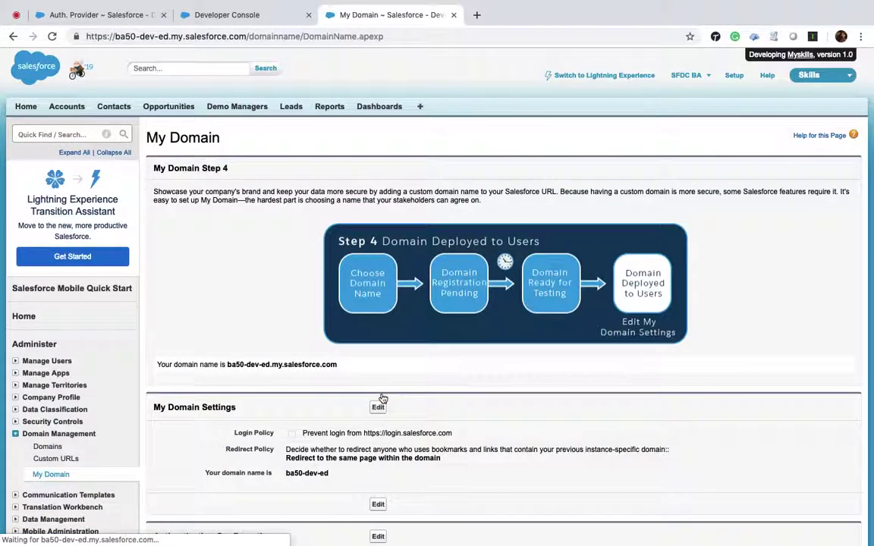
Re-save the My Domain authentication configuration with both Login Form and Login with Google checked.
key("ctrl+Right")
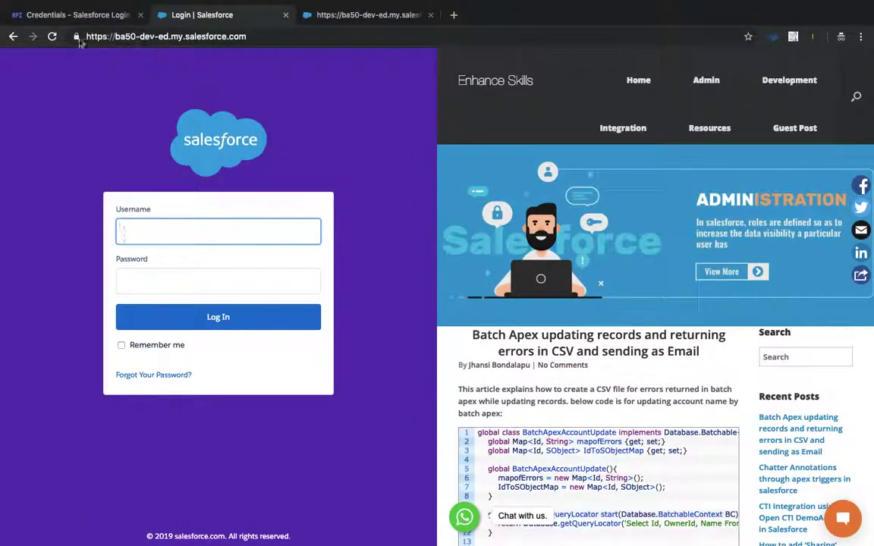
left_click(52, 36)
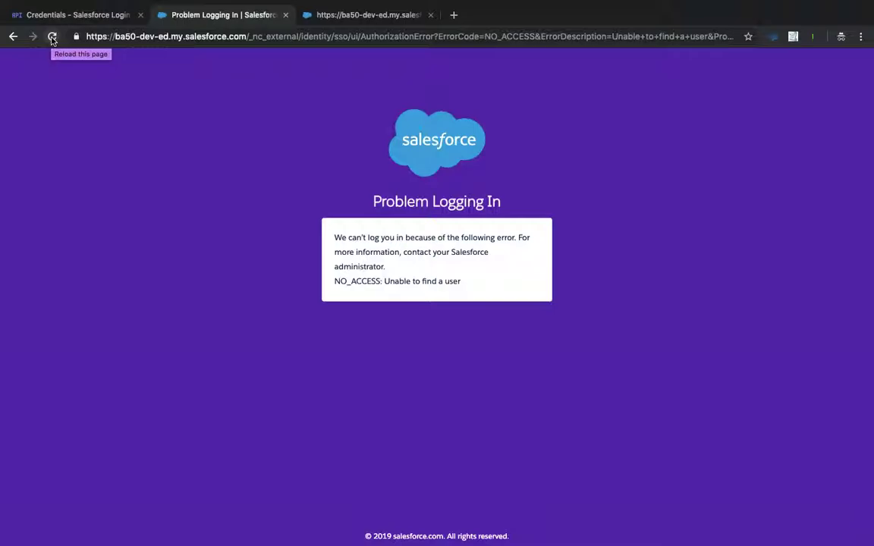
left_click(152, 34)
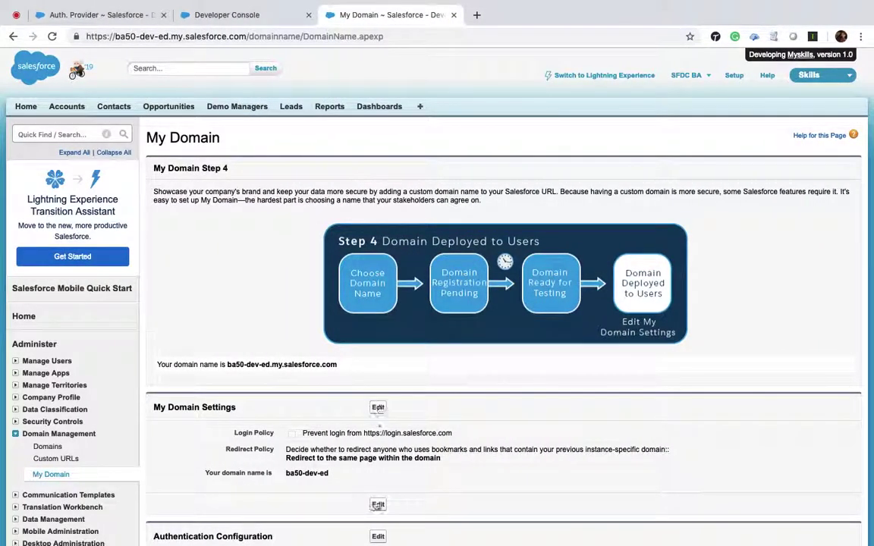
left_click(379, 536)
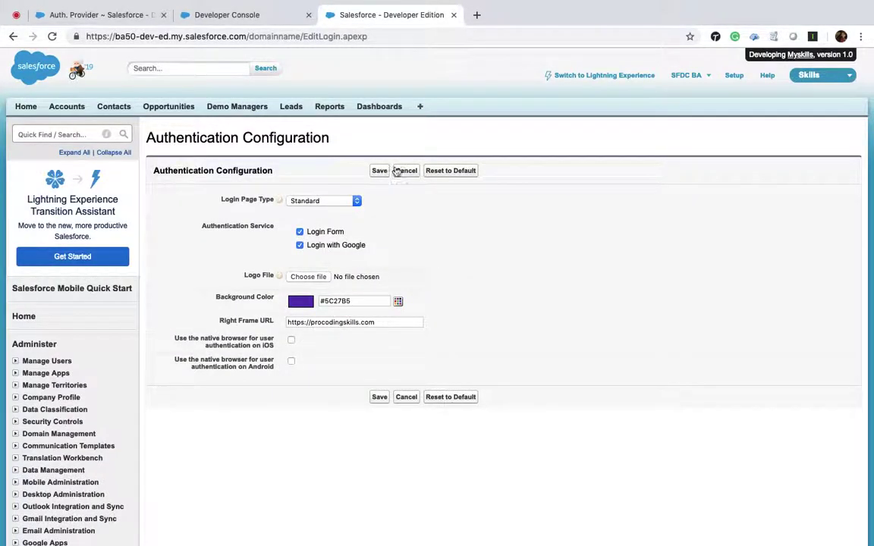
left_click(384, 173)
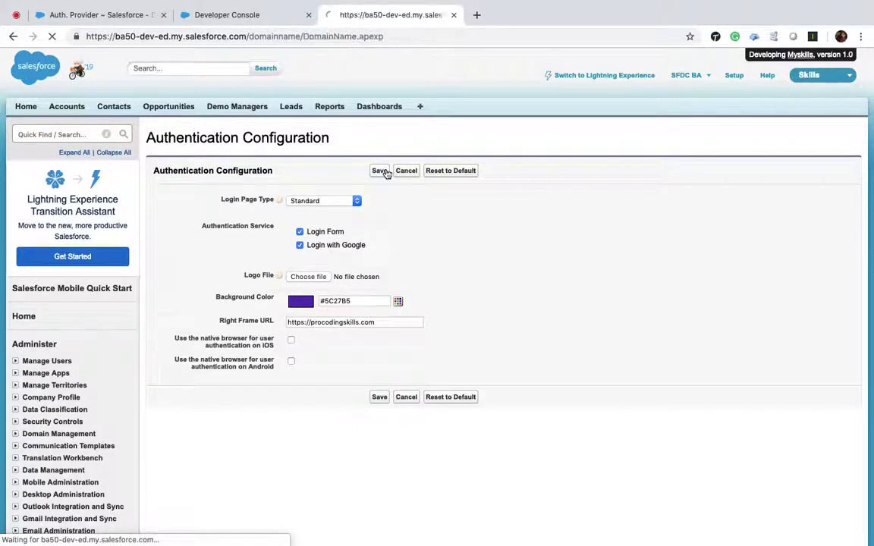
scroll(387, 173, "down", 3)
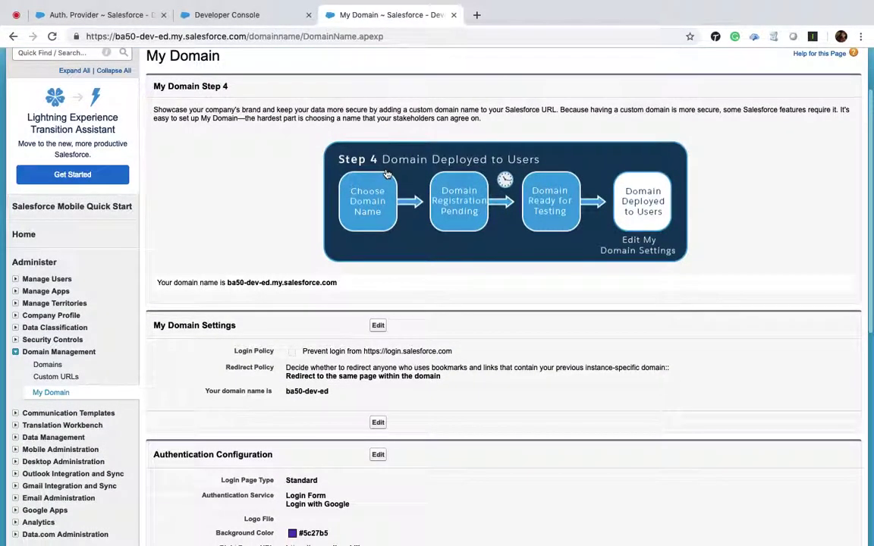
key("ctrl+Right")
key("ctrl+Left")
Bring up the NO_ACCESS login error page in the test browser window.
left_click(251, 14)
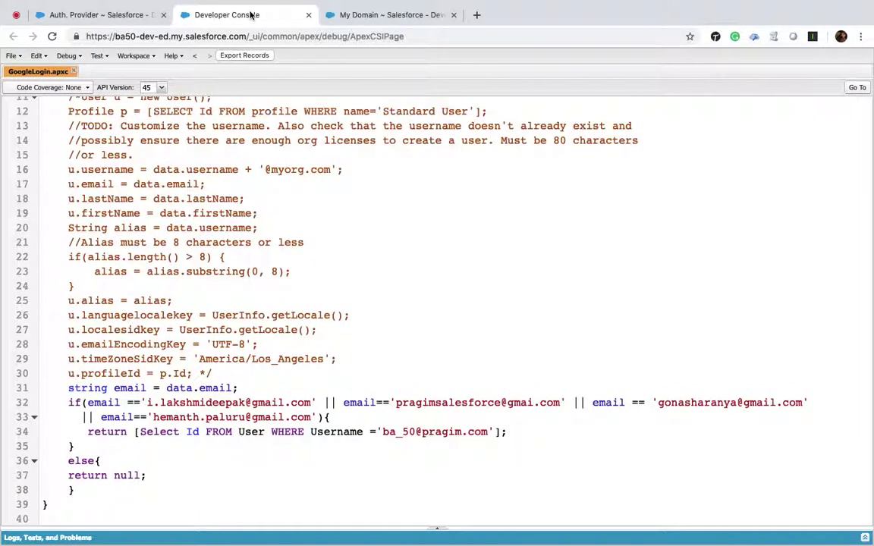
key("ctrl+Right")
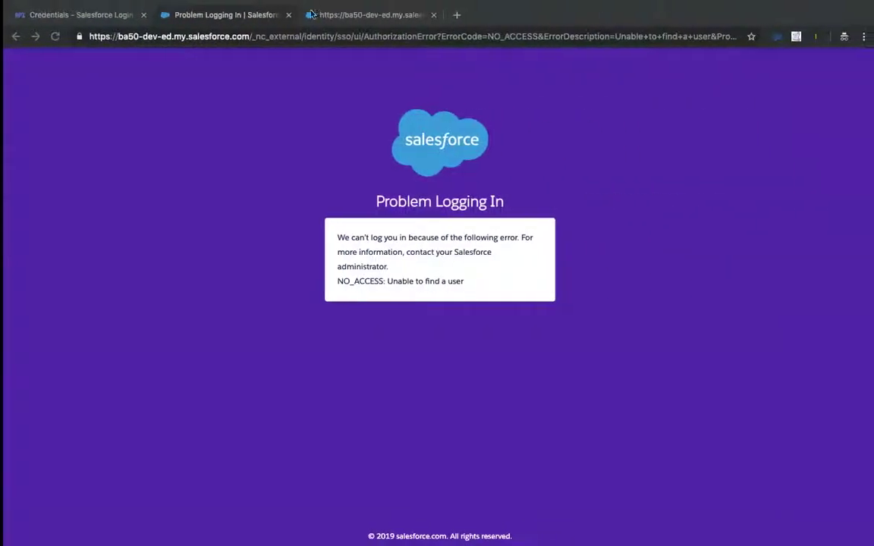
left_click(359, 15)
Trim the error URL to the org domain, load its login page, and retry Login with Google.
left_click(228, 15)
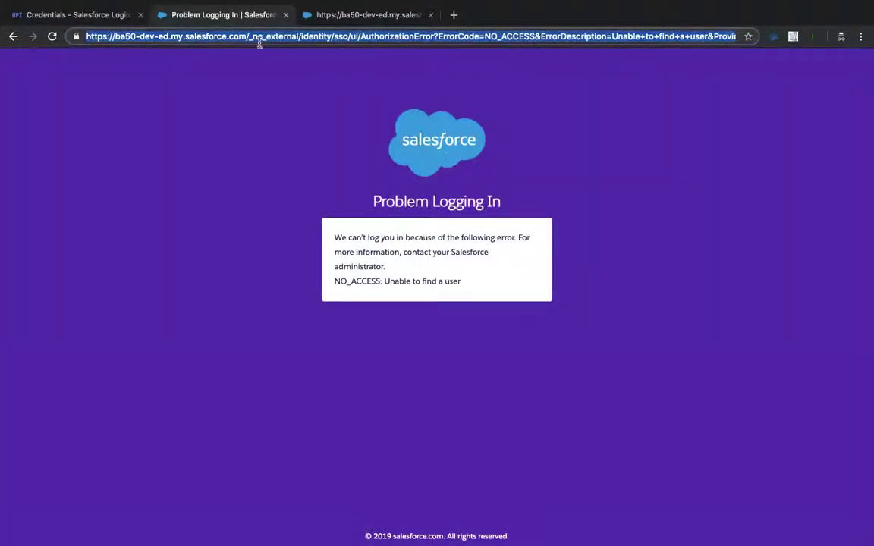
left_click(252, 36)
double_click(200, 37)
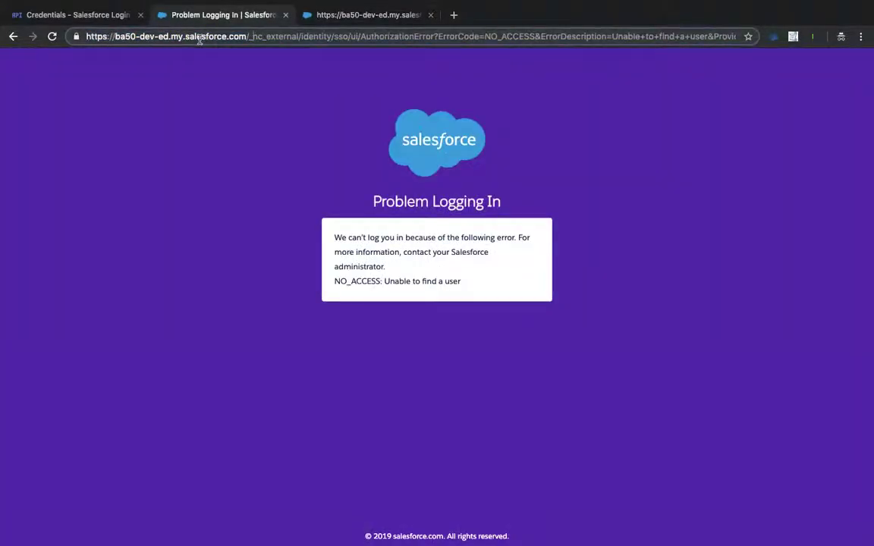
left_click_drag(86, 35, 250, 37)
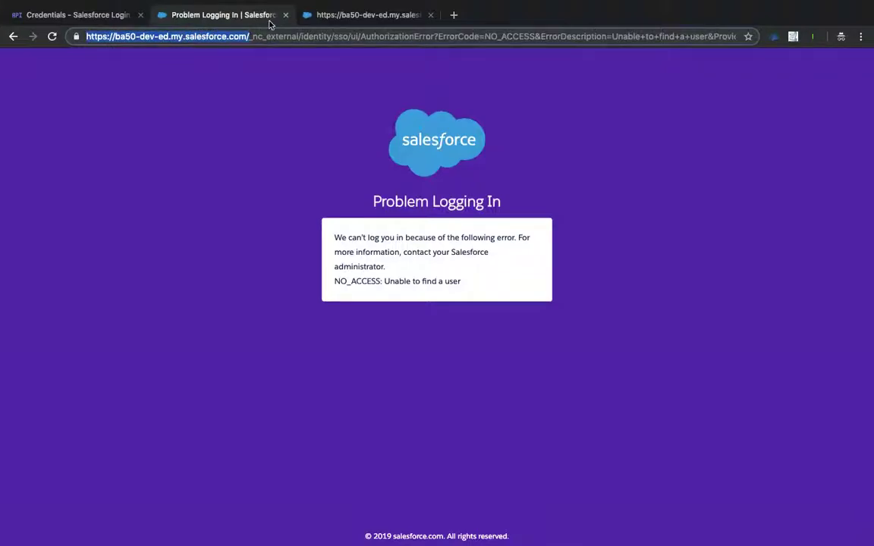
key("ctrl+c")
key("ctrl+a")
key("ctrl+v")
key("Return")
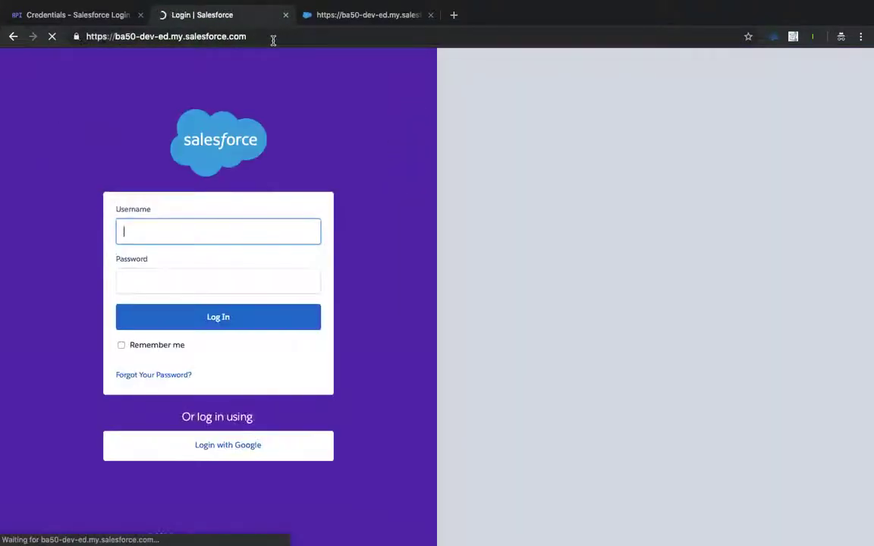
left_click(238, 450)
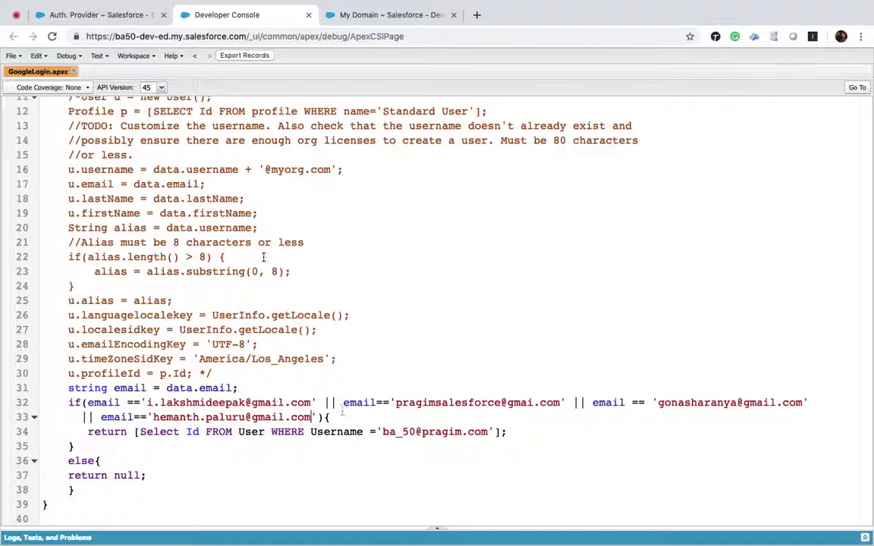
Go back through page history to the SFDC BA admin user's detail page.
left_click(114, 15)
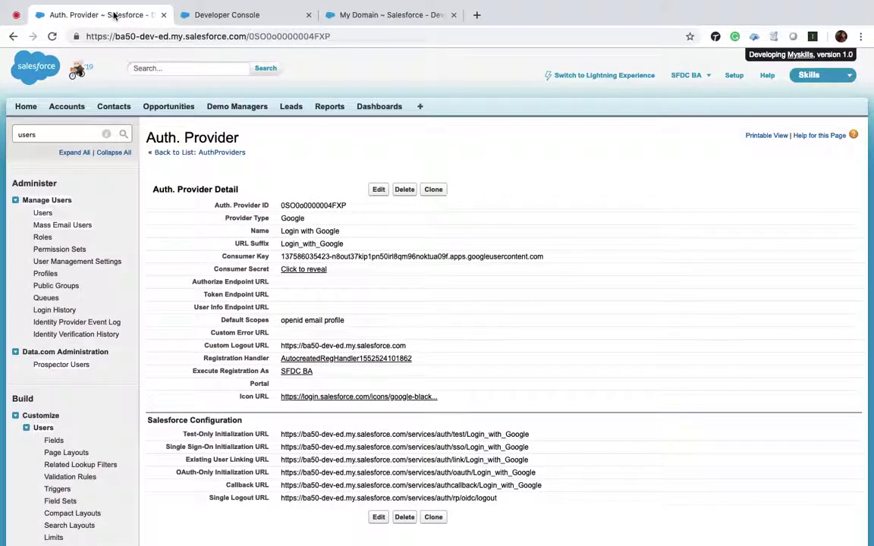
left_click(356, 15)
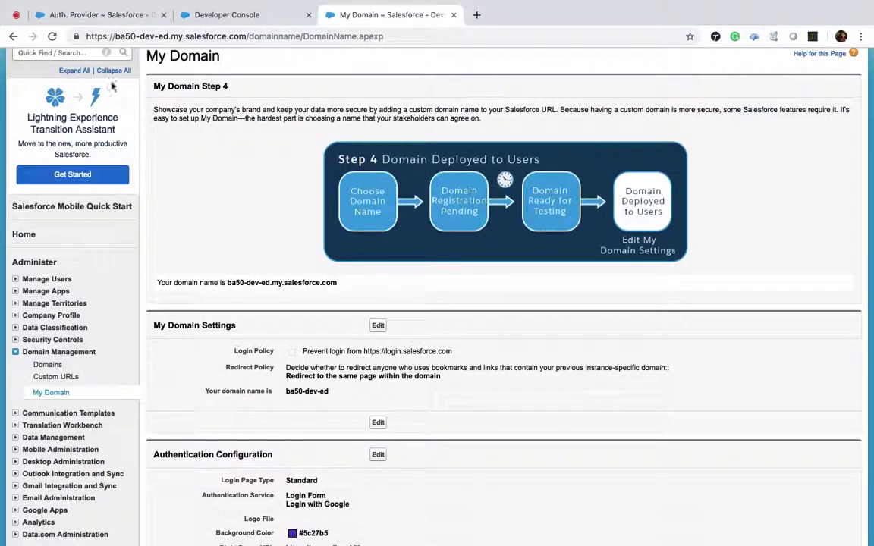
left_click(13, 35)
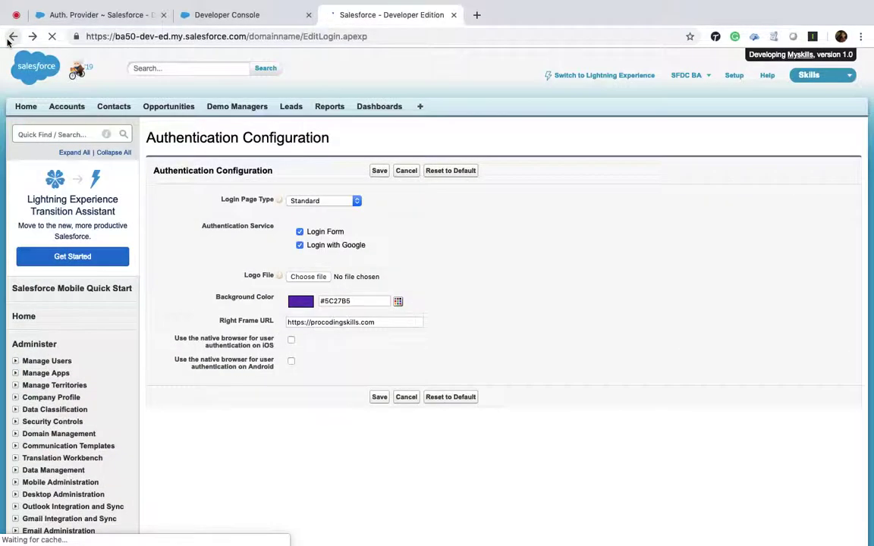
left_click(13, 36)
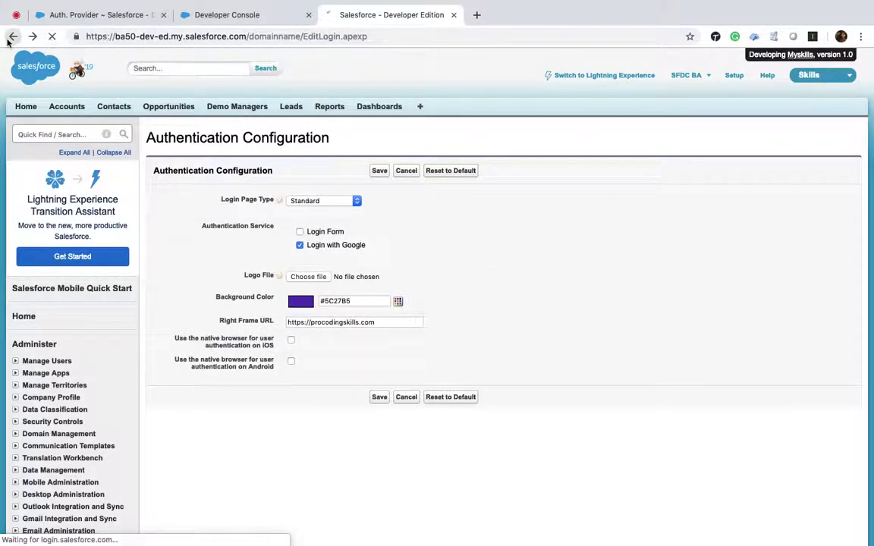
left_click(7, 40)
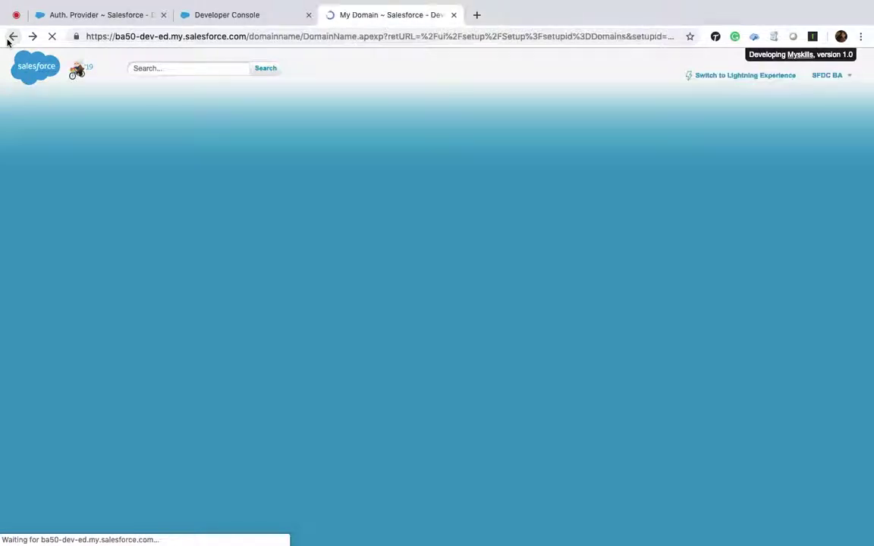
left_click(13, 36)
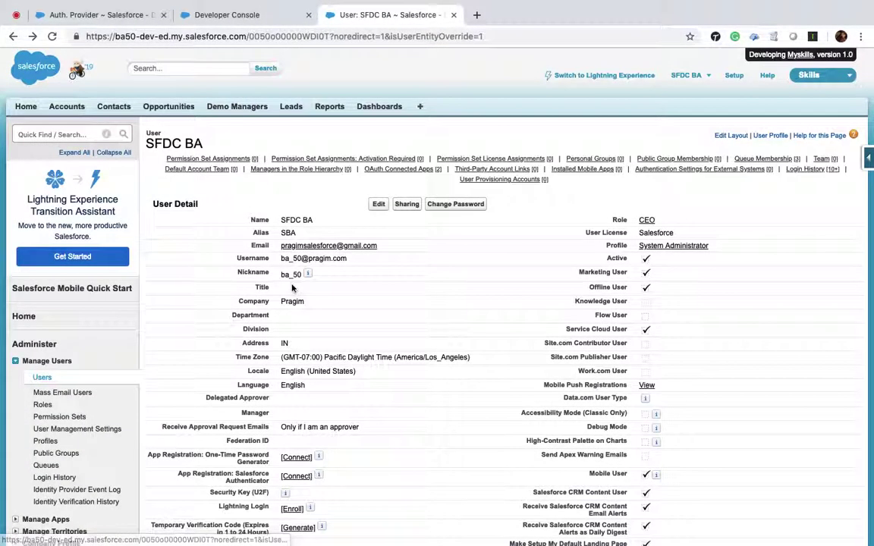
Select the admin user's record ID in the page URL.
left_click_drag(350, 260, 281, 259)
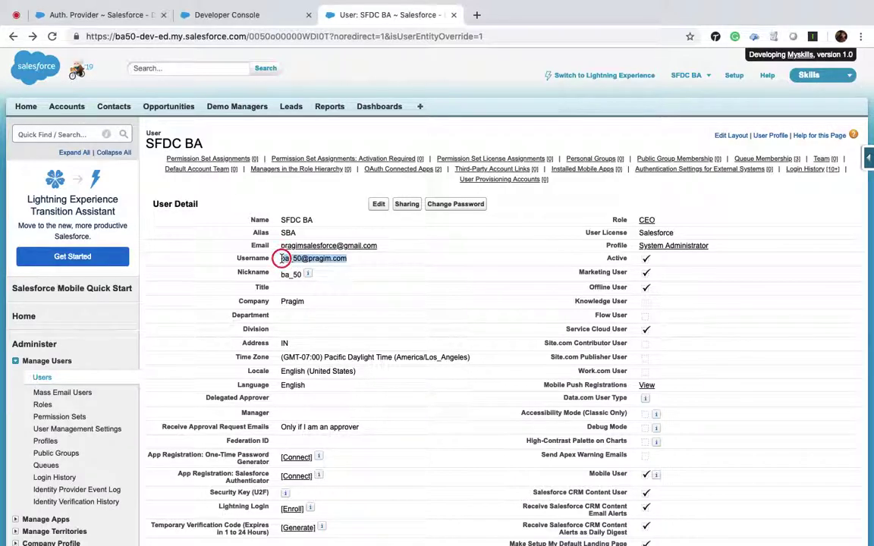
double_click(279, 36)
left_click(258, 15)
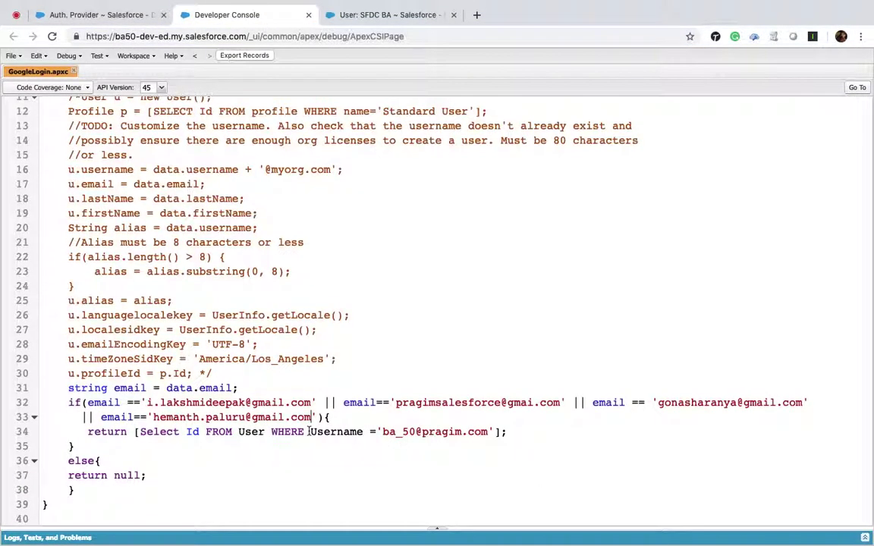
Replace the Username condition on line 34 with id= plus the admin's record ID, and save.
left_click_drag(310, 431, 493, 430)
type("id")
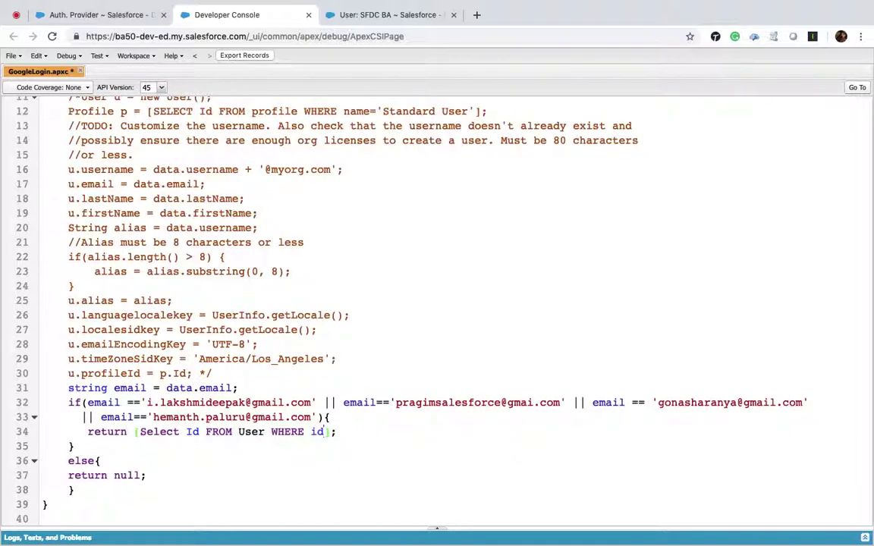
key("super+v")
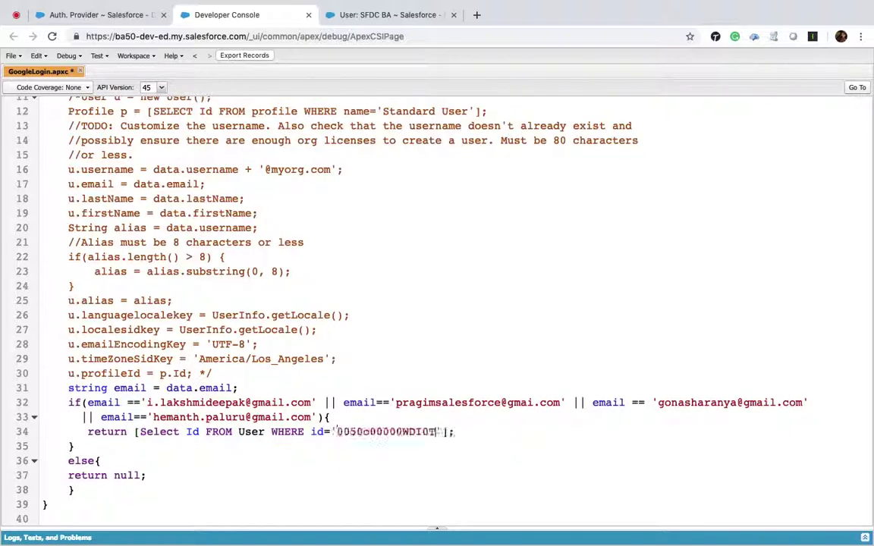
key("super+s")
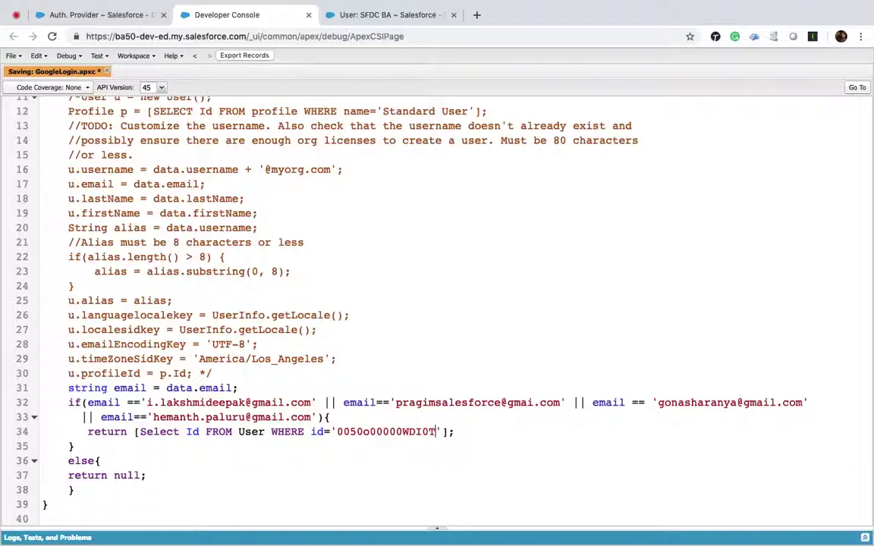
left_click(439, 531)
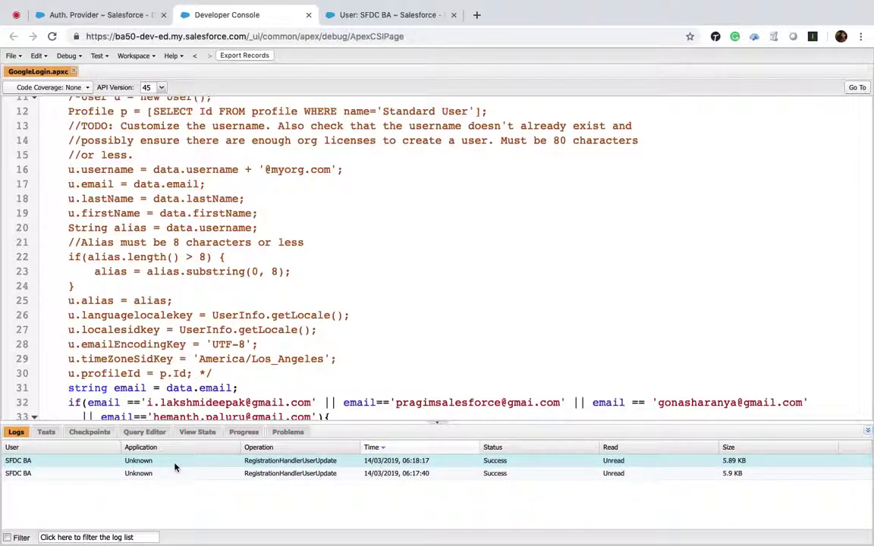
Open the newest RegistrationHandlerUserUpdate log and scroll to the data and email variables.
double_click(174, 464)
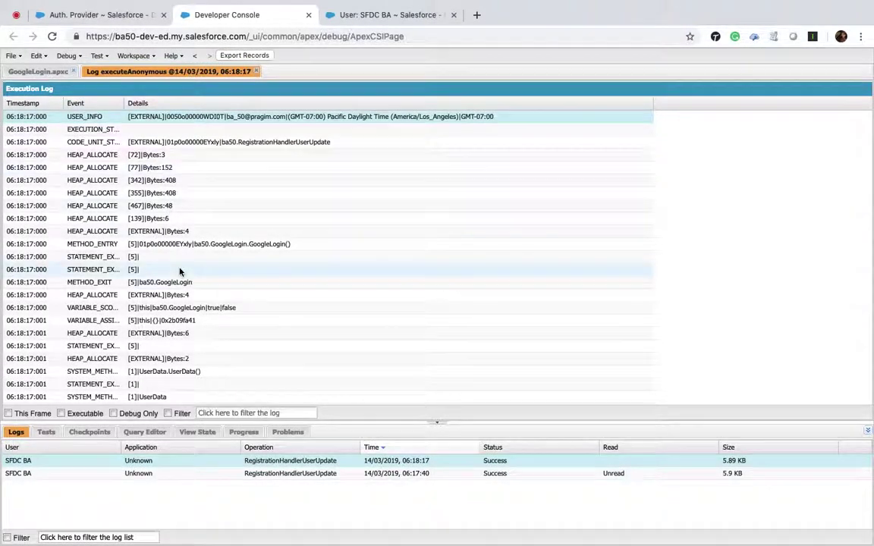
scroll(181, 258, "down", 15)
scroll(182, 244, "down", 2)
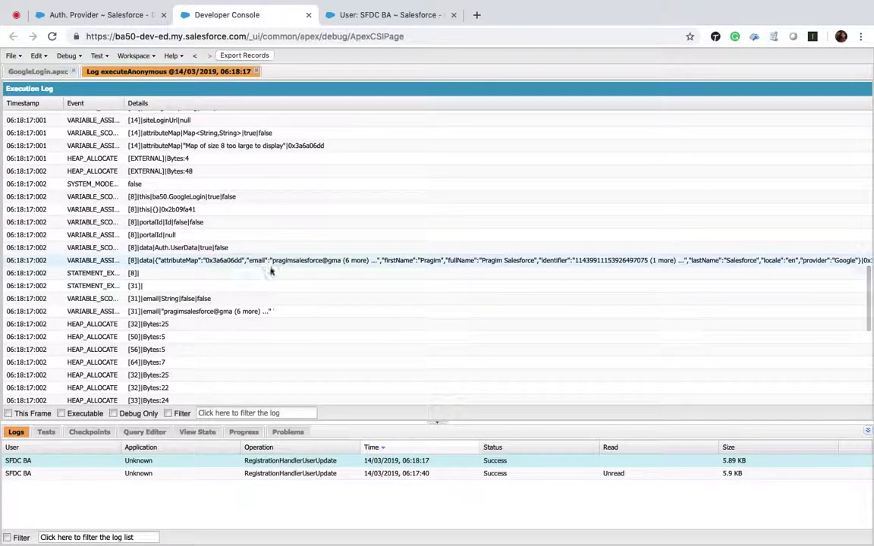
left_click(37, 72)
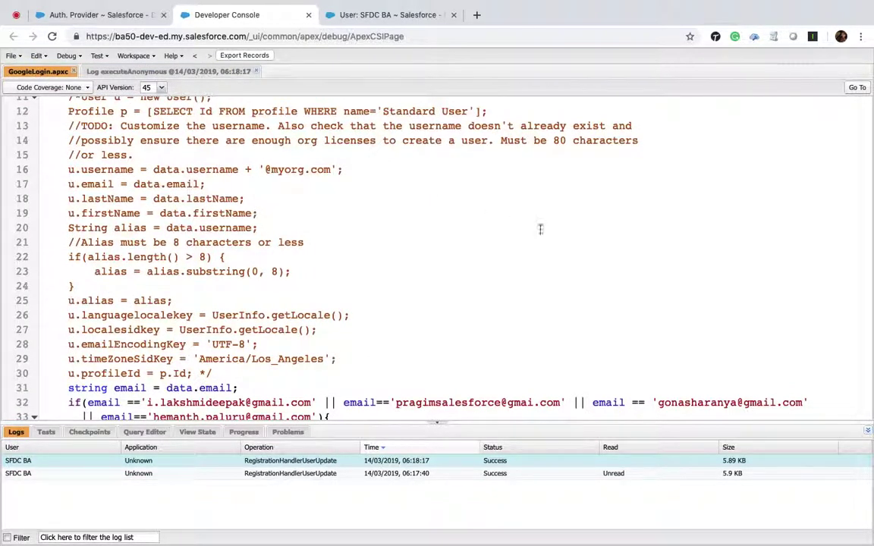
Fix the 'gmai' typo to gmail.com on line 32 and save the GoogleLogin class.
left_click(533, 402)
type("l")
left_click(437, 425)
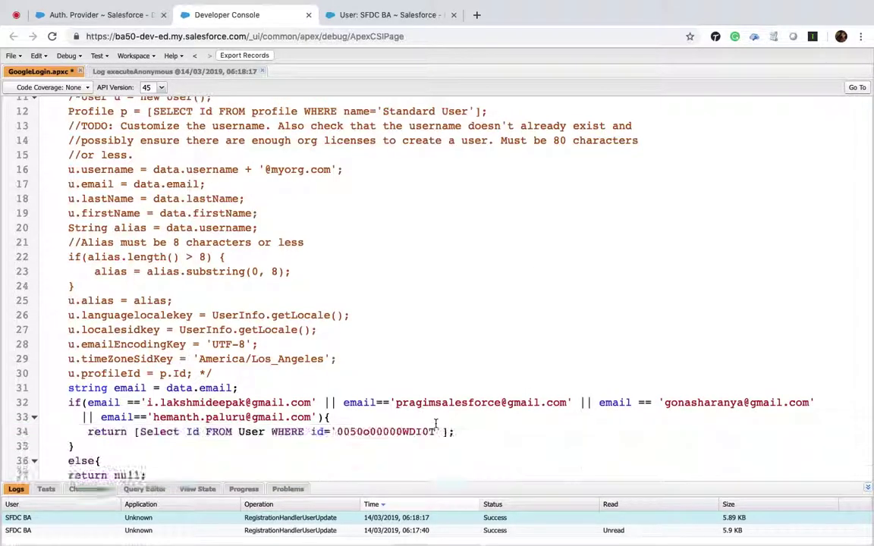
key("super+s")
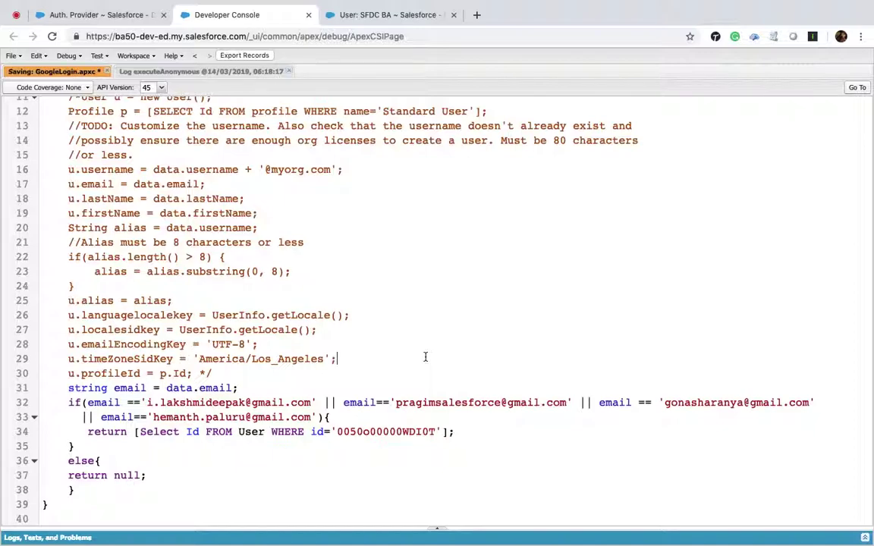
key("ctrl+Right")
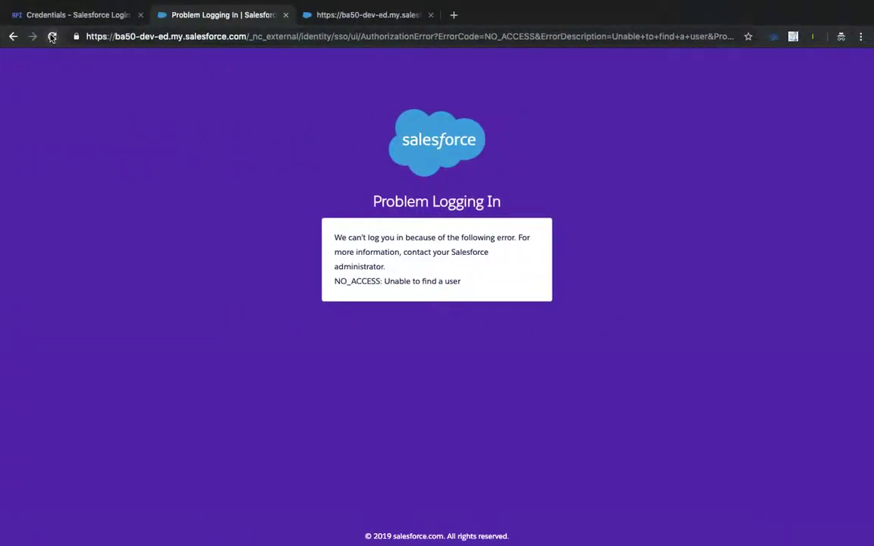
Trim the error URL to the org domain and retry Login with Google.
left_click(147, 33)
left_click(248, 36)
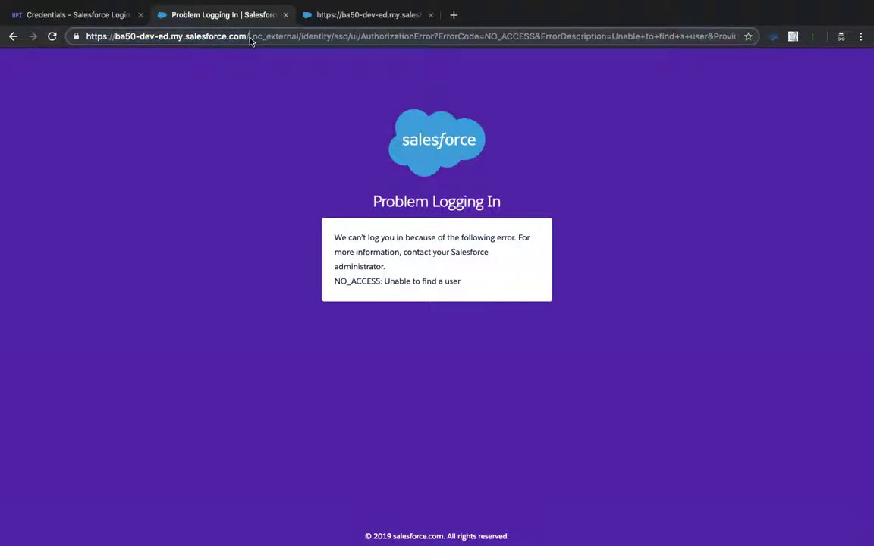
key("shift+End")
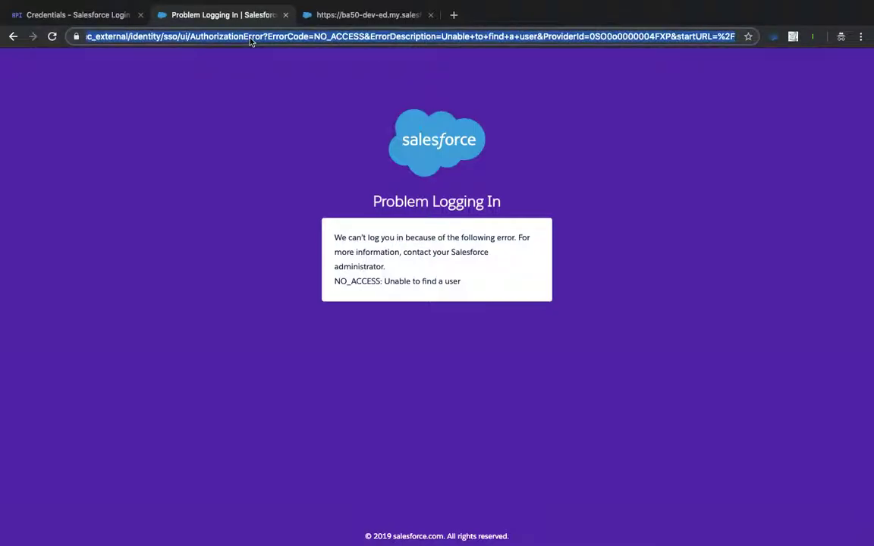
key("Delete")
key("Return")
left_click(220, 235)
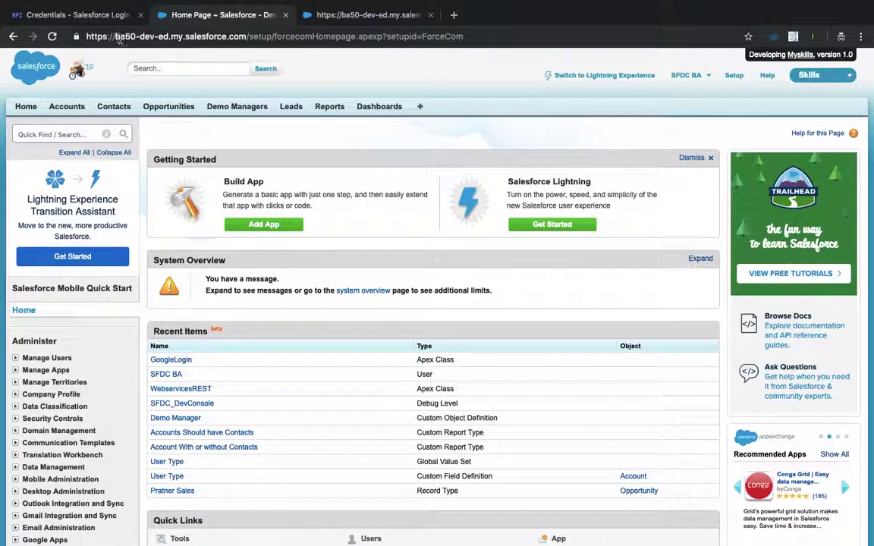
Copy the ba50-dev-ed org web address from the address bar.
left_click_drag(246, 36, 65, 36)
key("ctrl+c")
key("ctrl+Left")
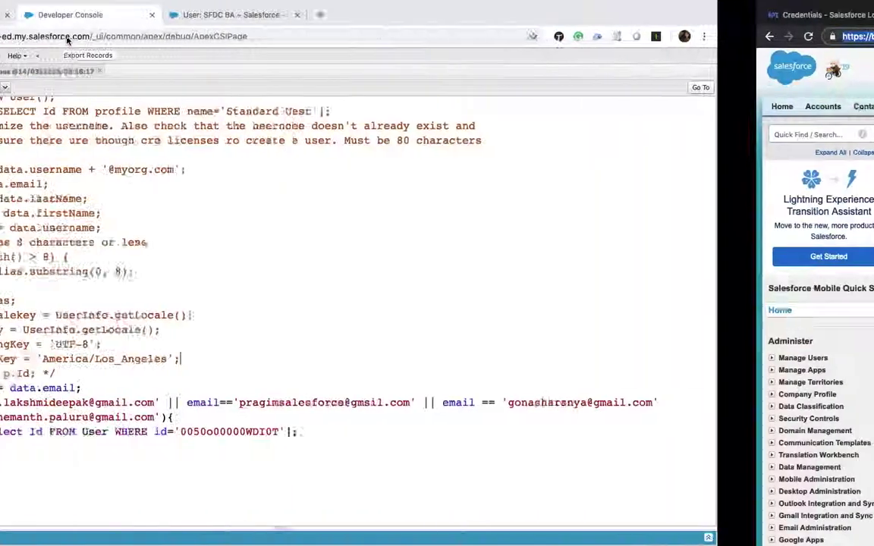
left_click(22, 15)
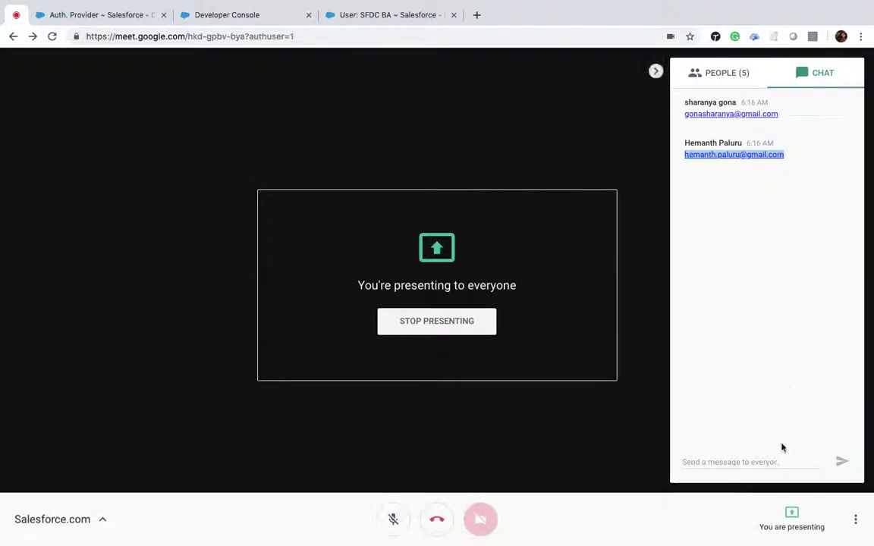
left_click(766, 462)
key("ctrl+v")
key("Return")
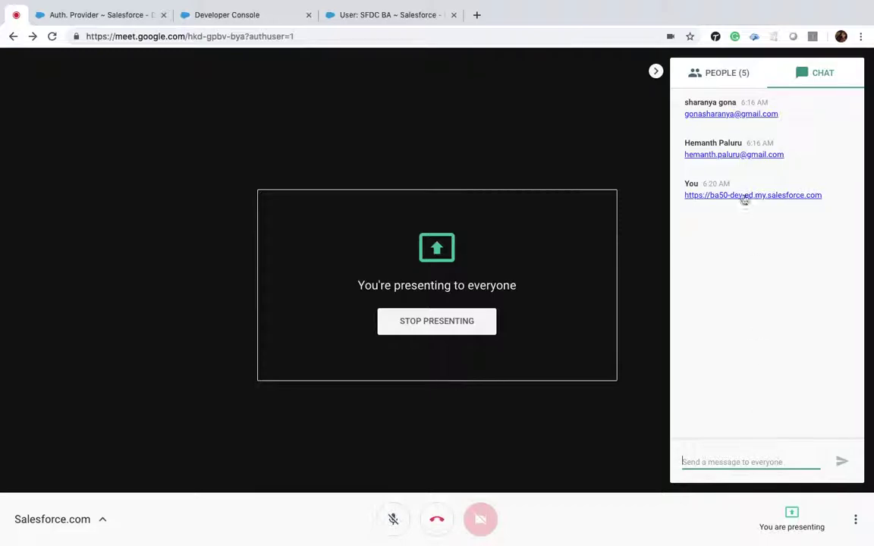
left_click(709, 75)
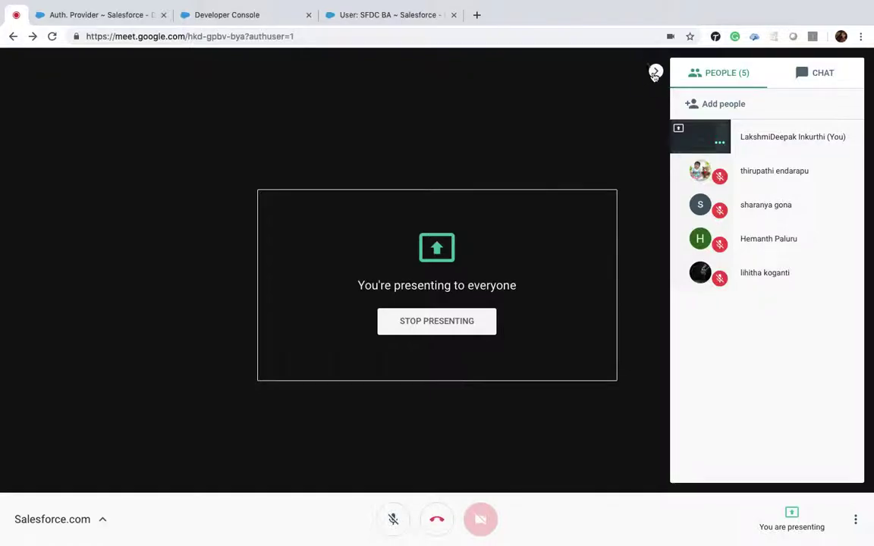
left_click(654, 72)
Scroll through GoogleLogin.apxc, then check the Login with Google provider's registration handler.
left_click(225, 14)
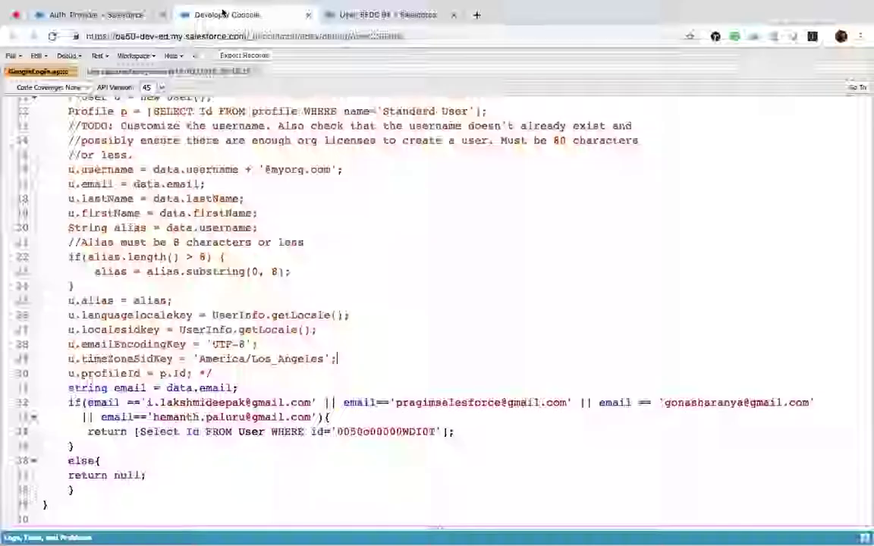
scroll(257, 135, "down", 6)
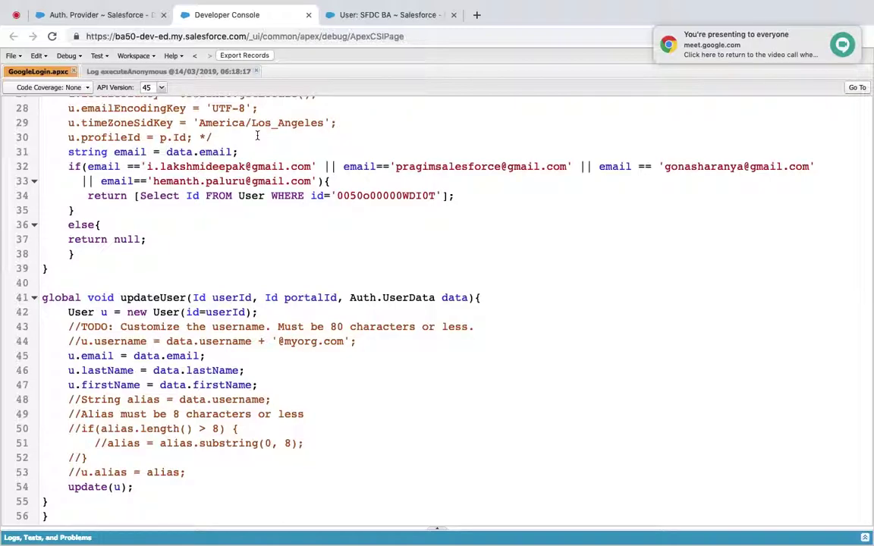
scroll(282, 263, "up", 8)
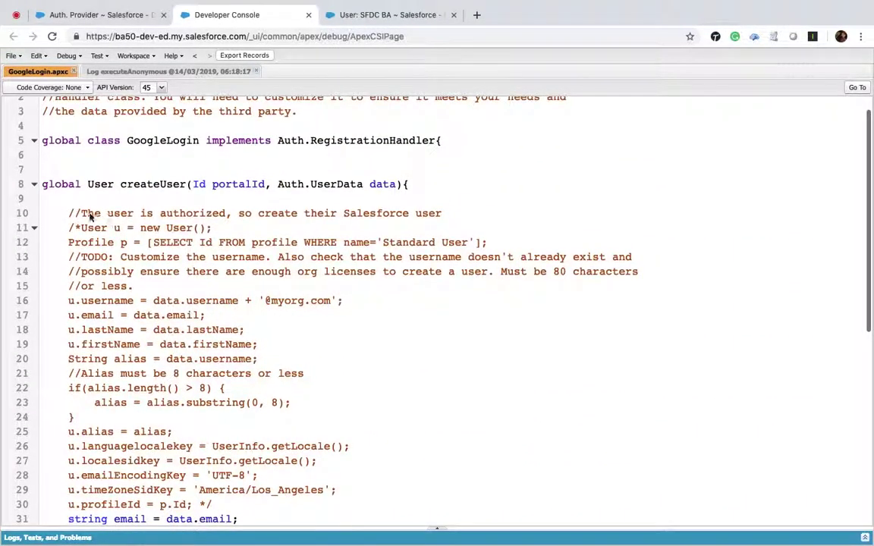
left_click(113, 16)
scroll(356, 300, "down", 2)
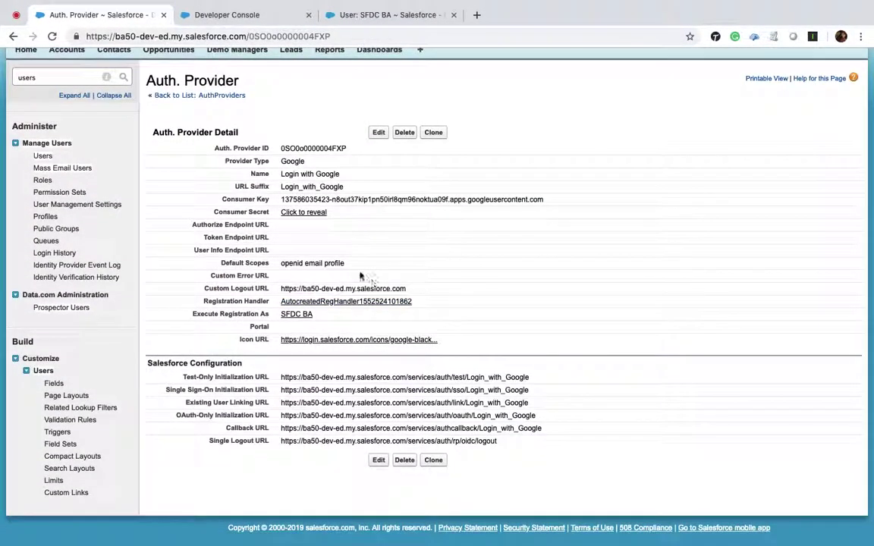
Reload the Login with Google Auth. Provider page to show the updated handler.
left_click(52, 37)
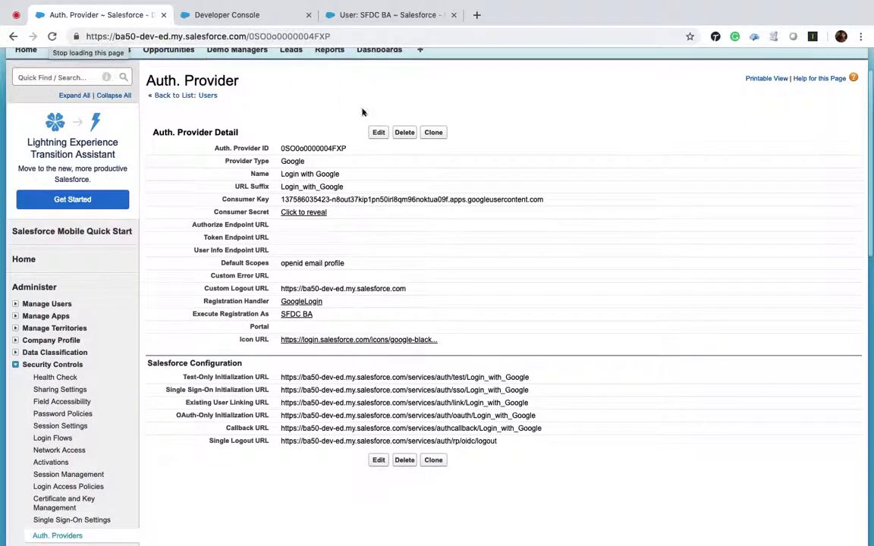
key("ctrl+Right")
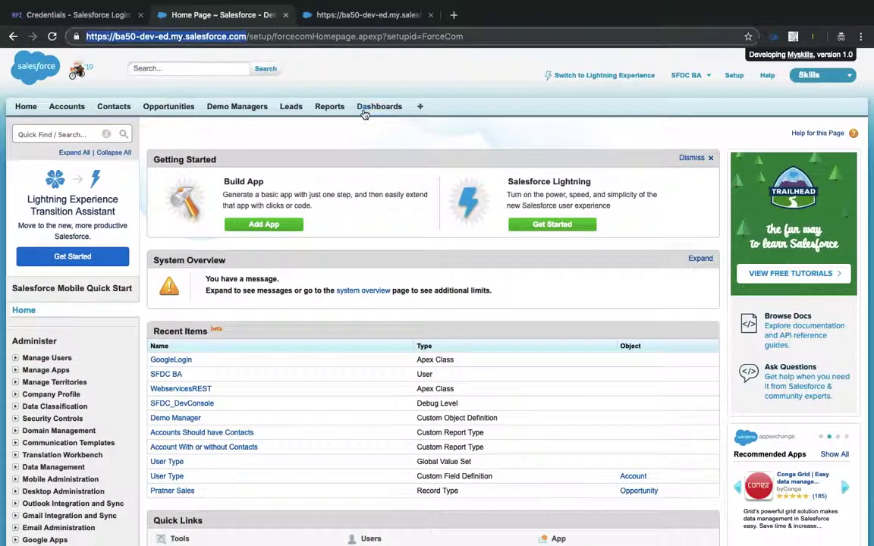
key("ctrl+Left")
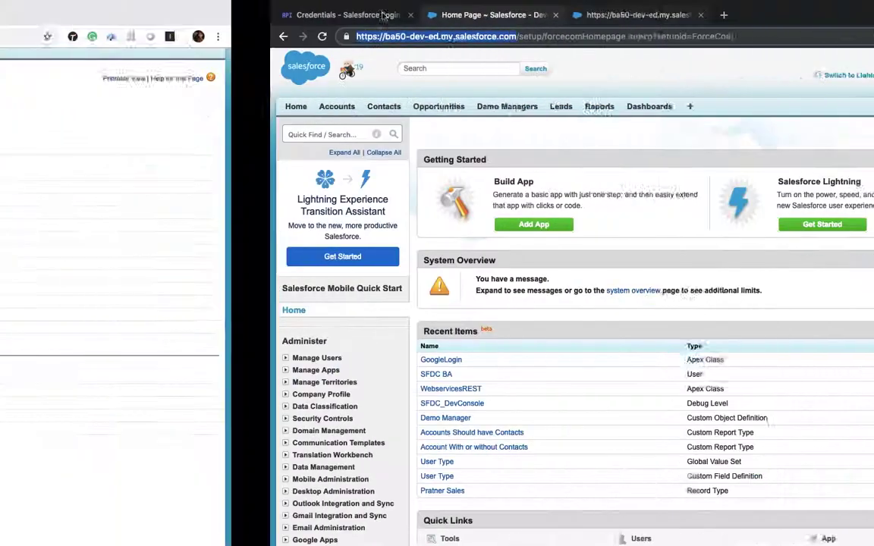
Search Quick Find for 'communi' to reach the Communities setup page.
scroll(266, 260, "up", 3)
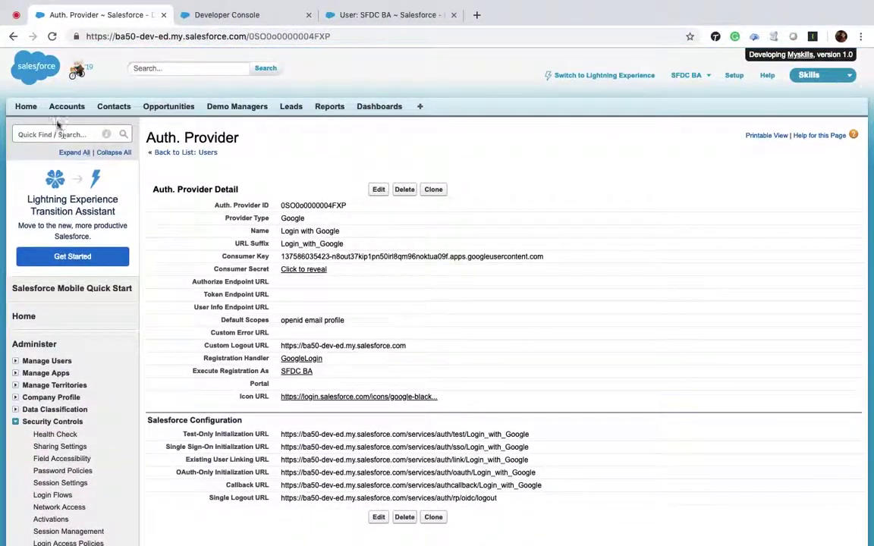
left_click(62, 133)
type("communi")
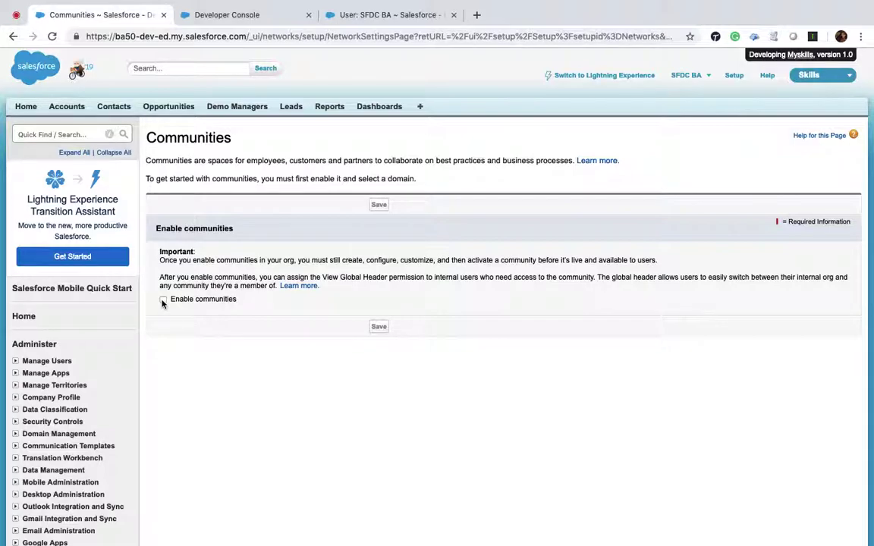
Filter setup by 'flows' and open Flows under Workflow & Approvals.
left_click(40, 129)
type("flows")
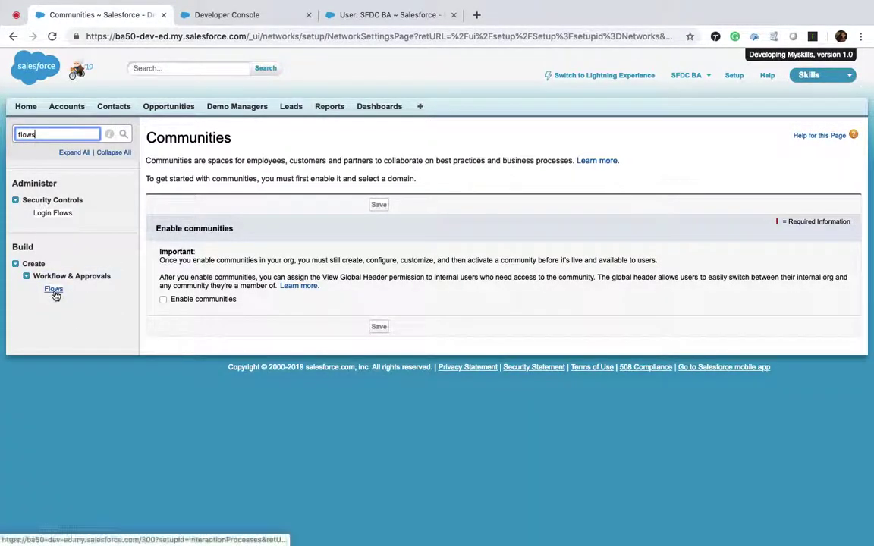
left_click(53, 288)
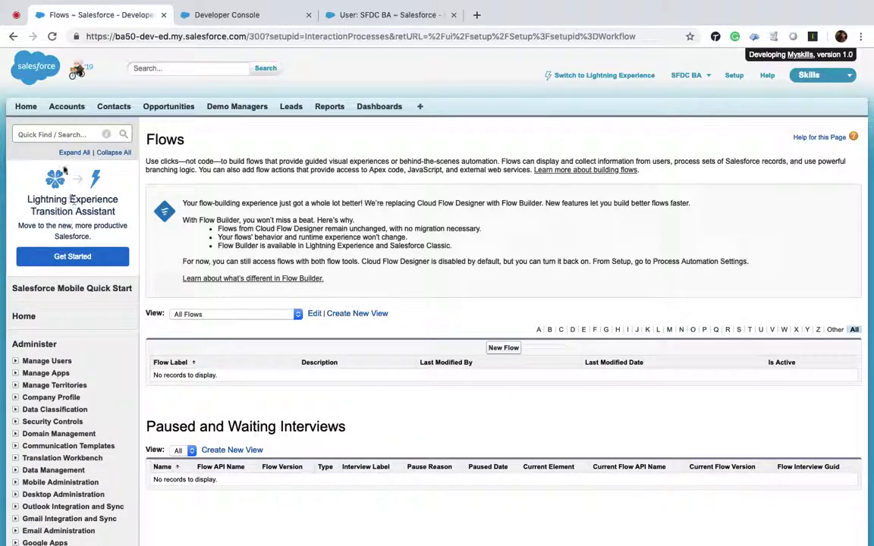
Review the empty Flows page, then return to the admin user's detail tab.
left_click(62, 134)
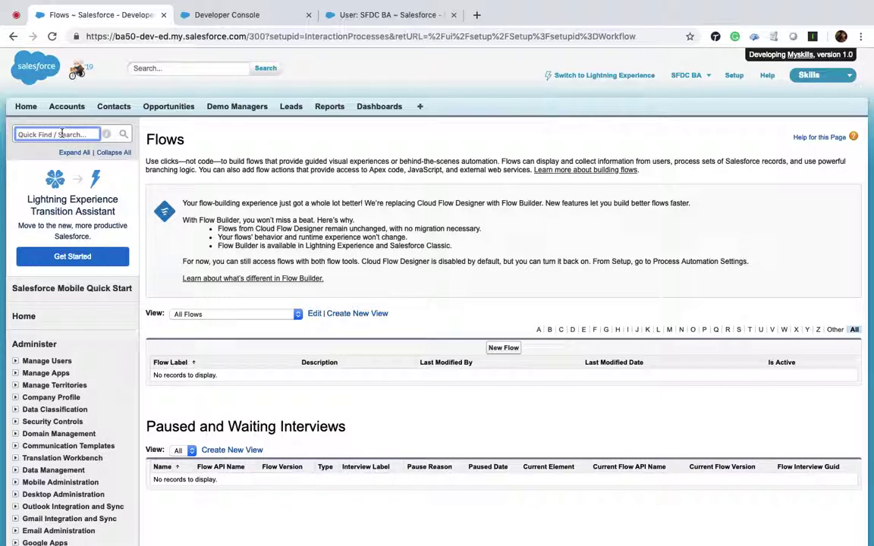
left_click(164, 139)
left_click_drag(163, 138, 183, 139)
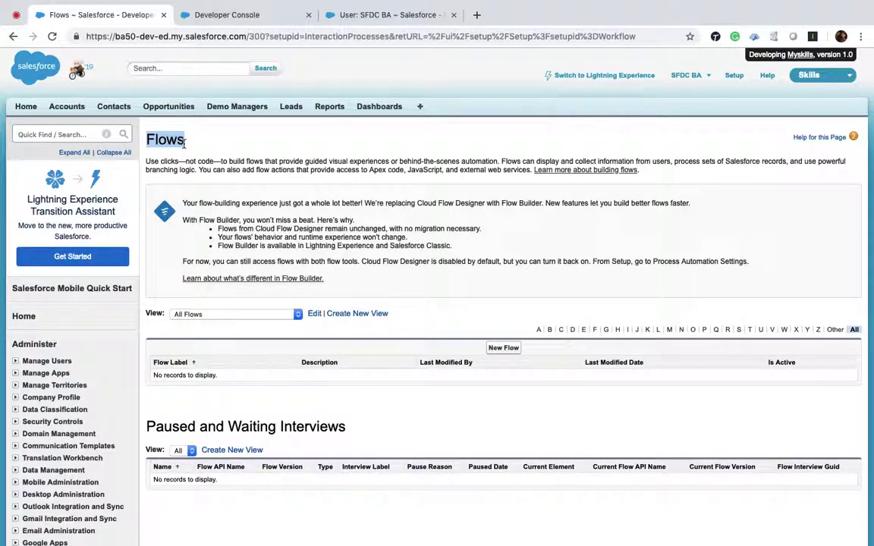
scroll(183, 142, "down", 15)
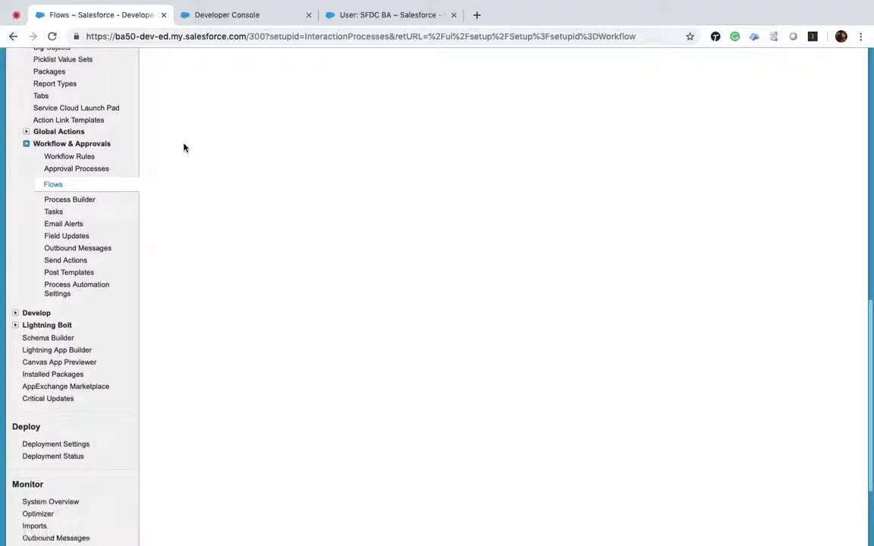
scroll(183, 148, "up", 10)
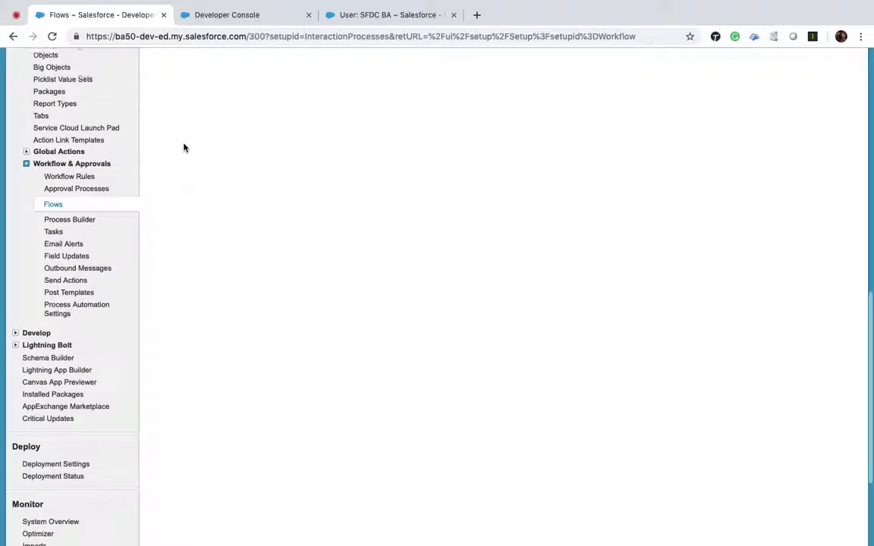
scroll(184, 148, "up", 3)
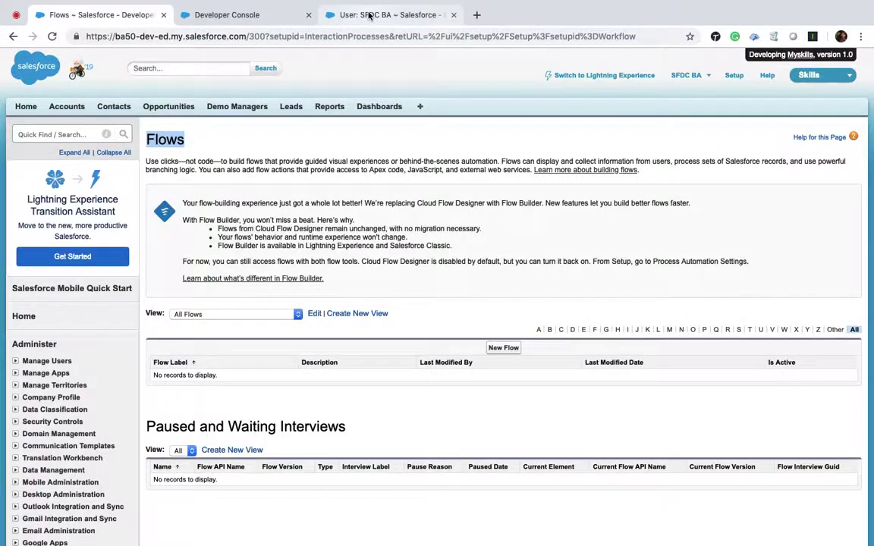
left_click(336, 17)
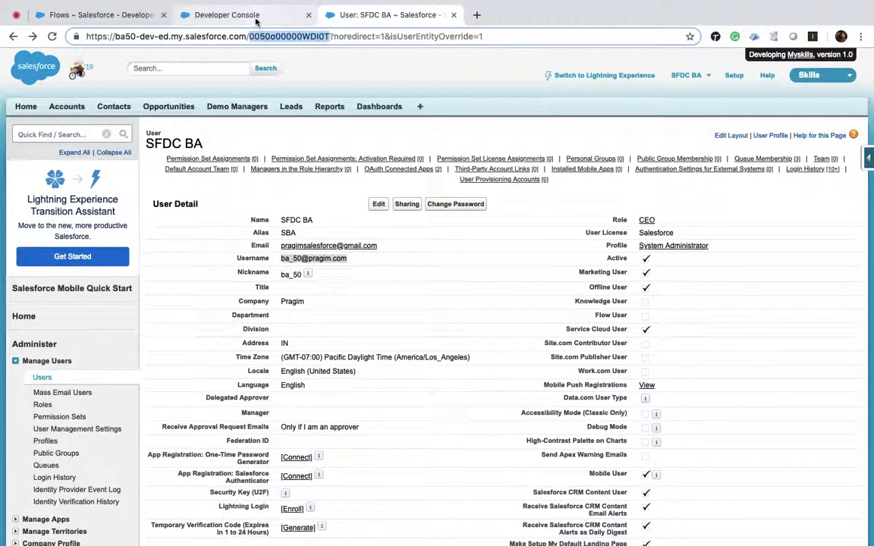
Glance back at the GoogleLogin code, then filter setup by 'auth'.
left_click(230, 16)
left_click(402, 18)
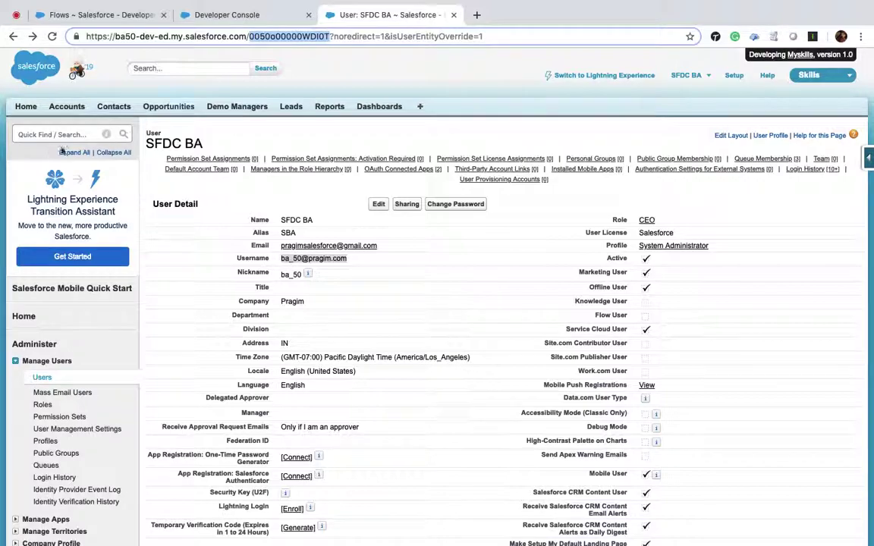
left_click(45, 134)
type("goo")
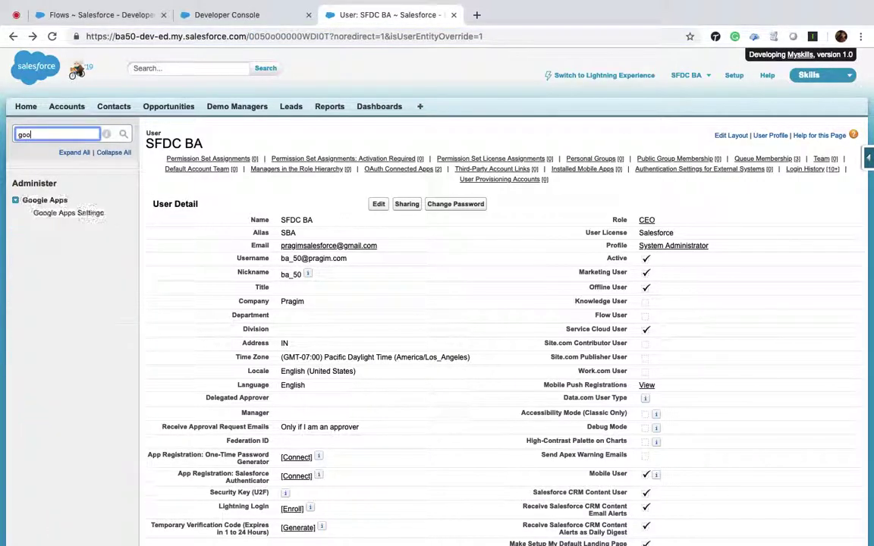
key("BackSpace")
key("BackSpace")
key("BackSpace")
type("auth")
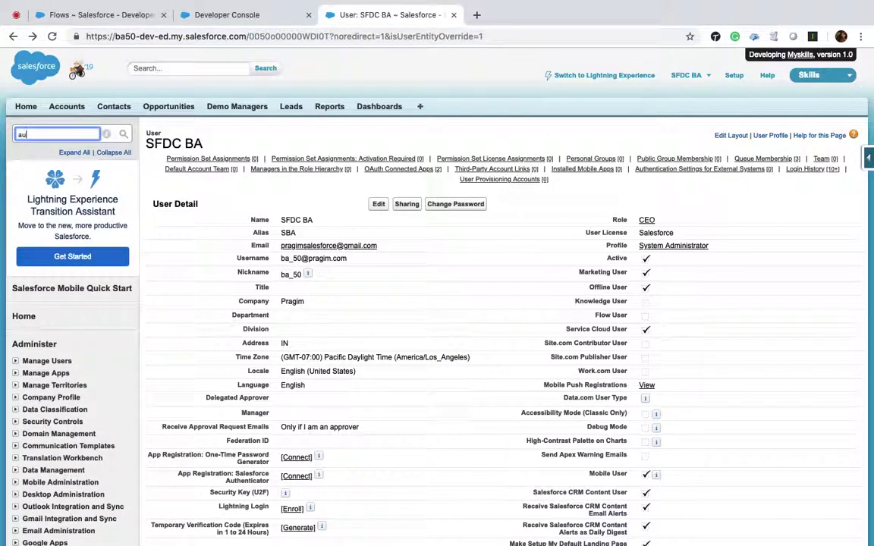
Open Auth. Providers, start a new provider, and expand the Provider Type list.
left_click(65, 214)
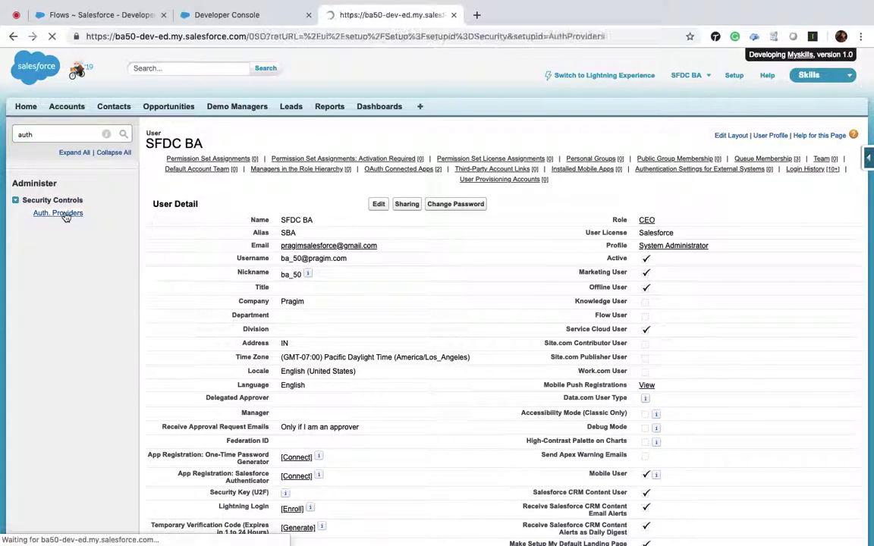
left_click(506, 182)
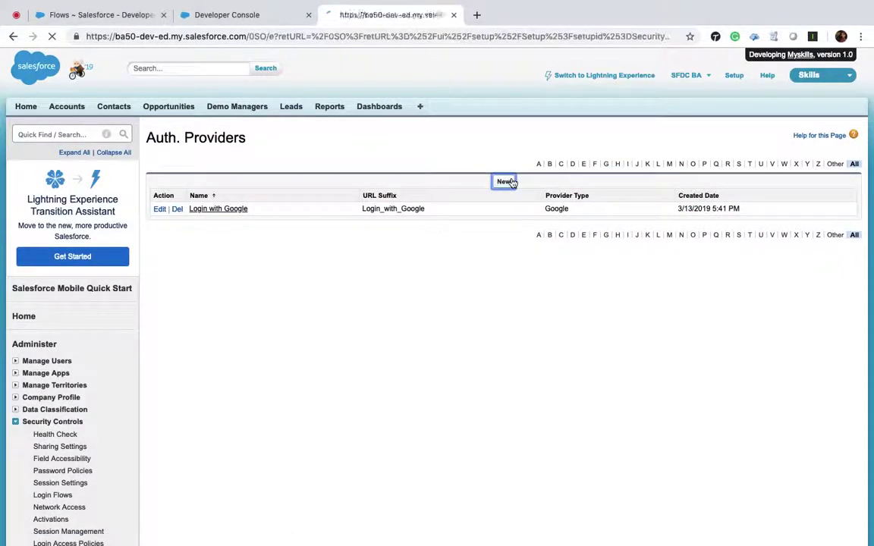
left_click(383, 191)
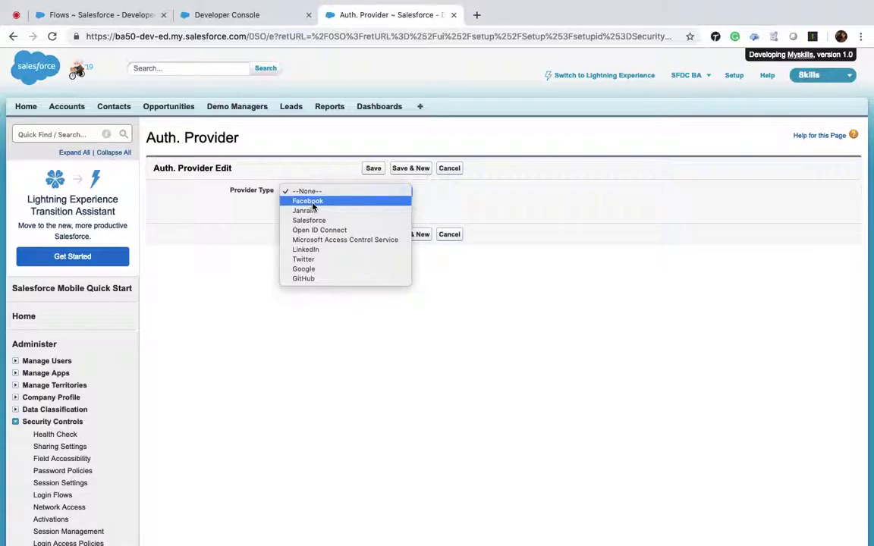
Search the web for 'linked in API' login in a new tab, then close the results tab.
left_click(478, 16)
left_click(477, 16)
type("l")
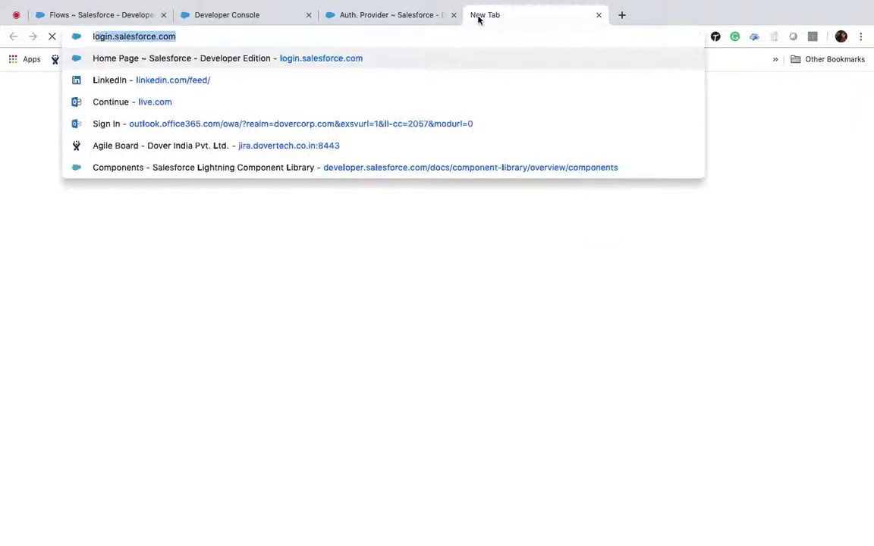
type("inked in")
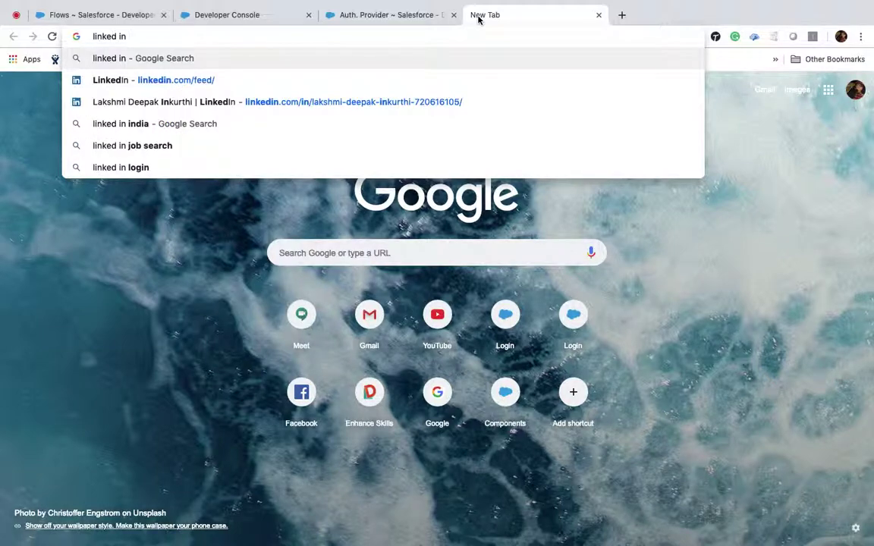
type(" API")
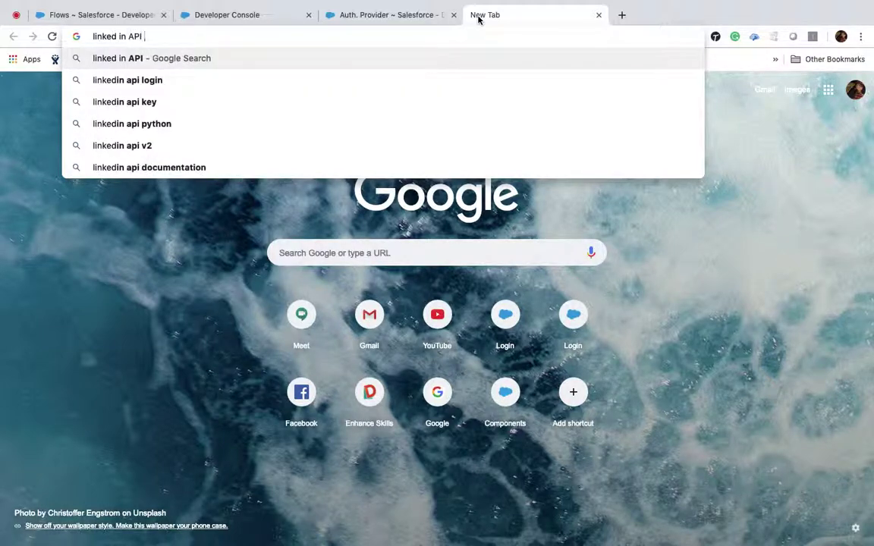
left_click(239, 78)
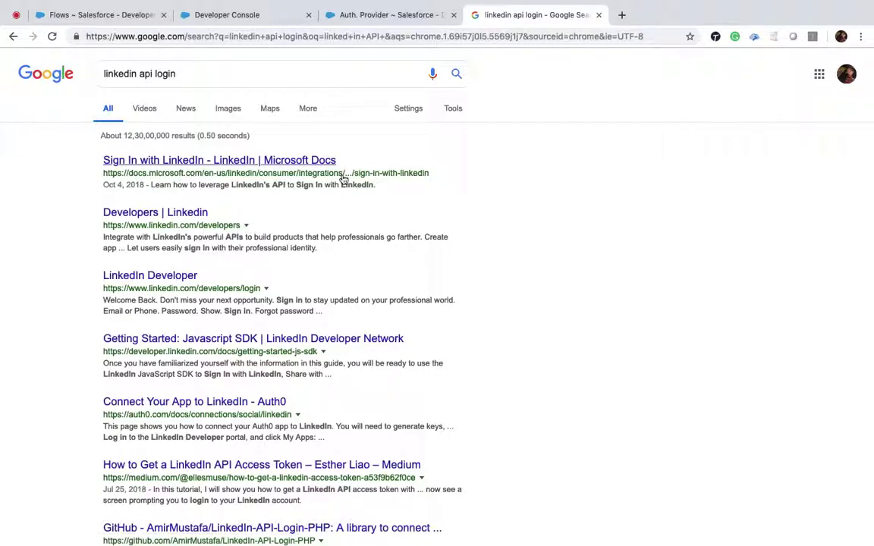
left_click(599, 16)
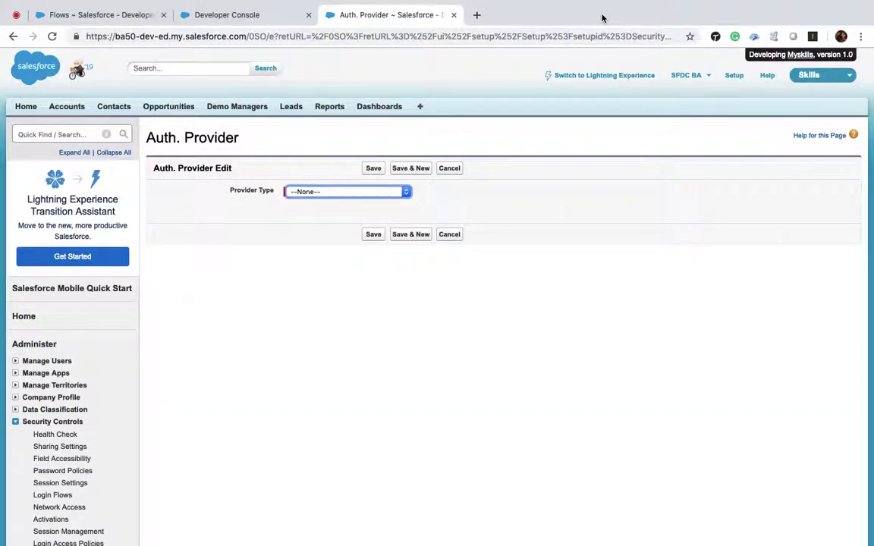
Close the Auth. Provider page and the GoogleLogin.apxc and log tabs in Developer Console.
left_click(216, 15)
left_click(454, 14)
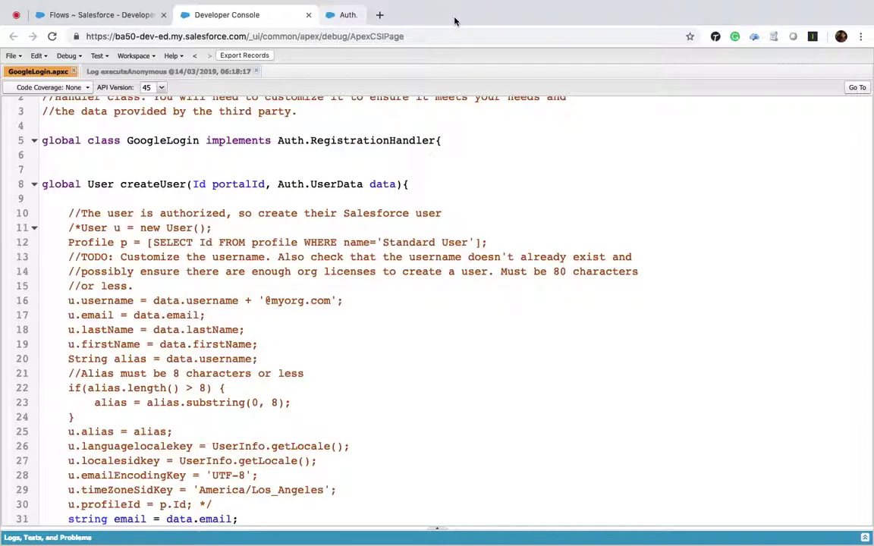
left_click(75, 71)
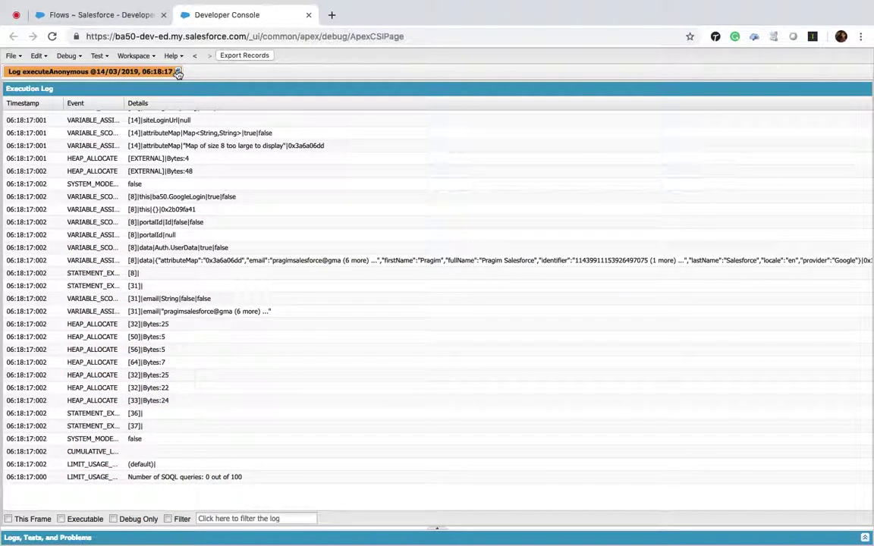
left_click(177, 72)
Go to the Accounts home page and dismiss the Lightning Experience prompt.
left_click(130, 15)
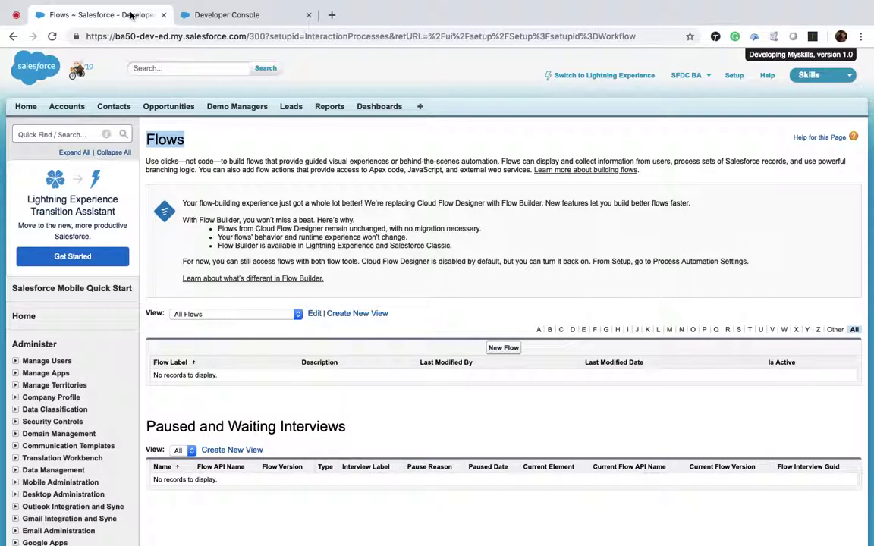
left_click(75, 108)
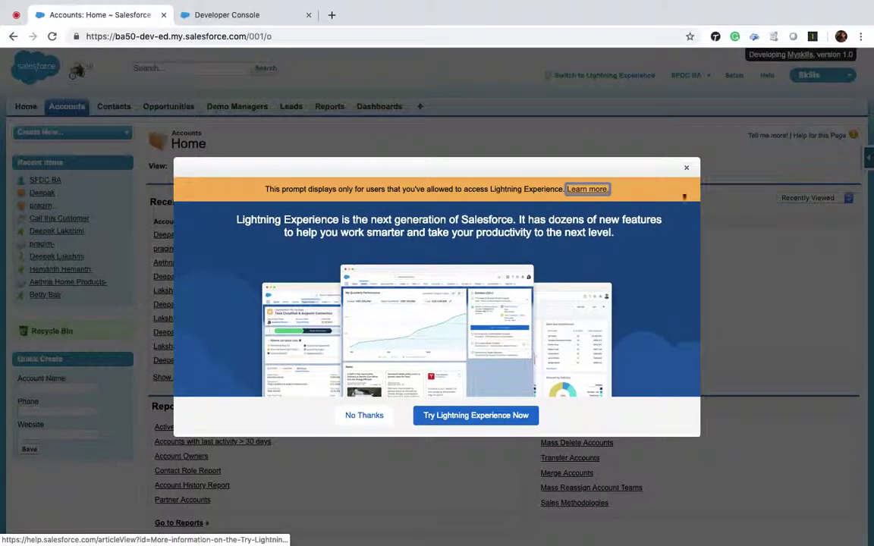
left_click(686, 168)
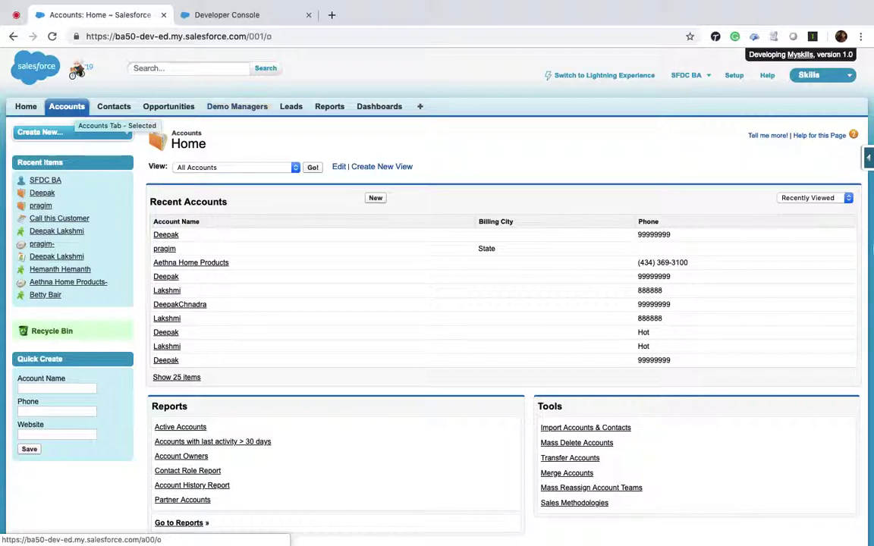
Open the Account object's standard fields list in a new tab via quick access View Fields.
left_click(865, 158)
left_click(753, 179)
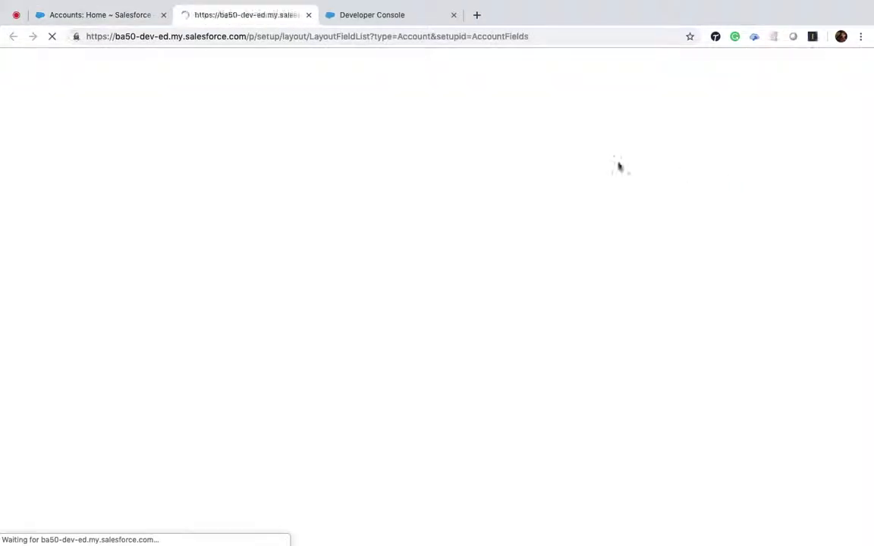
scroll(183, 149, "down", 3)
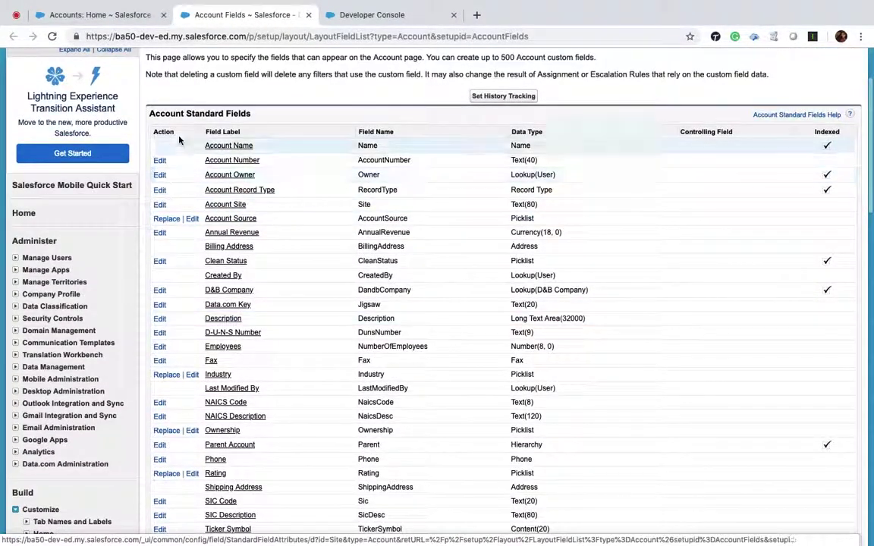
scroll(260, 199, "down", 5)
scroll(260, 201, "up", 2)
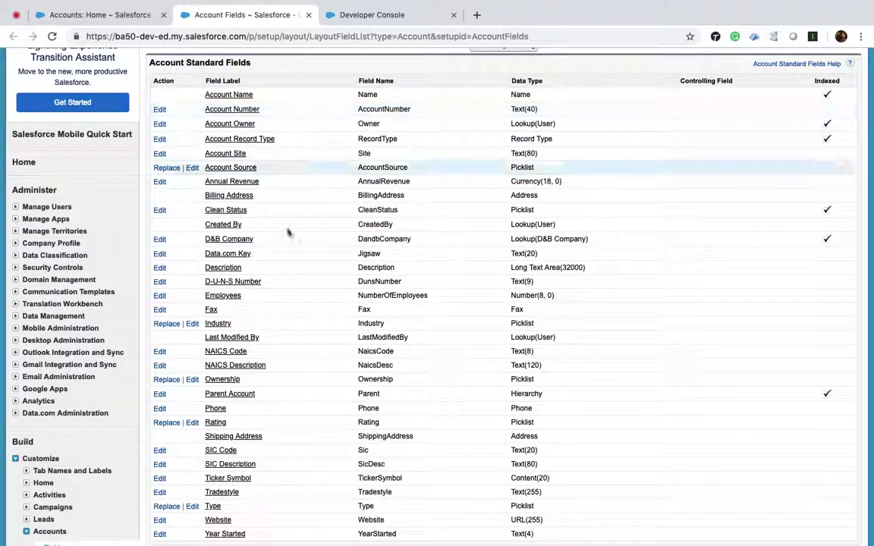
scroll(288, 358, "down", 5)
scroll(288, 358, "up", 3)
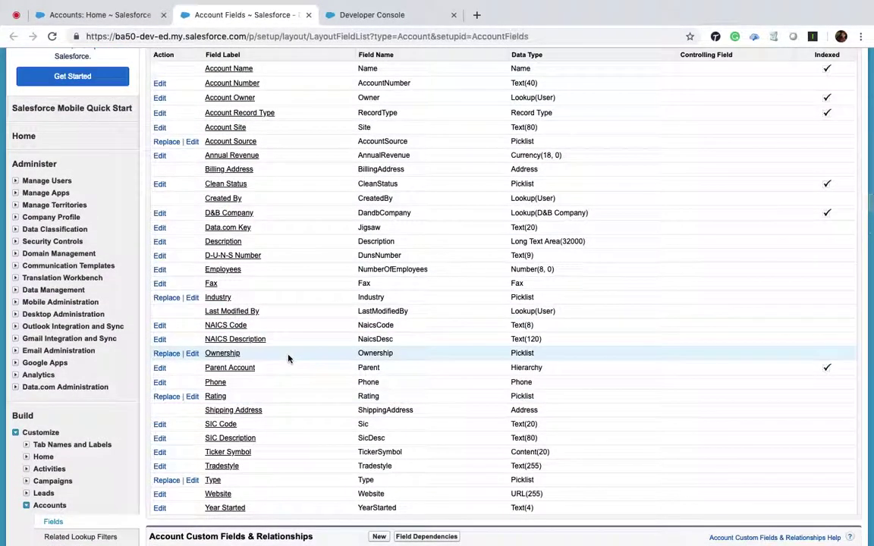
scroll(288, 358, "up", 1)
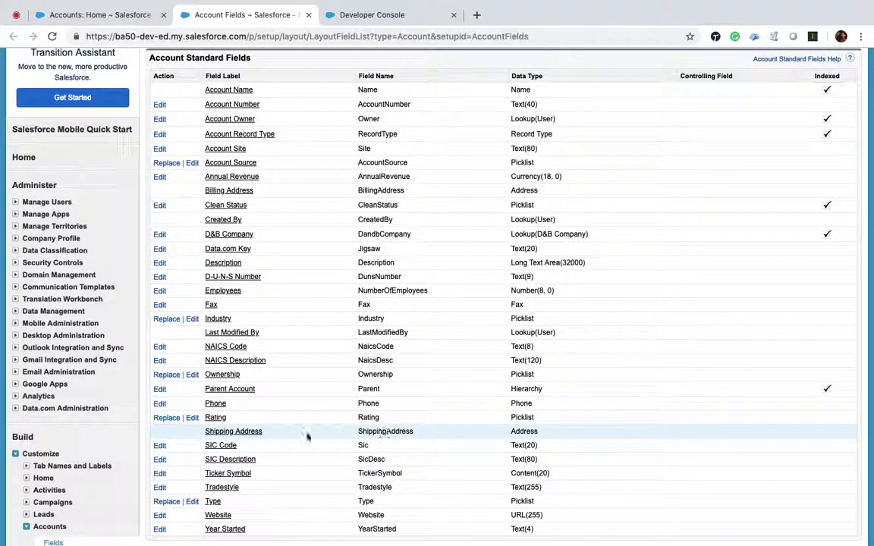
Open the first recently viewed account's detail page, start an edit and cancel it.
left_click(86, 15)
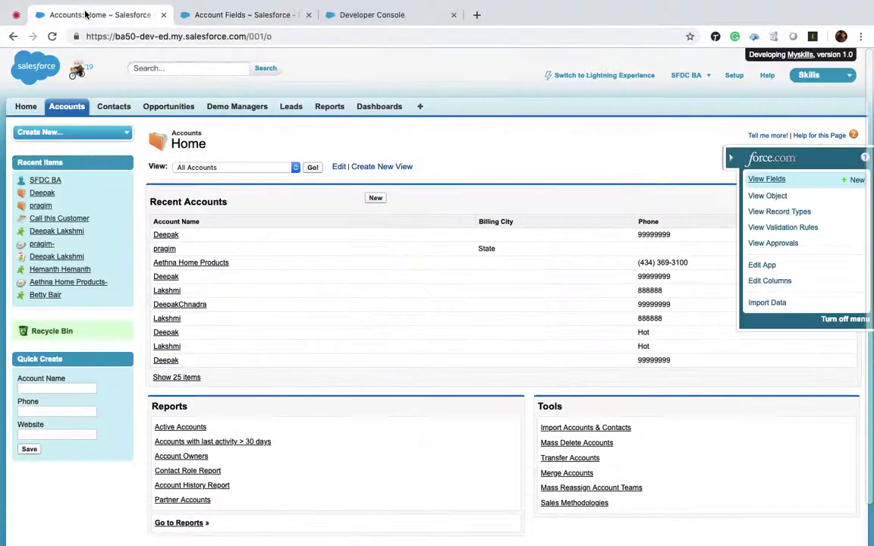
left_click(165, 235)
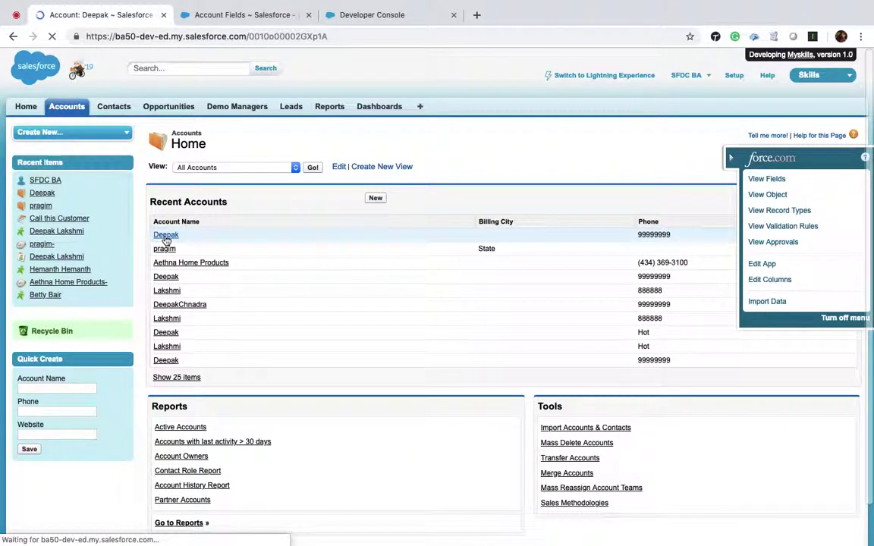
scroll(238, 324, "down", 2)
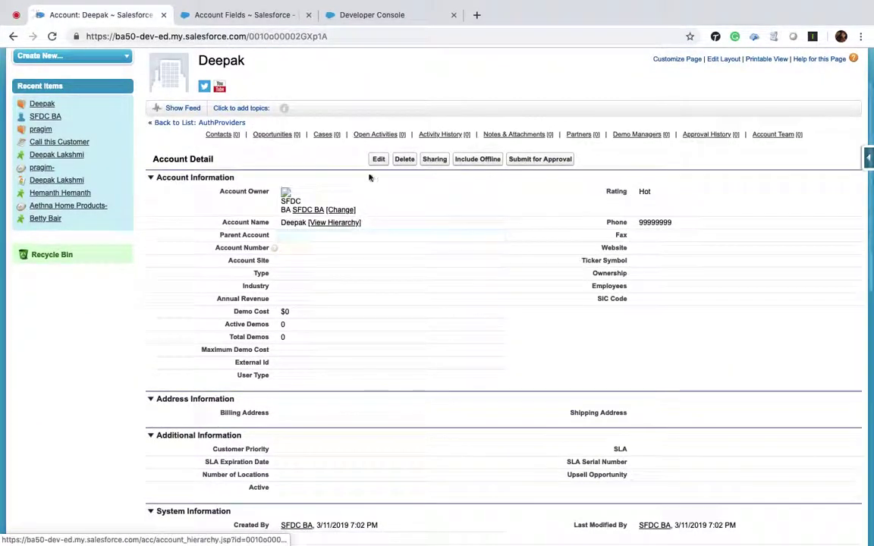
left_click(379, 158)
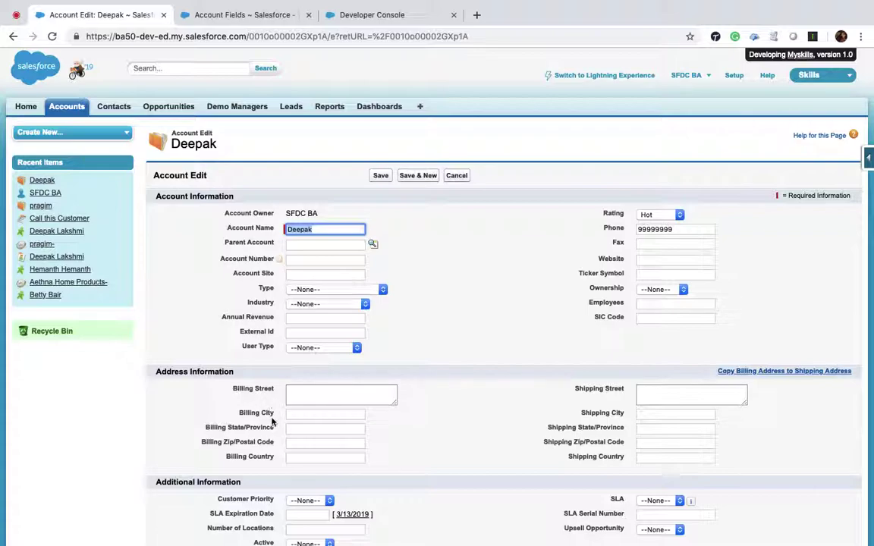
left_click(461, 181)
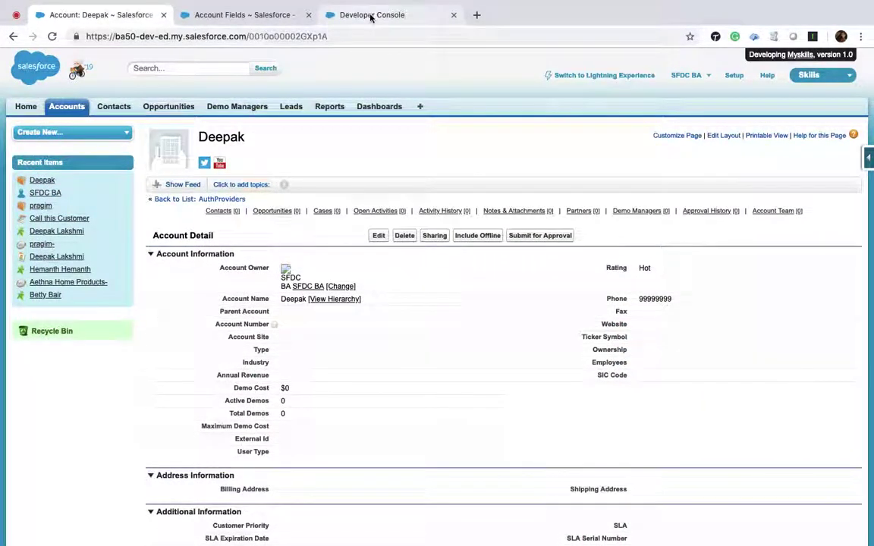
left_click(371, 14)
Search Google for 'Account SOAP API' in a new browser tab.
left_click(476, 15)
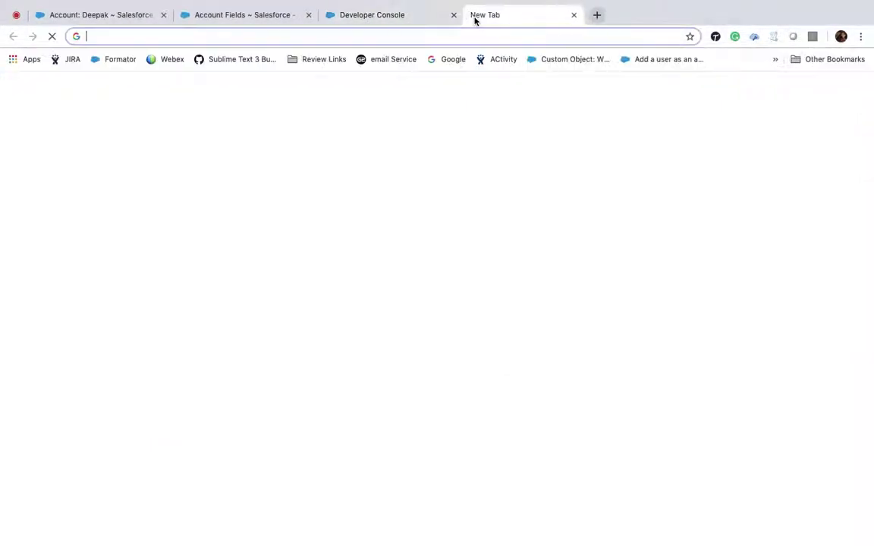
type("go")
key("Return")
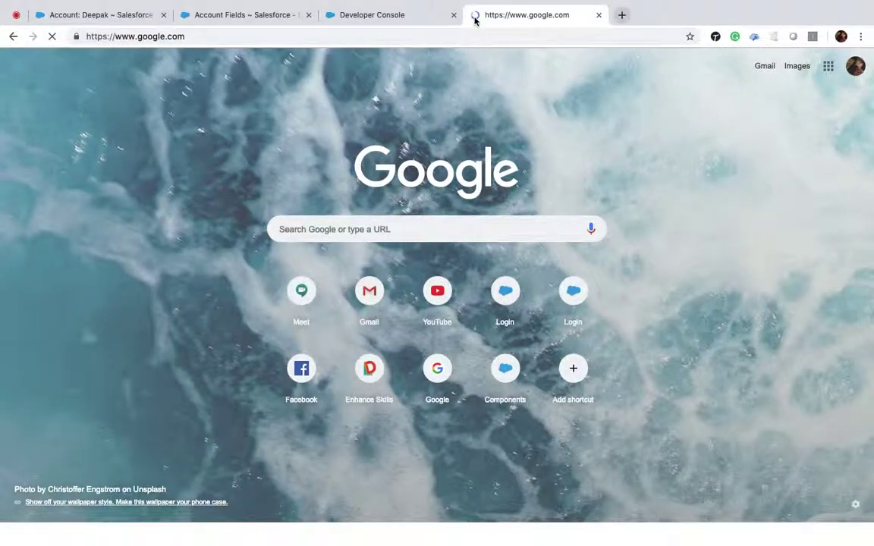
type("Accou")
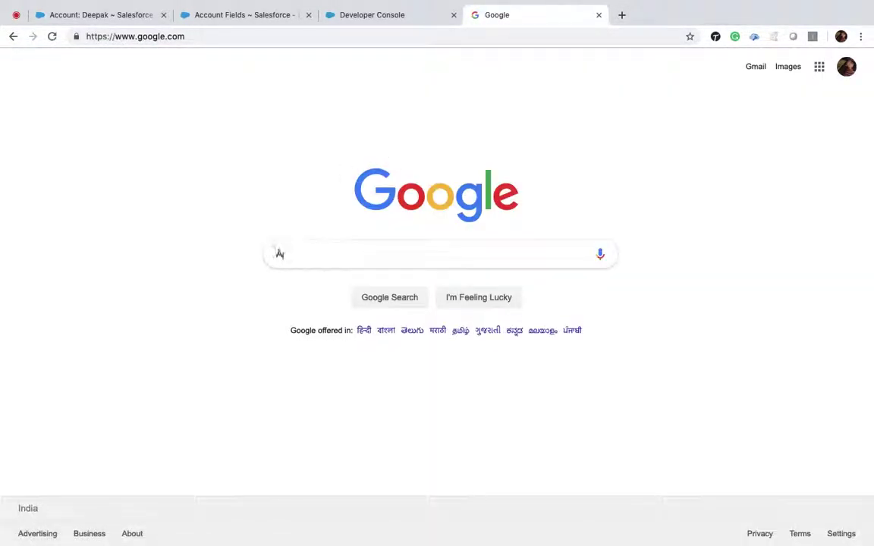
type("nt ")
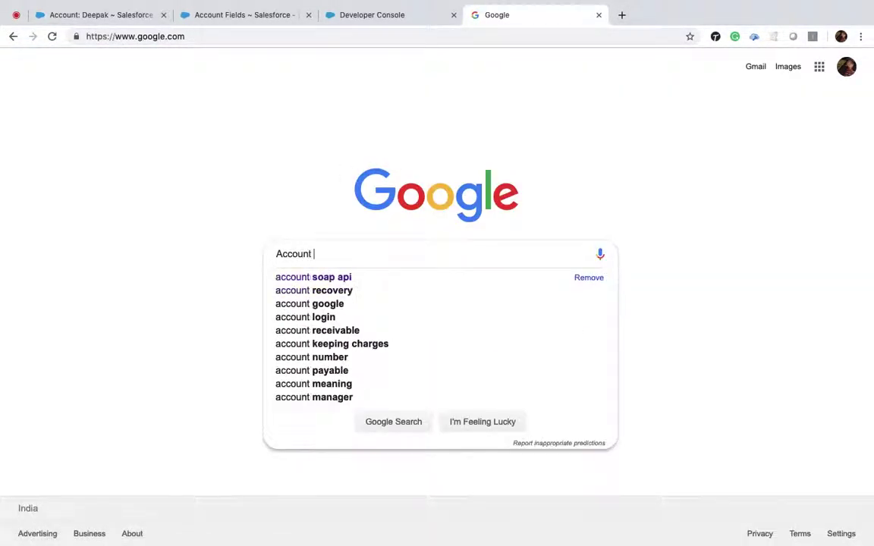
type("SOAP API")
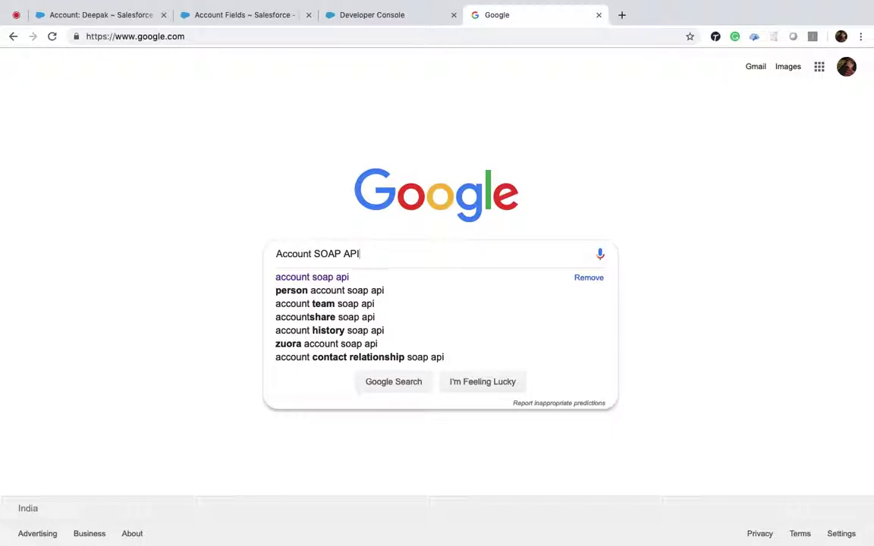
key("Return")
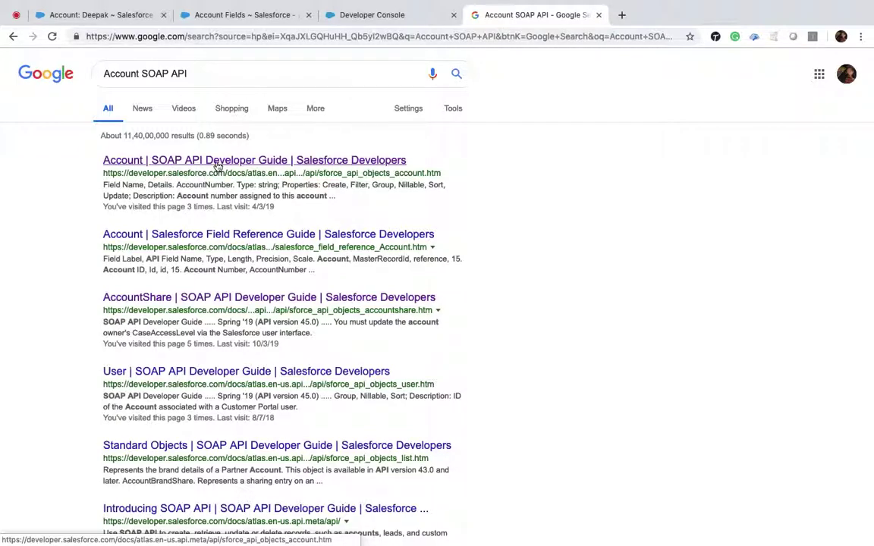
Open the Account SOAP API developer guide page and read through its billing address fields.
left_click(218, 165)
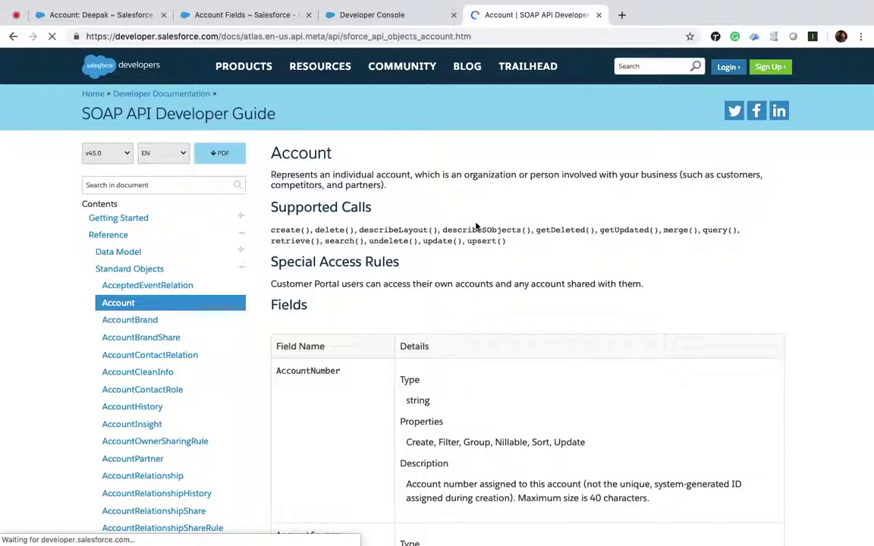
scroll(474, 226, "down", 3)
scroll(303, 254, "down", 8)
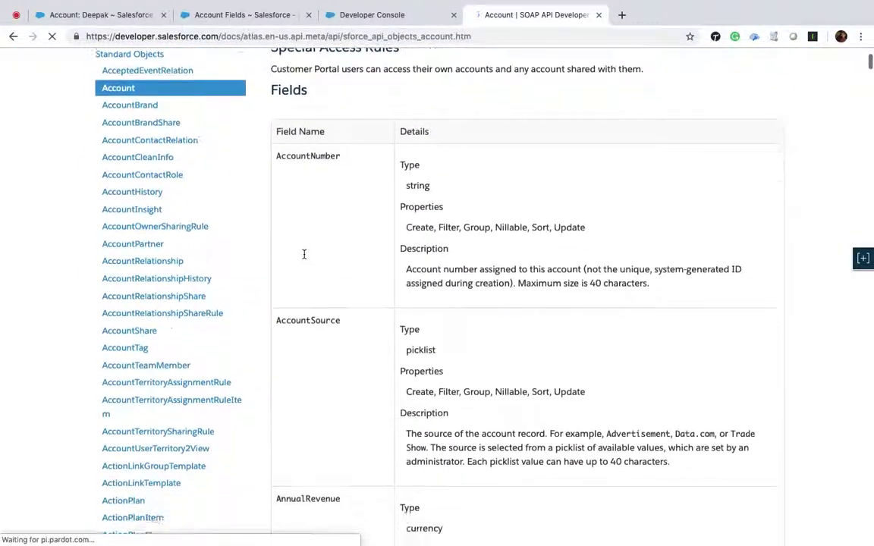
scroll(321, 286, "down", 6)
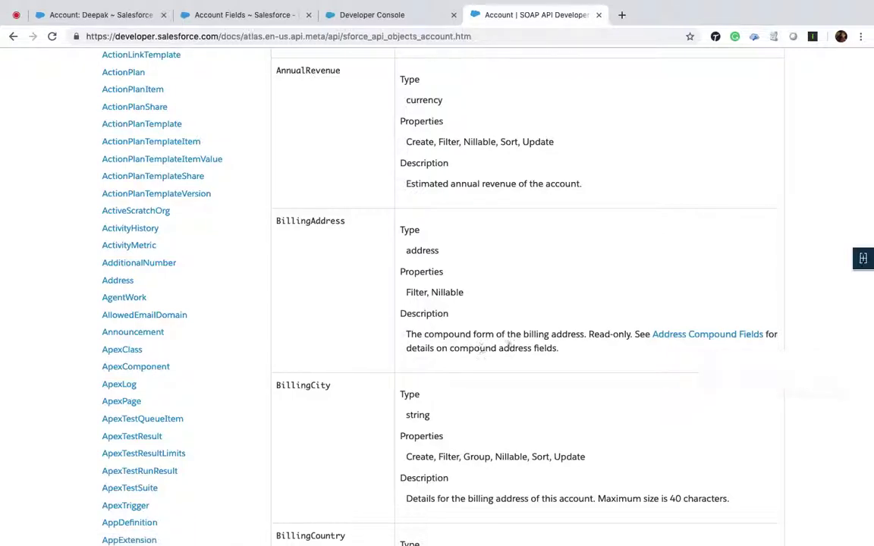
scroll(516, 334, "down", 3)
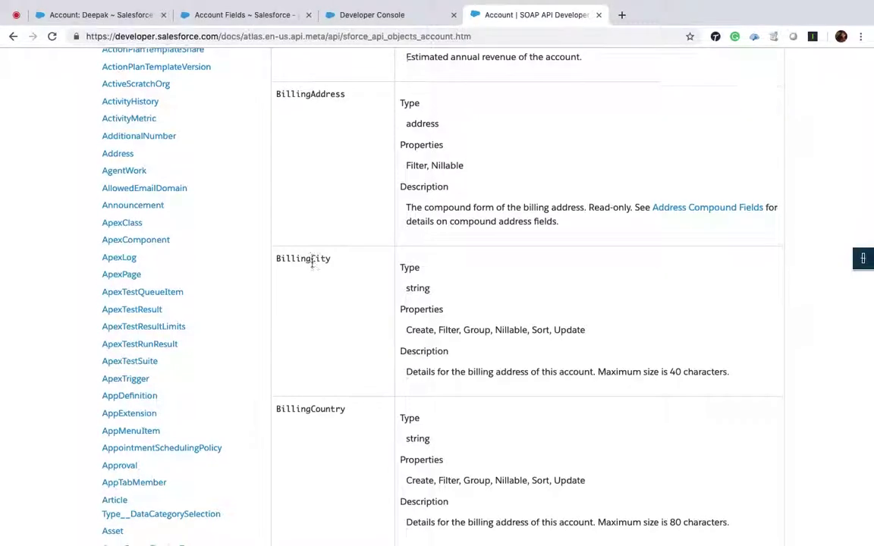
scroll(315, 296, "down", 2)
scroll(321, 346, "down", 5)
scroll(356, 328, "down", 4)
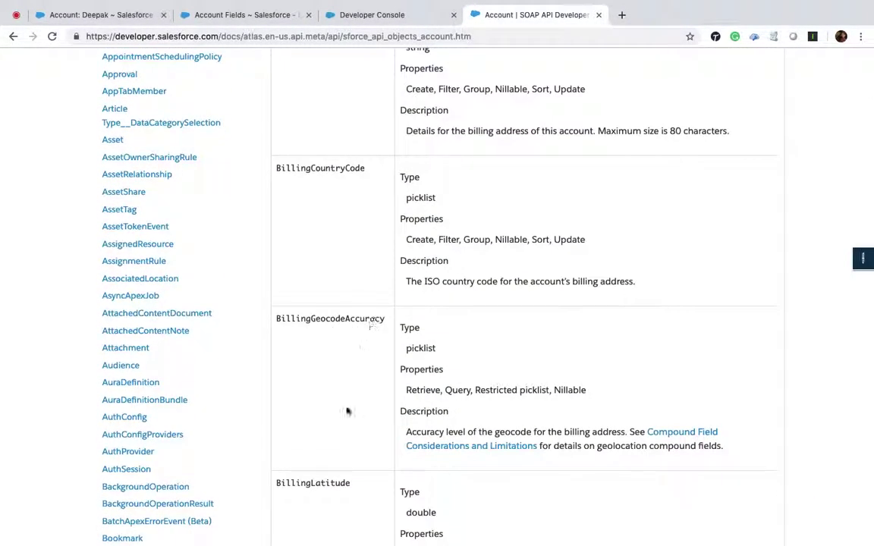
scroll(307, 480, "down", 4)
scroll(307, 481, "down", 9)
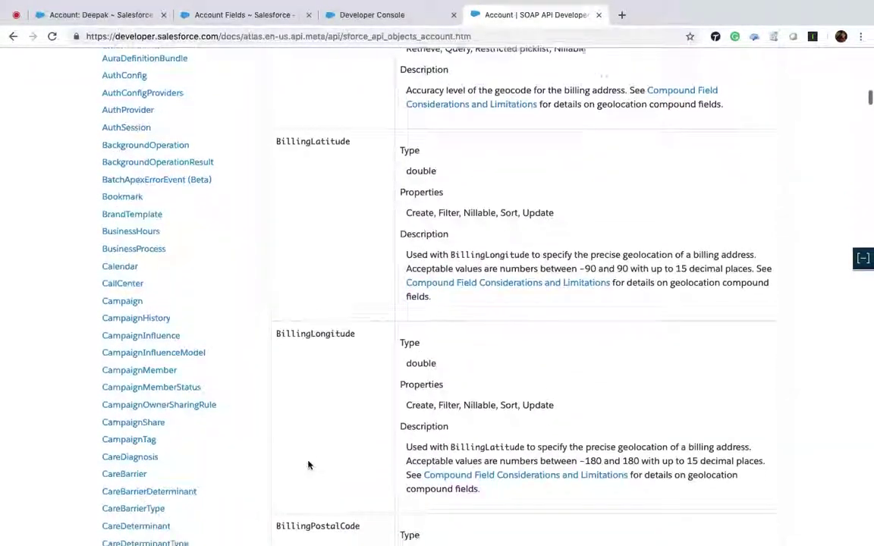
scroll(308, 465, "down", 10)
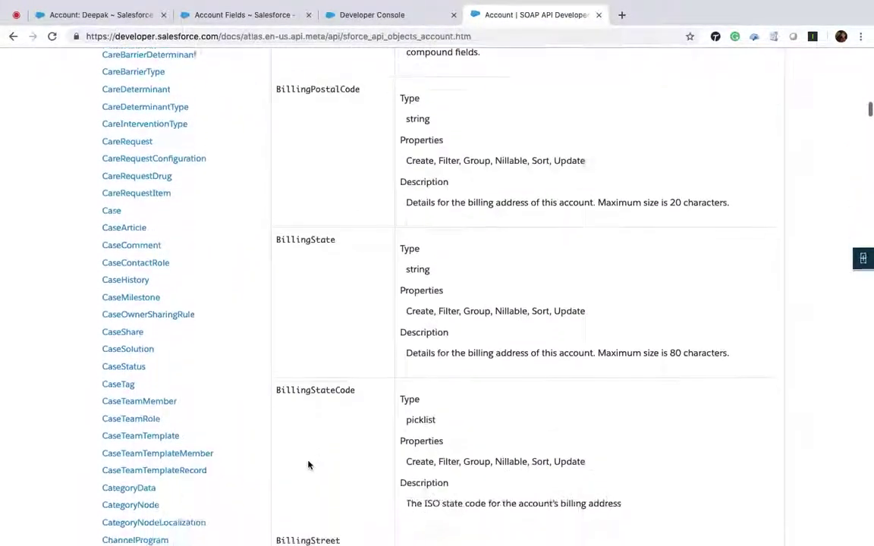
Glance at the Account Fields page, then scroll the SOAP API Account reference to HasOptedOutOfEmail.
left_click(225, 15)
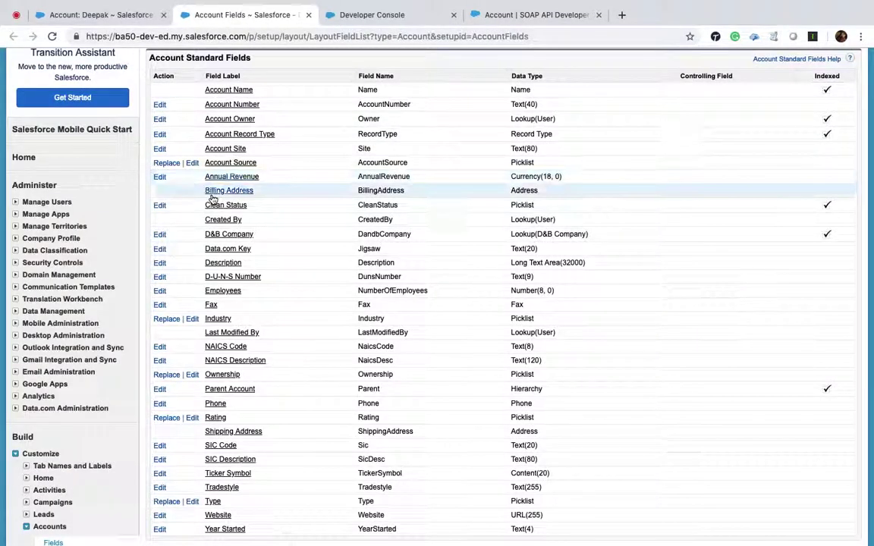
scroll(212, 199, "down", 2)
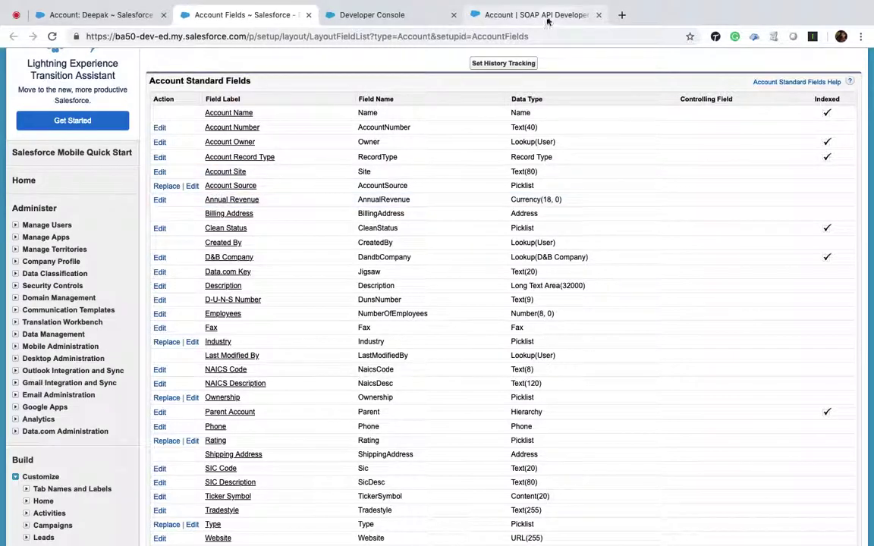
left_click(524, 15)
scroll(361, 194, "up", 20)
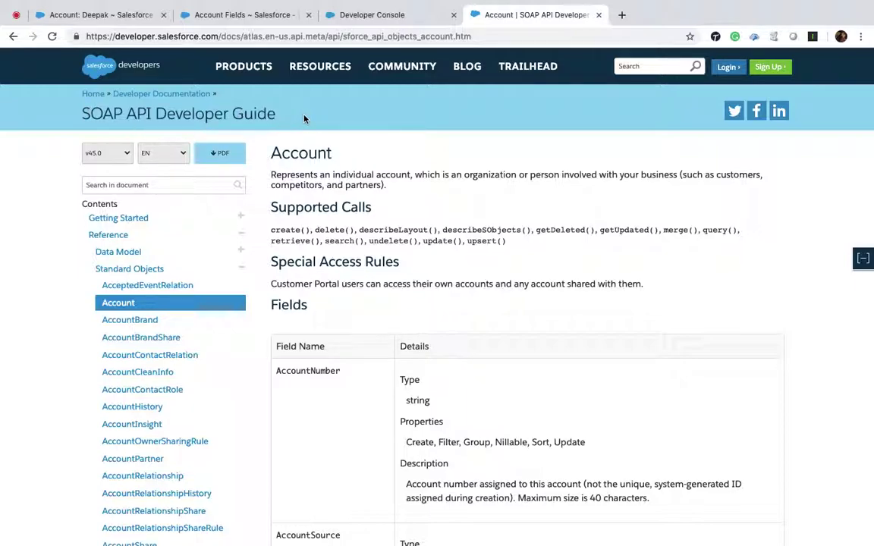
scroll(304, 118, "down", 5)
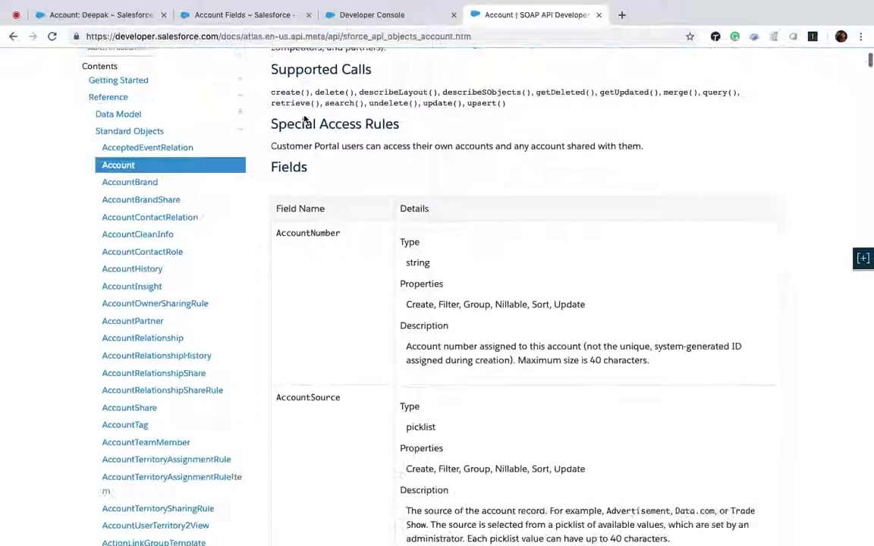
scroll(304, 118, "down", 4)
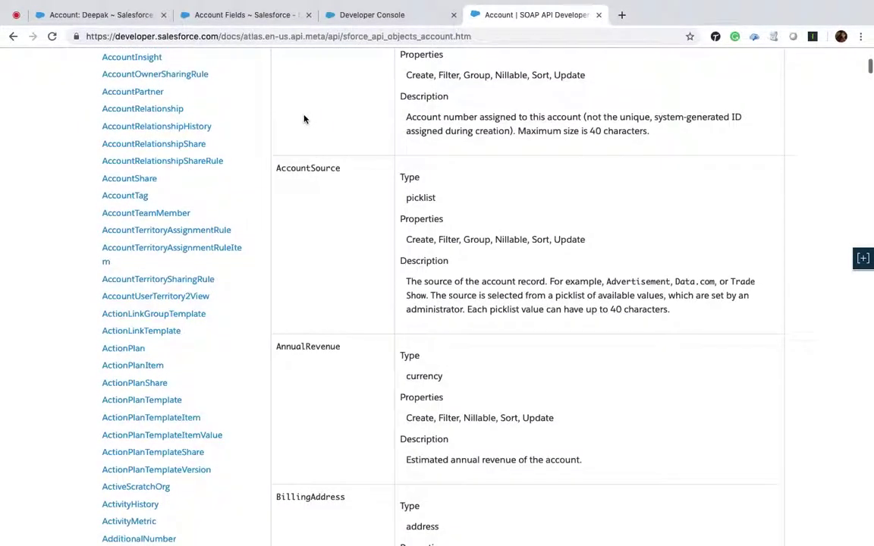
scroll(304, 118, "down", 20)
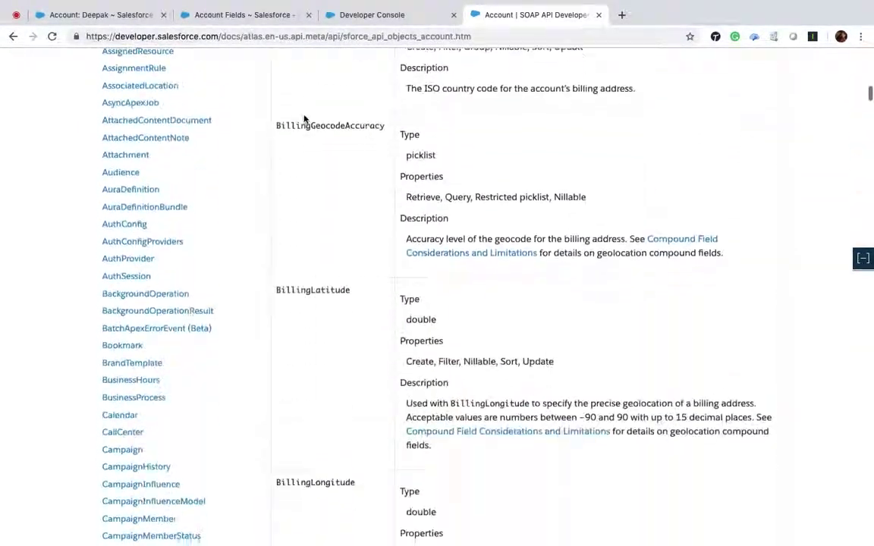
scroll(304, 118, "down", 20)
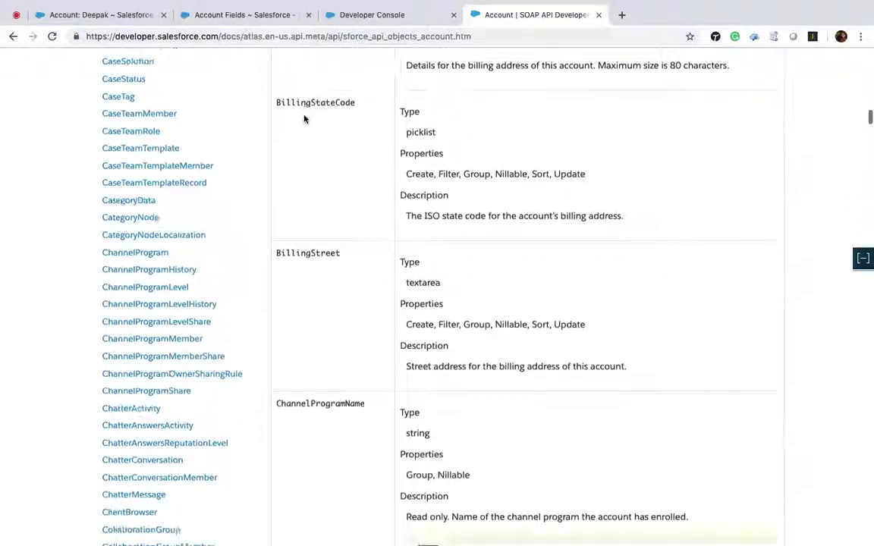
scroll(304, 119, "down", 20)
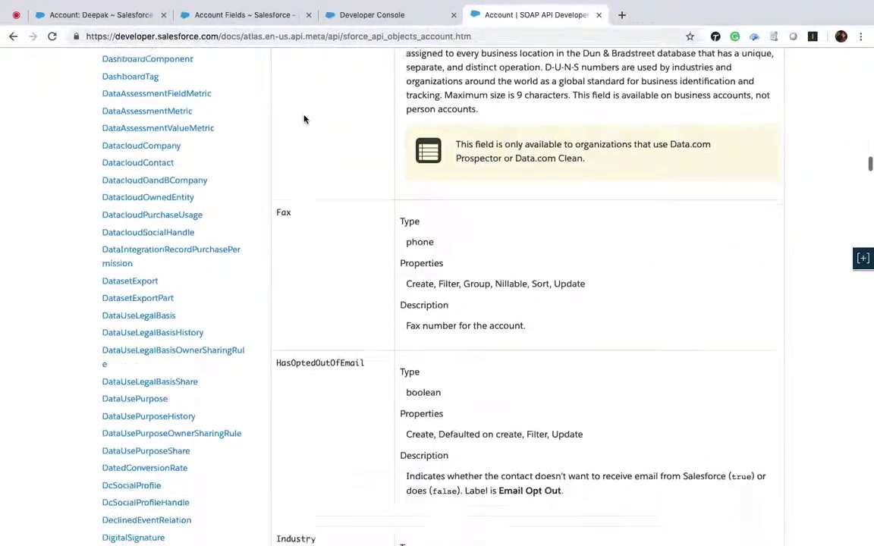
scroll(304, 119, "down", 6)
scroll(304, 119, "up", 5)
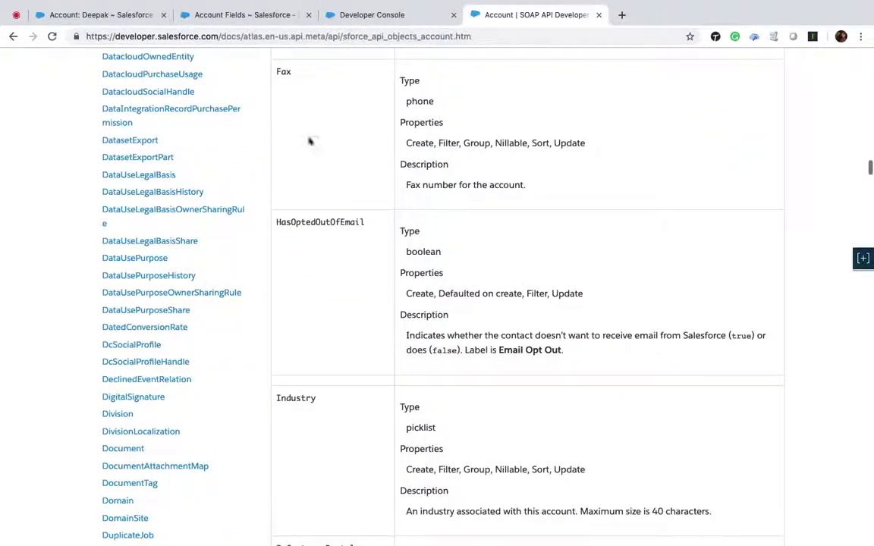
Copy HasOptedOutOfEmail and search for it on the Account Fields setup page.
double_click(325, 222)
key("super+c")
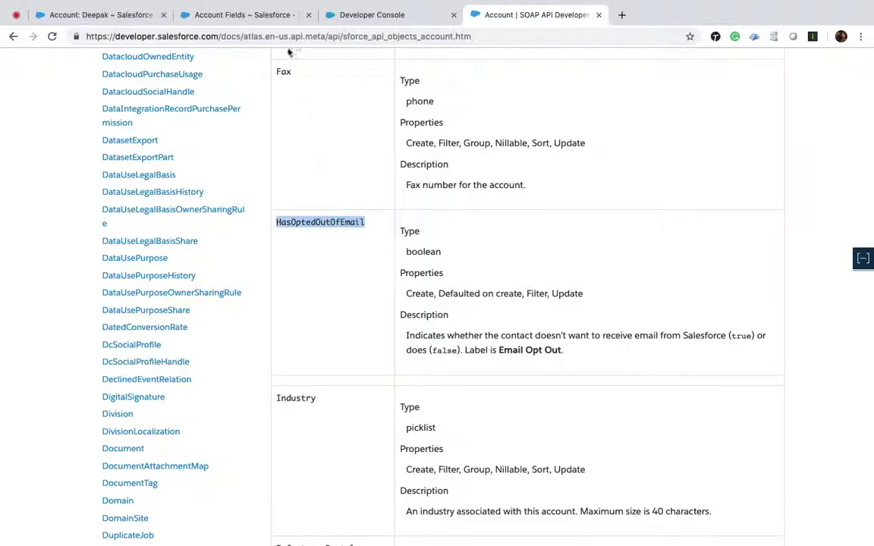
left_click(222, 15)
key("super+f")
key("super+v")
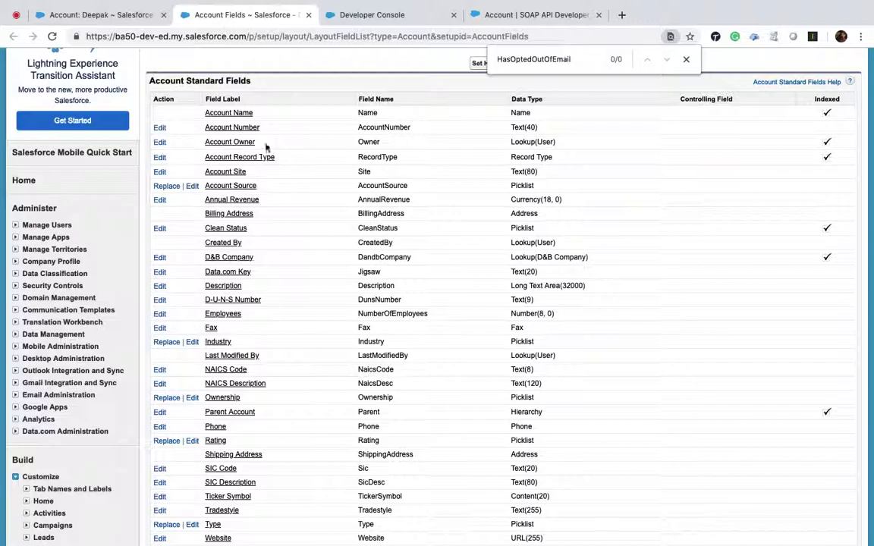
scroll(748, 58, "down", 3)
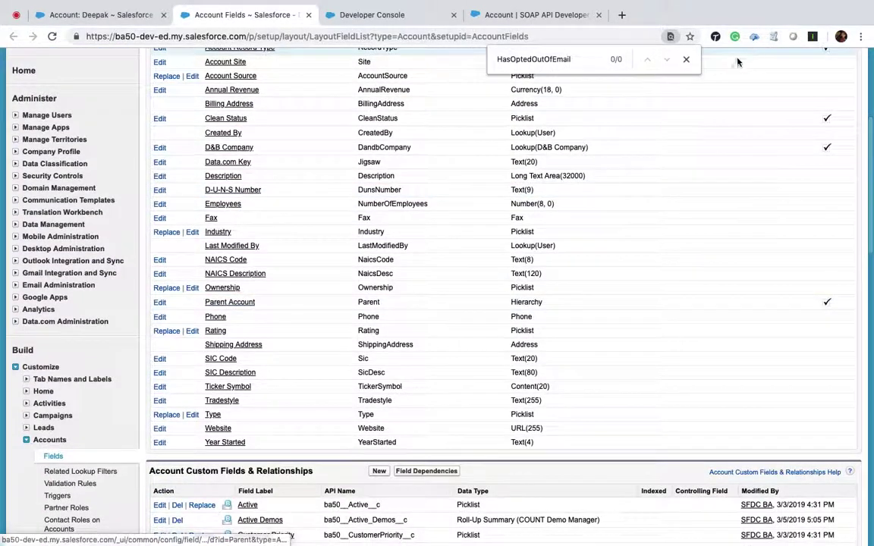
left_click(686, 59)
Recheck the SOAP API Account reference against the Account Fields setup page.
left_click(538, 14)
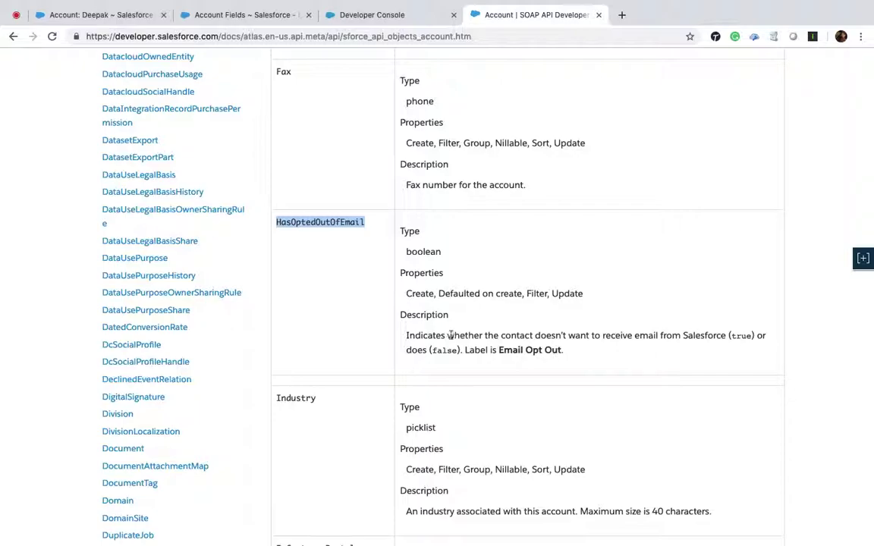
scroll(409, 332, "up", 1)
scroll(392, 346, "down", 2)
scroll(393, 347, "down", 3)
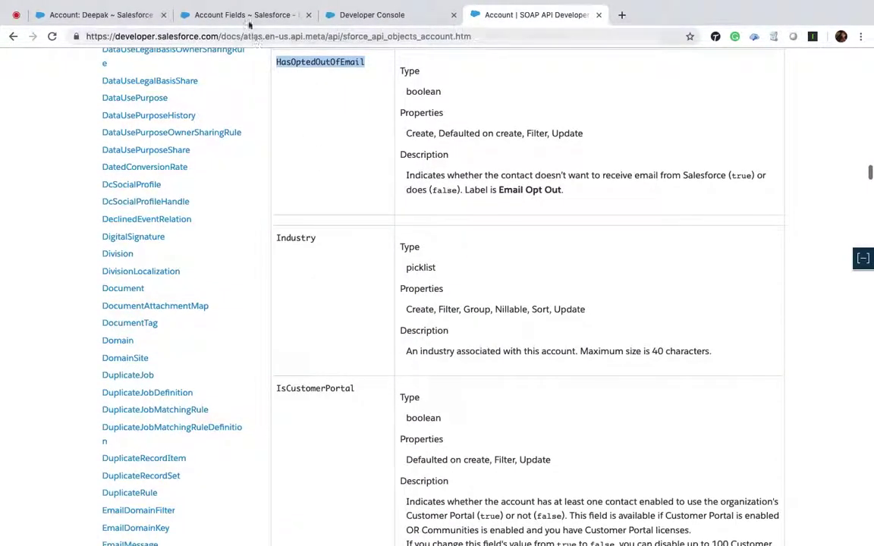
left_click(247, 15)
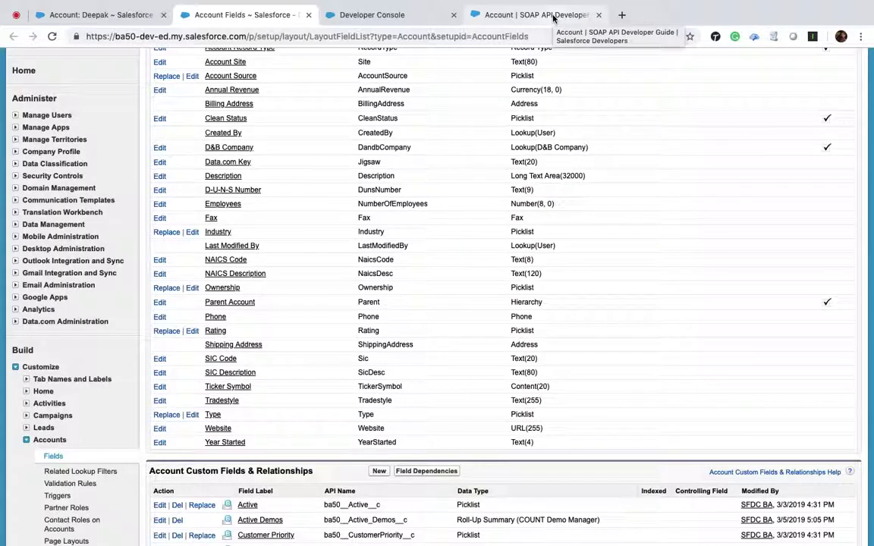
left_click(553, 18)
scroll(364, 282, "down", 12)
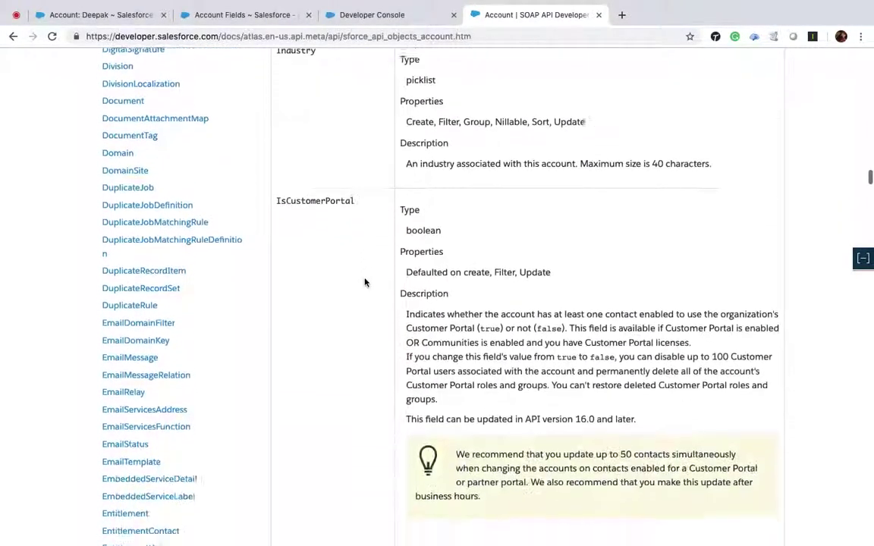
scroll(364, 282, "down", 2)
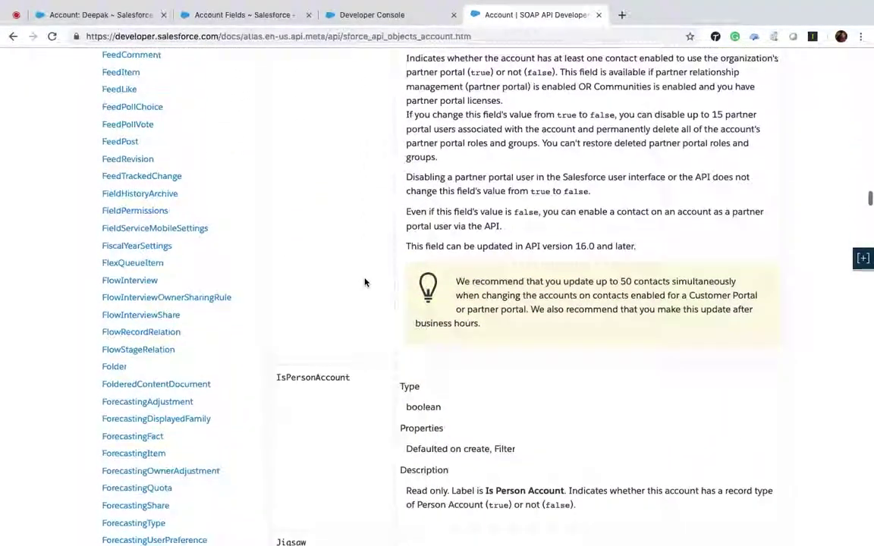
left_click(372, 14)
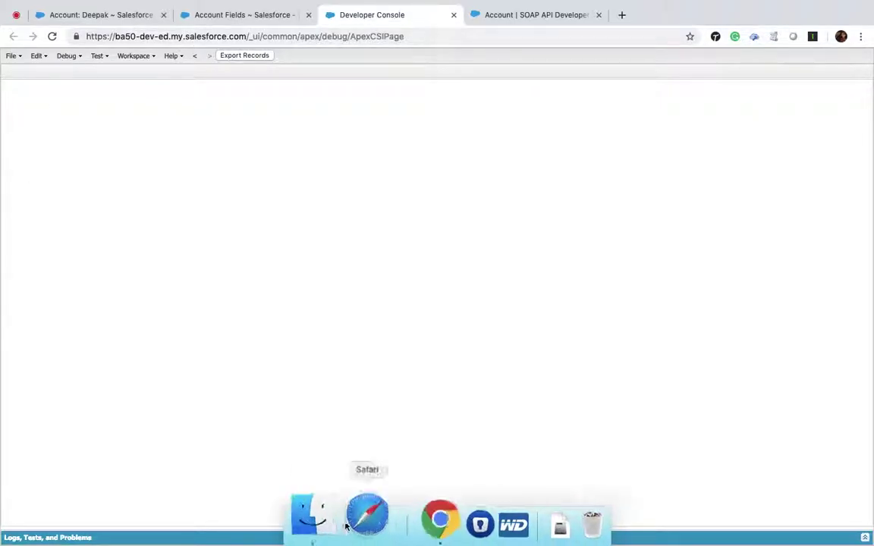
Write SELECT Id, Name, Phone, BillingCity FROM Account in the Query Editor and execute it.
left_click(437, 533)
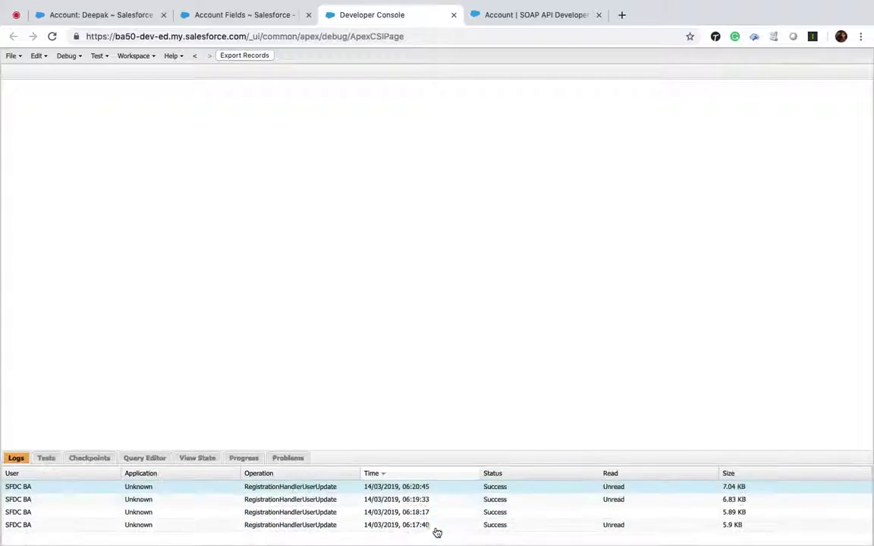
left_click(139, 433)
left_click(112, 454)
type("S")
type("T ")
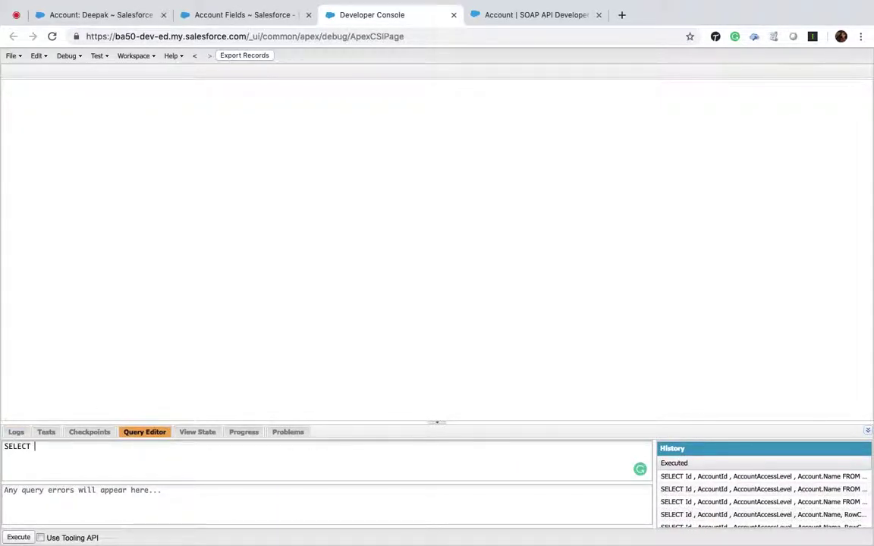
type("* FROM ")
type("TableNam")
key("BackSpace")
key("BackSpace")
key("BackSpace")
key("BackSpace")
key("BackSpace")
key("BackSpace")
type("Account")
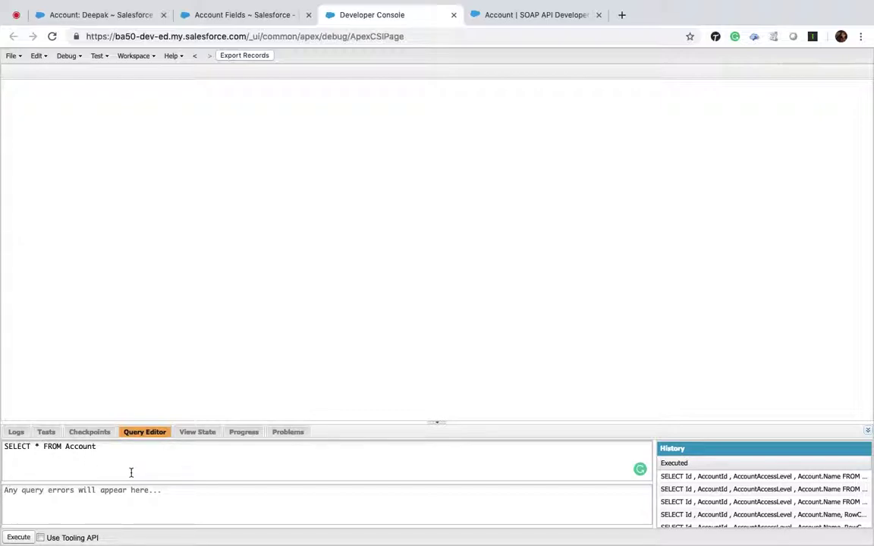
key("BackSpace")
type("Id")
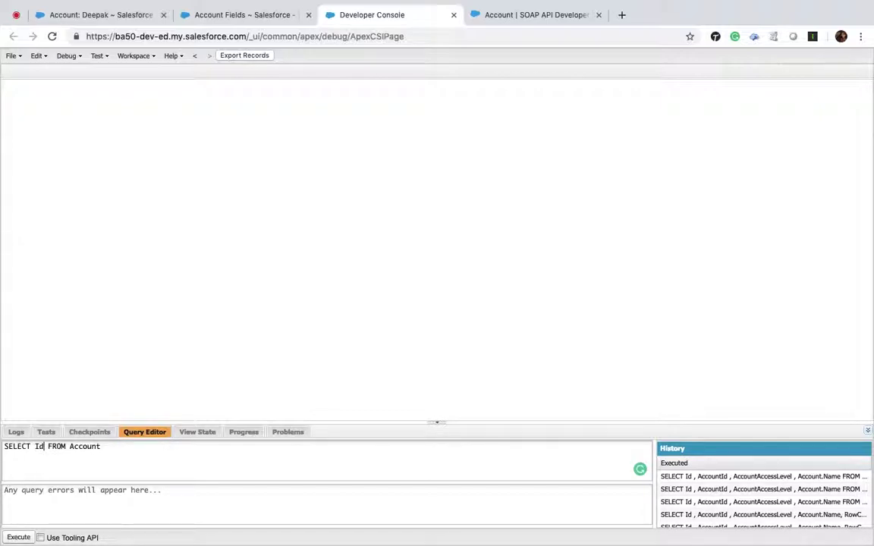
type(" , Name ,")
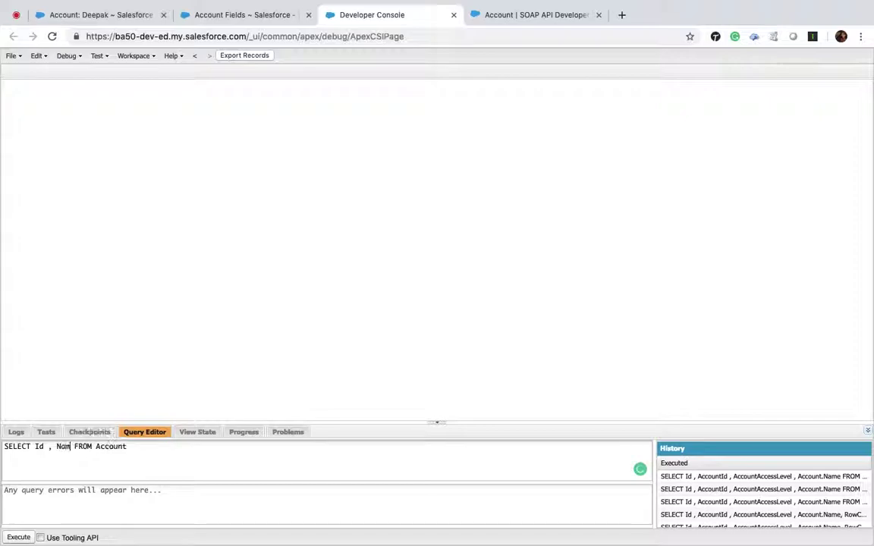
type(" Phone ,")
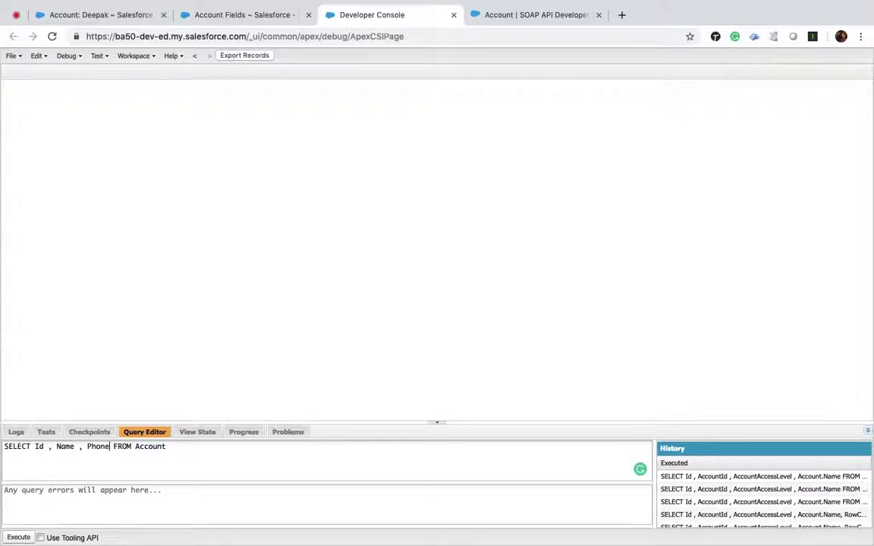
type(" Billing")
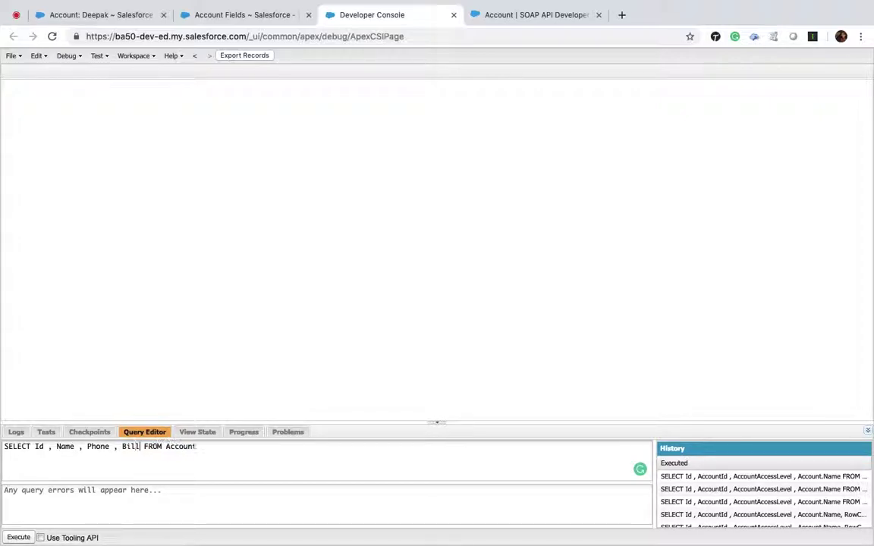
type("City")
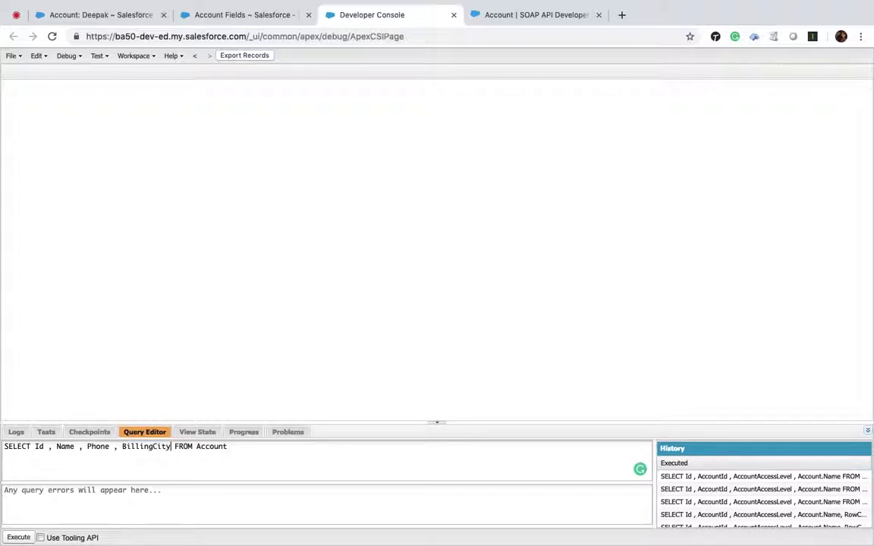
left_click(19, 537)
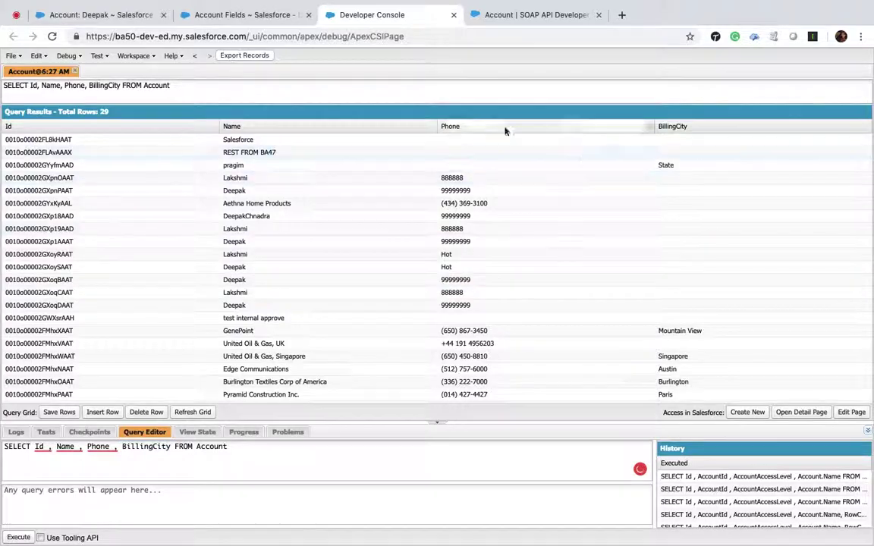
Append WHERE BillingCity !='' to the Account query and execute it, returning 12 rows.
left_click(246, 448)
type("WH")
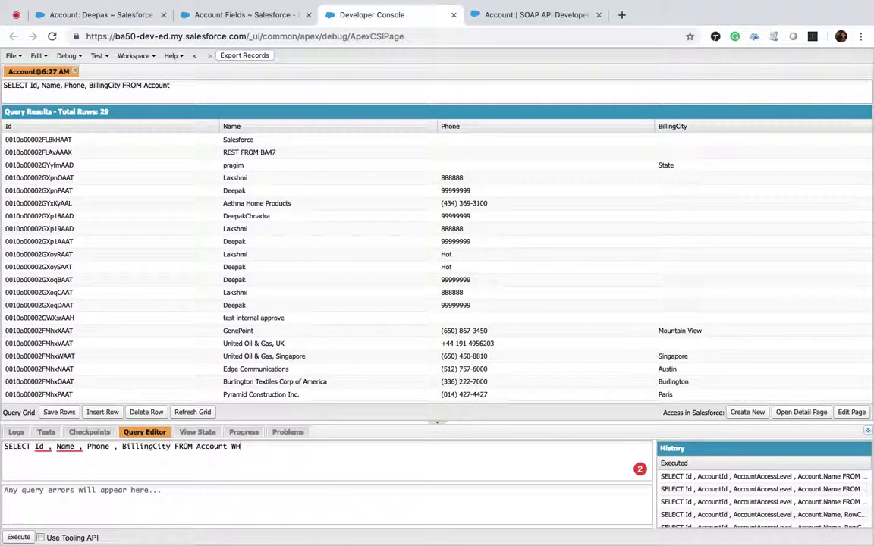
type("ERE BillingC")
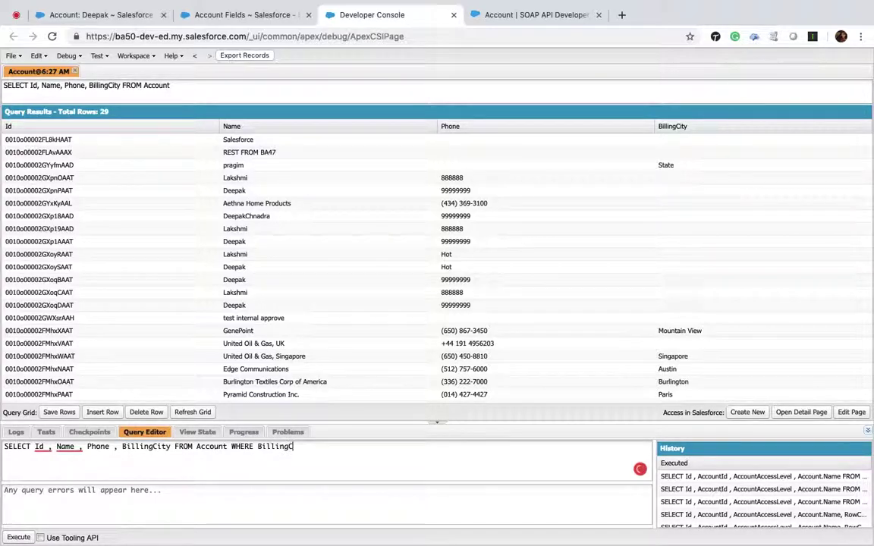
type("ity !=nu")
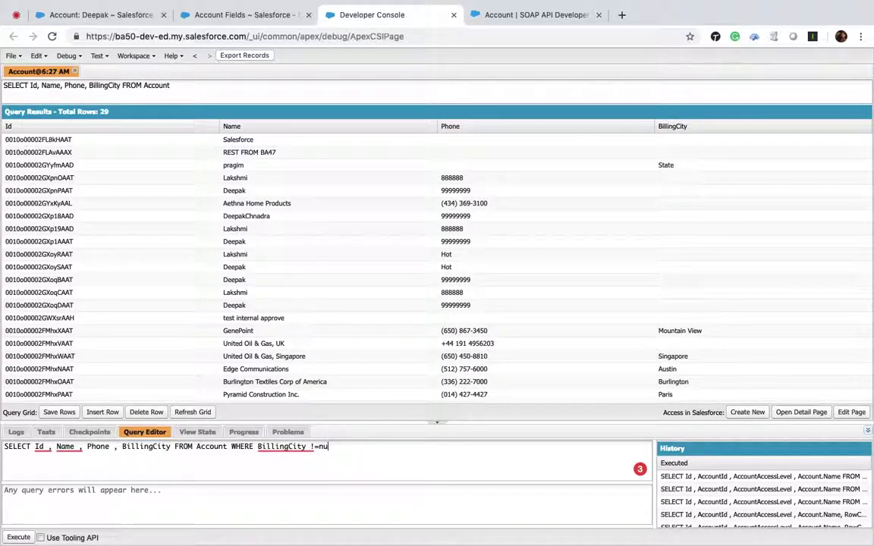
key("BackSpace")
key("BackSpace")
type("''")
left_click(20, 538)
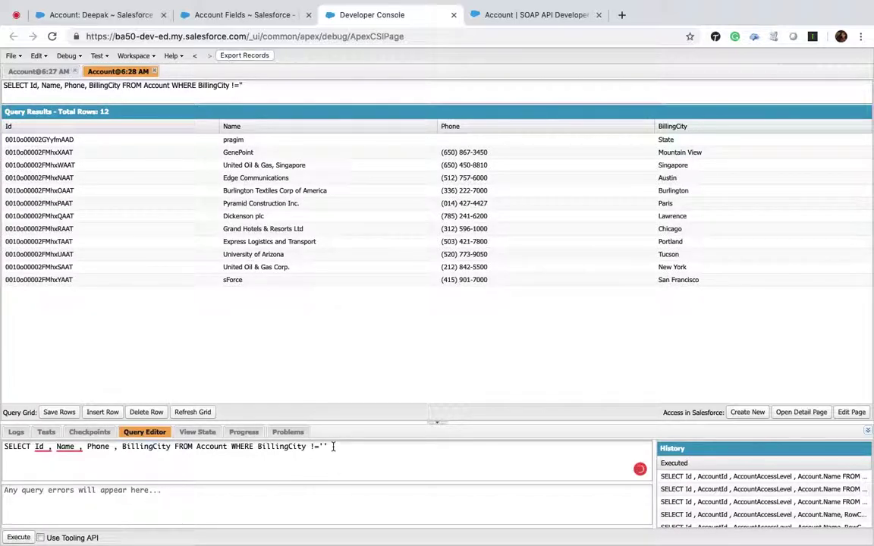
Run the query with BillingCity != null, compare results, and close the blank-check results tab.
key("BackSpace")
key("BackSpace")
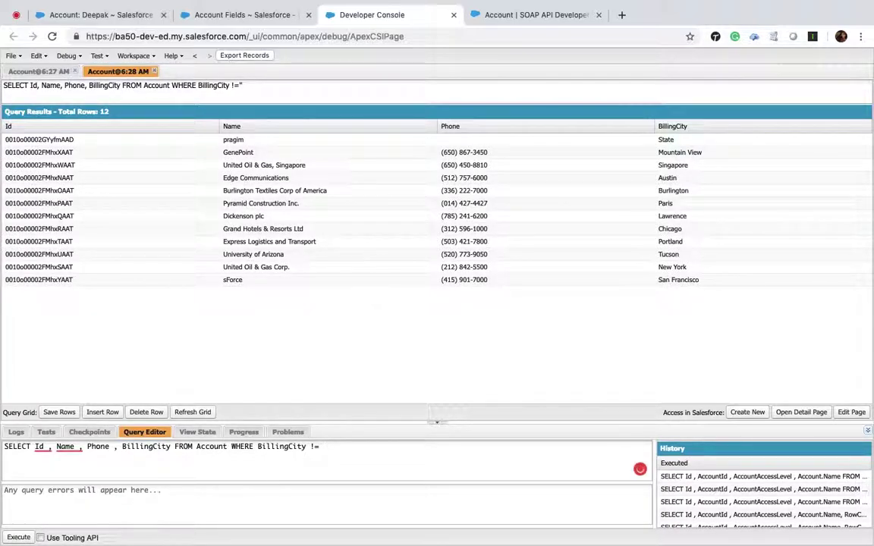
type("null")
left_click(19, 537)
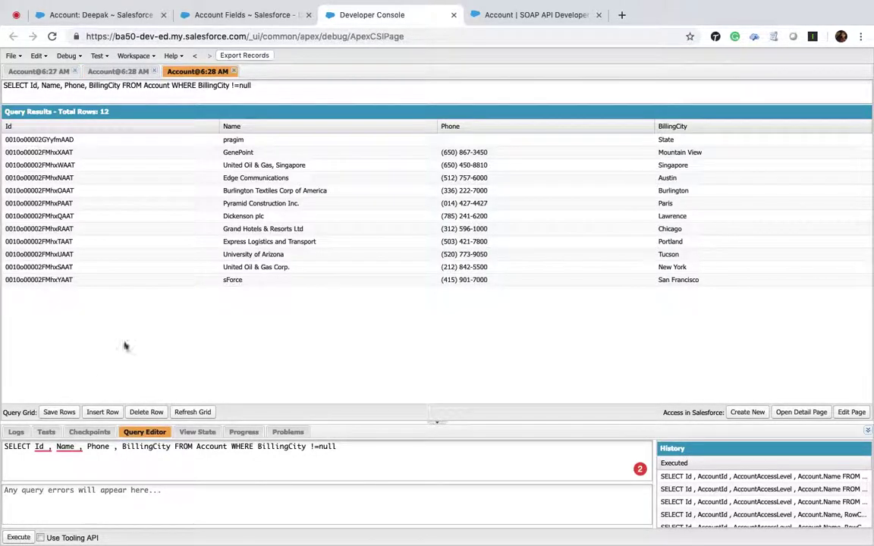
left_click(123, 72)
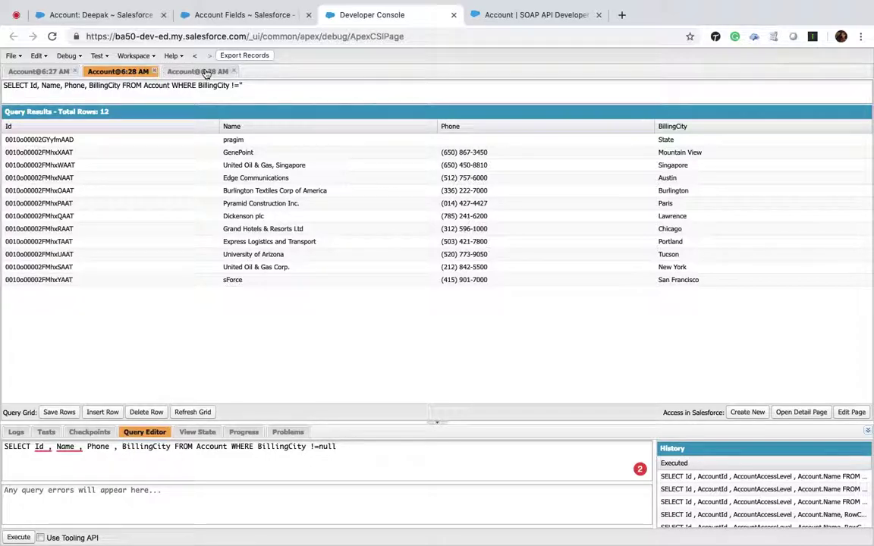
left_click(194, 72)
left_click(154, 71)
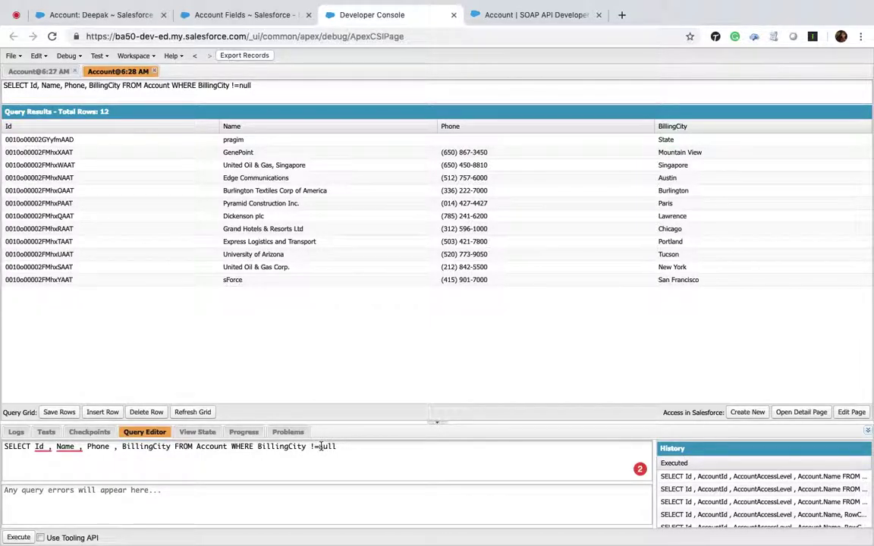
left_click(320, 446)
Restore the filter to BillingCity !='' by deleting null, and close the unfiltered Account results.
left_click(319, 446)
type("''")
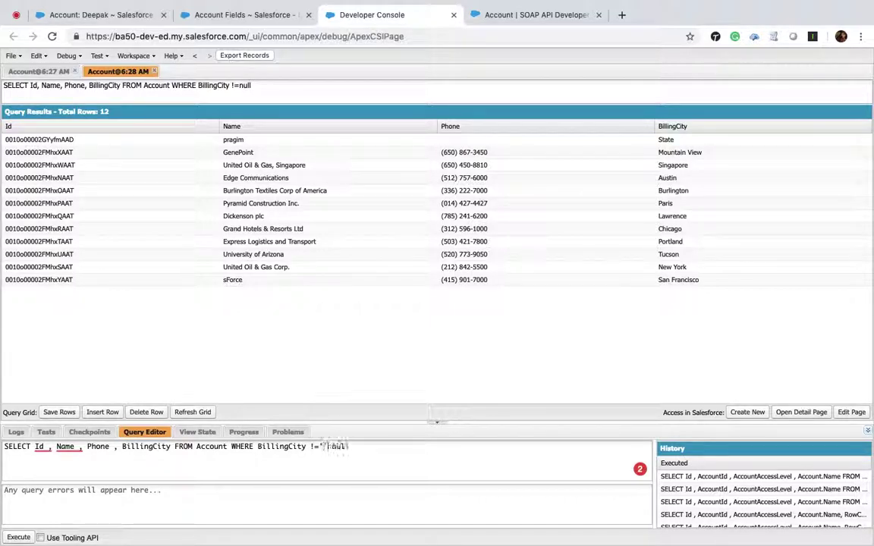
double_click(340, 446)
key("BackSpace")
left_click(74, 72)
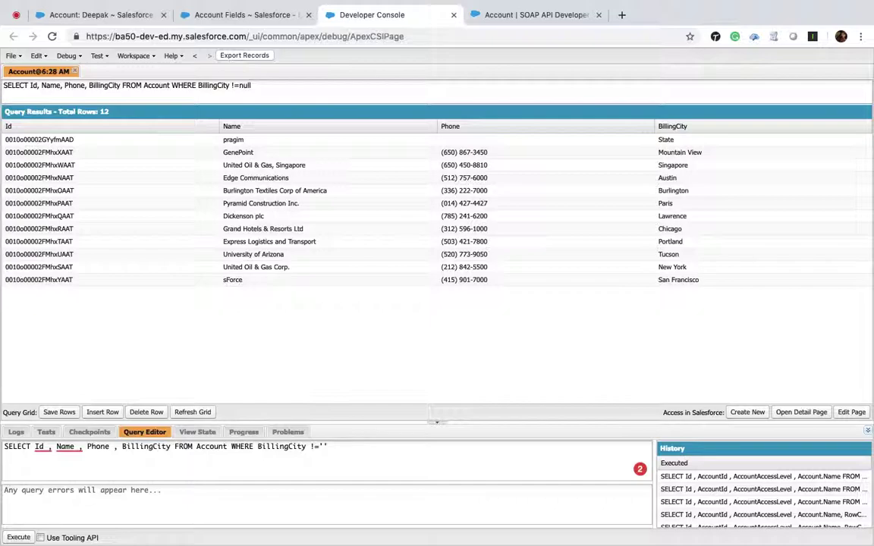
Run the Account query with LIMIT 2, returning 2 accounts, then append OFFSET 2.
type("OW Ro")
key("BackSpace")
key("BackSpace")
key("BackSpace")
type("R")
key("BackSpace")
type("_ROWS 2")
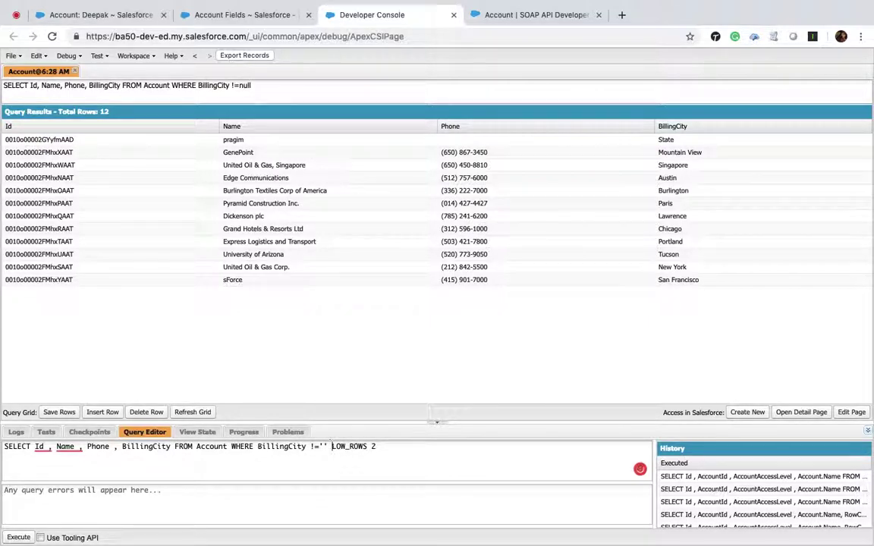
key("shift+alt+Left")
key("shift+alt+Left")
key("BackSpace")
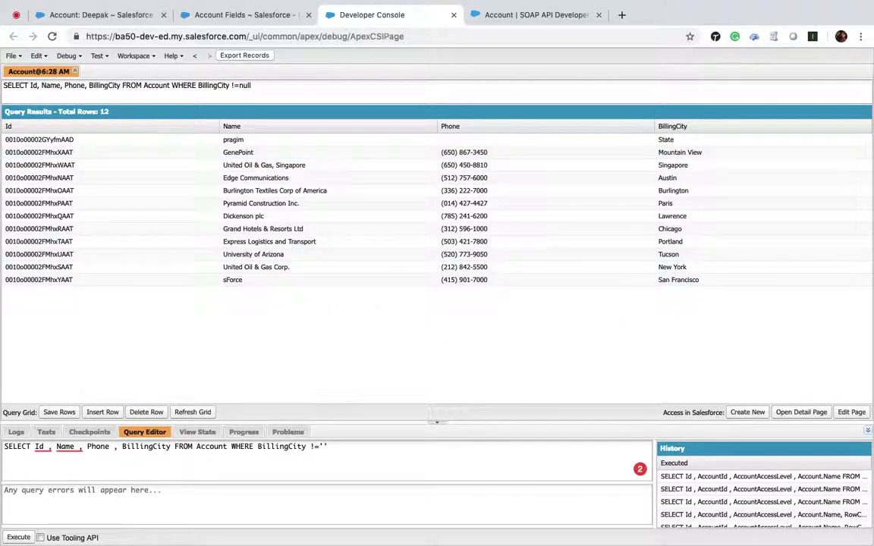
type("LIMIT 2")
left_click(21, 537)
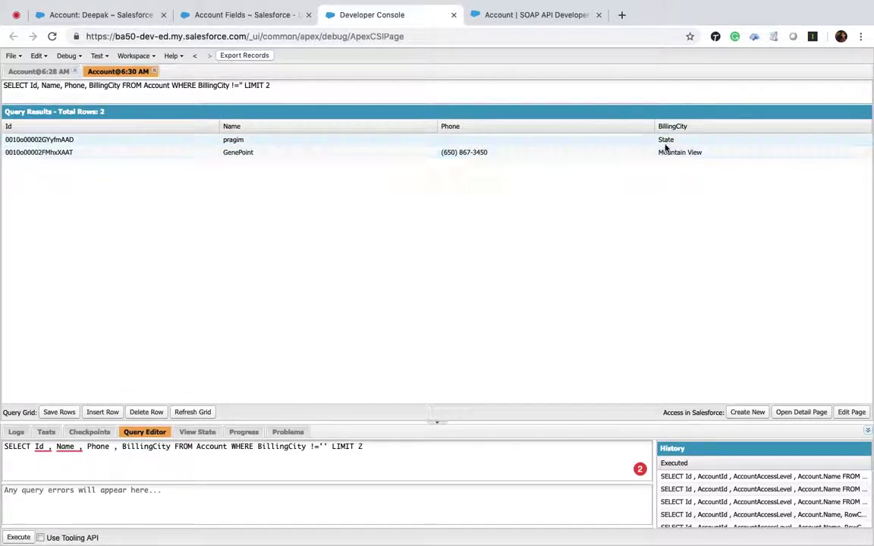
left_click(367, 448)
type("OFFSET 2")
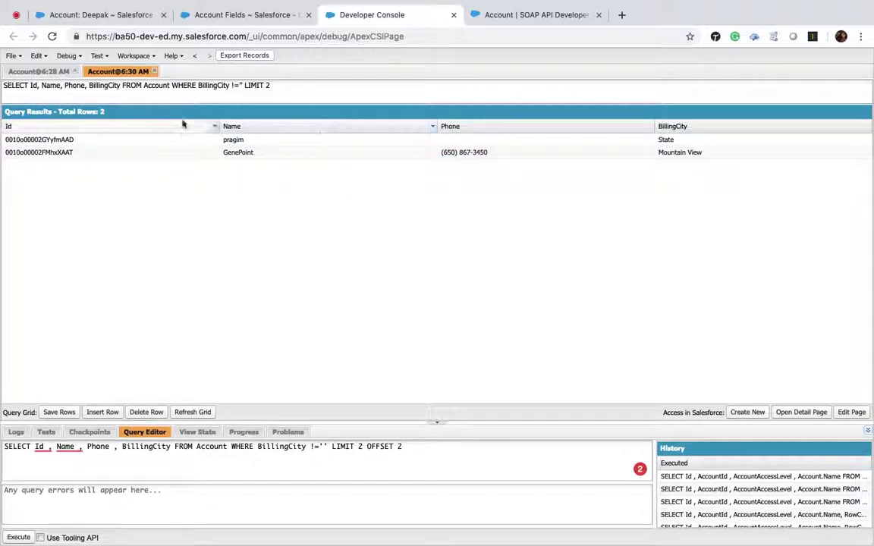
Run the LIMIT 2 OFFSET 2 query and compare it with the 12-row and LIMIT 2 results.
left_click(47, 72)
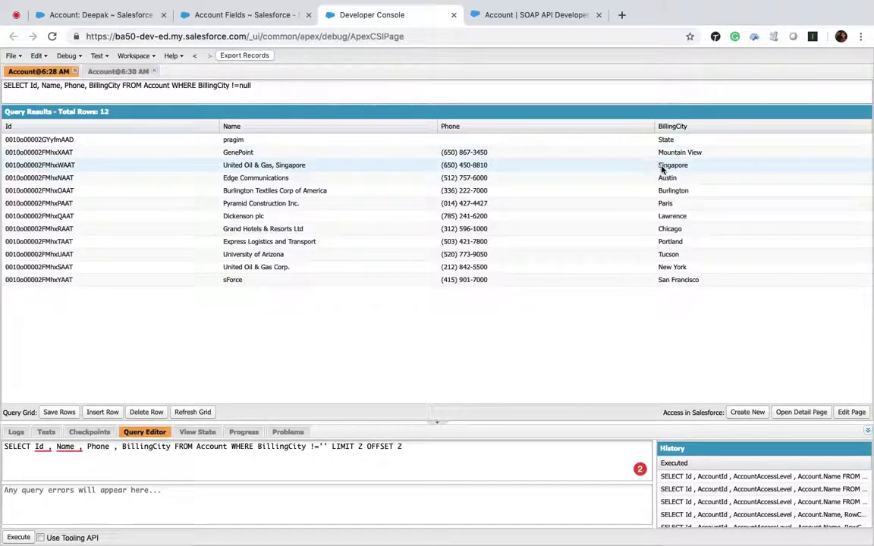
left_click(114, 71)
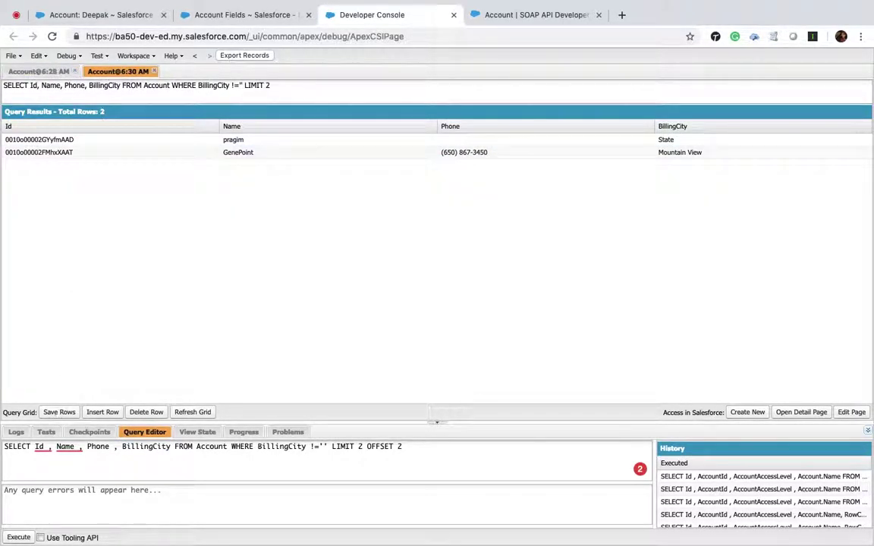
left_click(19, 538)
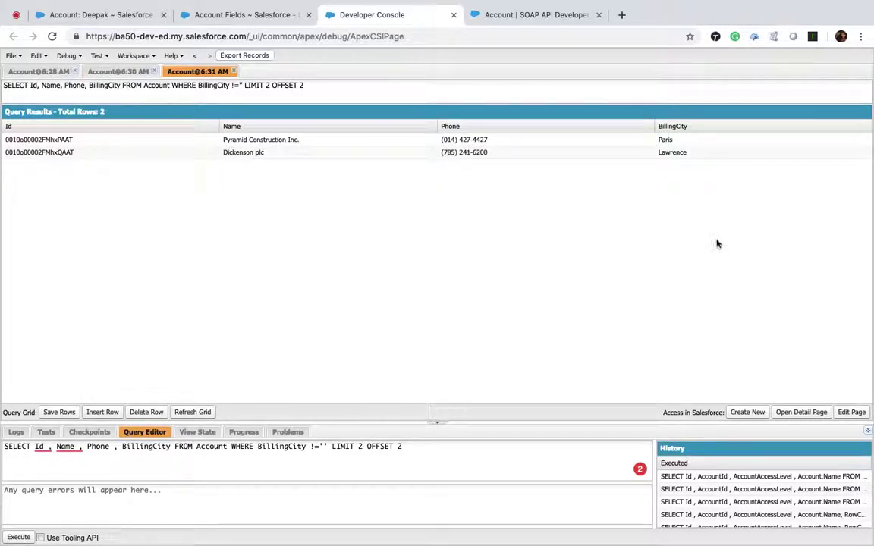
left_click(30, 72)
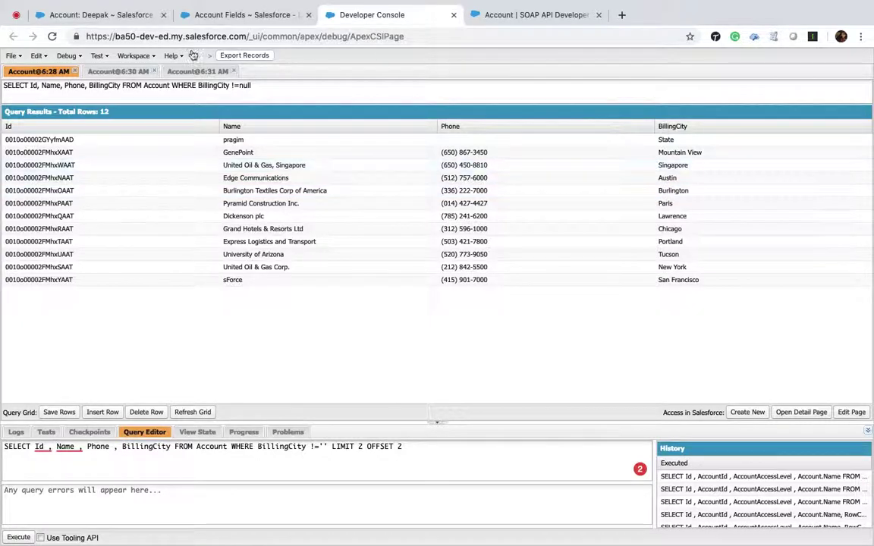
left_click(201, 72)
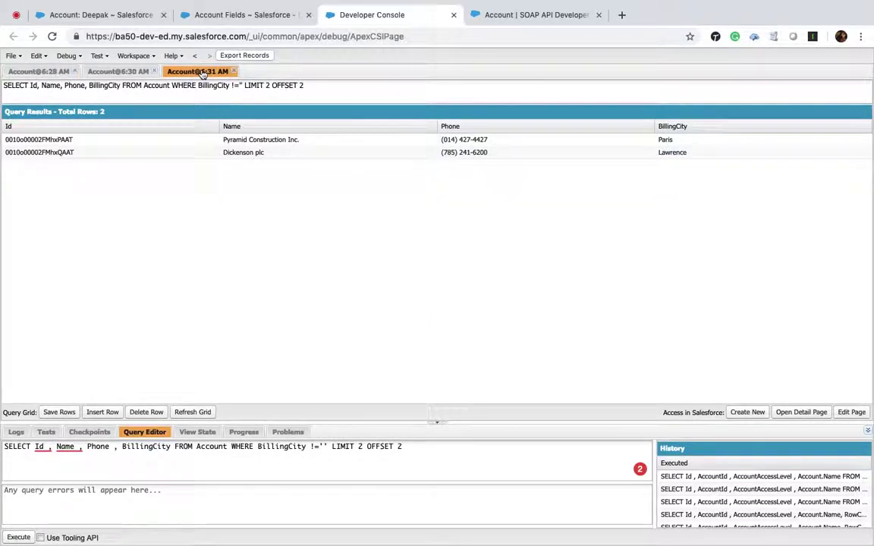
left_click(24, 71)
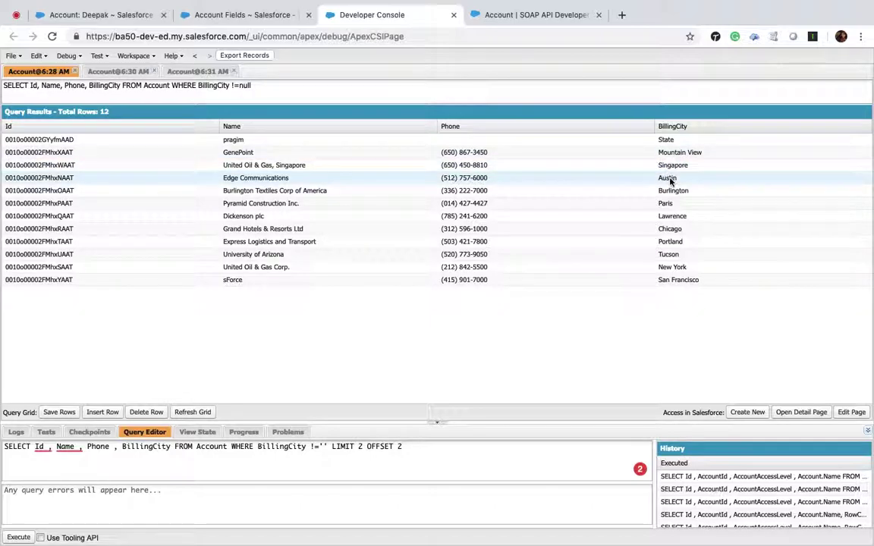
left_click(195, 73)
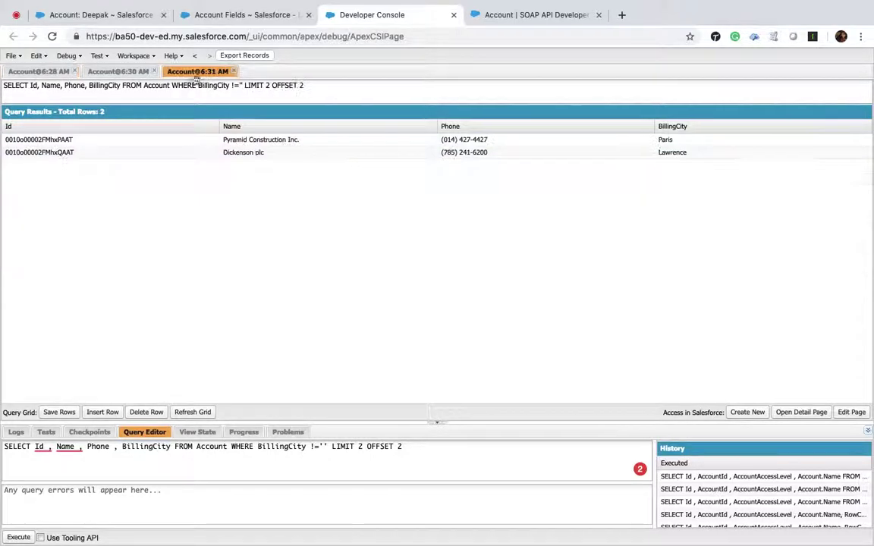
left_click(122, 72)
left_click(47, 71)
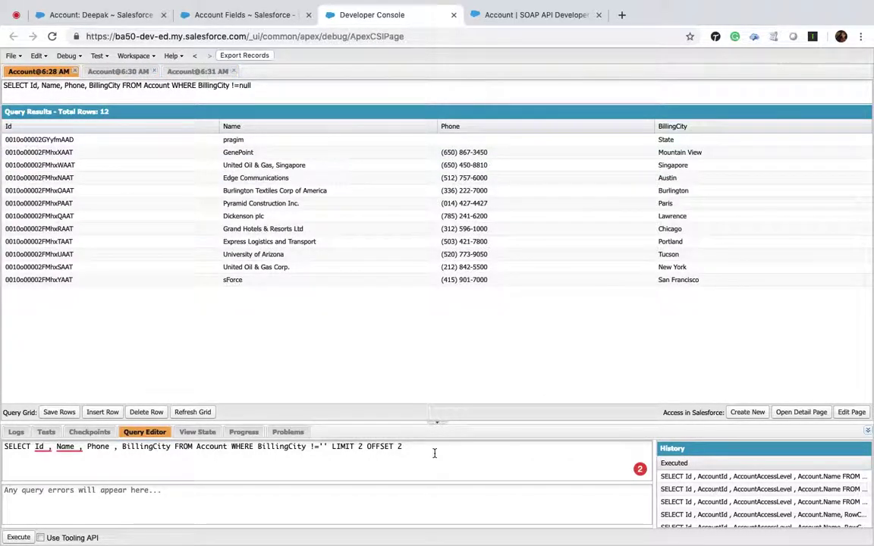
Delete LIMIT 2 OFFSET 2 from the query and close the 12-row results tab.
left_click(330, 446)
left_click(416, 446, "shift")
key("BackSpace")
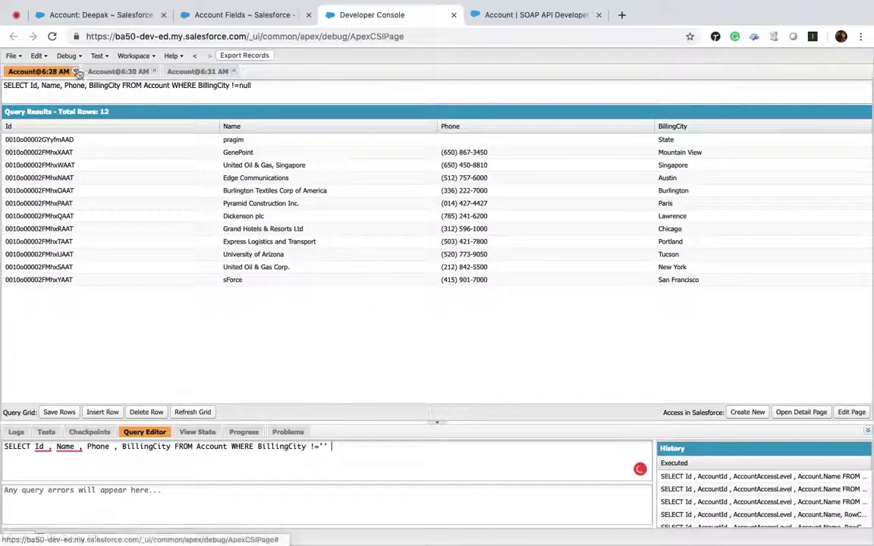
left_click(74, 72)
Close the old result tabs and run the query with ORDER BY BillingCity ASC.
left_click(74, 71)
left_click(74, 72)
left_click(335, 447)
type("SORT")
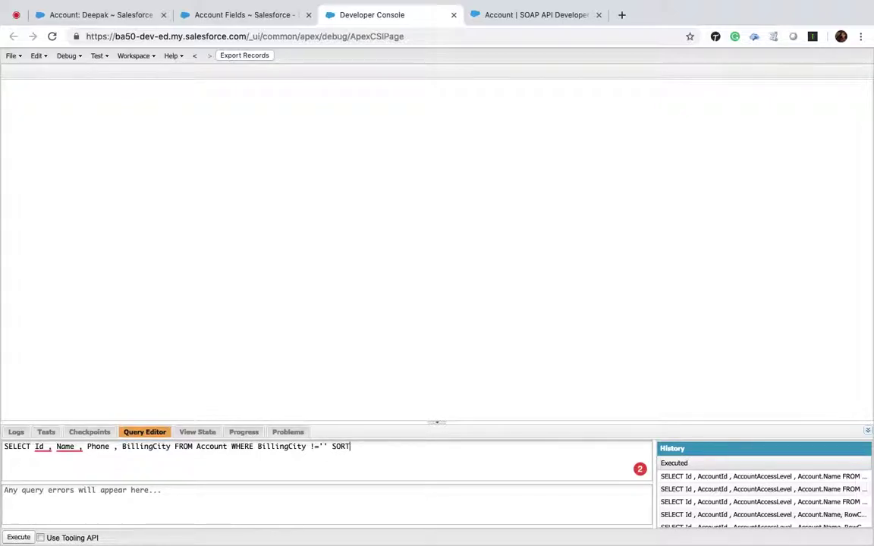
type(" BY")
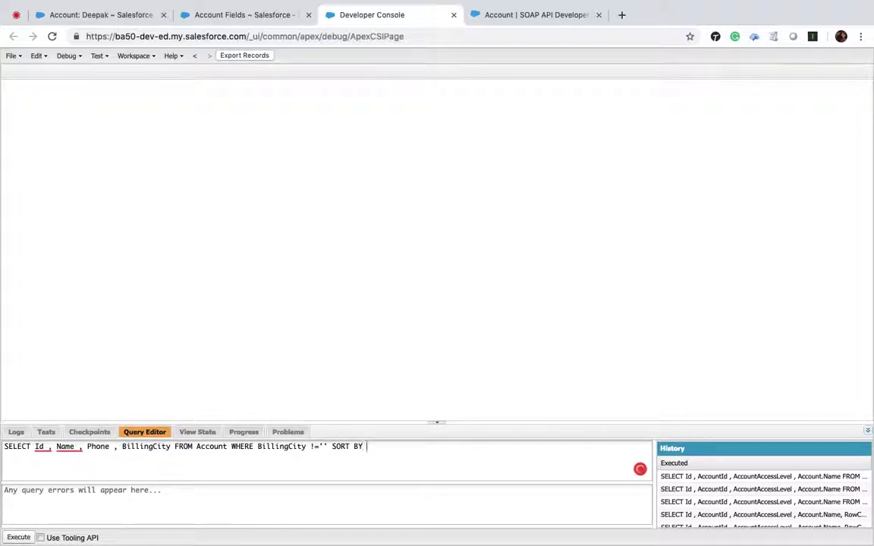
key("BackSpace")
key("BackSpace")
key("BackSpace")
key("BackSpace")
key("BackSpace")
key("BackSpace")
type("ORDER BY BillingCity ASC")
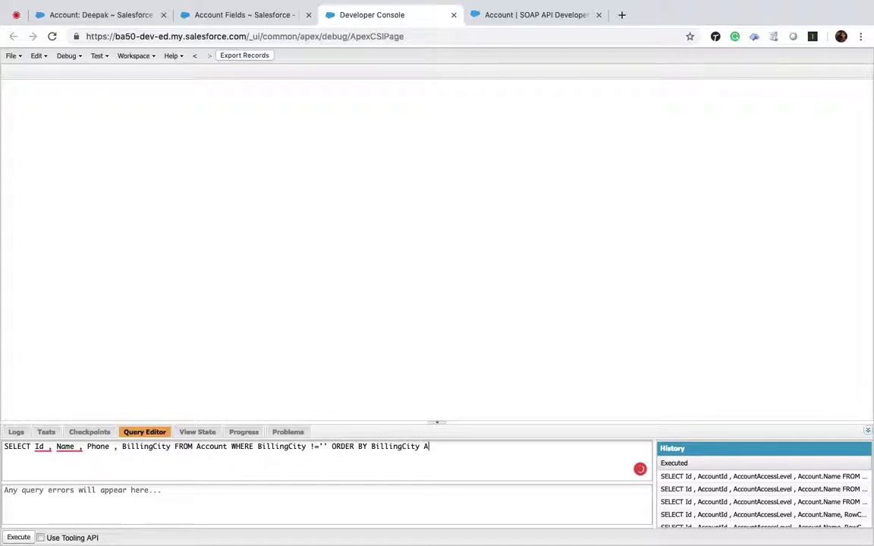
left_click(19, 537)
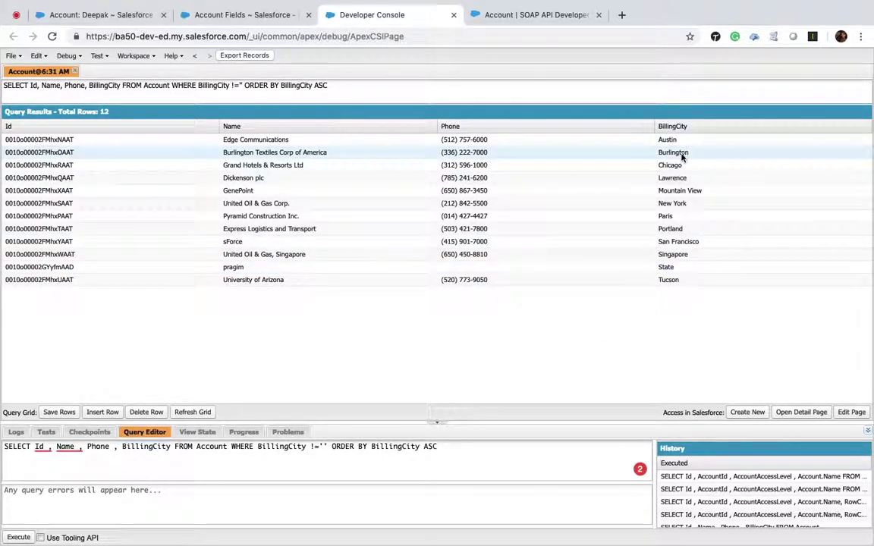
Append LIMIT 2 and rerun, returning the Austin and Burlington accounts.
left_click(458, 447)
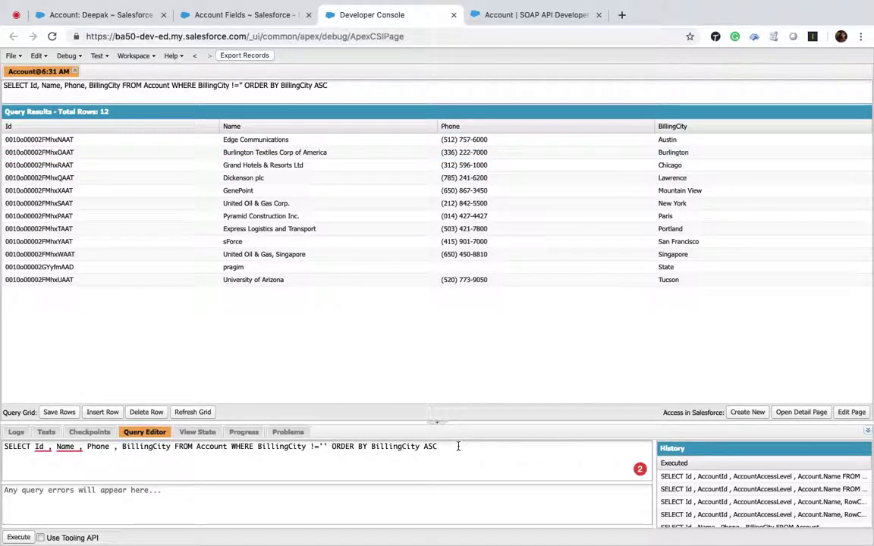
type("LIMIT 2")
left_click(19, 537)
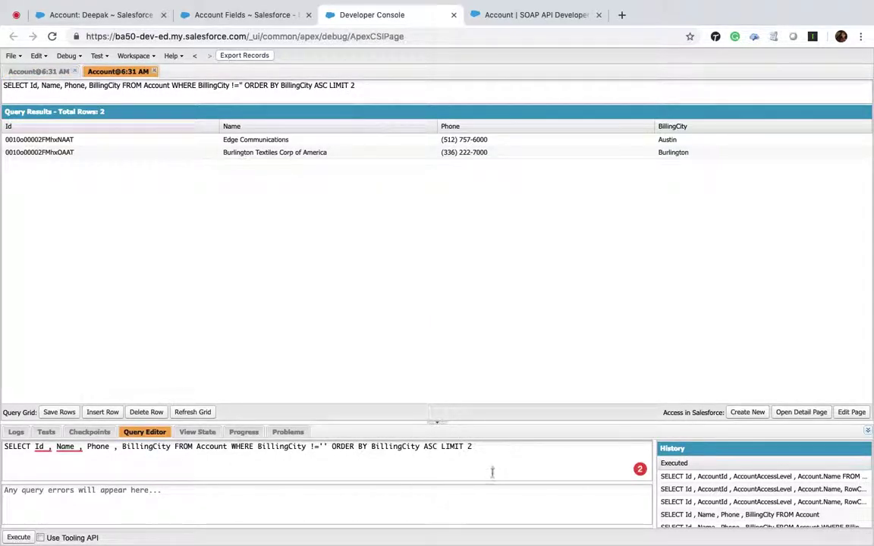
Run the sorted query with OFFSET 2, compare it with earlier result tabs, then change the offset to 2000.
type("Offset 2")
left_click(21, 537)
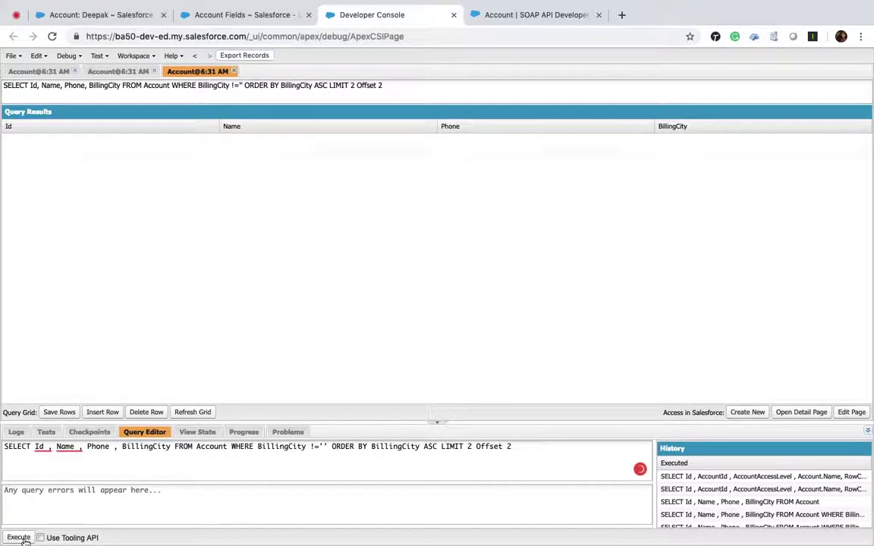
left_click(42, 71)
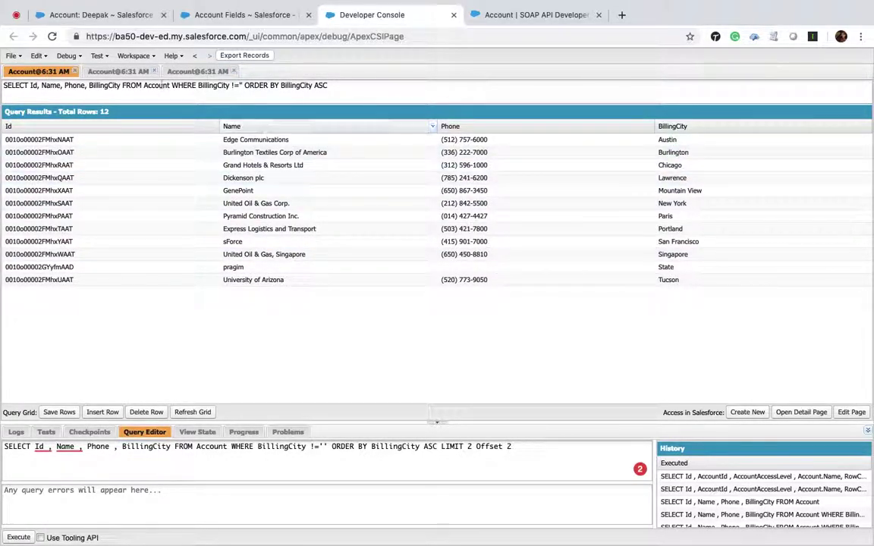
left_click(120, 71)
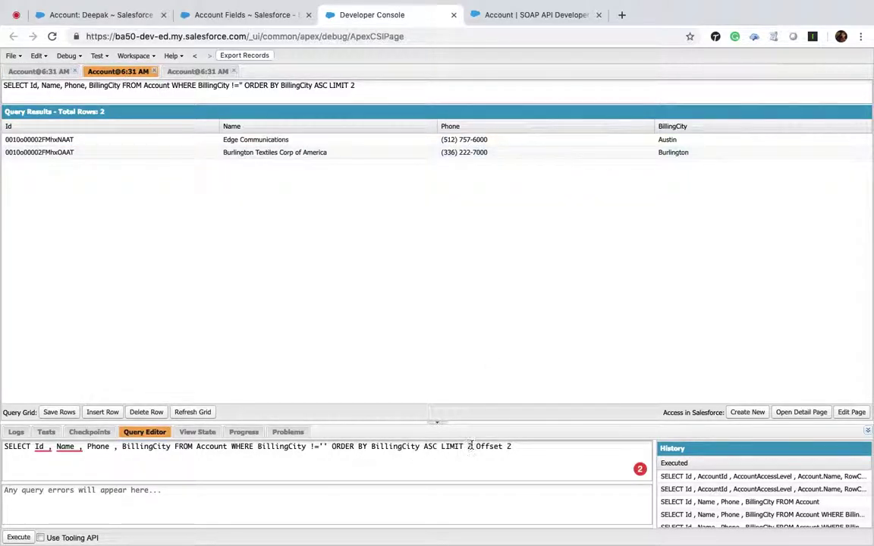
left_click(201, 71)
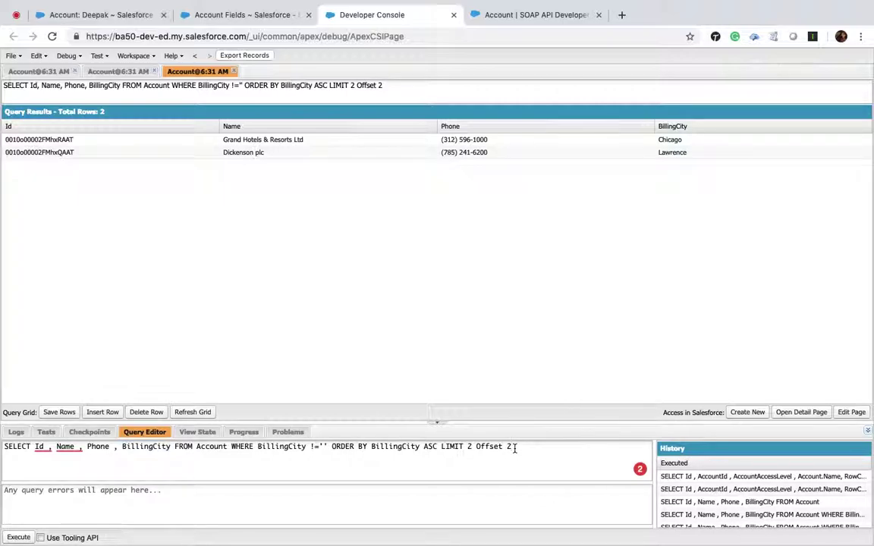
type("000")
Find Contact fields via Quick Find 'contact' and open the Account Name lookup field's details.
left_click(599, 15)
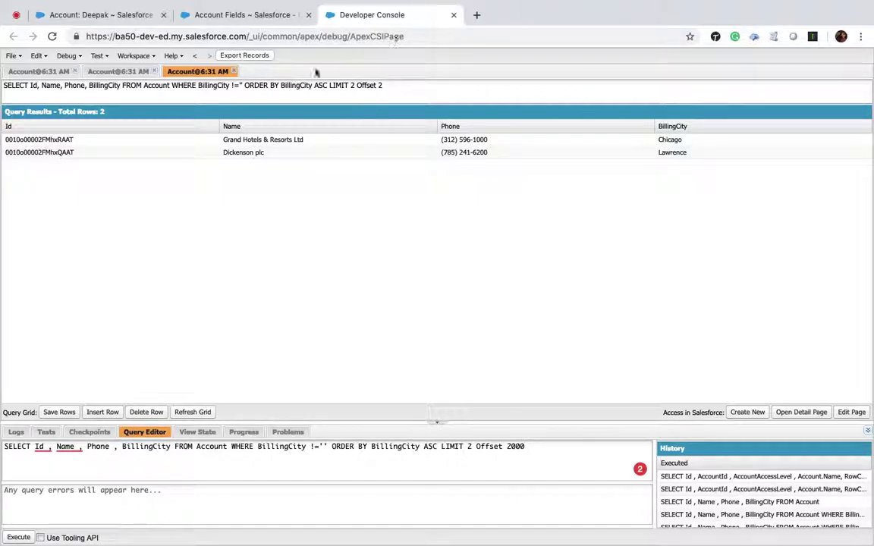
left_click(114, 15)
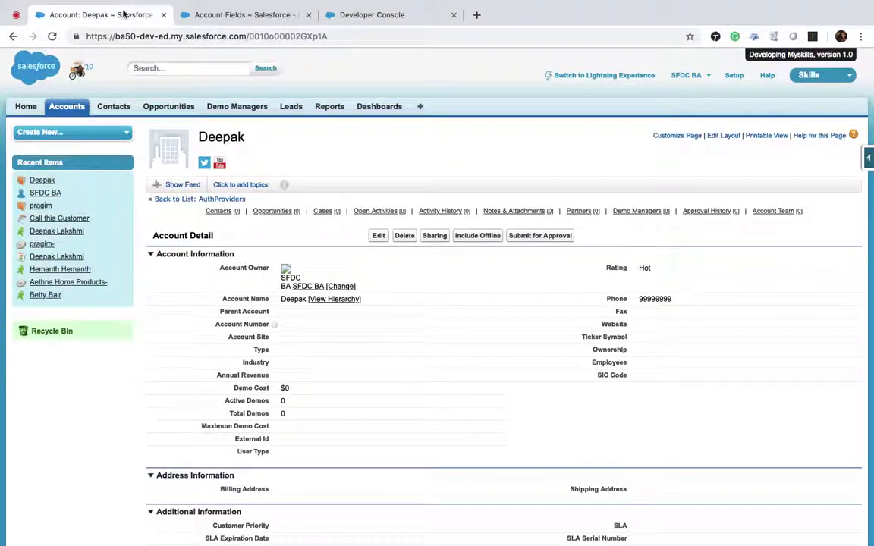
left_click(237, 16)
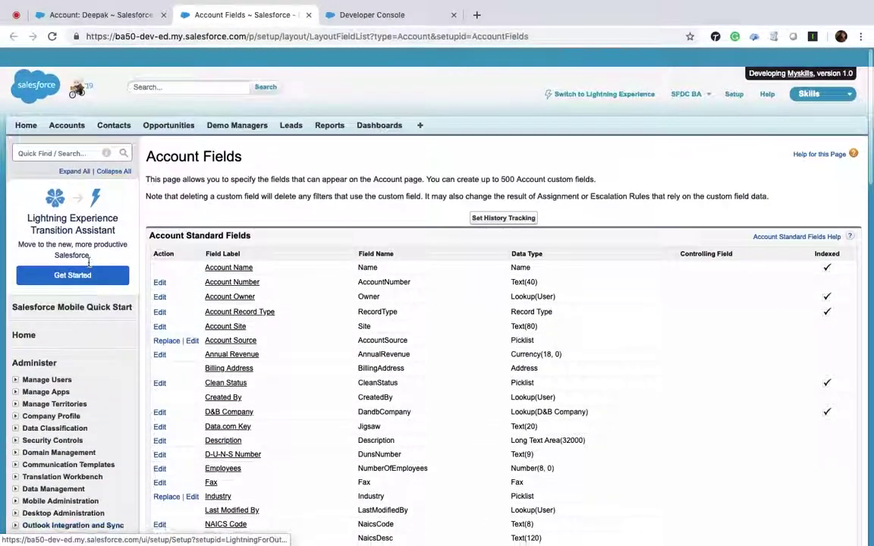
left_click(21, 134)
type("co")
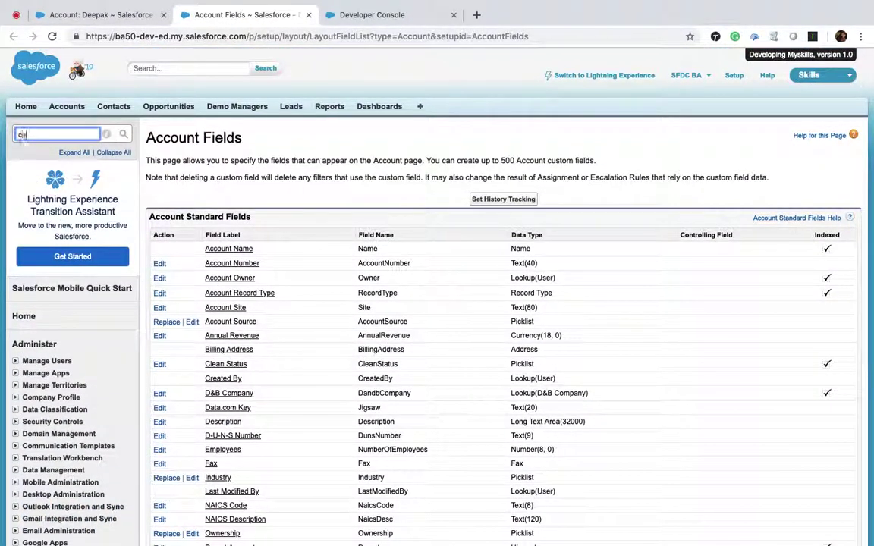
type("ntact")
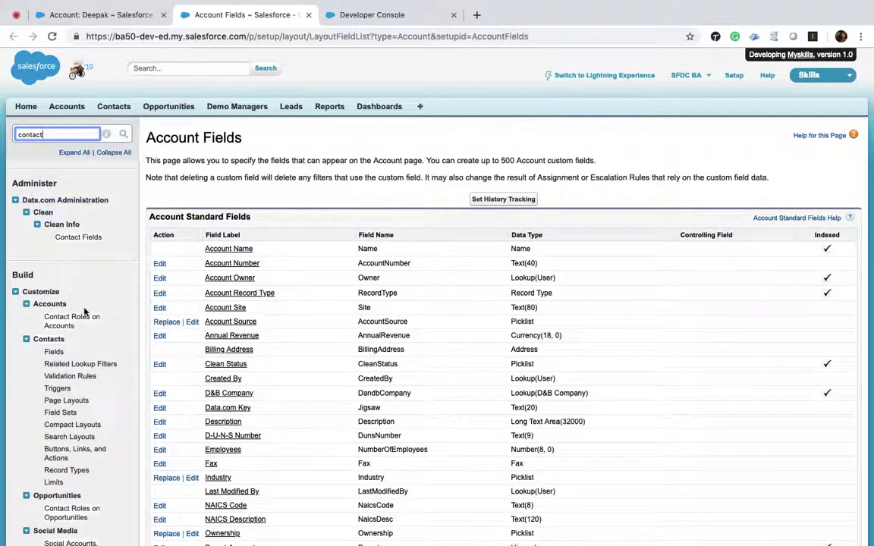
left_click(53, 352, "super")
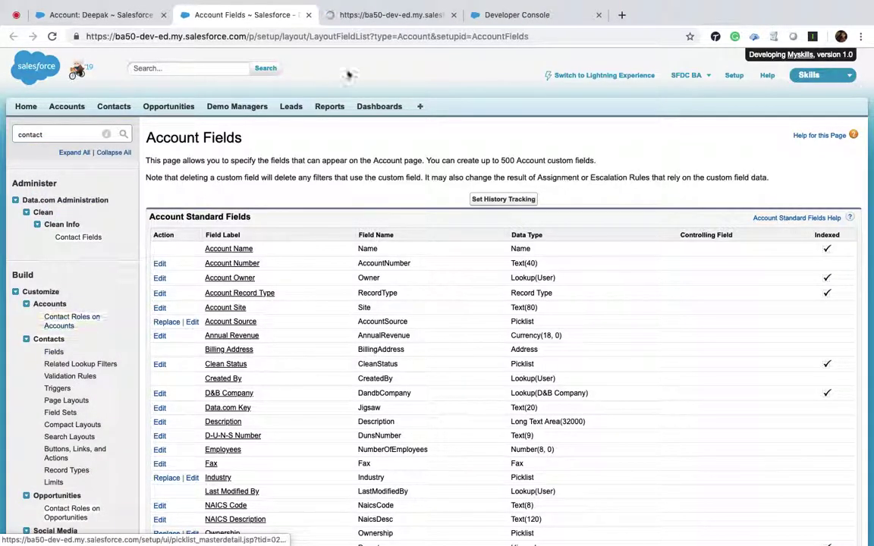
left_click(389, 17)
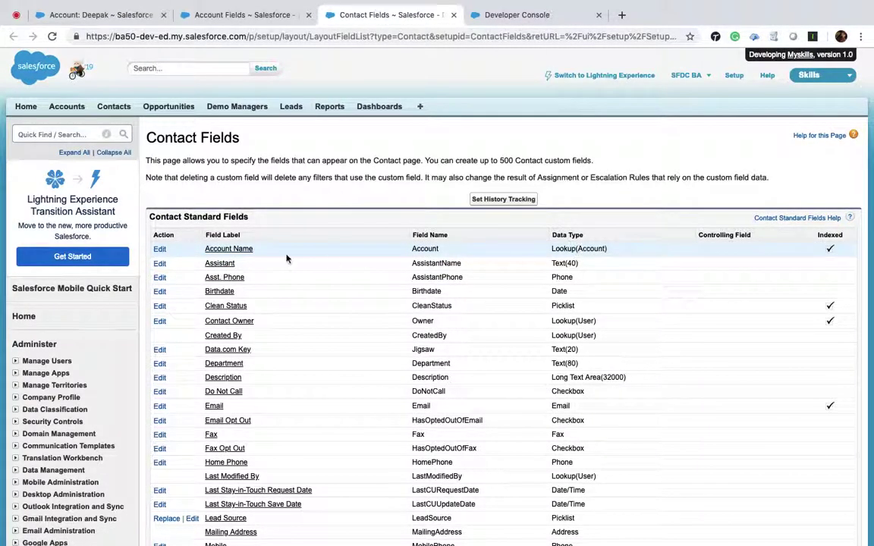
left_click(235, 252)
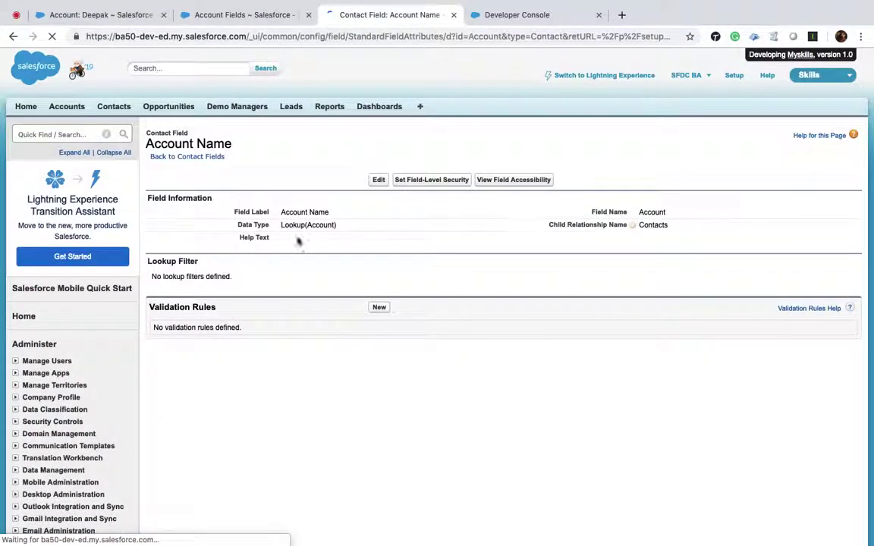
scroll(432, 240, "down", 2)
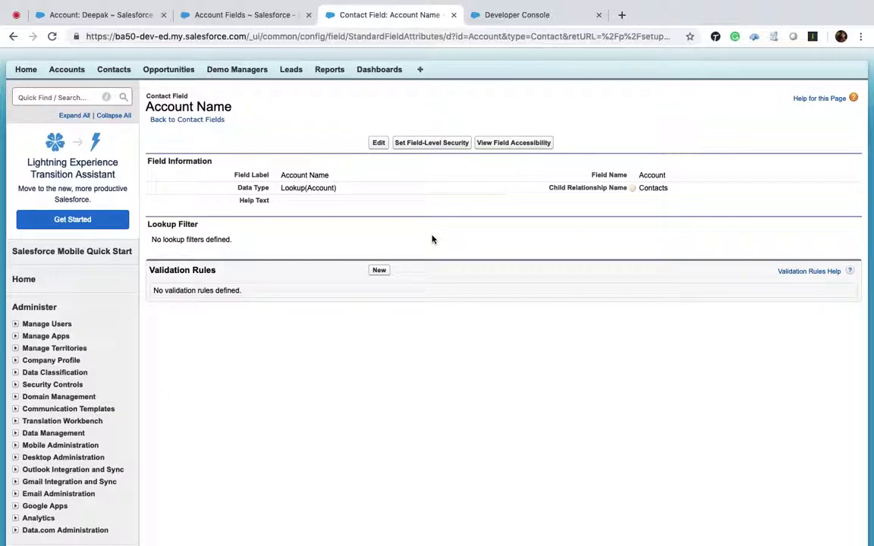
Replace the old query with Select Id, Name, (SELECT Id, Name FROM Contact) from Account.
left_click(535, 12)
key("ctrl+a")
key("BackSpace")
type("S")
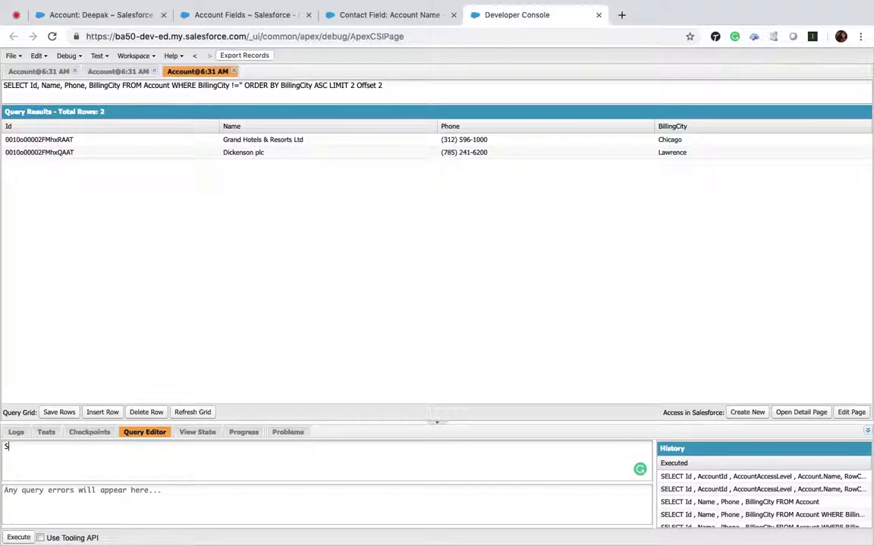
type("elect Id , NAme , (")
type(")")
key("BackSpace")
key("BackSpace")
type("SELECT Id , N")
type("ame FROM Contact) ")
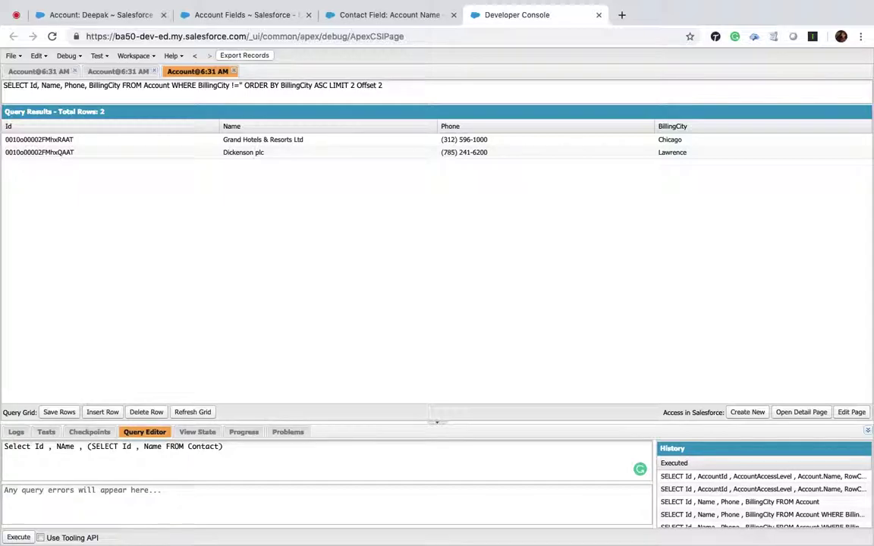
type("from Account")
Delete Contact from the subquery's FROM clause and return to the Account Name field page.
double_click(204, 447)
key("BackSpace")
left_click(204, 447)
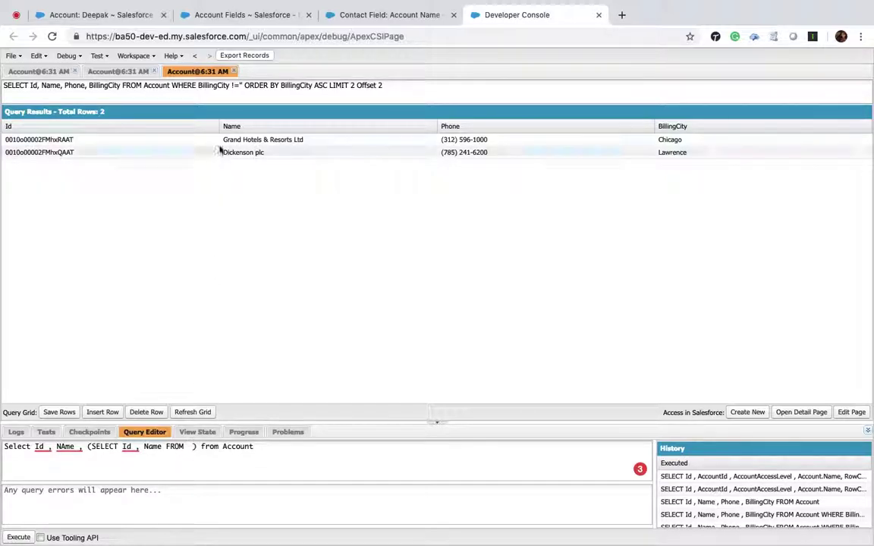
left_click(379, 15)
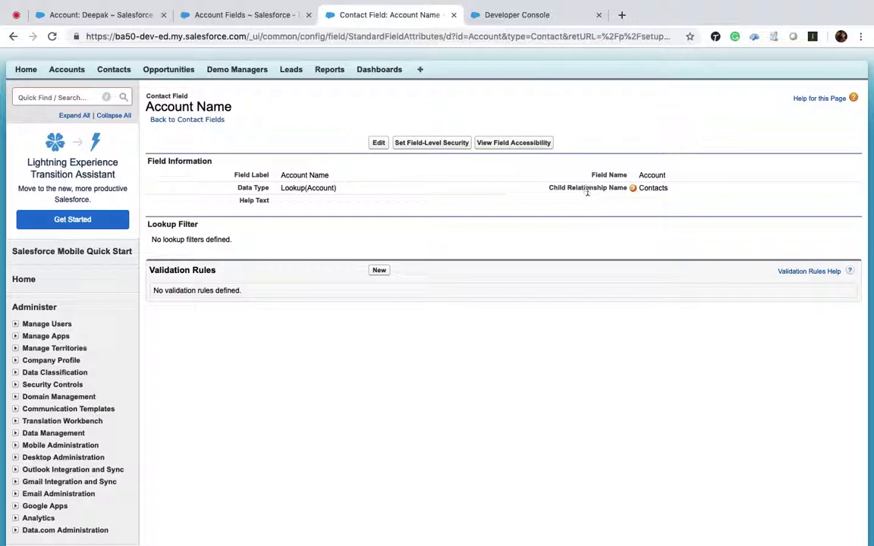
Reopen the Contact's Account Name field and select its child relationship name Contacts.
left_click_drag(549, 188, 627, 188)
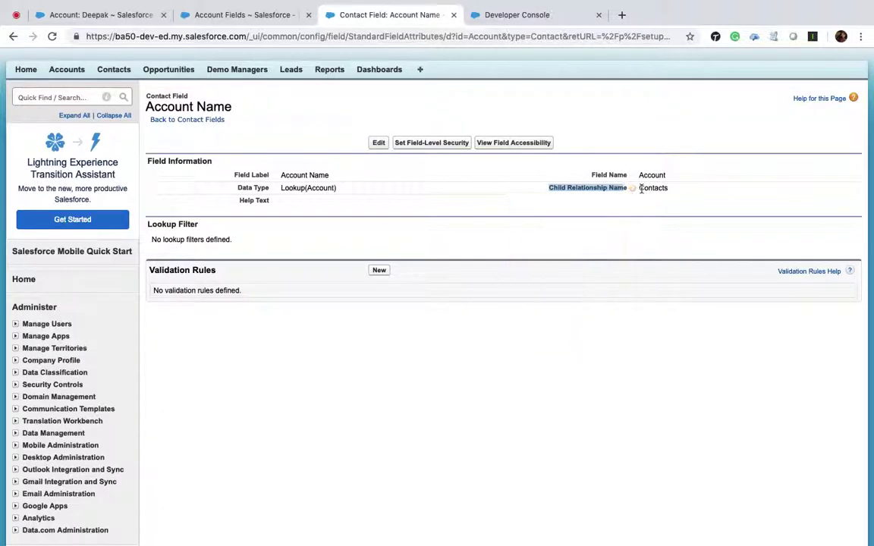
left_click(202, 121)
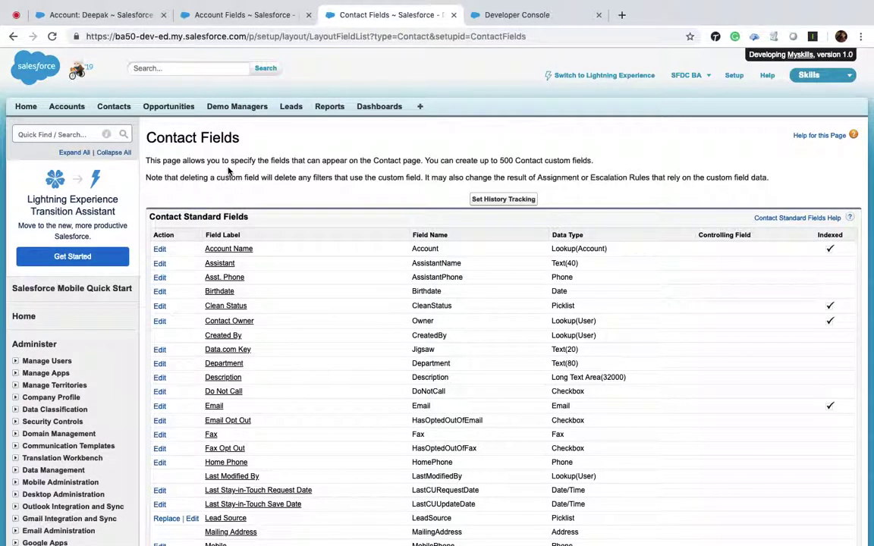
left_click(235, 250)
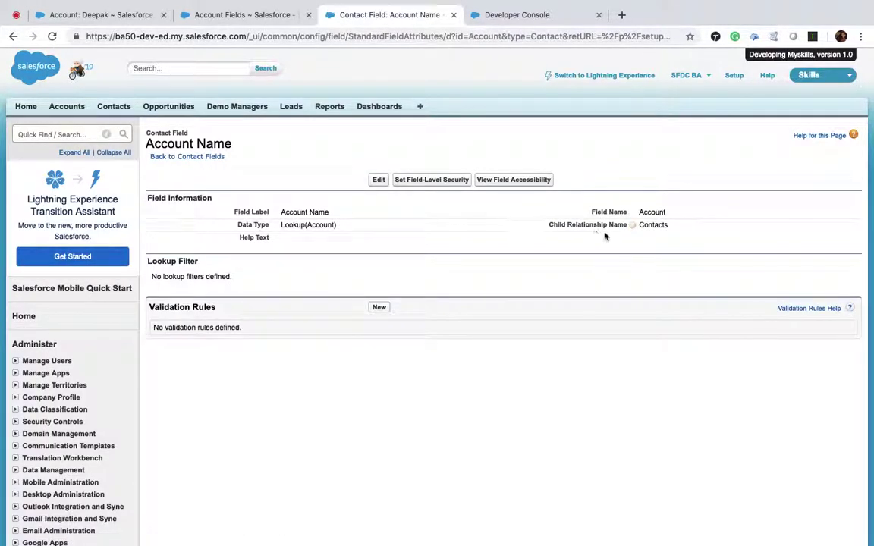
double_click(651, 225)
key("ctrl+c")
Paste Contacts after FROM in the subquery and run it, reviewing the 29 returned accounts.
left_click(523, 16)
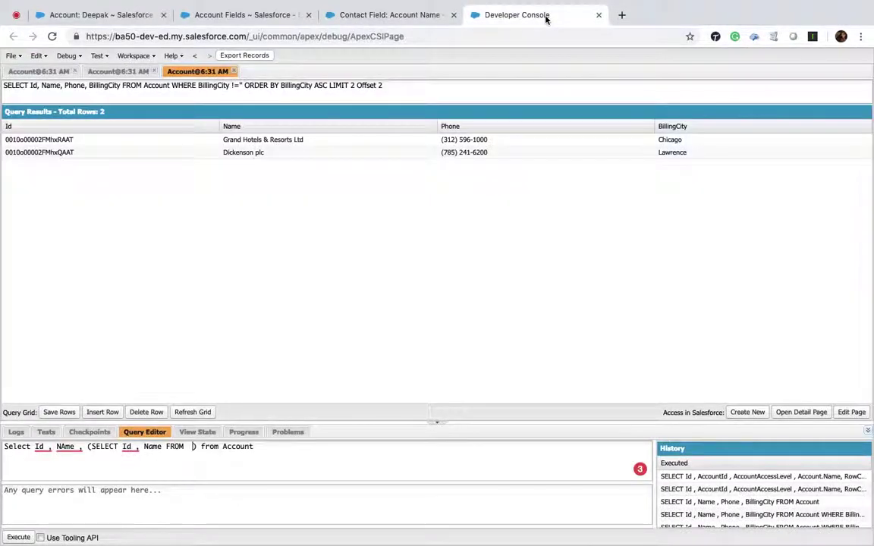
left_click(194, 446)
key("ctrl+v")
left_click(16, 537)
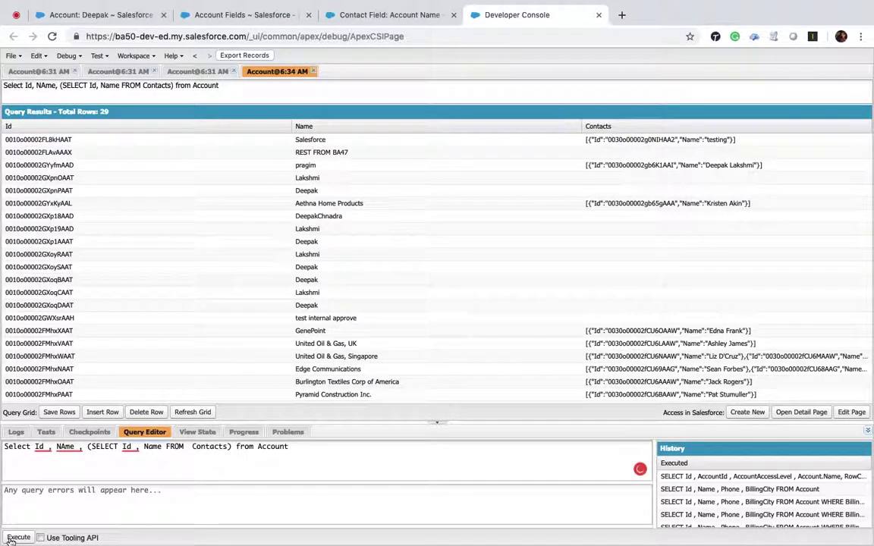
scroll(659, 386, "down", 3)
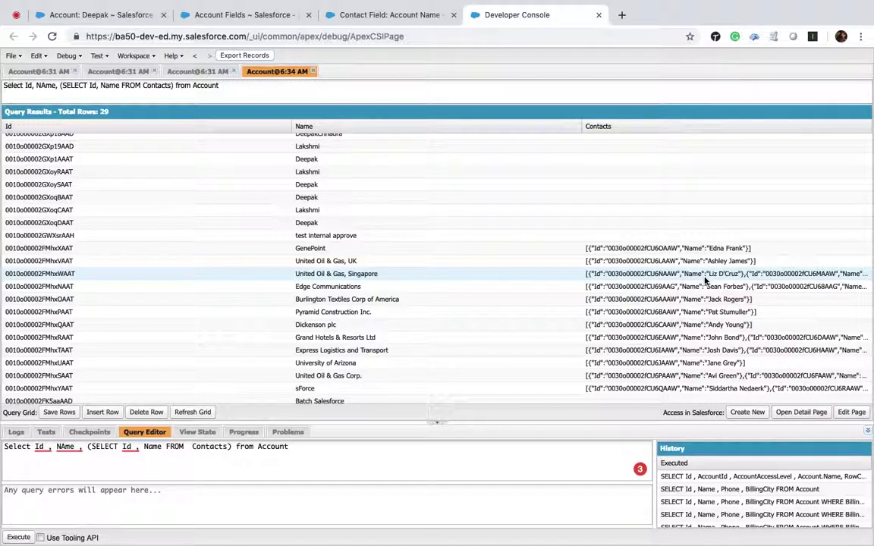
scroll(659, 302, "down", 1)
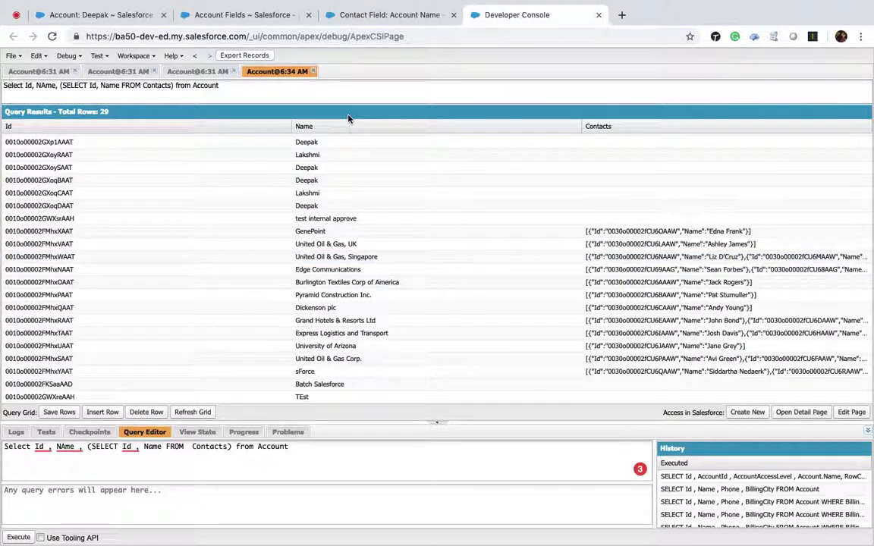
Open the Demo Manager's Account Name field and copy its child relationship name Demo_Managers.
left_click(367, 15)
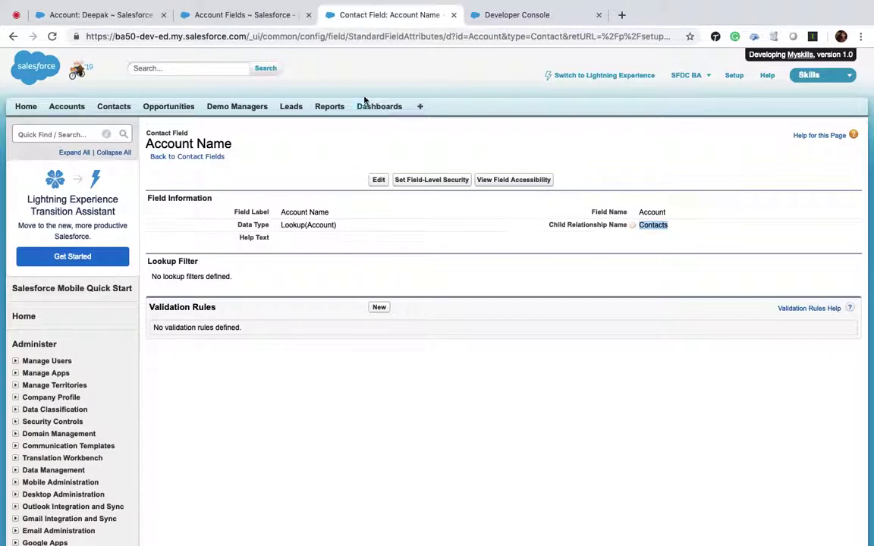
left_click(238, 108)
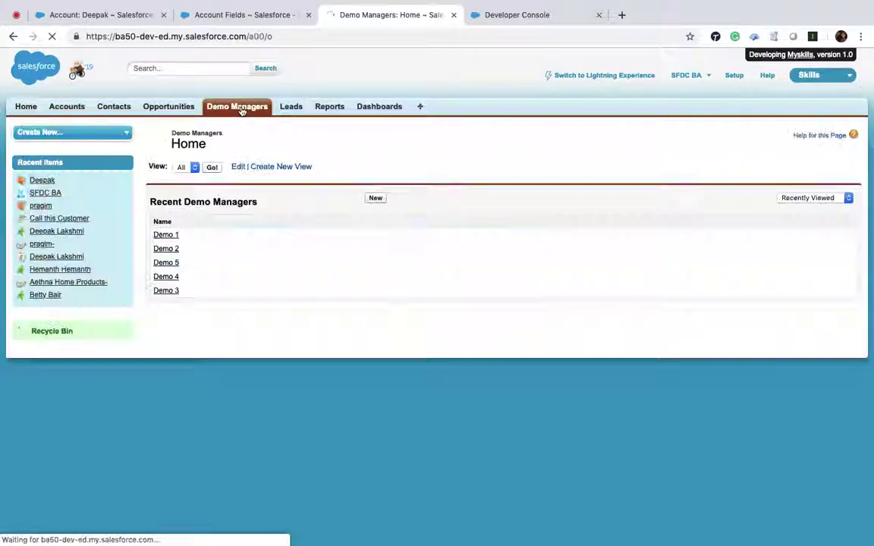
mouse_move(870, 158)
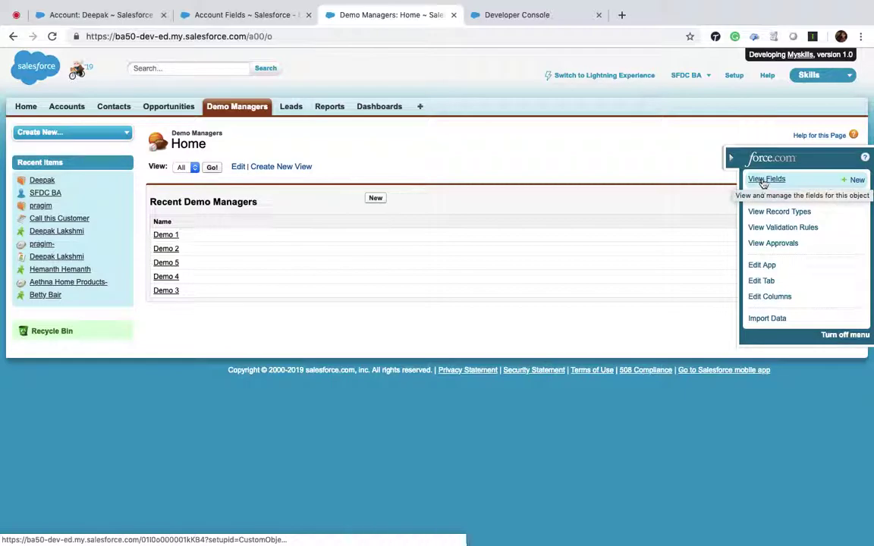
left_click(762, 181)
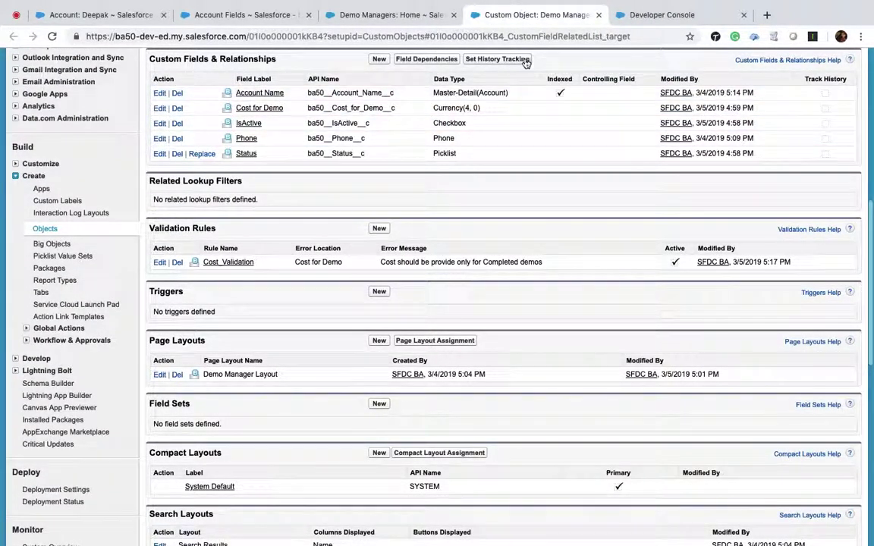
scroll(296, 108, "up", 1)
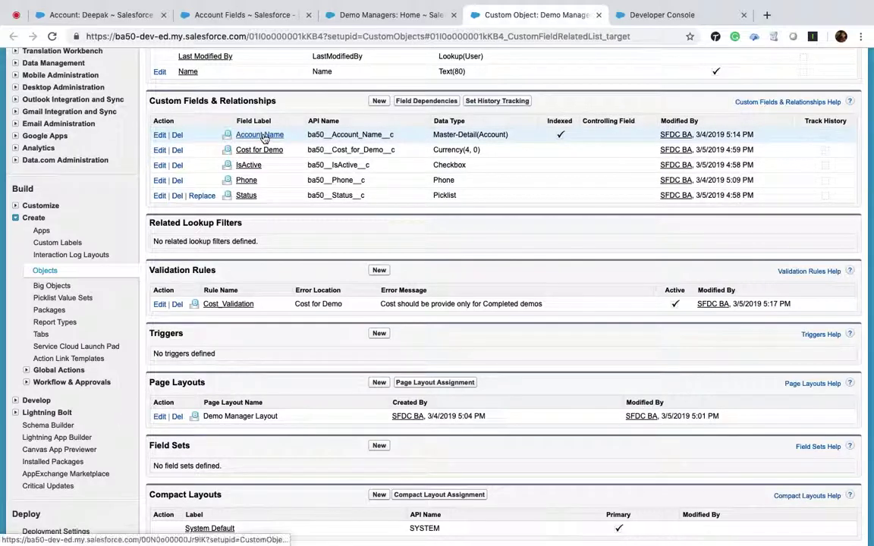
left_click(261, 135)
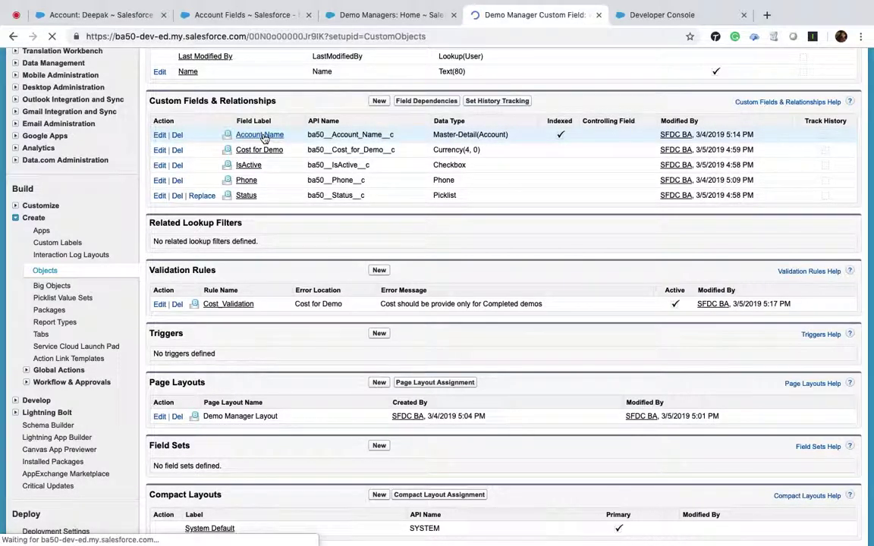
scroll(396, 405, "down", 2)
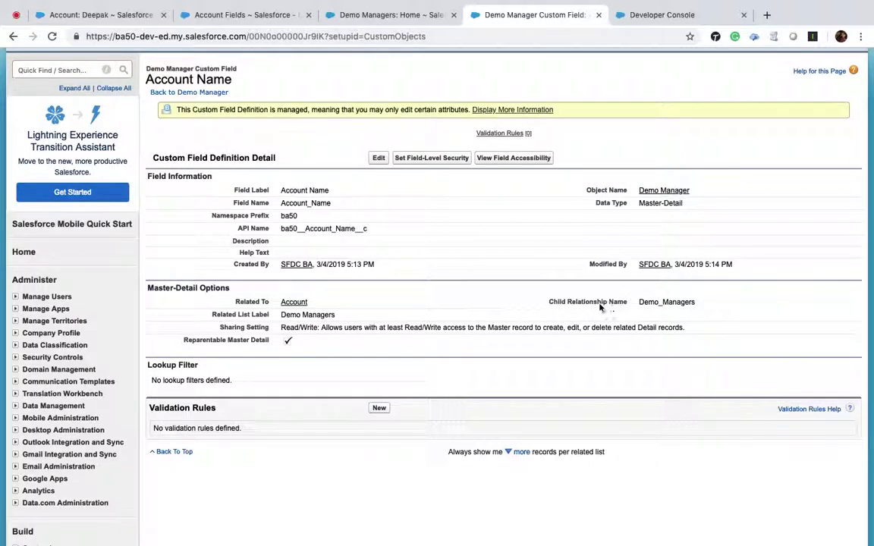
double_click(670, 303)
key("ctrl+c")
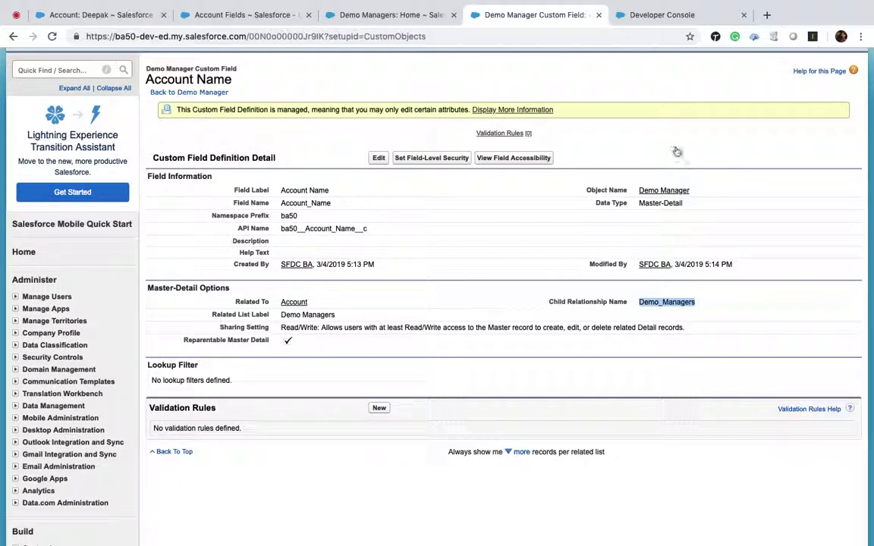
left_click(672, 16)
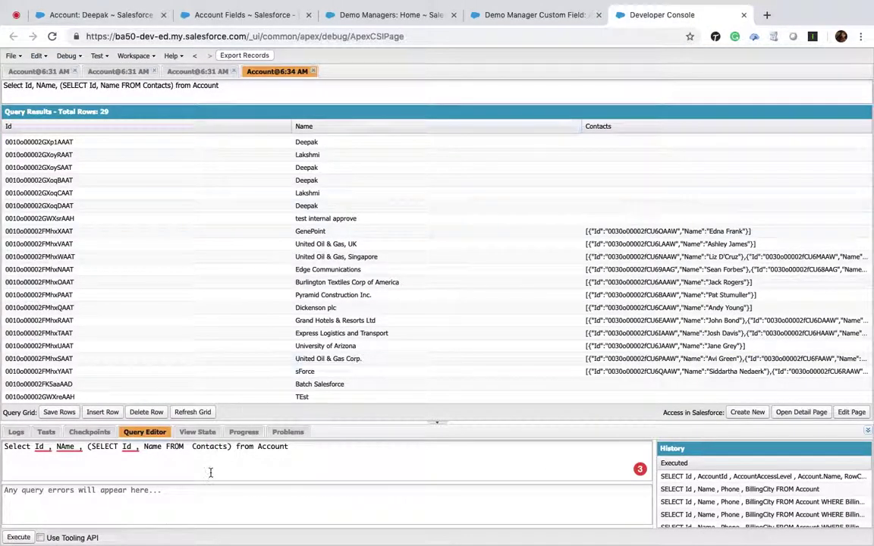
Replace Contacts with Demo_Managers__r in the subquery and run it, getting a 'Didn't understand relationship' error.
double_click(201, 448)
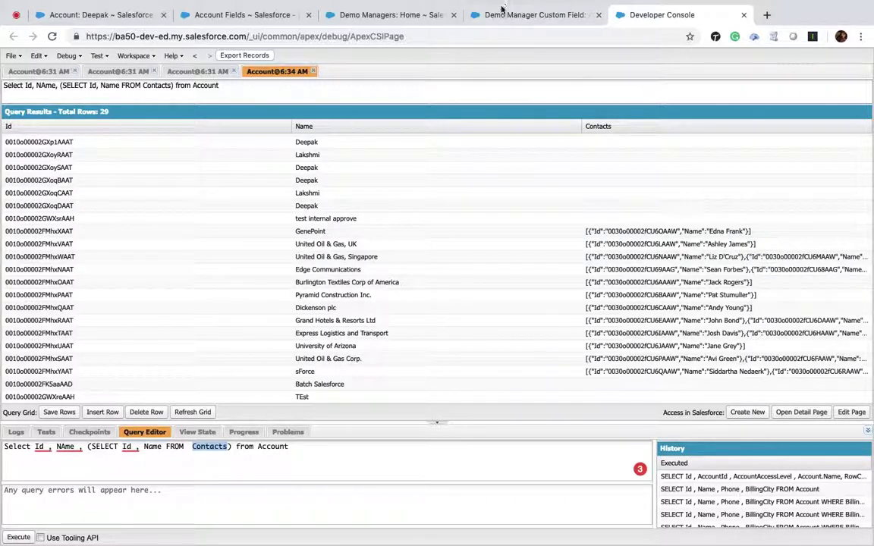
left_click(530, 14)
left_click(639, 16)
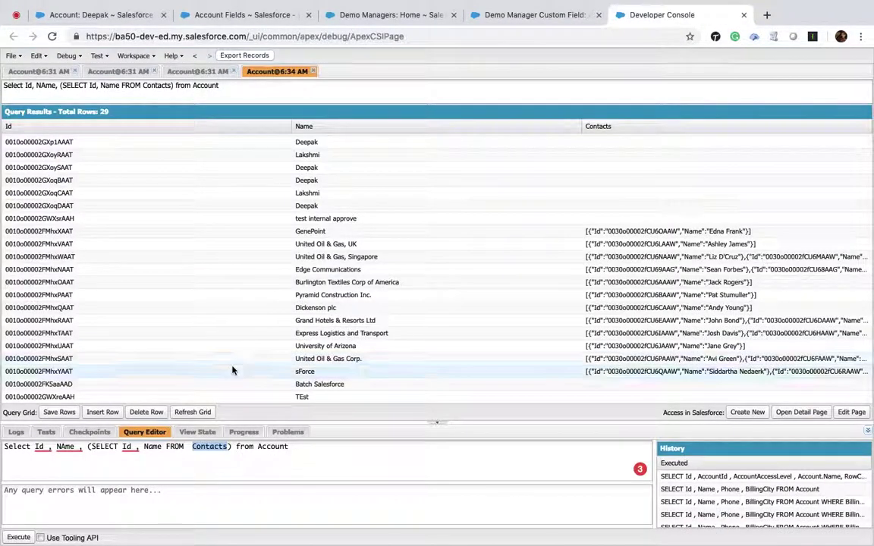
key("ctrl+v")
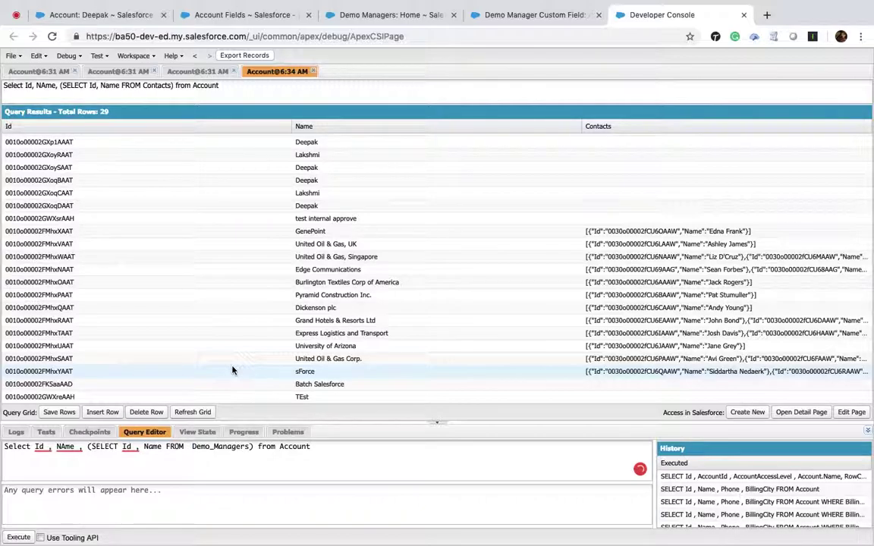
type("__r")
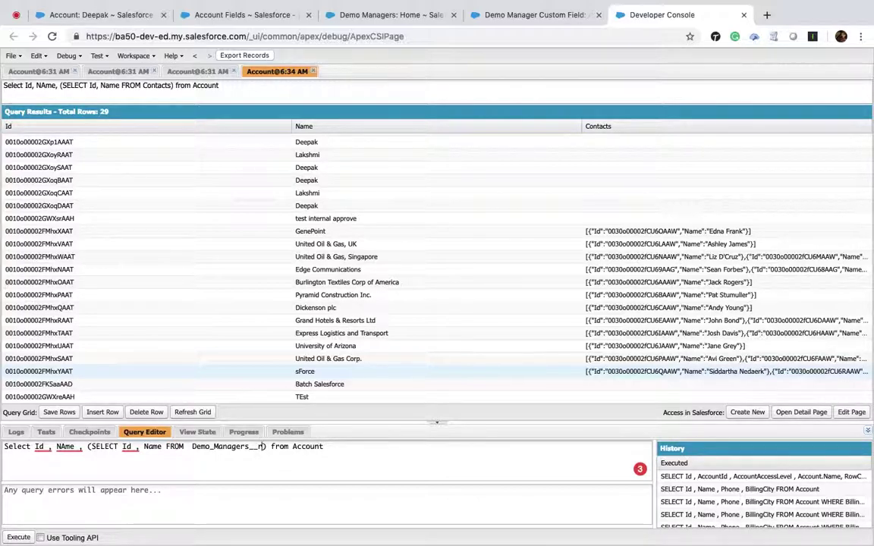
left_click(18, 537)
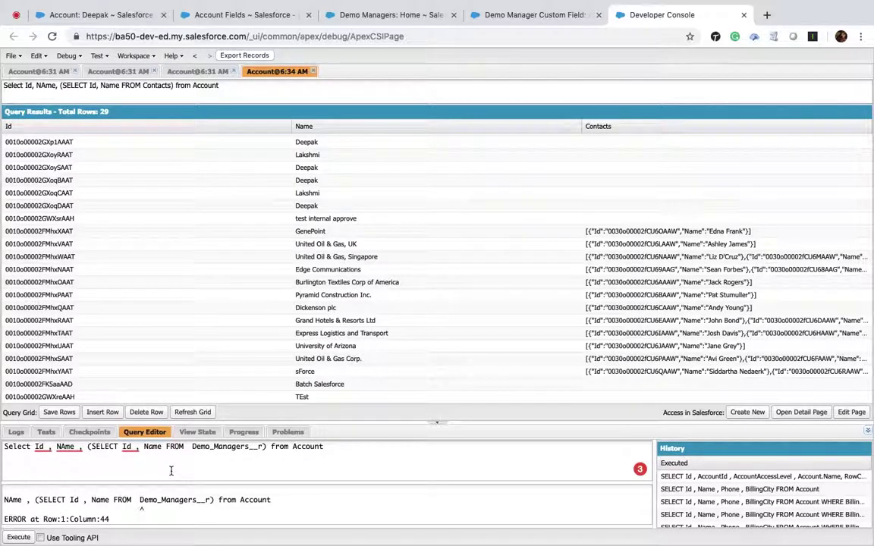
scroll(142, 504, "down", 1)
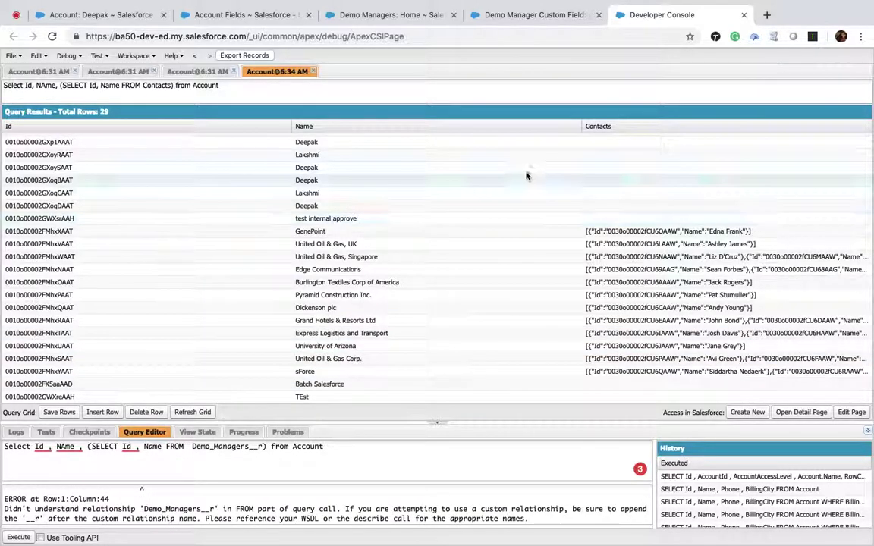
Copy the ba50 prefix from the API name and run the subquery using ba50__Demo_Managers__r.
left_click(543, 17)
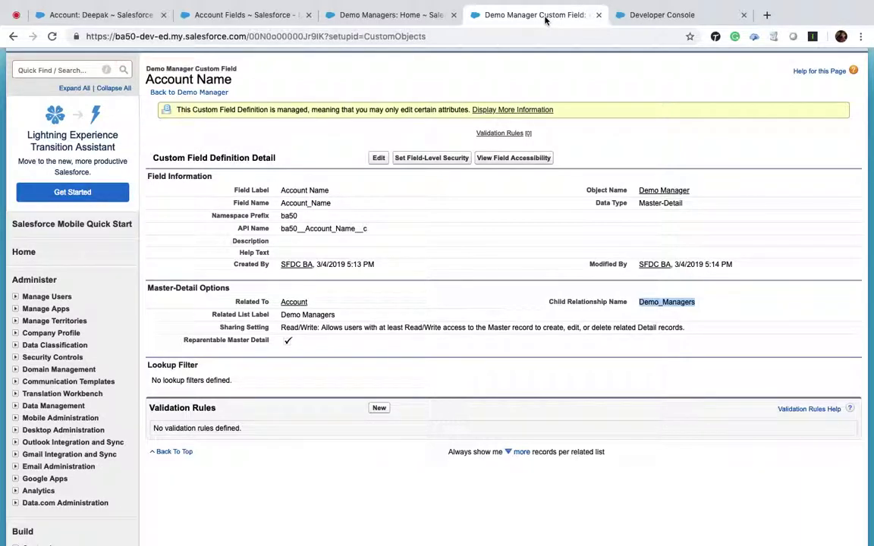
left_click_drag(304, 229, 275, 233)
key("super+c")
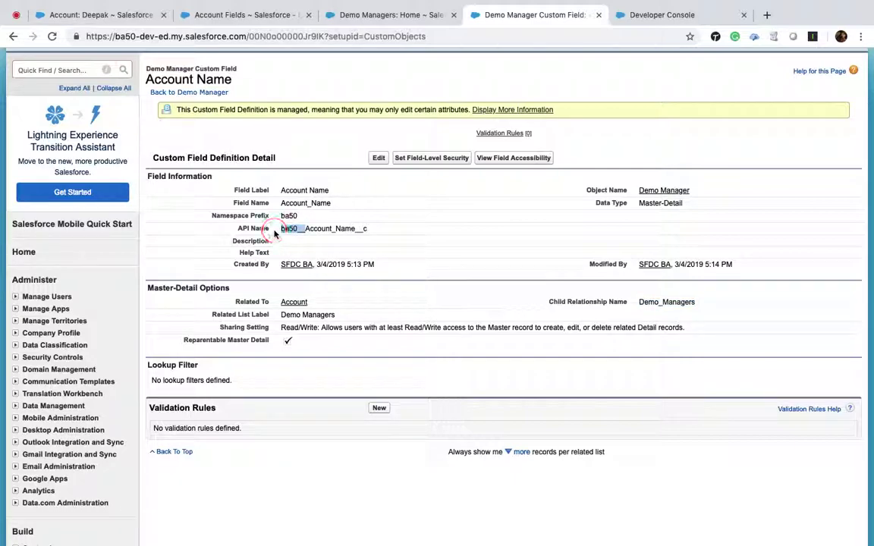
left_click(671, 15)
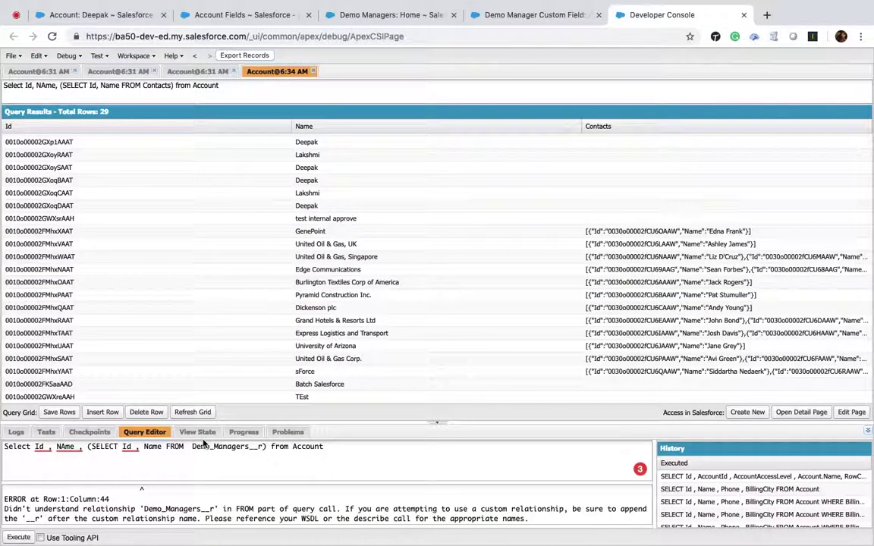
left_click(192, 446)
key("super+v")
left_click(211, 446)
key("BackSpace")
key("BackSpace")
key("BackSpace")
key("BackSpace")
key("BackSpace")
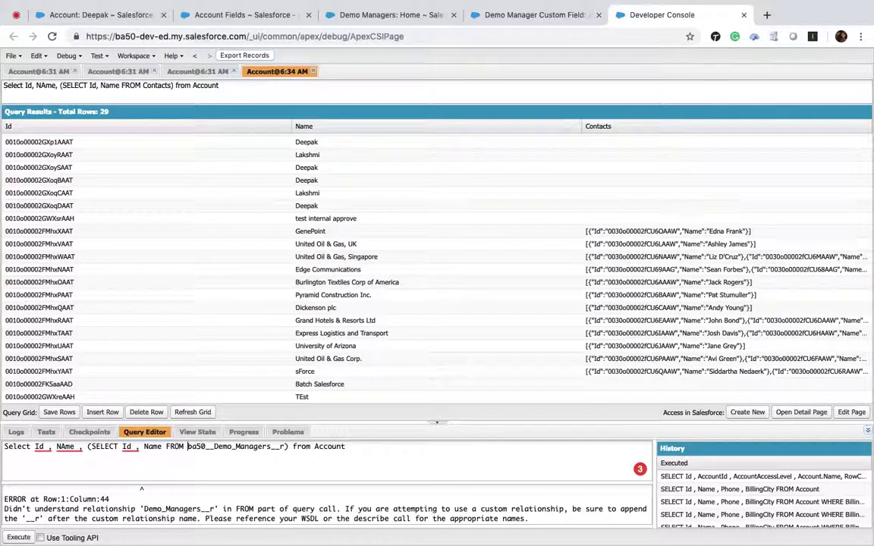
left_click(19, 537)
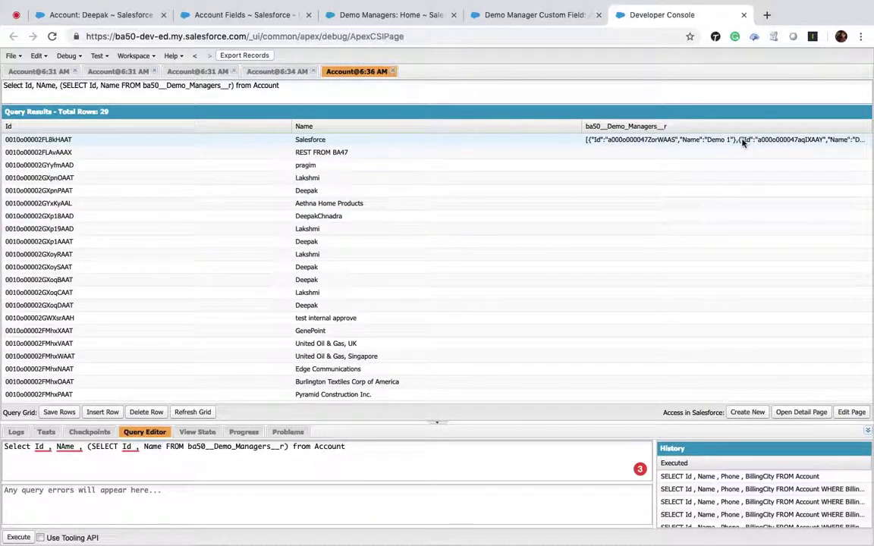
scroll(743, 143, "down", 3)
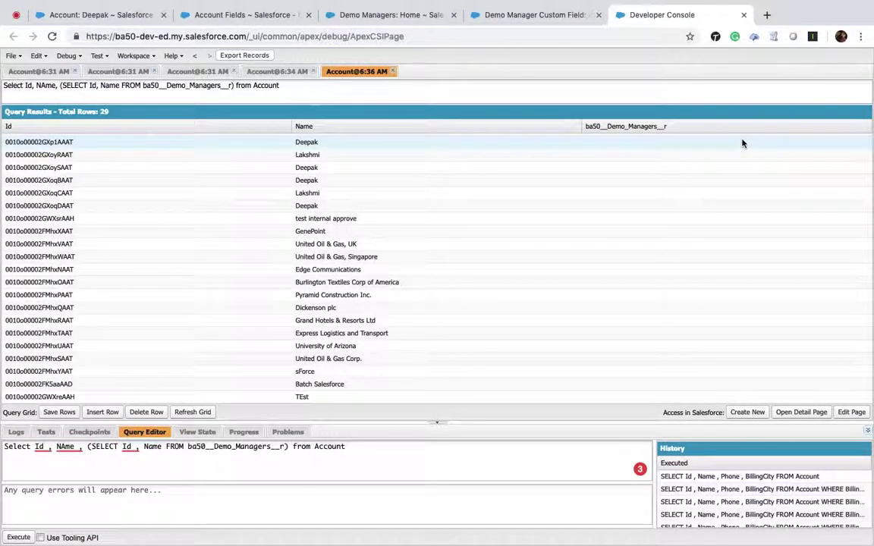
scroll(742, 143, "up", 3)
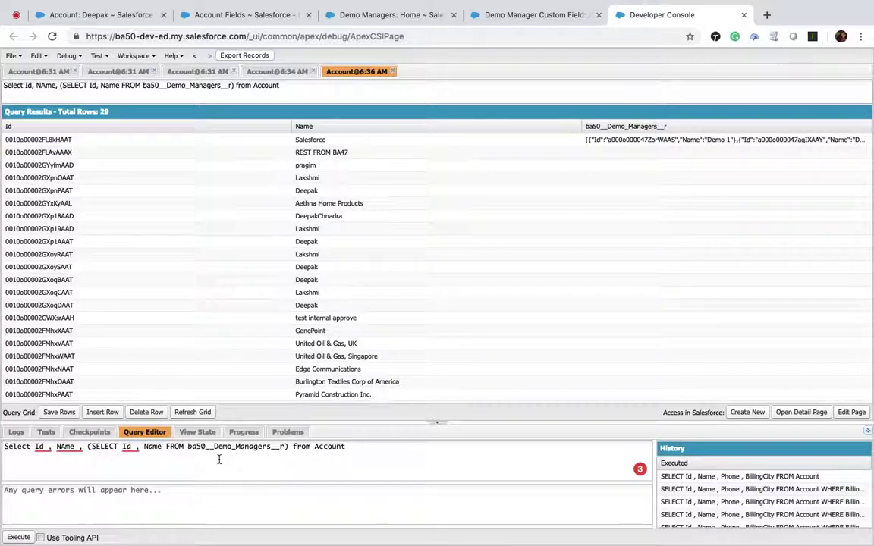
left_click(531, 14)
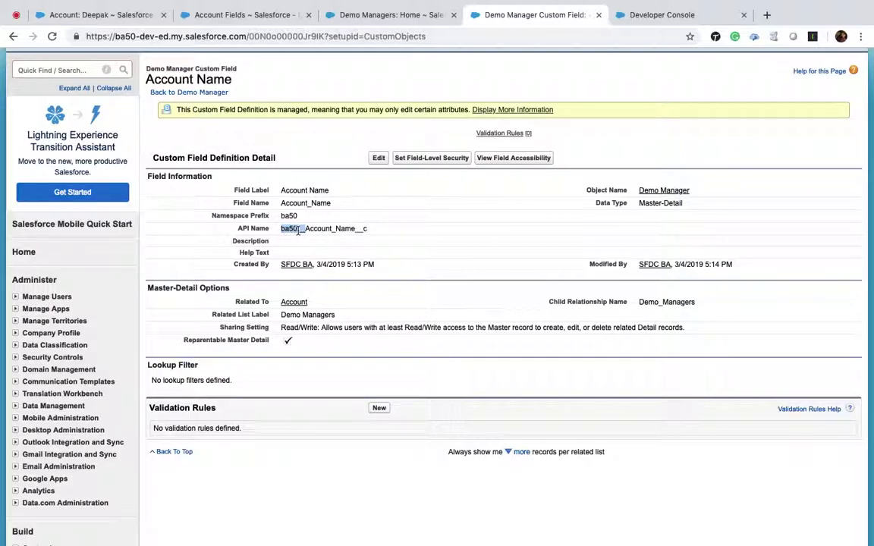
left_click(290, 218)
left_click(667, 17)
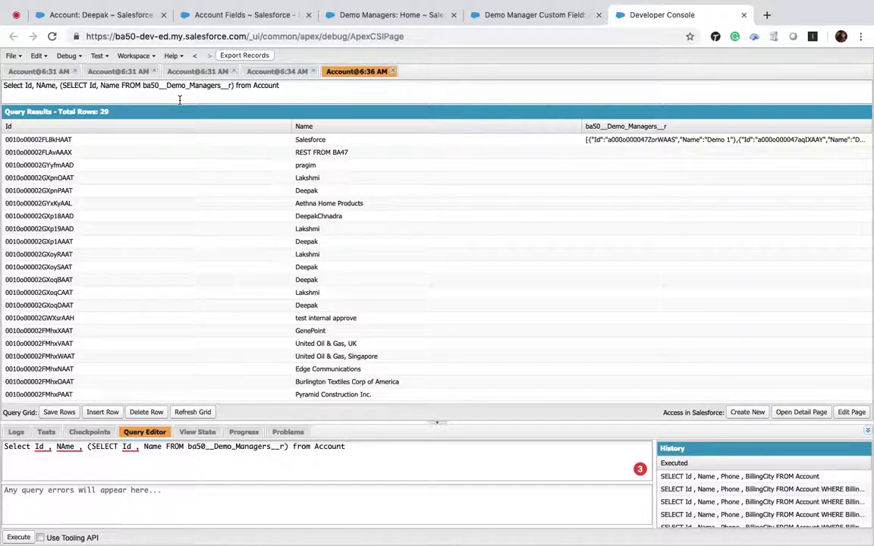
left_click(74, 71)
left_click(74, 71)
Close all result tabs, clear the Query Editor, and begin a new Select query.
left_click(75, 72)
left_click(75, 71)
left_click(75, 72)
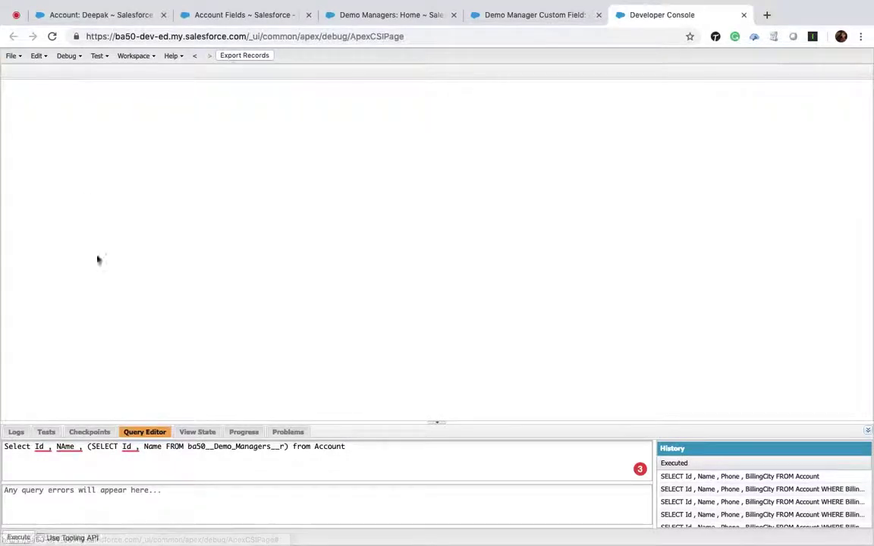
key("super+a")
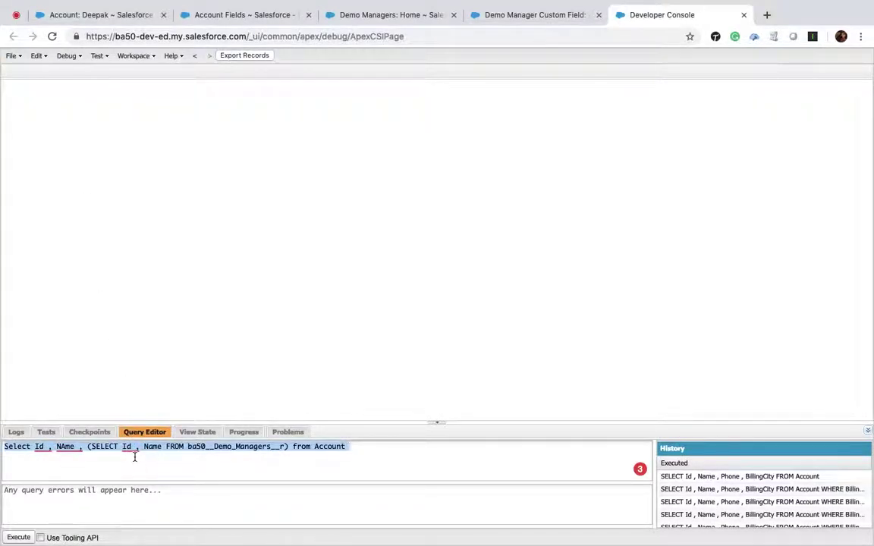
key("BackSpace")
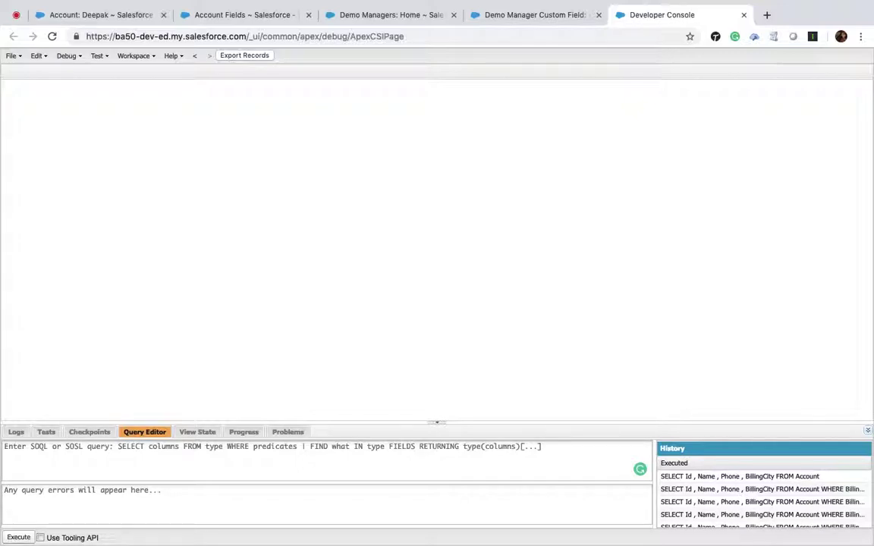
left_click(46, 460)
type("Select Id , Name ,")
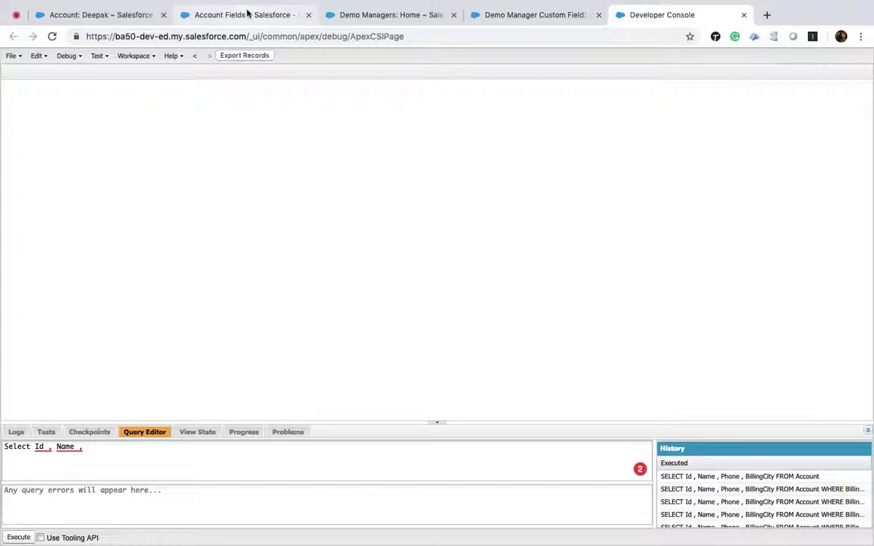
Check the Contact field list in Setup to find the Account-related field names.
left_click(247, 13)
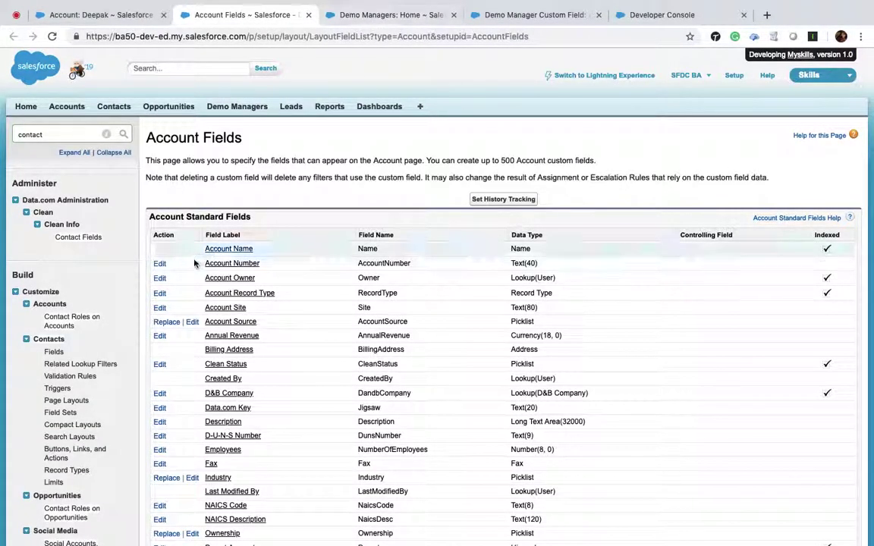
left_click(53, 353)
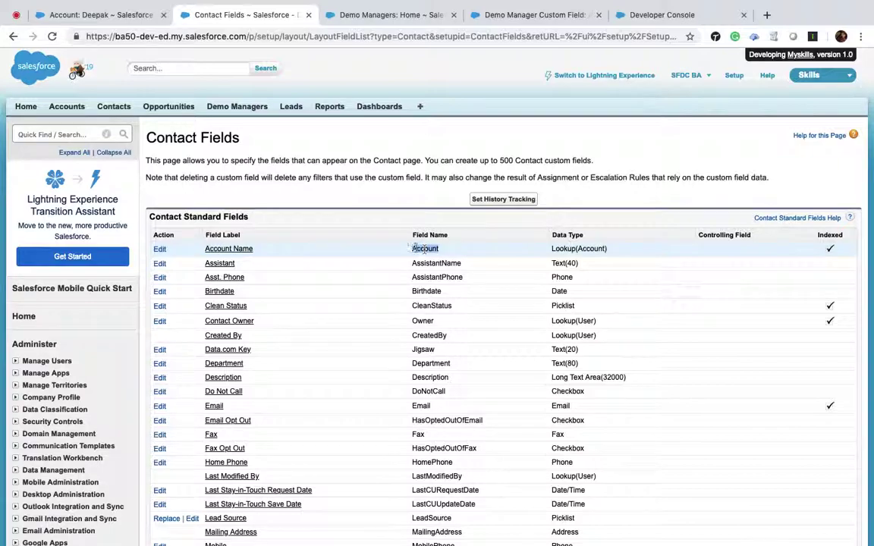
left_click(659, 15)
Write SELECT Id, Name, Account.Name, Account.Phone, AccountId, Account.Id FROM Contact WHERE AccountId != null.
type("Account")
type(".Na")
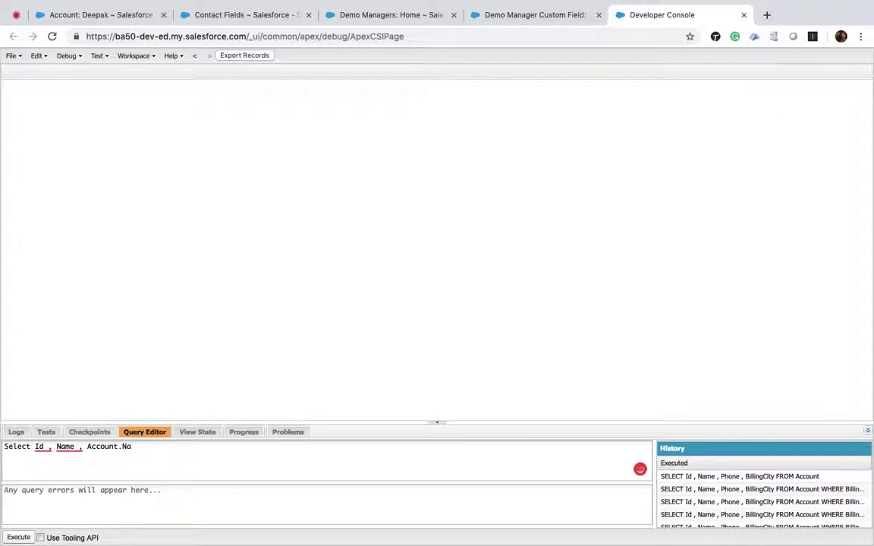
type("me , A")
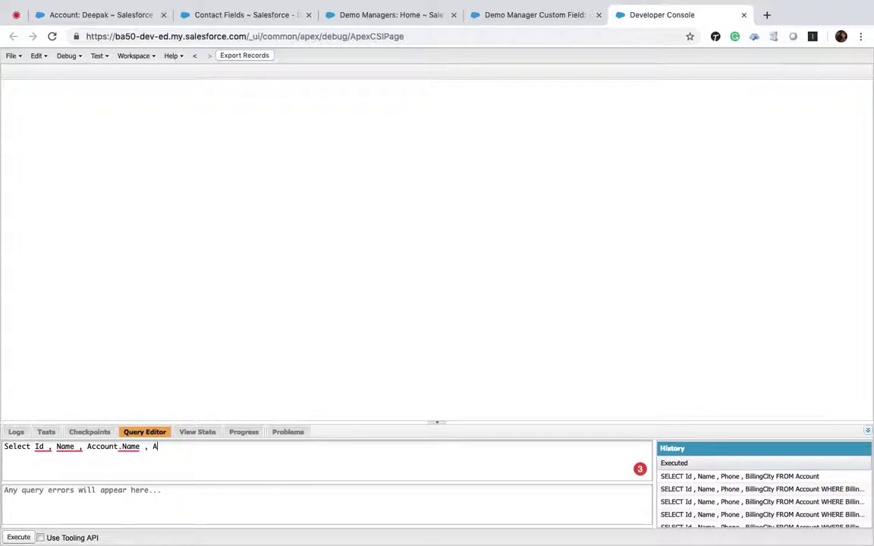
type("ccount.Phone, AccountId ")
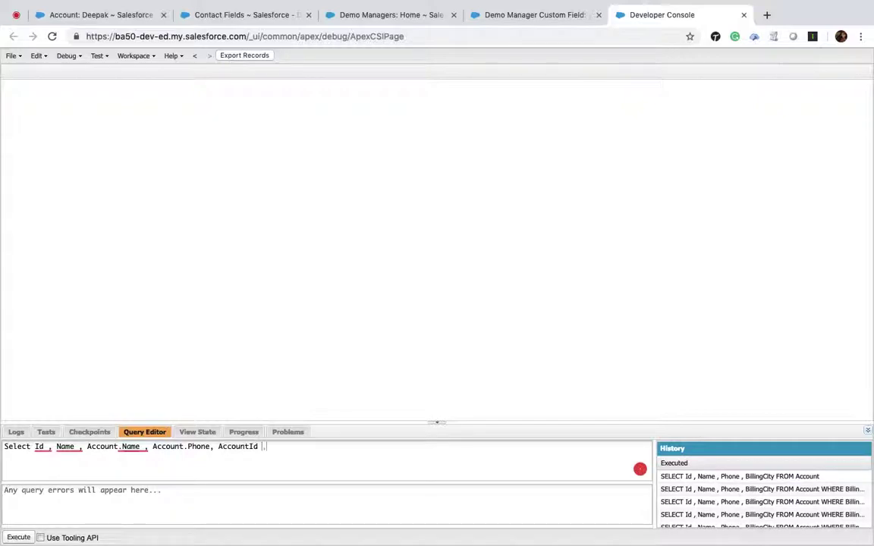
type(", Account.Id")
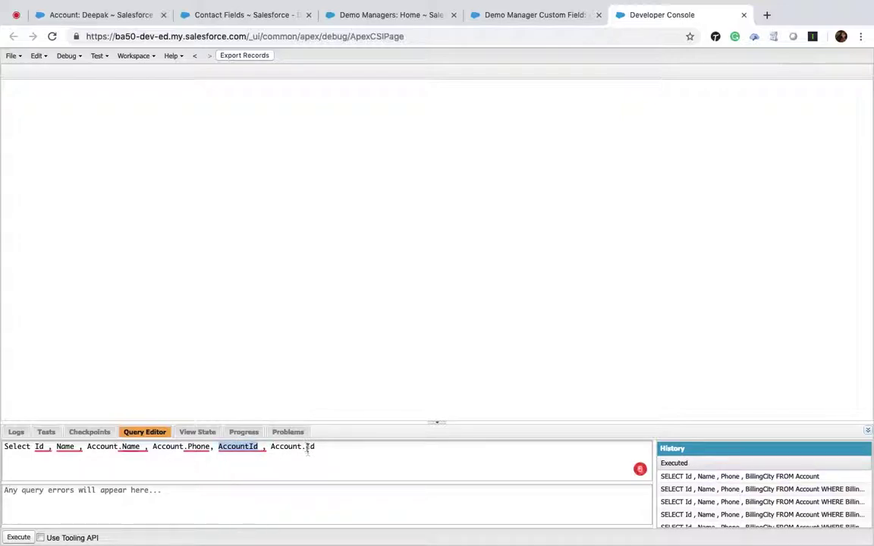
type("FRO")
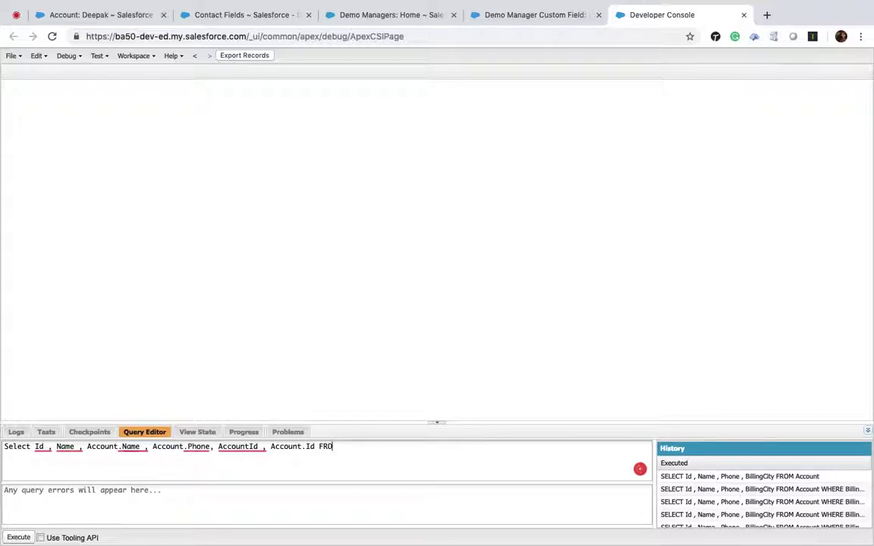
type("m Contact WHERE AccountId !=null")
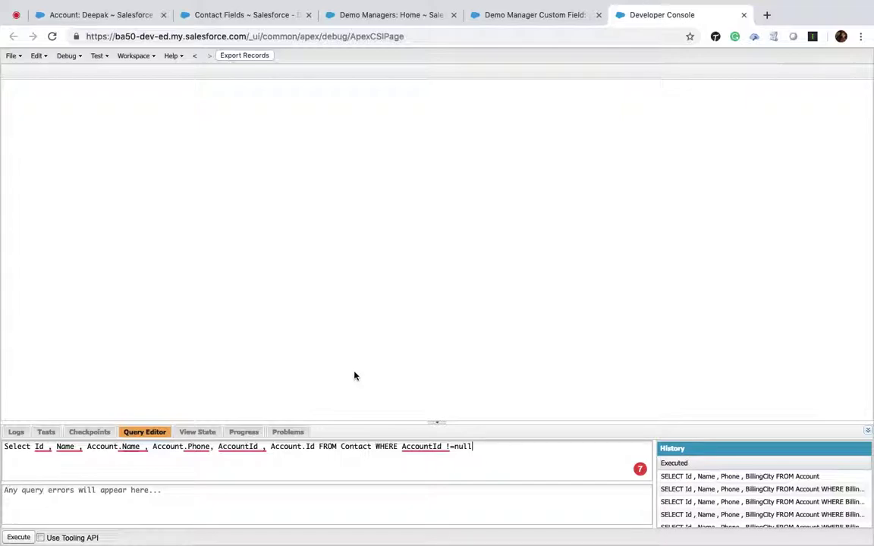
mouse_move(251, 448)
Execute the Contact query and inspect the first row's Account.Id and AccountId values.
left_click(17, 536)
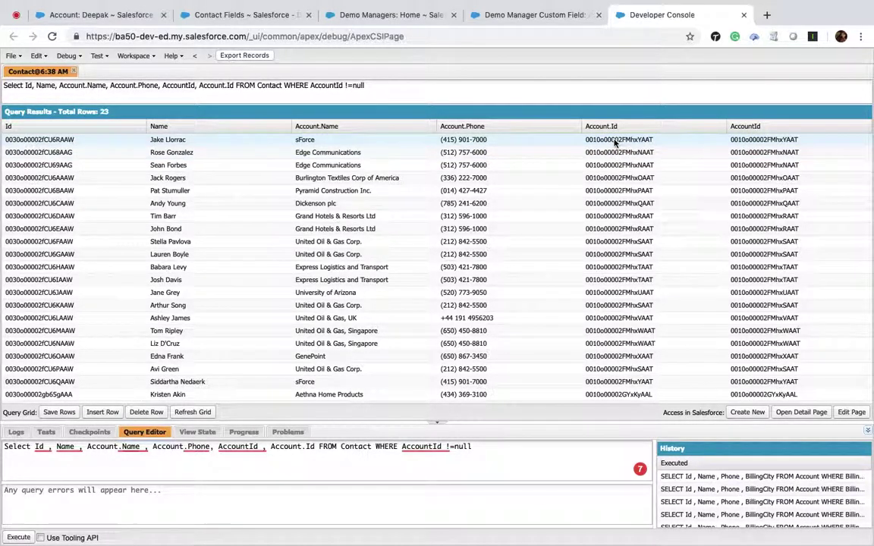
double_click(615, 141)
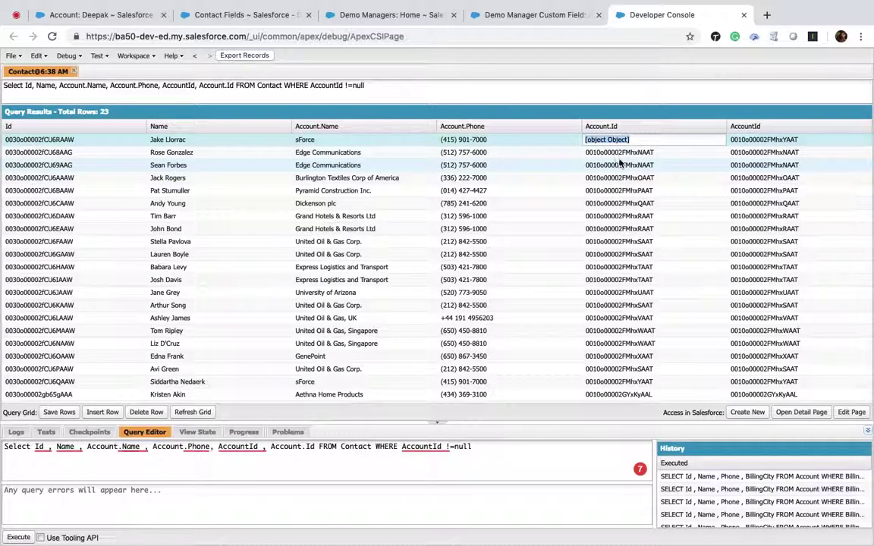
double_click(760, 140)
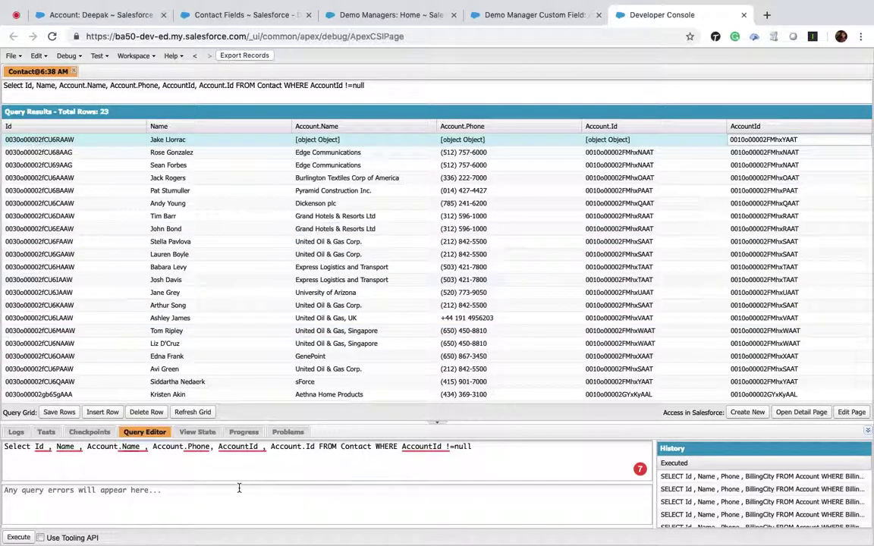
Look up the Account field's API name in the Contact field definitions.
left_click(232, 11)
double_click(422, 249)
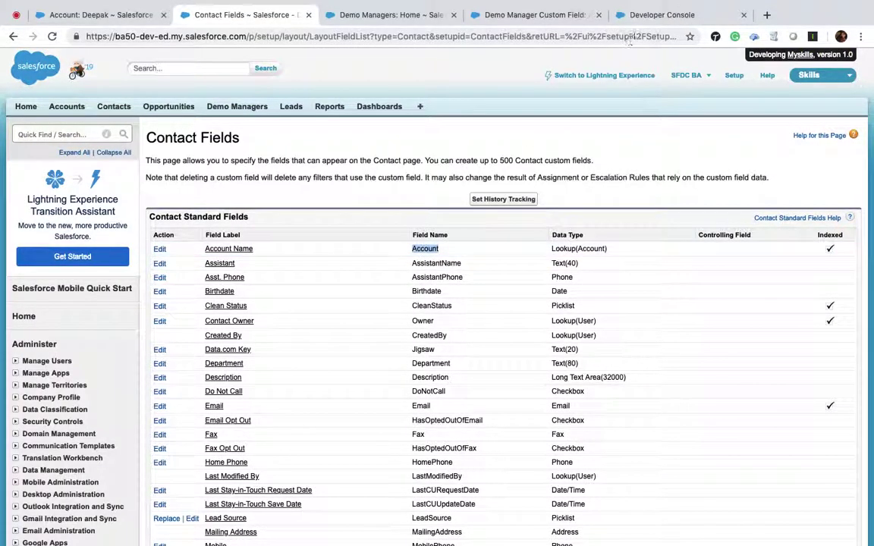
left_click(661, 13)
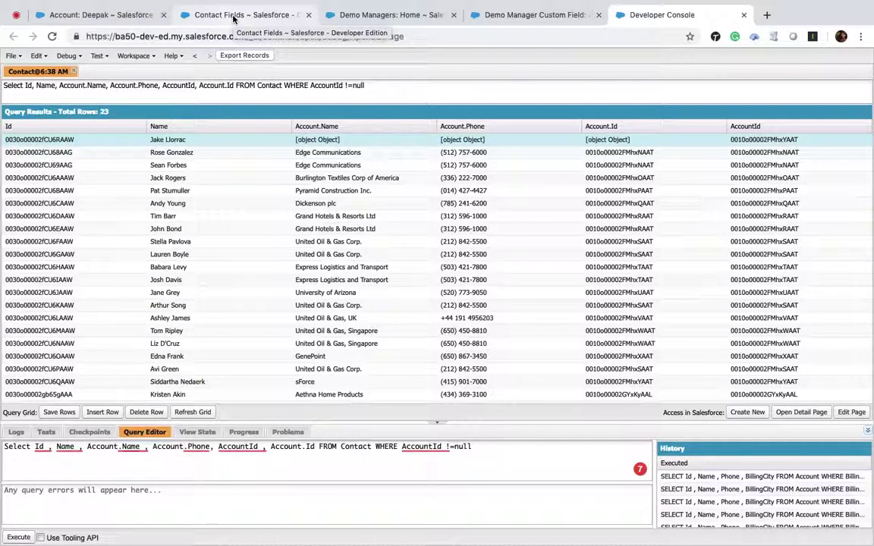
Replace Contact in the FROM clause with the Demo Manager API name ba50__Demo_Manager__c.
left_click(524, 14)
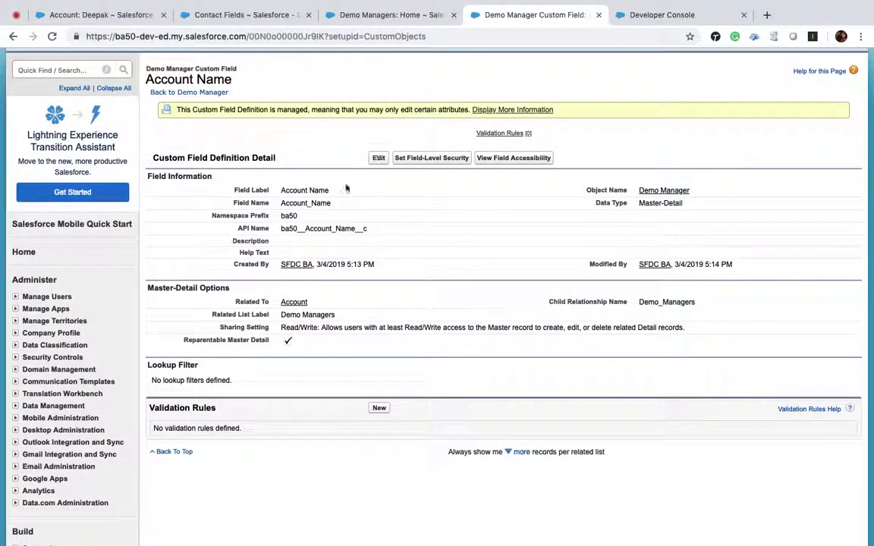
left_click(414, 15)
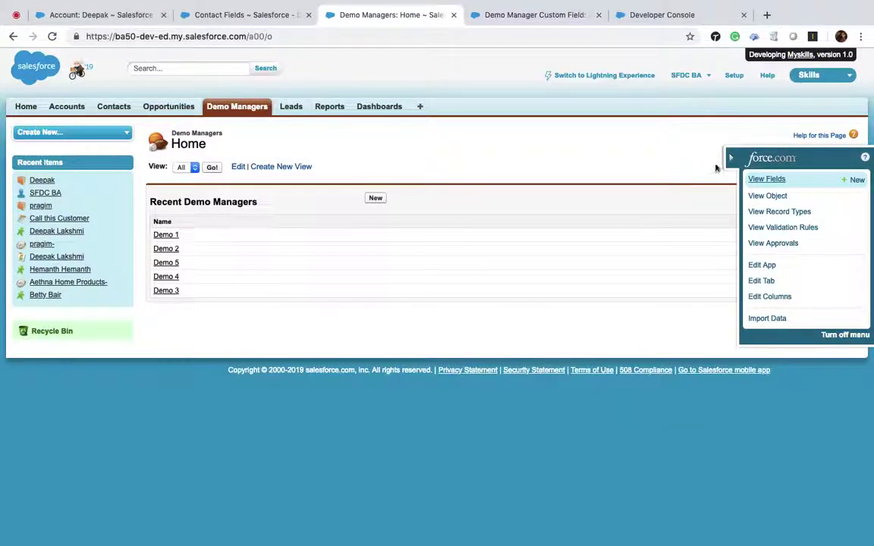
left_click(760, 180)
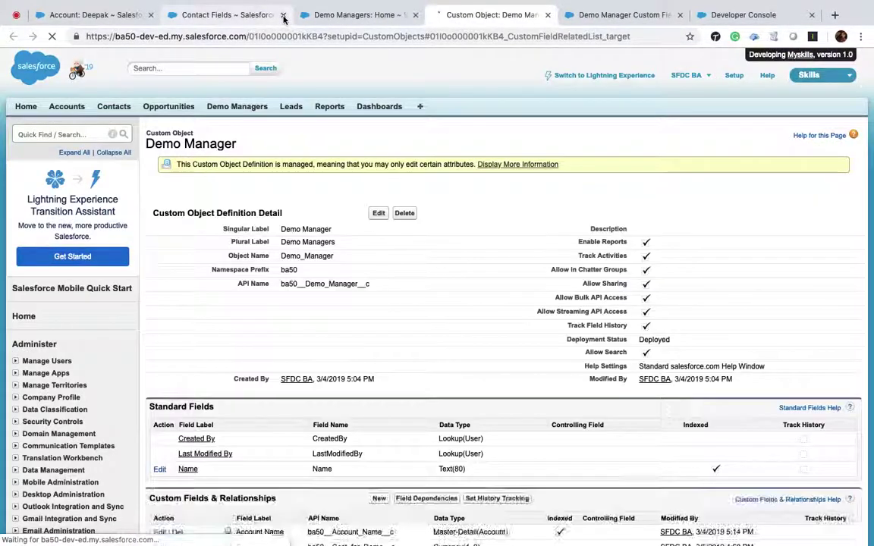
left_click(283, 16)
scroll(337, 152, "up", 10)
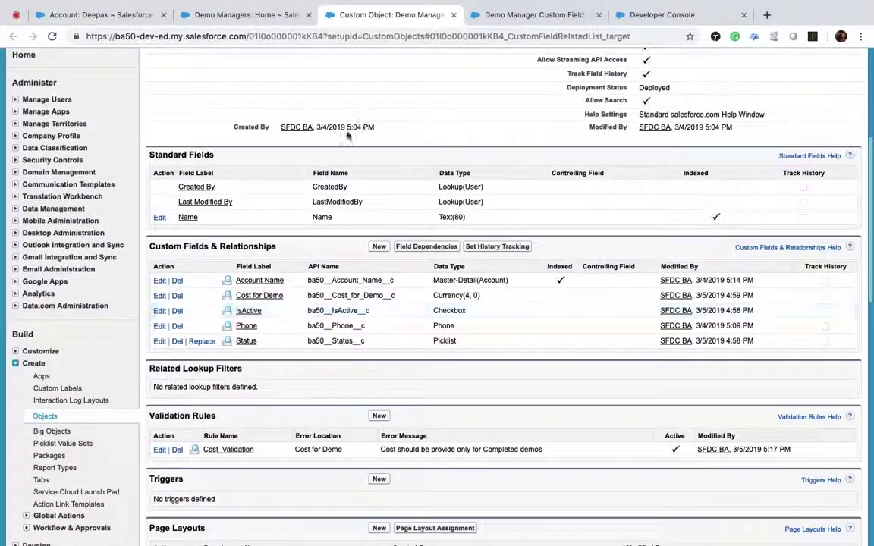
scroll(338, 152, "up", 2)
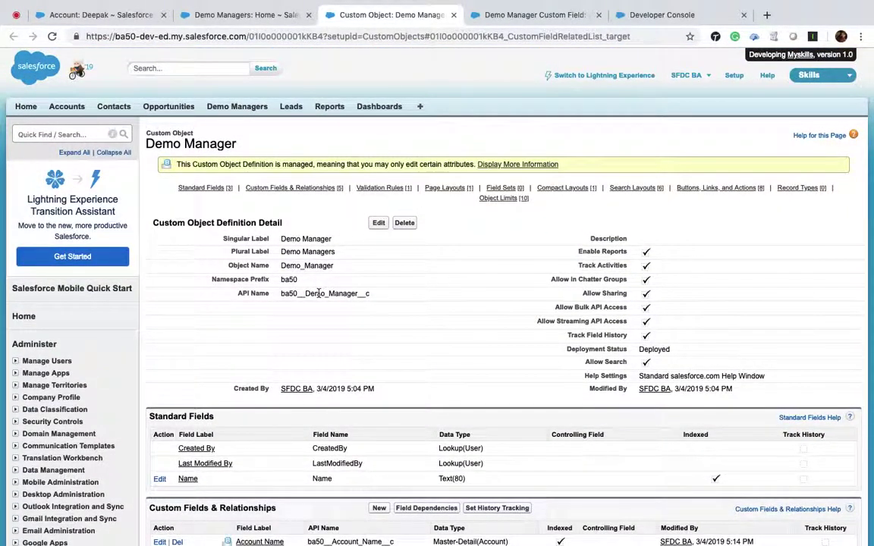
double_click(318, 293)
key("super+c")
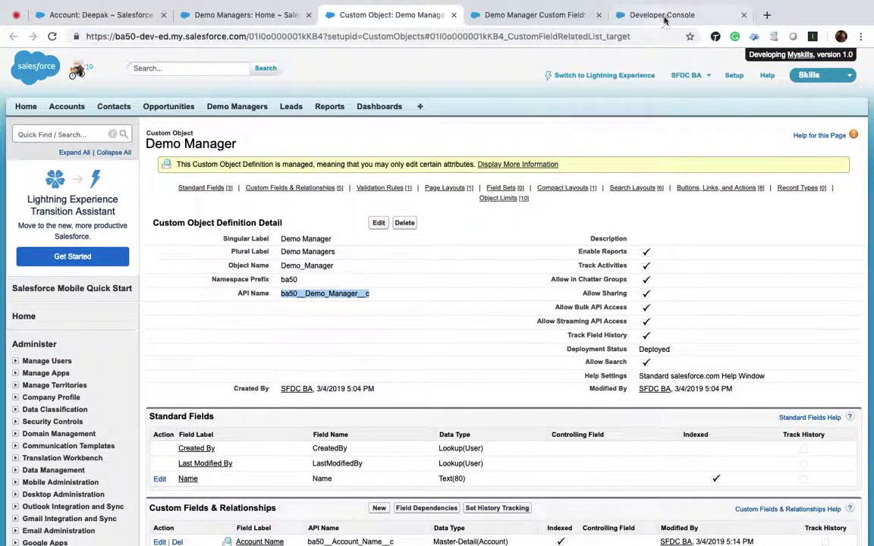
left_click(654, 15)
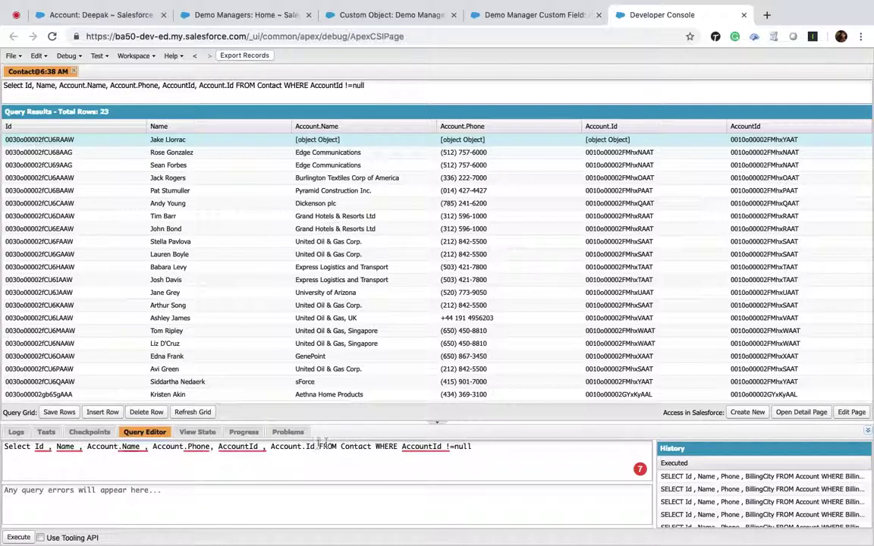
double_click(347, 448)
key("super+v")
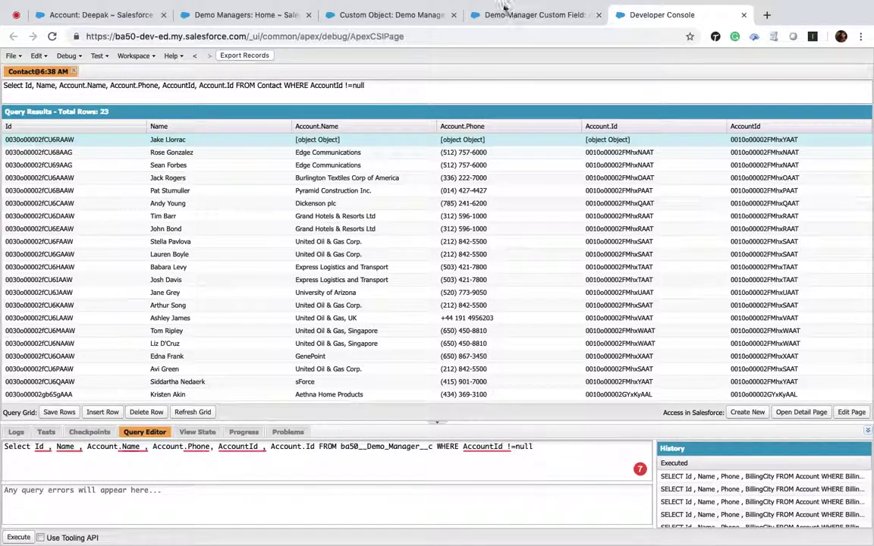
Copy the Account Name field's API name from the Demo Manager object page.
left_click(499, 12)
left_click(400, 15)
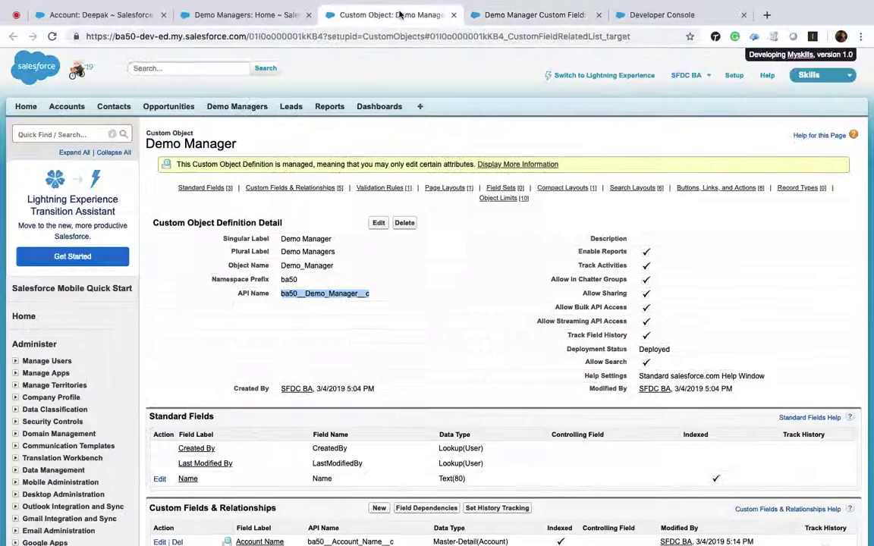
scroll(377, 340, "down", 5)
scroll(377, 340, "down", 2)
double_click(341, 255)
key("ctrl+c")
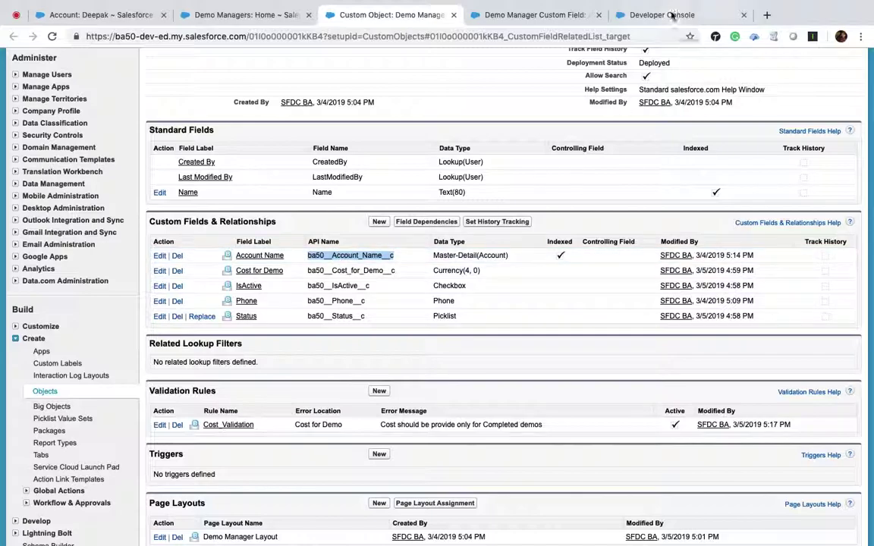
left_click(671, 14)
Replace AccountId with ba50__Account_Name__c in both the WHERE filter and the field list.
double_click(481, 447)
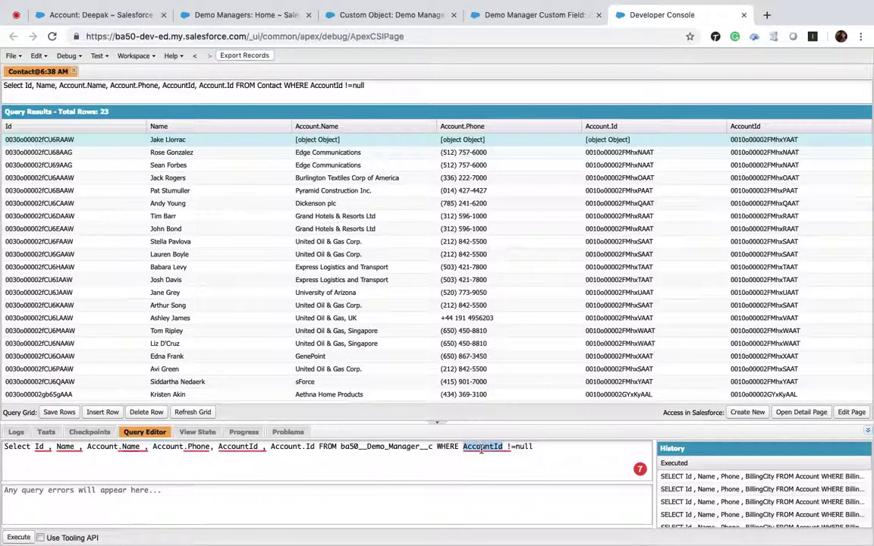
key("ctrl+v")
double_click(237, 447)
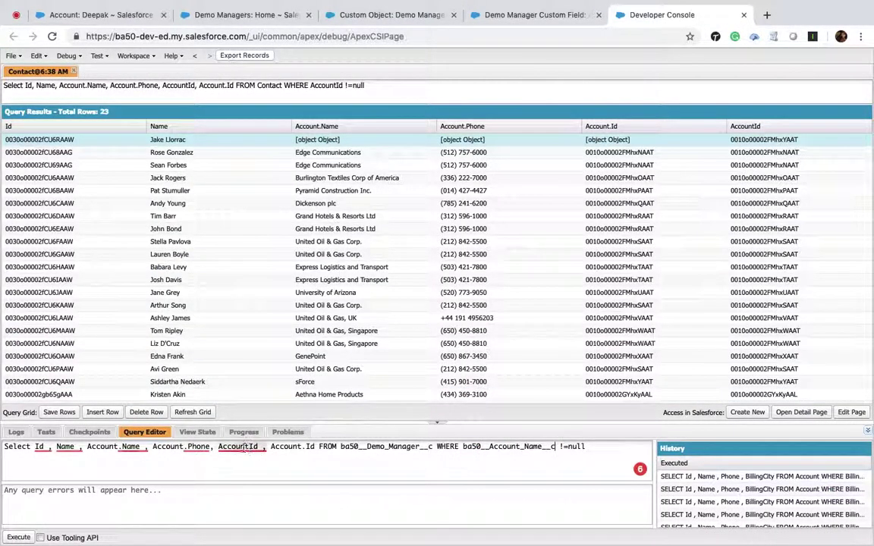
key("ctrl+v")
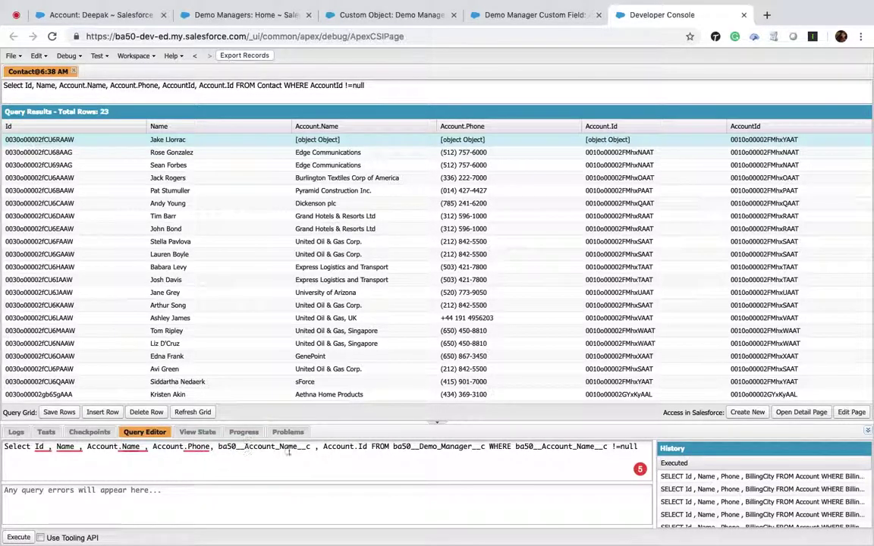
Change the Account.Phone and Account.Name prefixes to ba50__Account_Name__r.
double_click(339, 447)
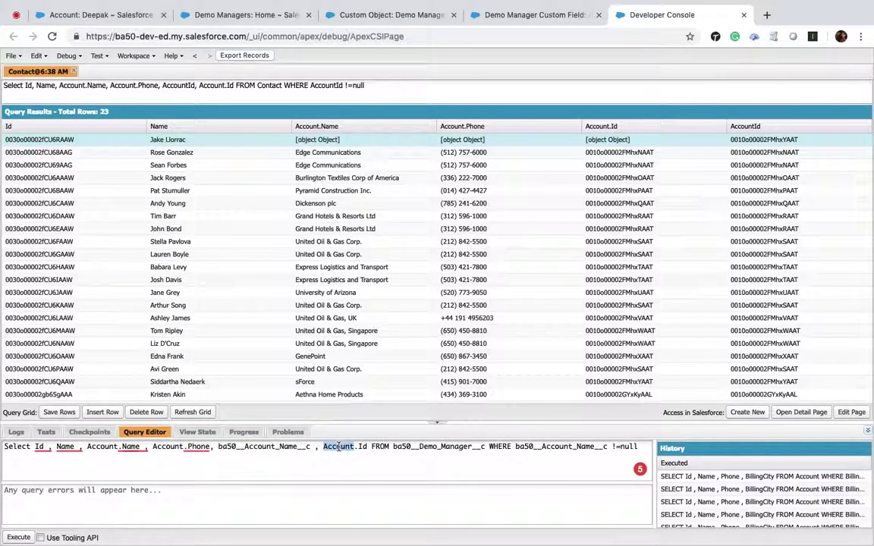
double_click(166, 446)
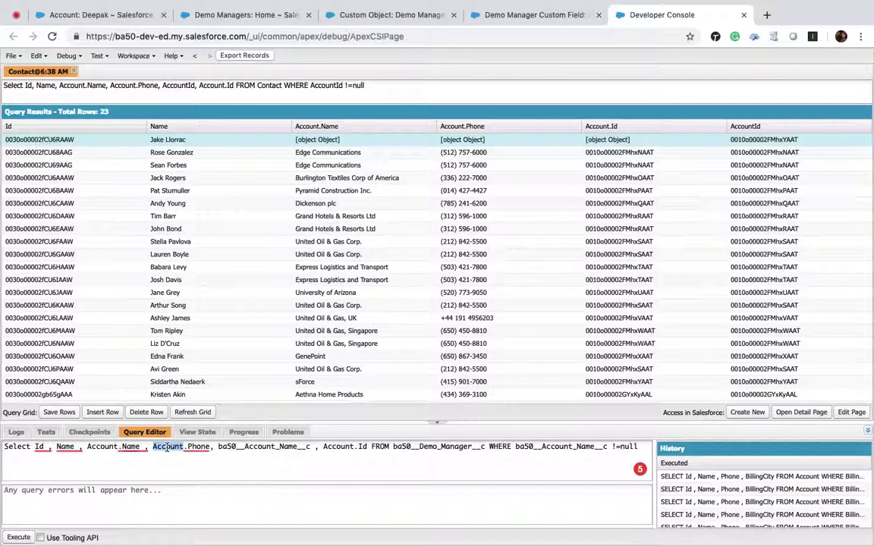
key("ctrl+v")
key("BackSpace")
type("r")
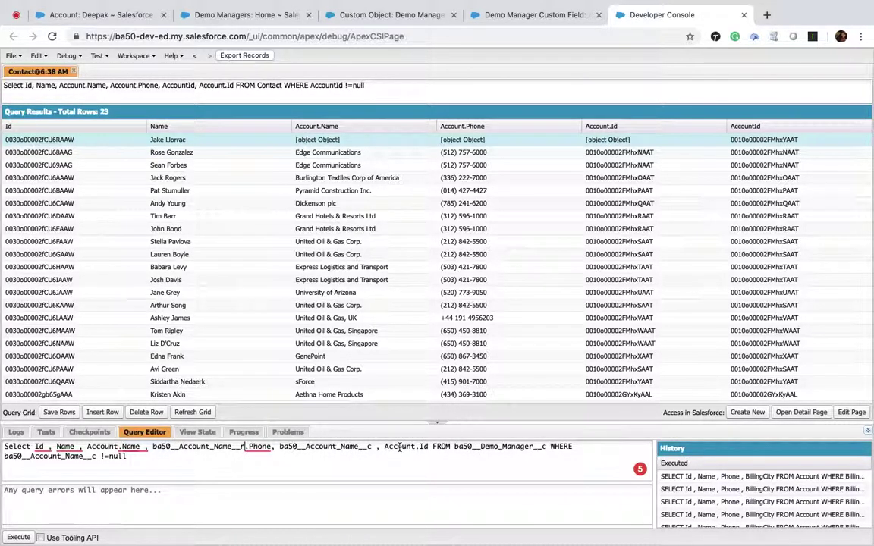
double_click(100, 447)
key("ctrl+v")
key("BackSpace")
type("r")
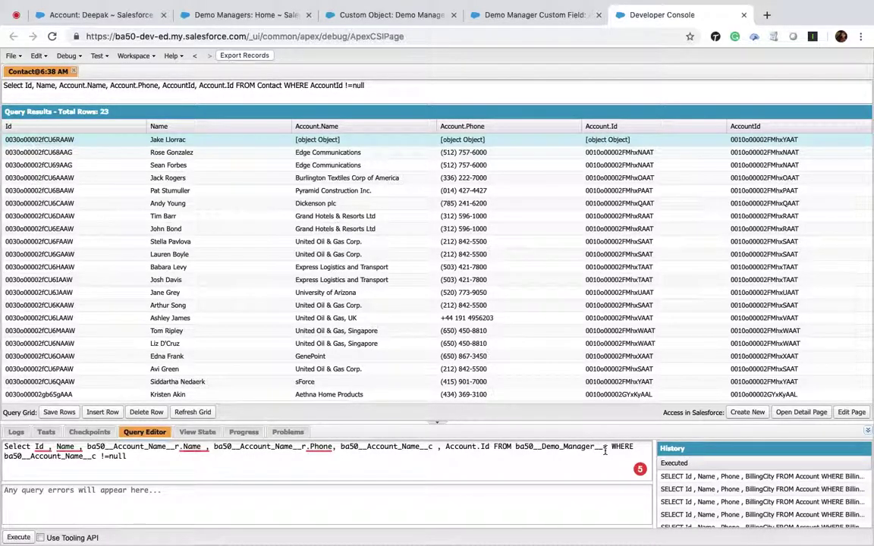
double_click(155, 448)
left_click(176, 447)
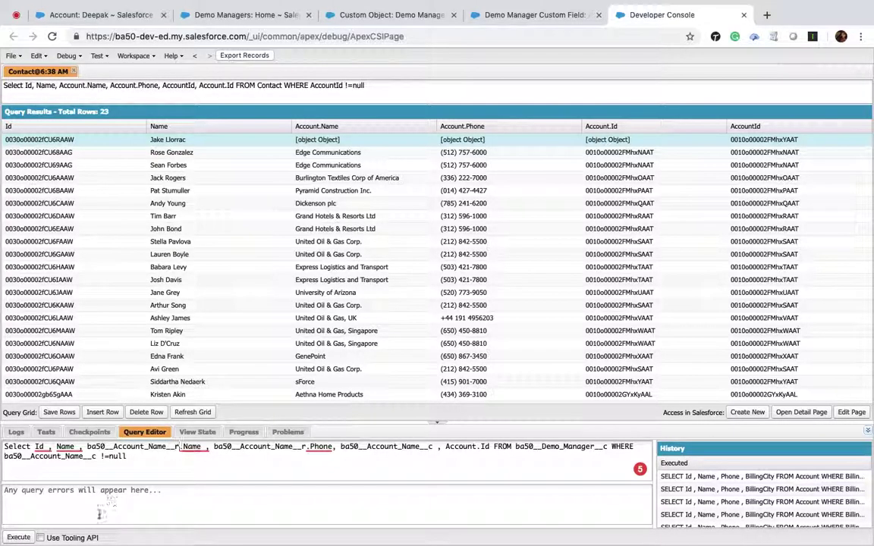
Fix the Column 102 error by changing Account.Id to ba50__Account_Name__r.Id, then rerun the query.
left_click(22, 537)
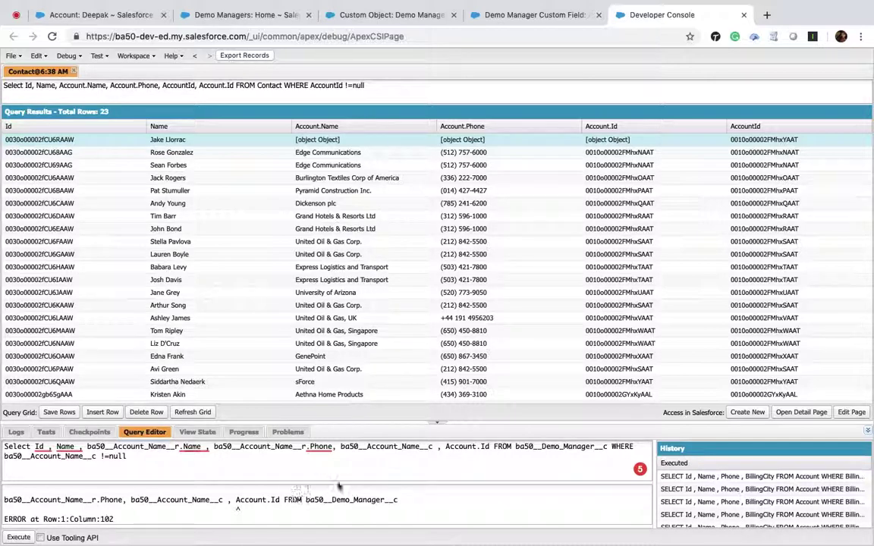
double_click(457, 446)
key("ctrl+v")
key("BackSpace")
type("r")
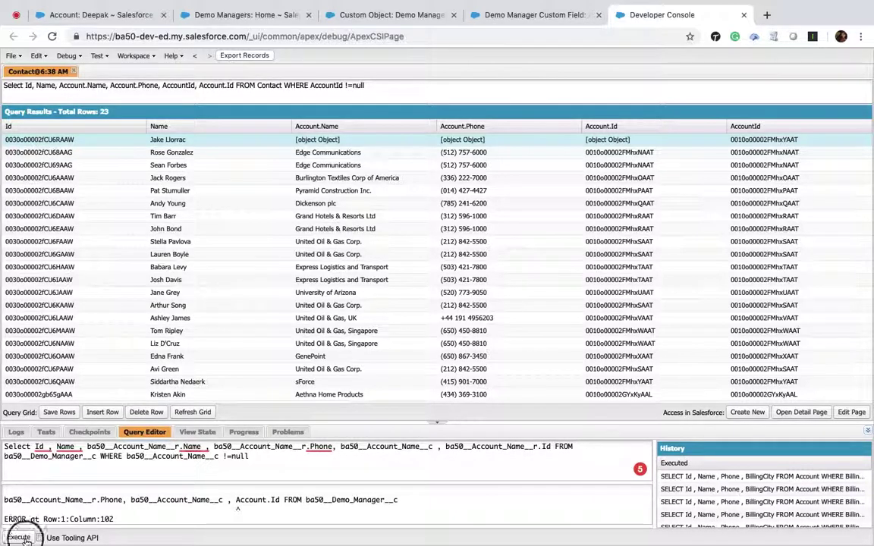
left_click(20, 538)
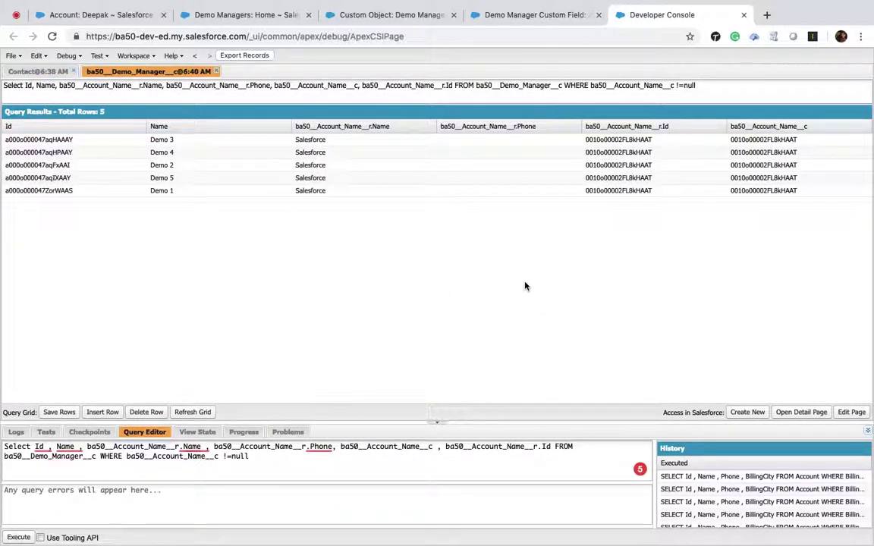